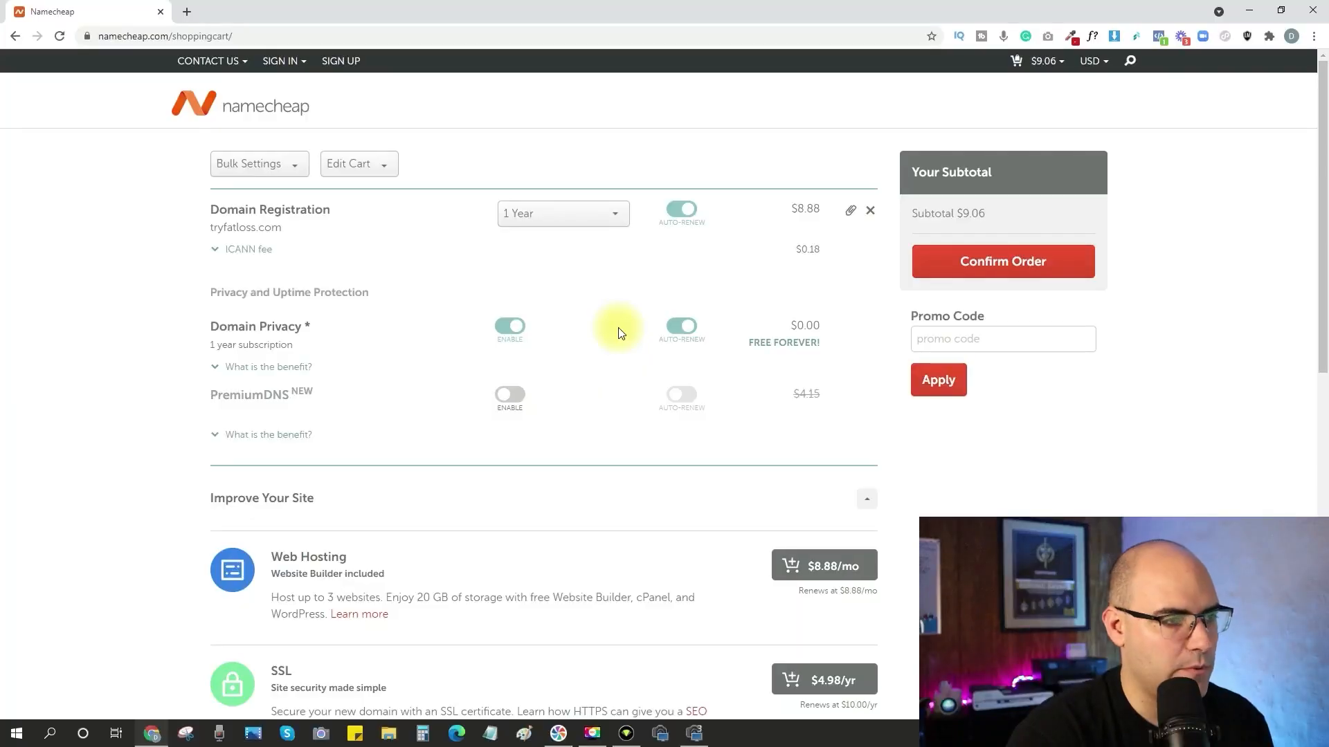
Confirm the cart order for tryfatloss.com and sign in to the existing Namecheap account to reach the checkout.
scroll(620, 331, "down", 7)
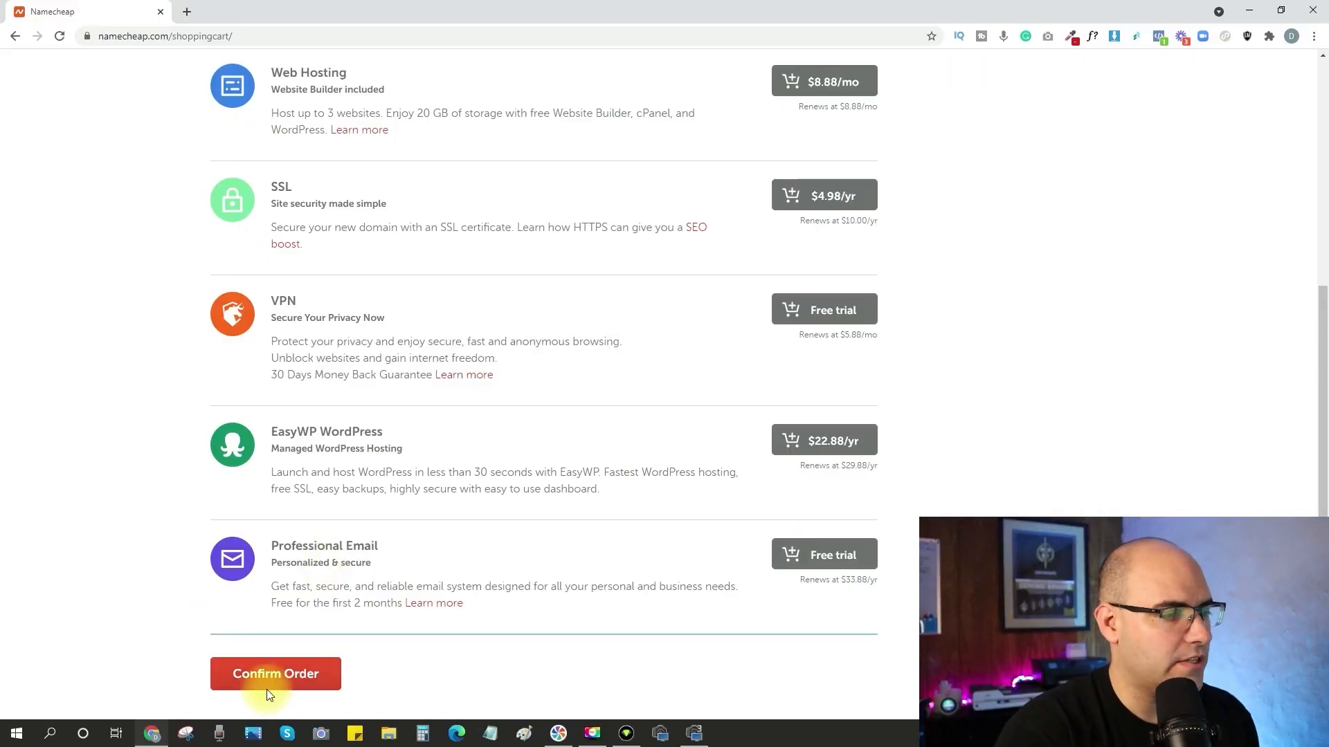
left_click(267, 685)
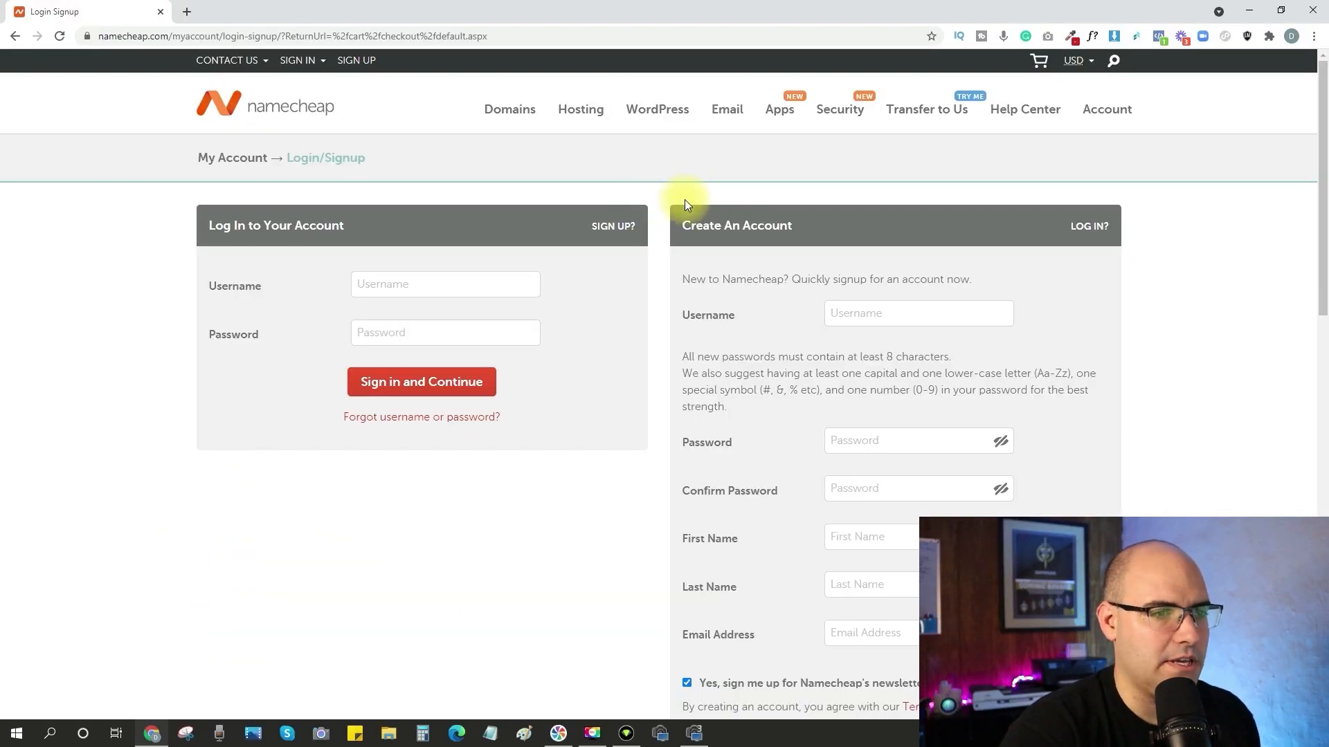
scroll(869, 297, "down", 4)
scroll(887, 489, "up", 3)
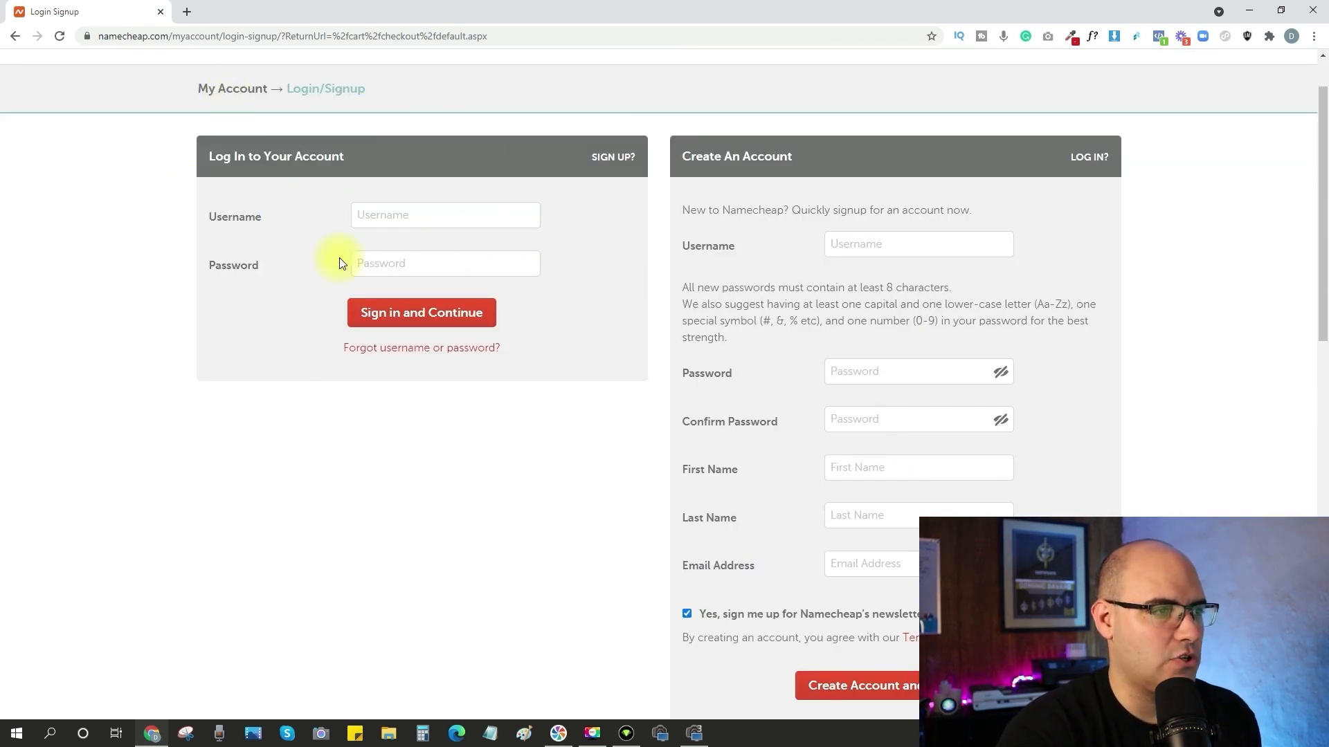
left_click(423, 217)
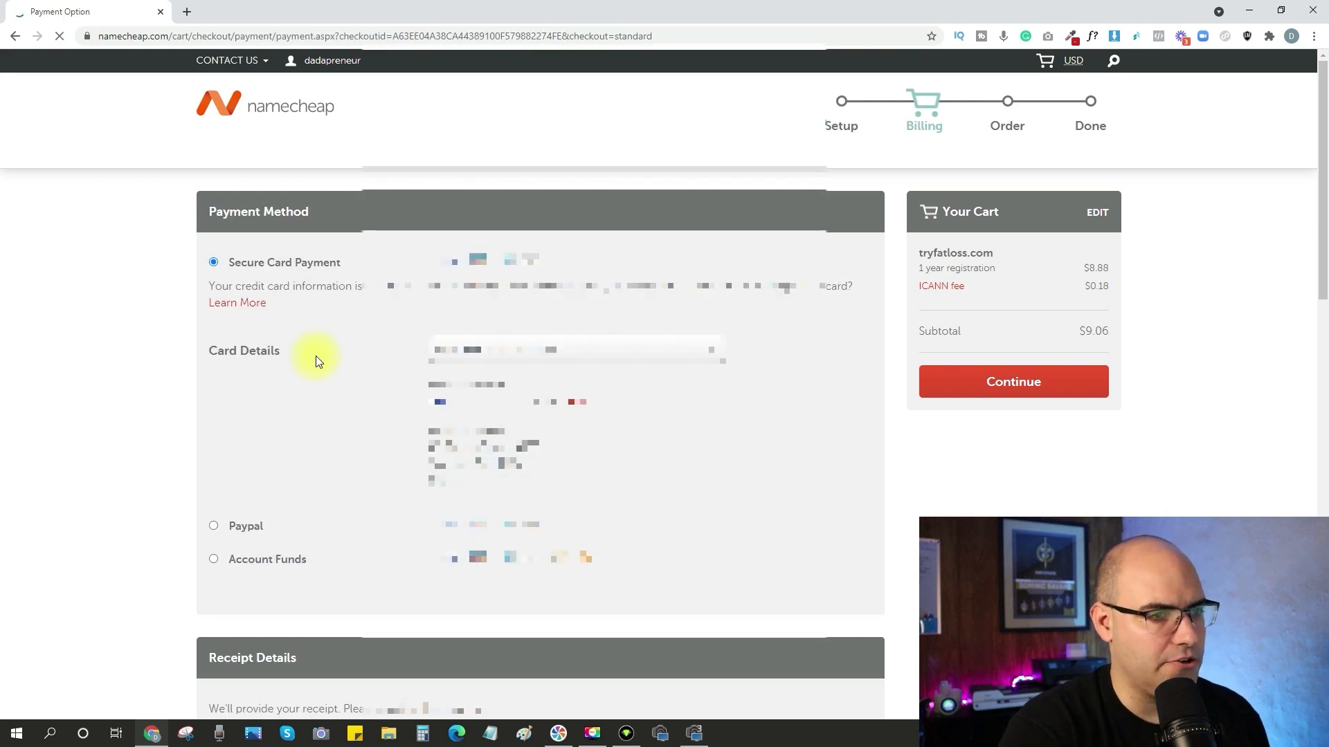
Keep the saved contact and payment details, enable automatic renewal for all eligible new services, and continue to the order review.
scroll(315, 355, "down", 6)
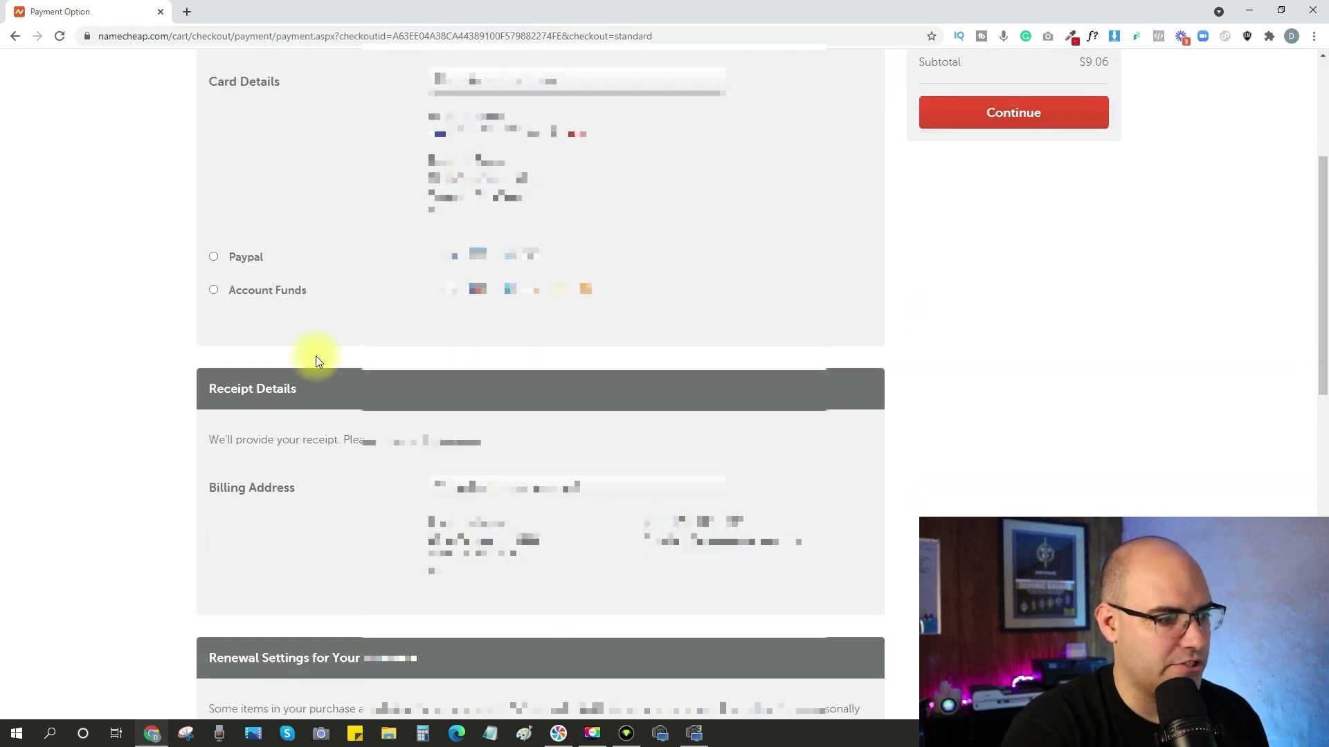
scroll(742, 404, "down", 3)
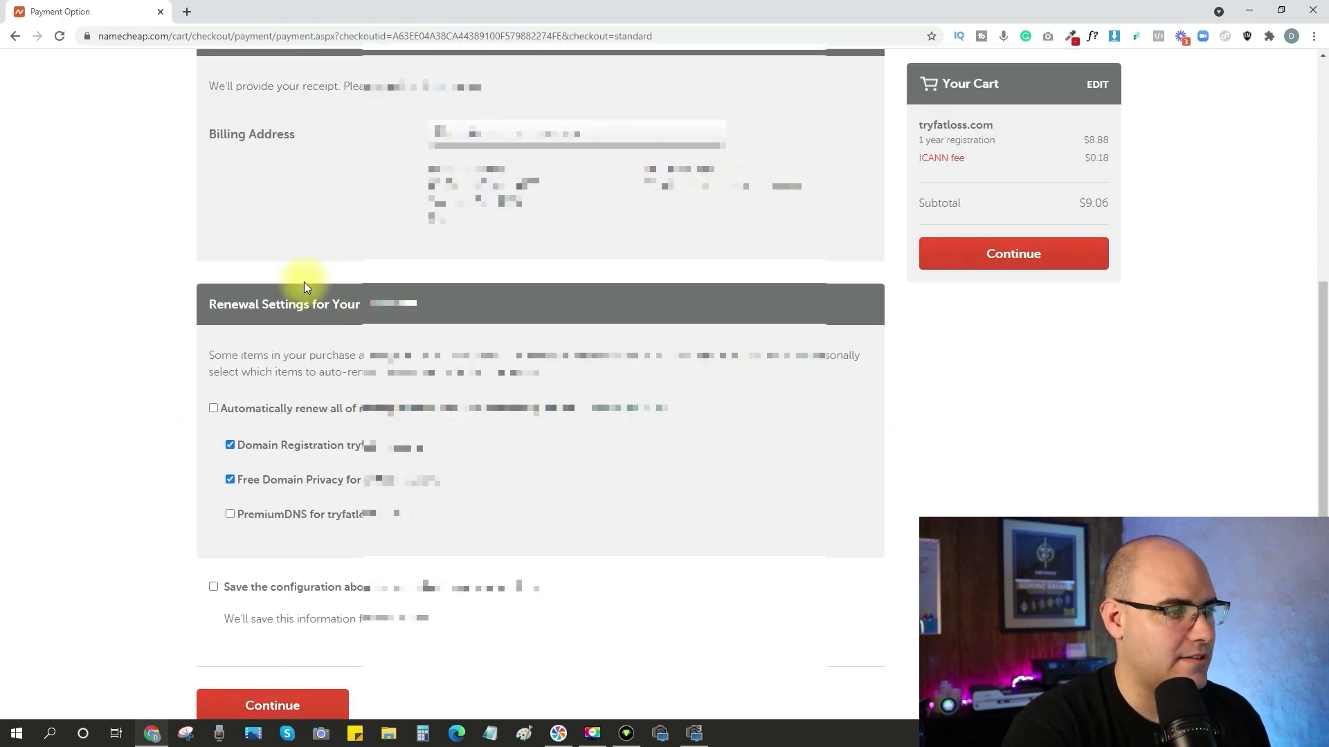
left_click(214, 408)
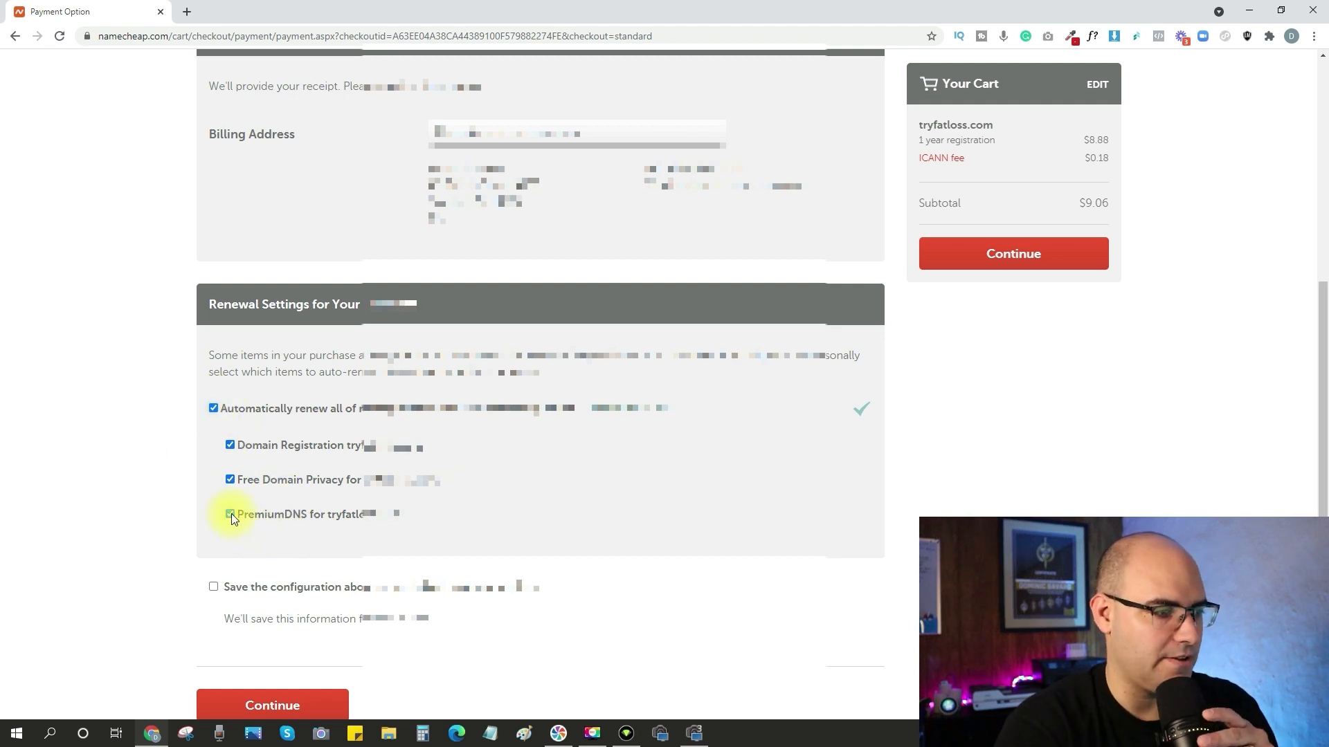
scroll(231, 513, "down", 2)
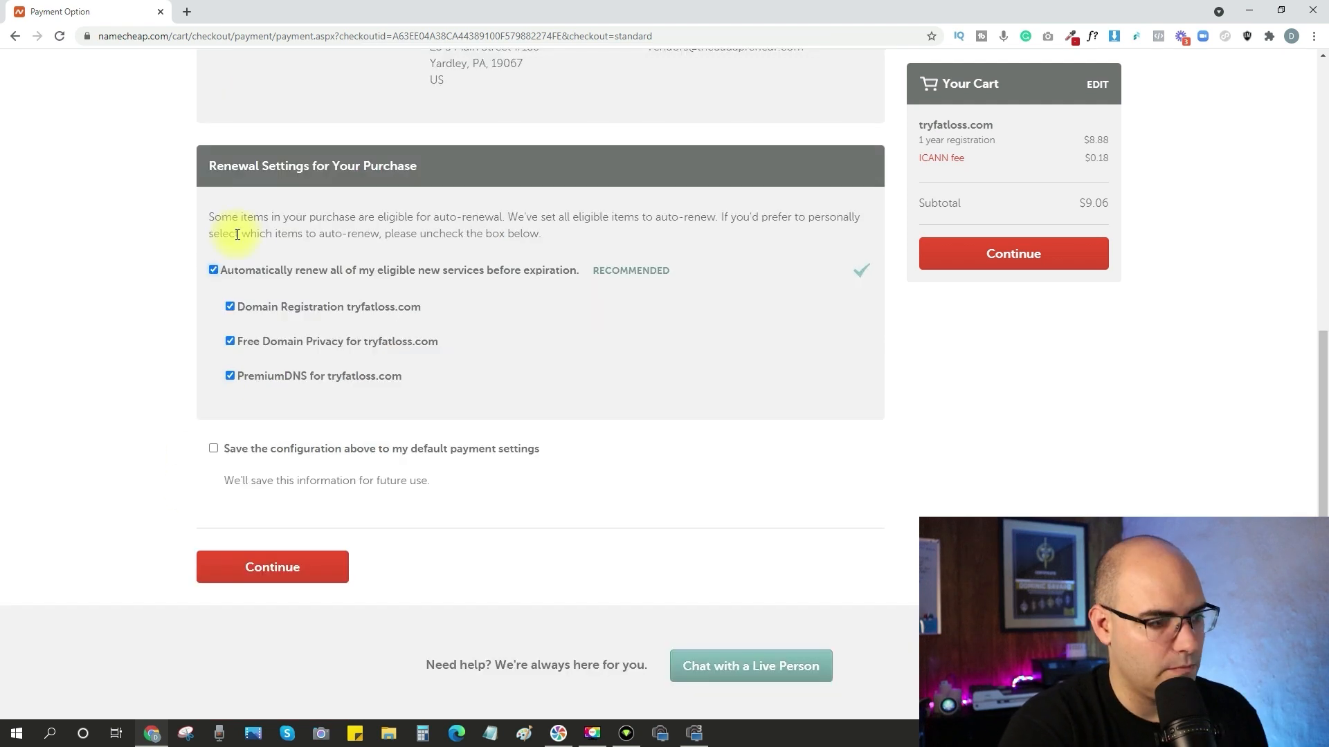
left_click(291, 568)
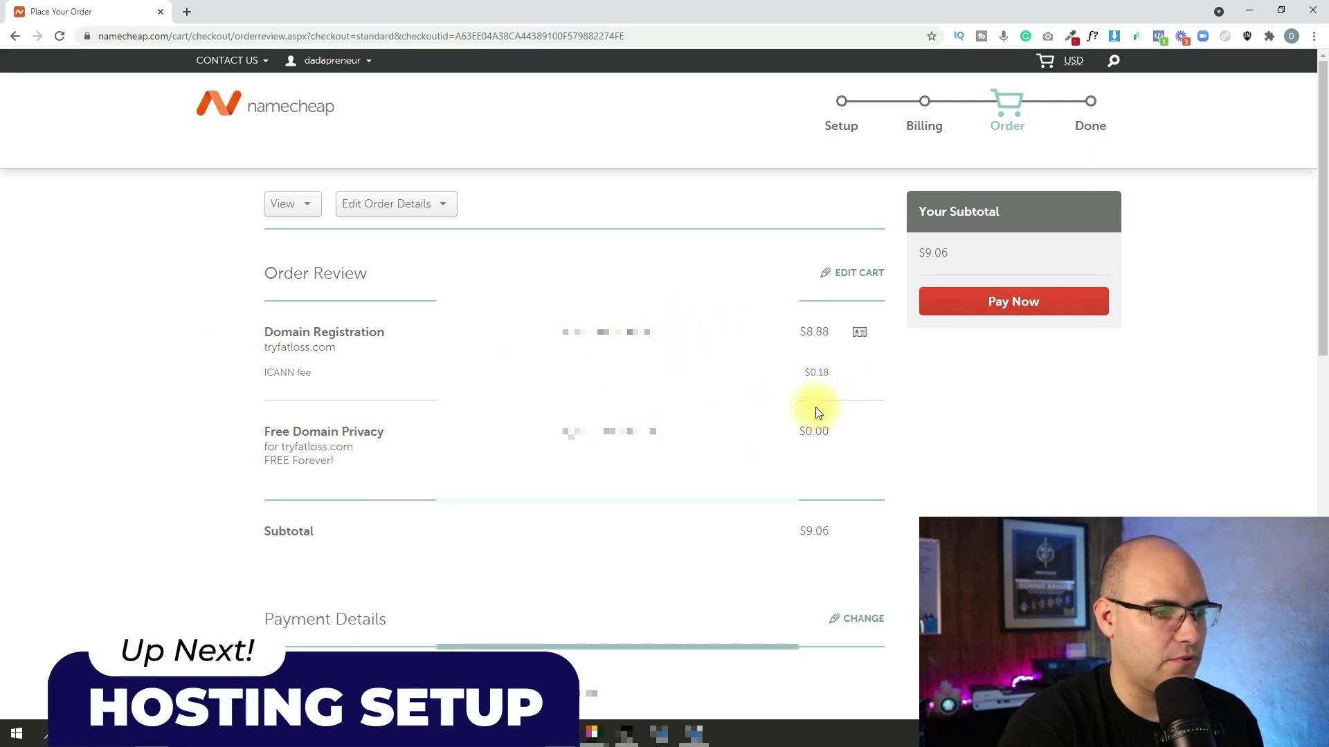
scroll(818, 413, "down", 6)
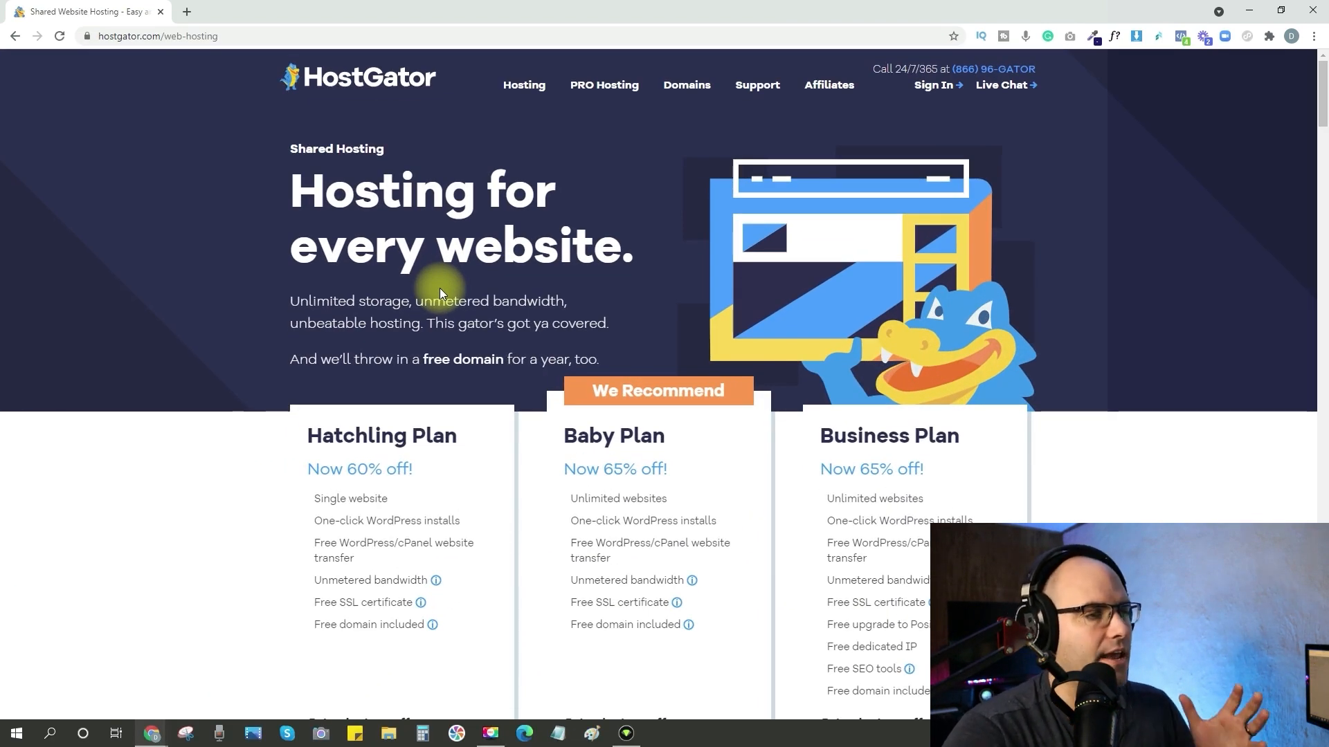
Start purchasing HostGator's Hatchling plan and enter thecarpentrycorner.com as an already owned domain.
scroll(438, 290, "down", 3)
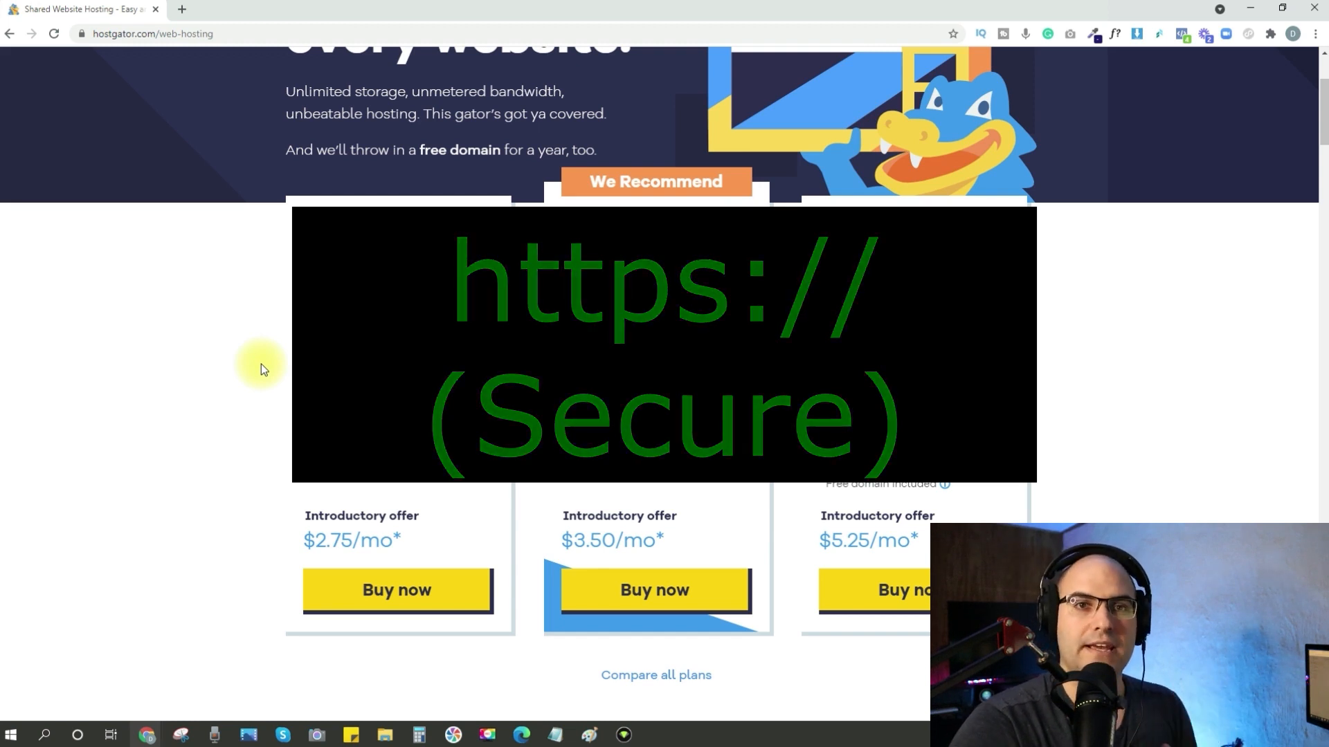
left_click(429, 602)
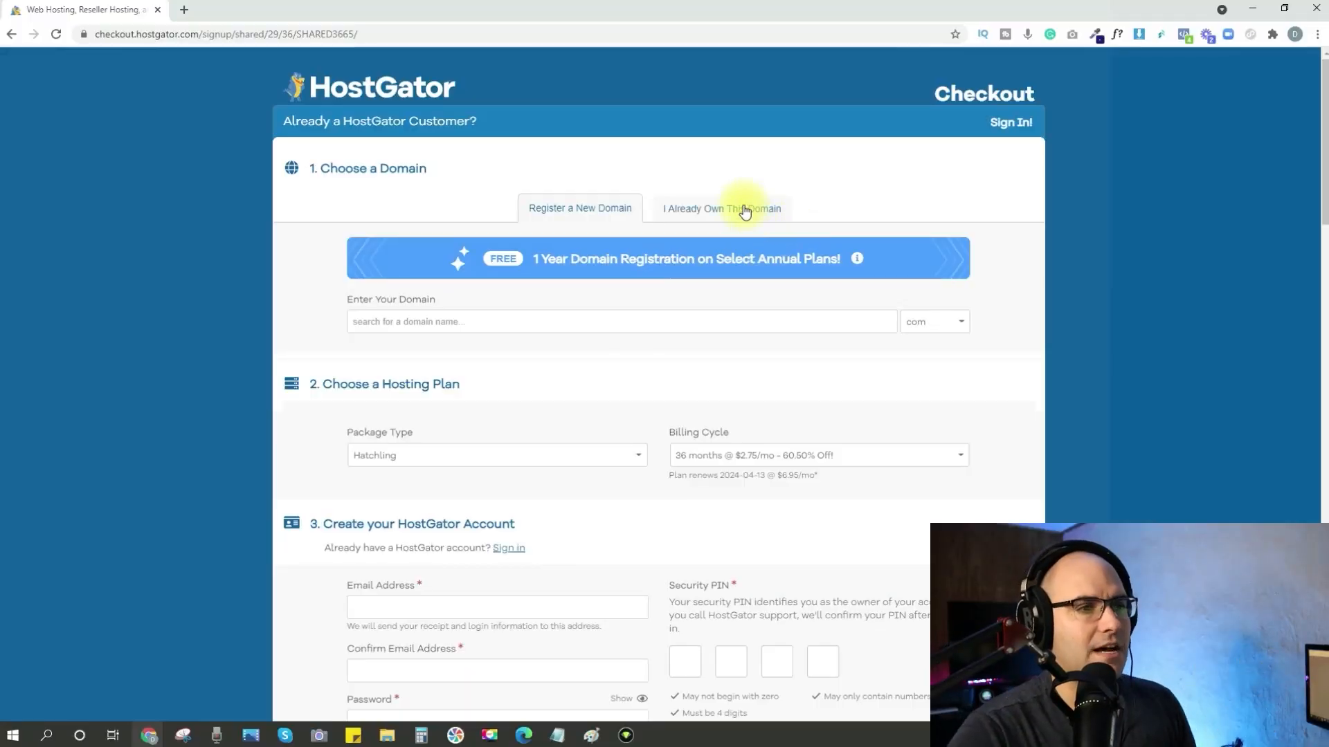
left_click(745, 211)
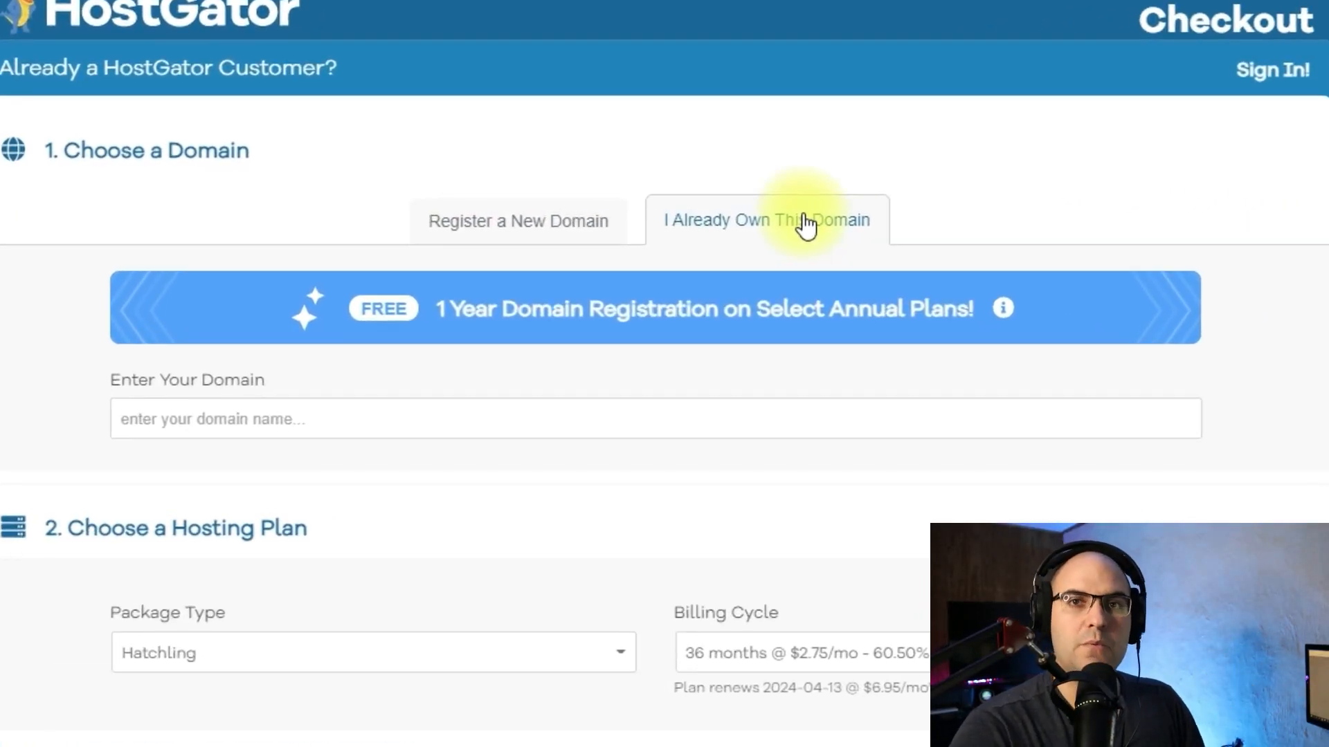
left_click(492, 419)
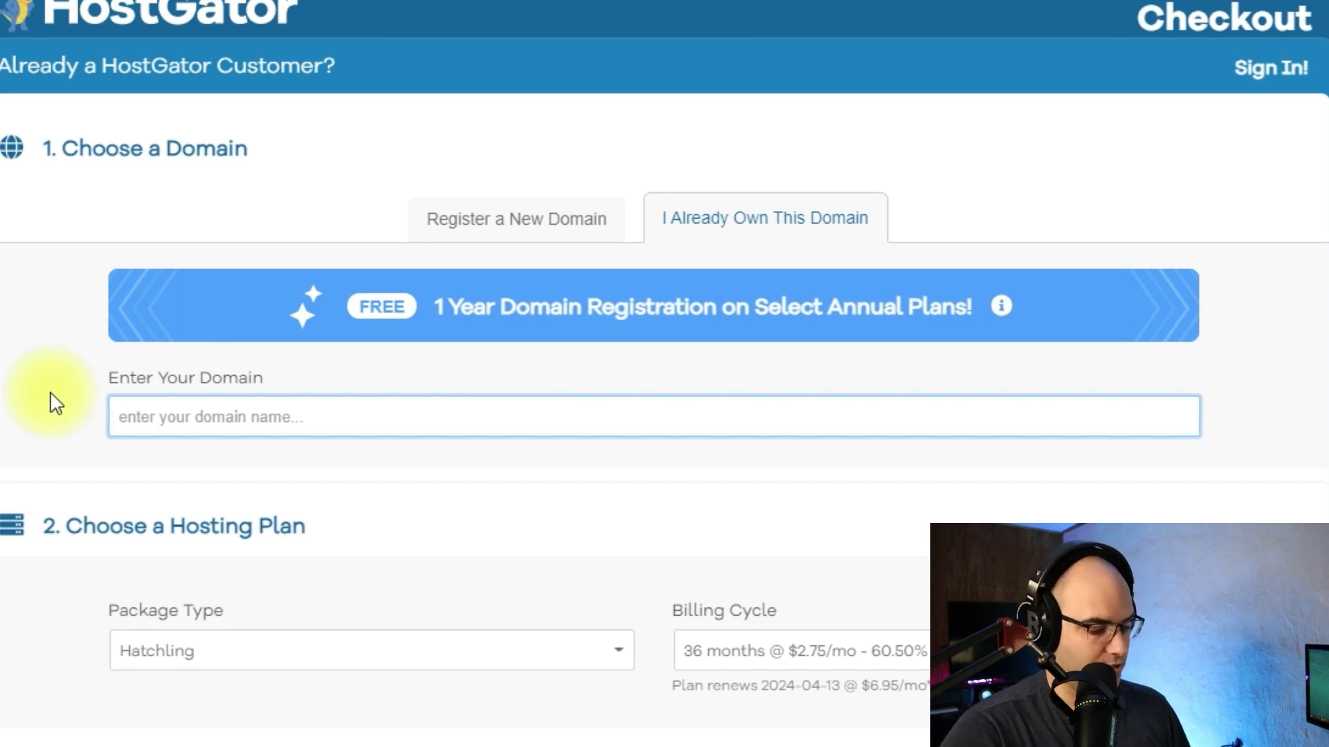
type("thecarpentrycorner.com")
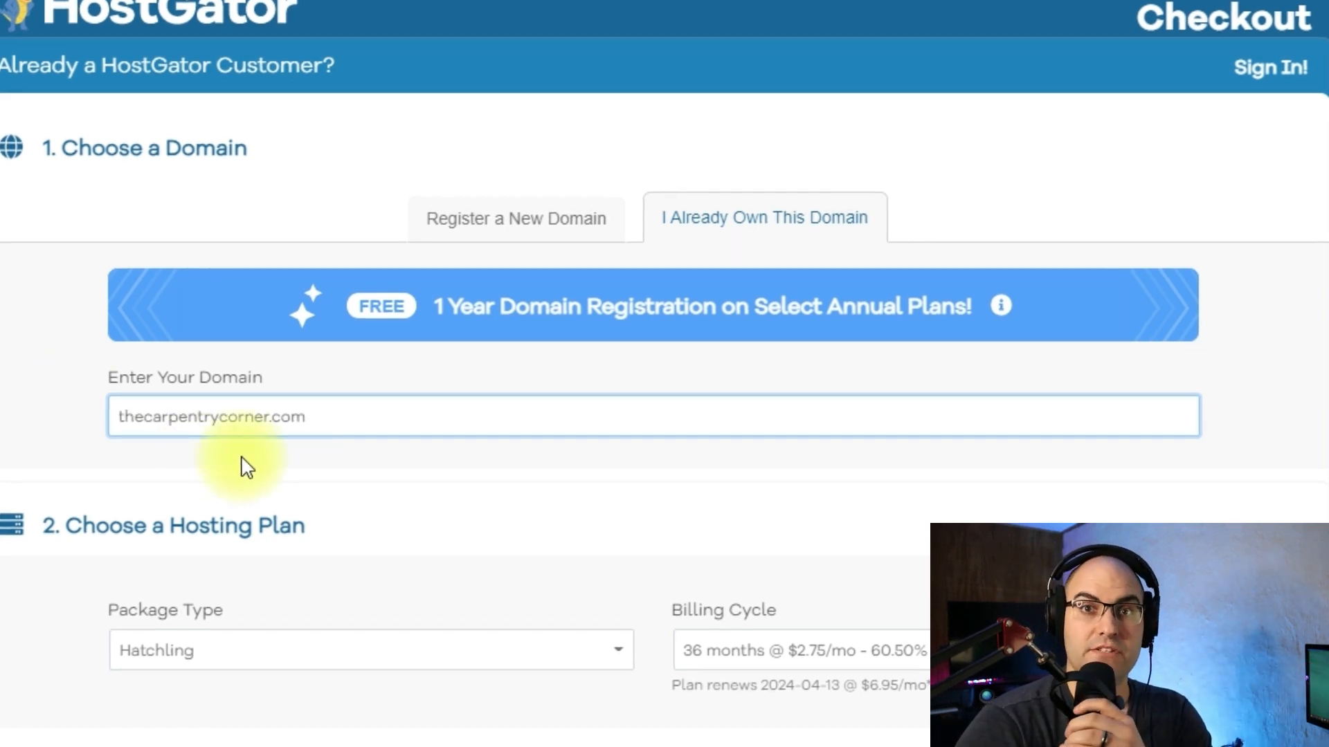
Choose Hatchling as the package type for the hosting plan.
scroll(229, 484, "down", 5)
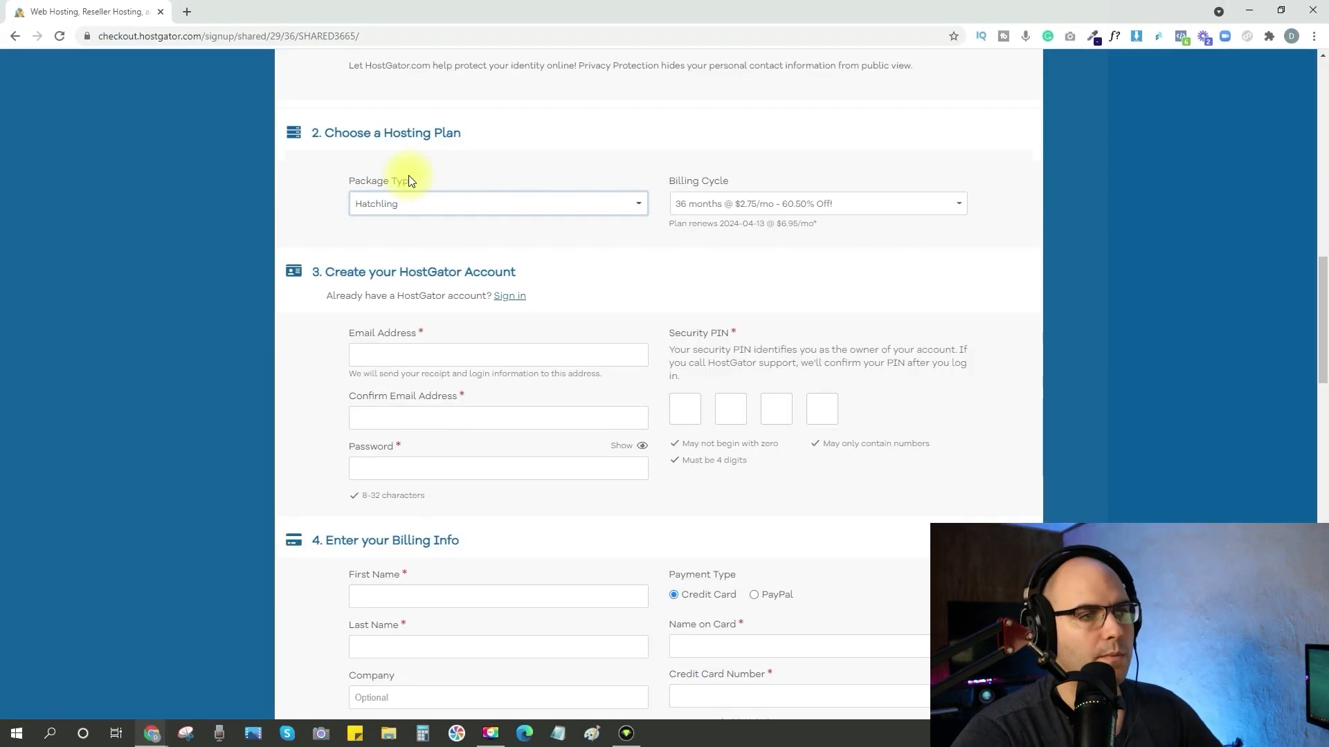
scroll(410, 181, "down", 1)
scroll(405, 181, "up", 1)
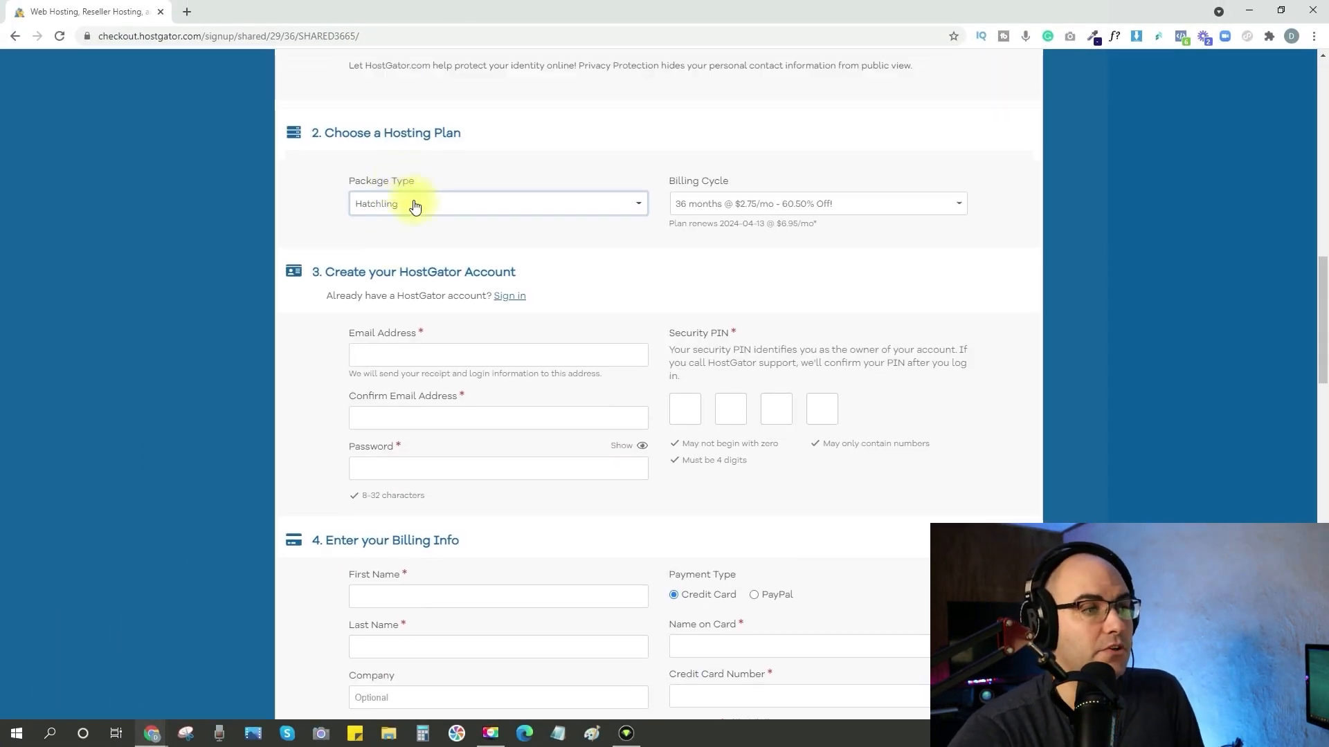
left_click(412, 205)
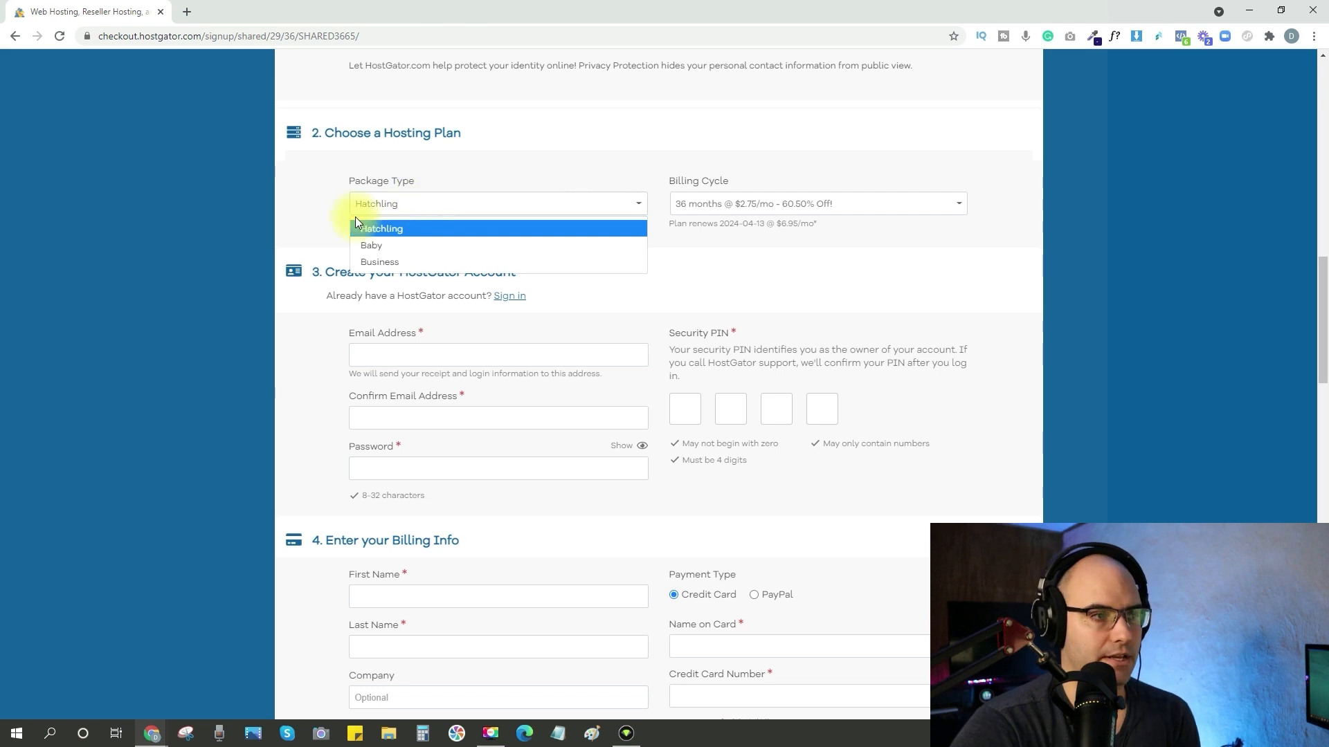
left_click(374, 232)
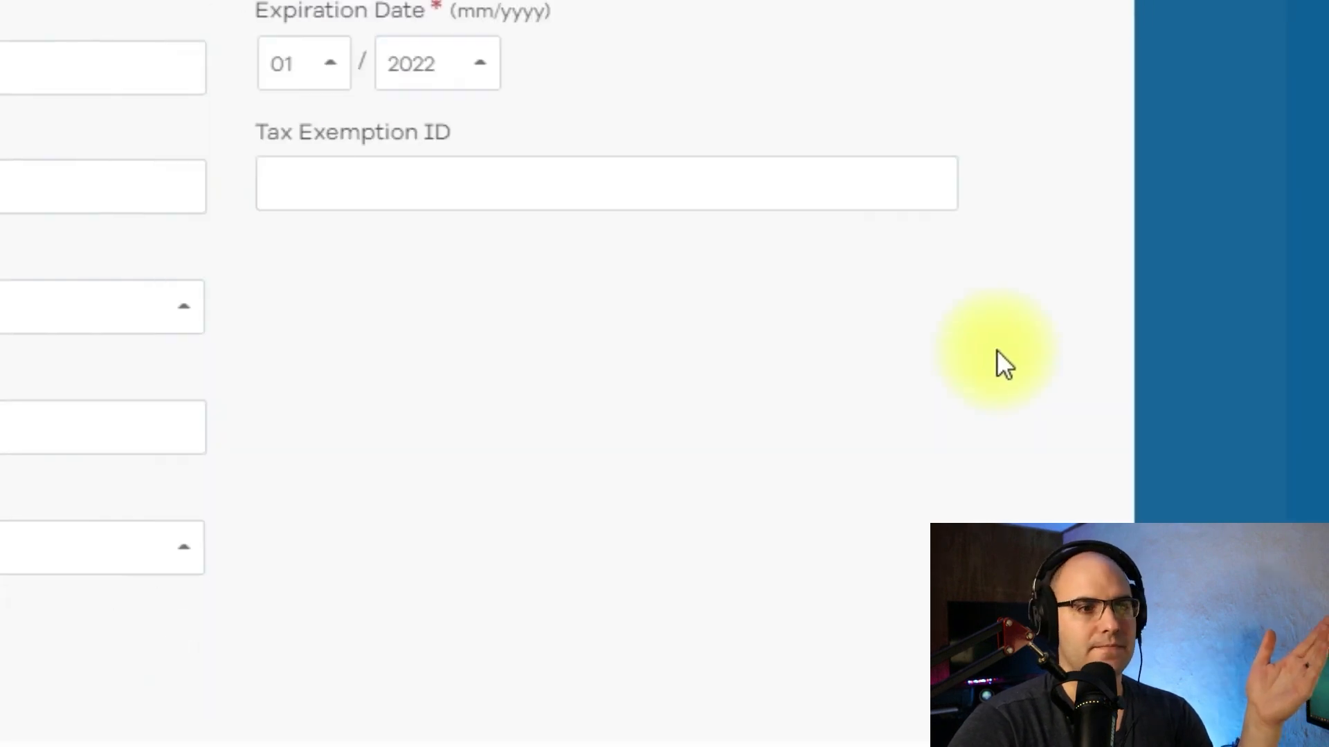
Check the amount due for the 36-month term, and set the billing cycle to 1 month @ $10.95/mo.
scroll(996, 350, "down", 15)
scroll(990, 238, "up", 1)
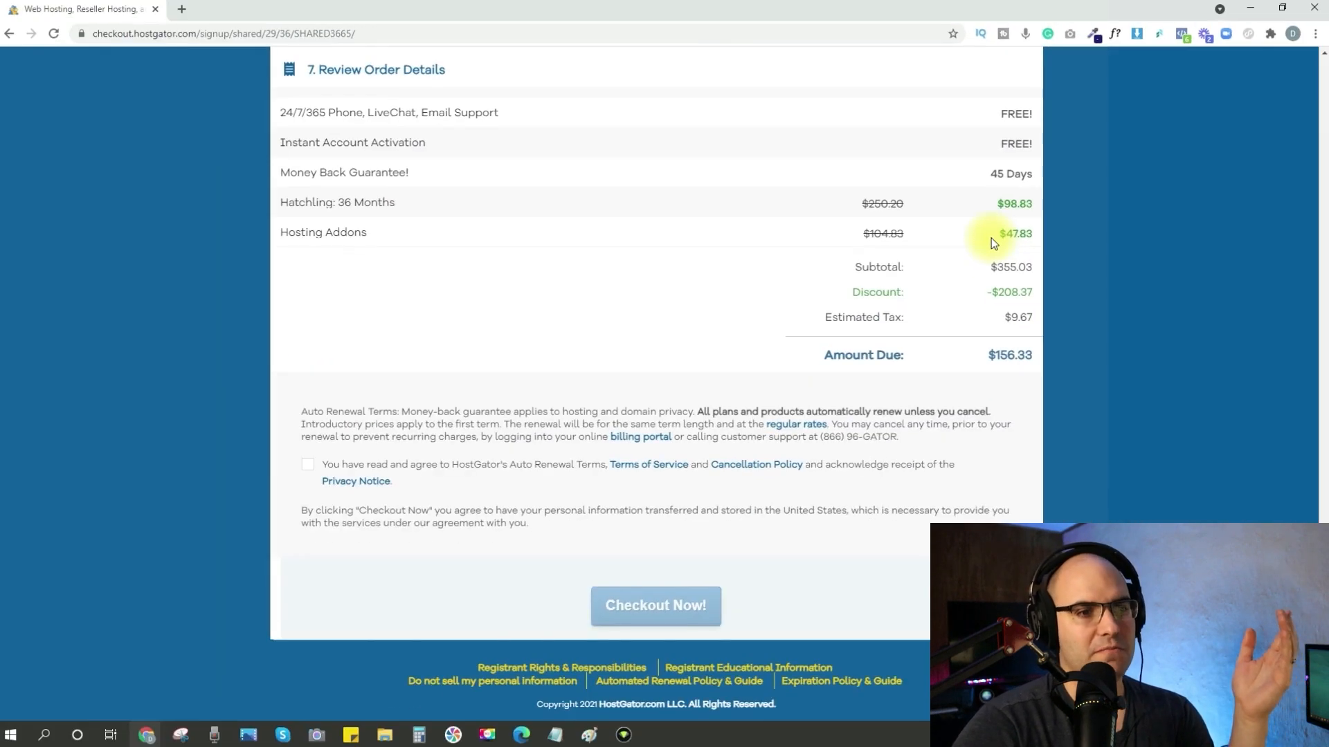
left_click_drag(986, 428, 1045, 430)
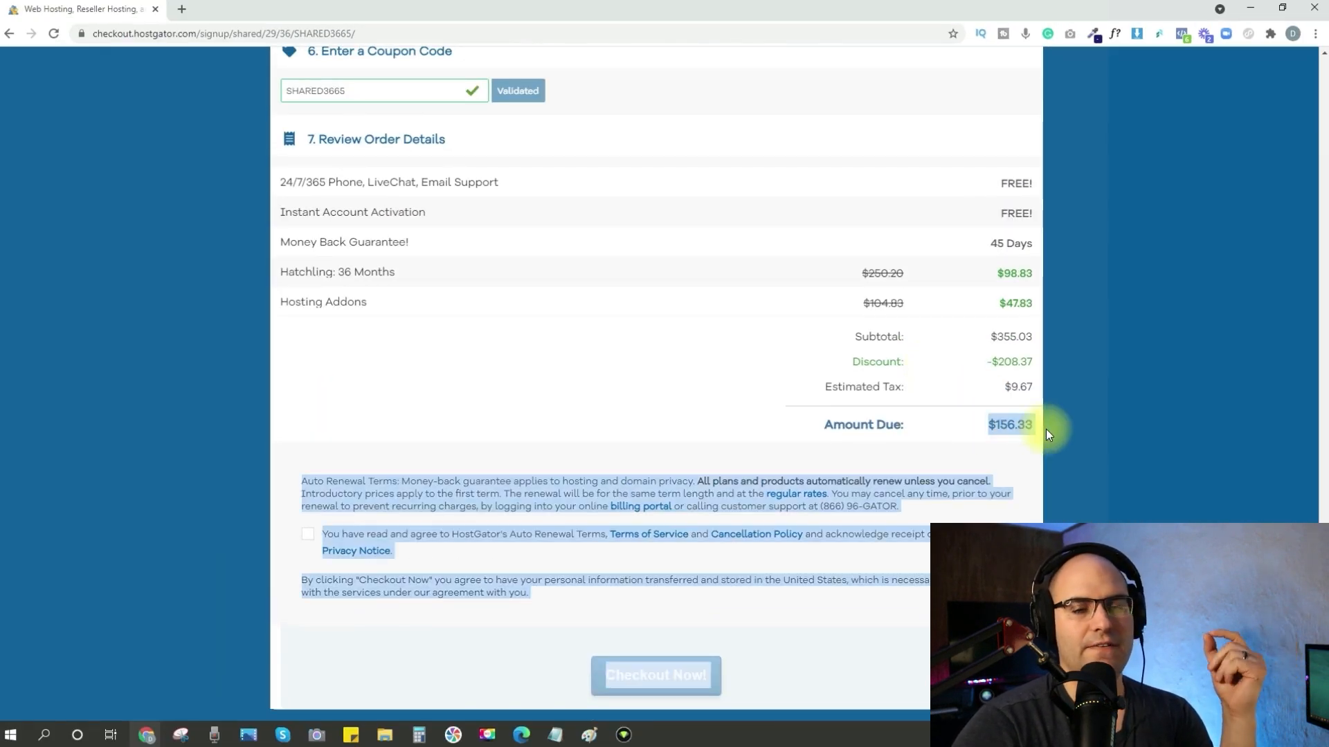
scroll(1095, 417, "up", 1)
scroll(1094, 417, "up", 18)
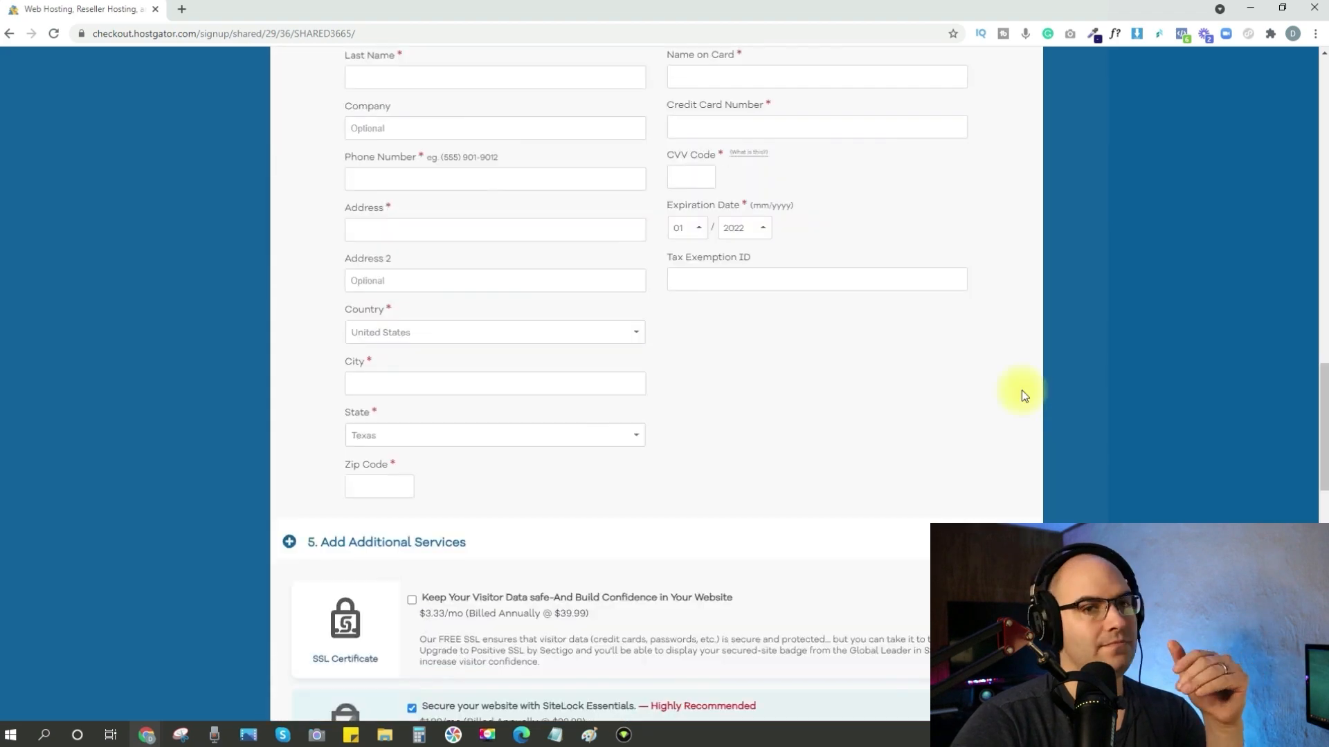
scroll(1040, 364, "up", 4)
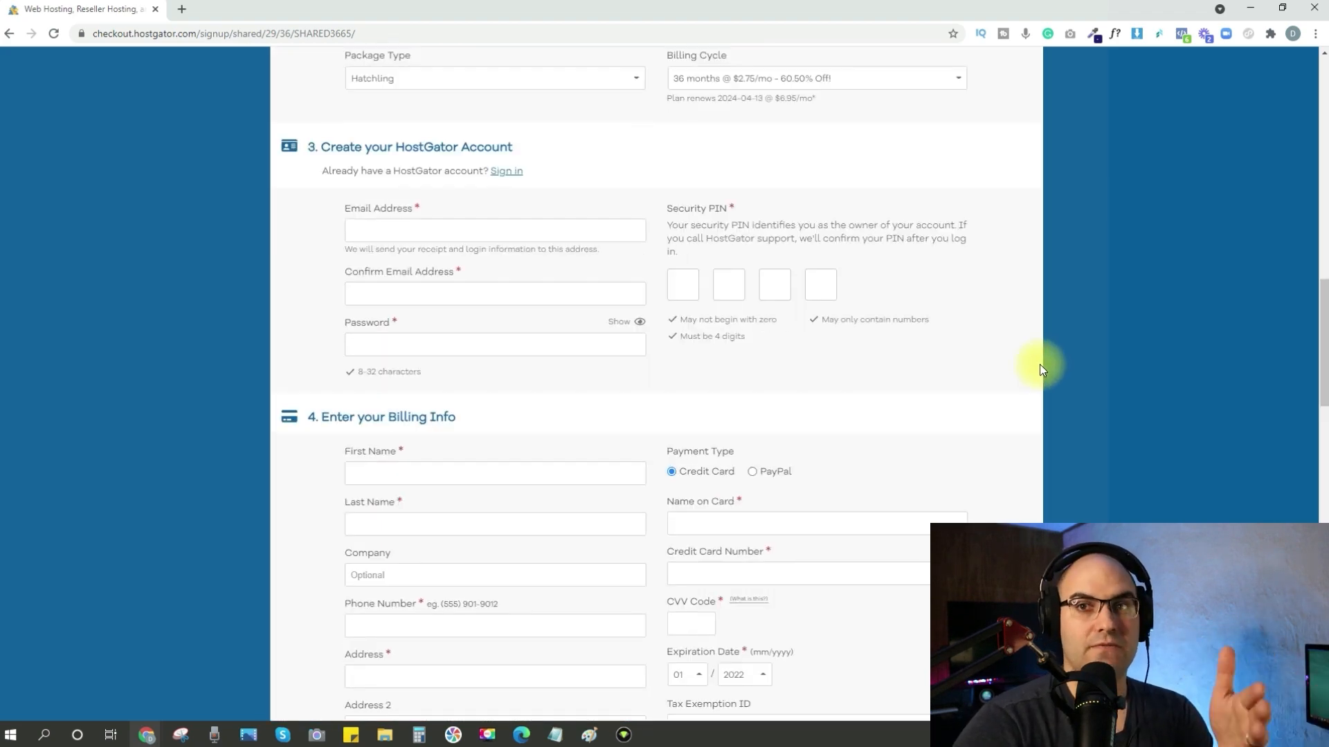
scroll(1040, 364, "up", 2)
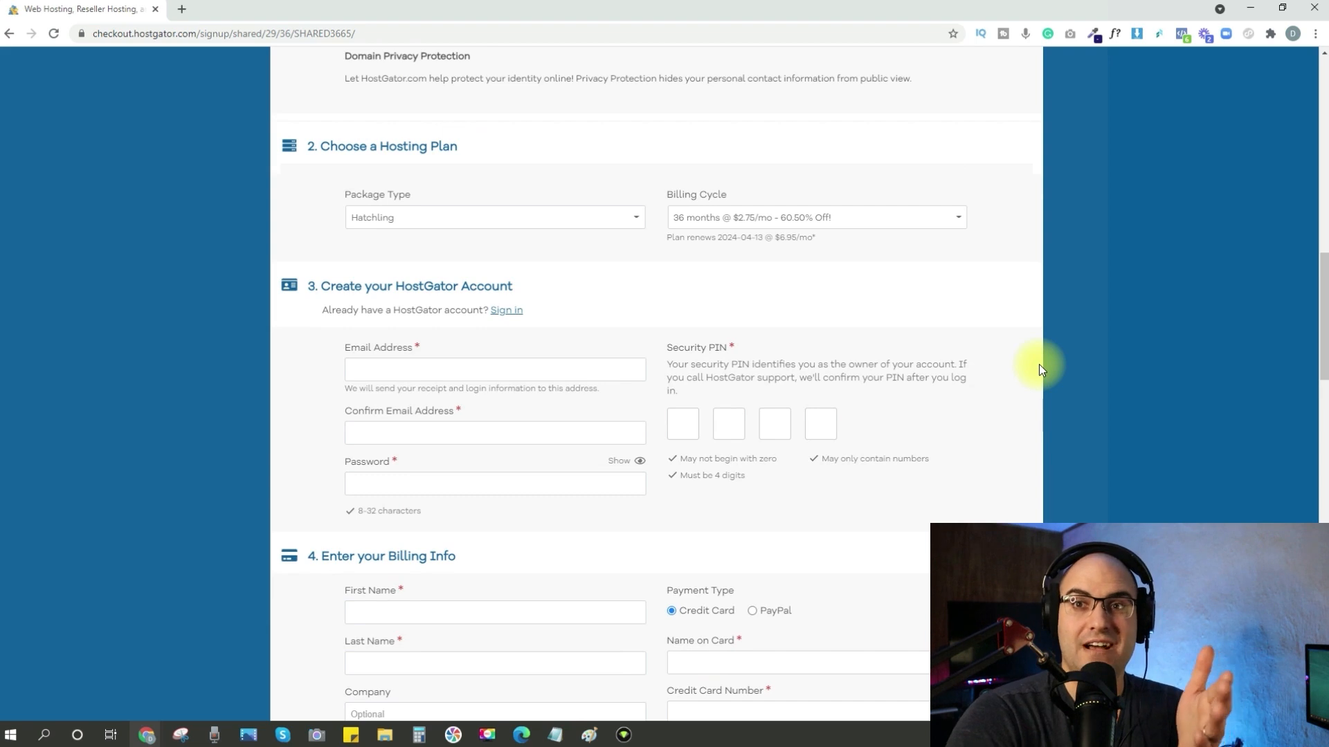
left_click(764, 222)
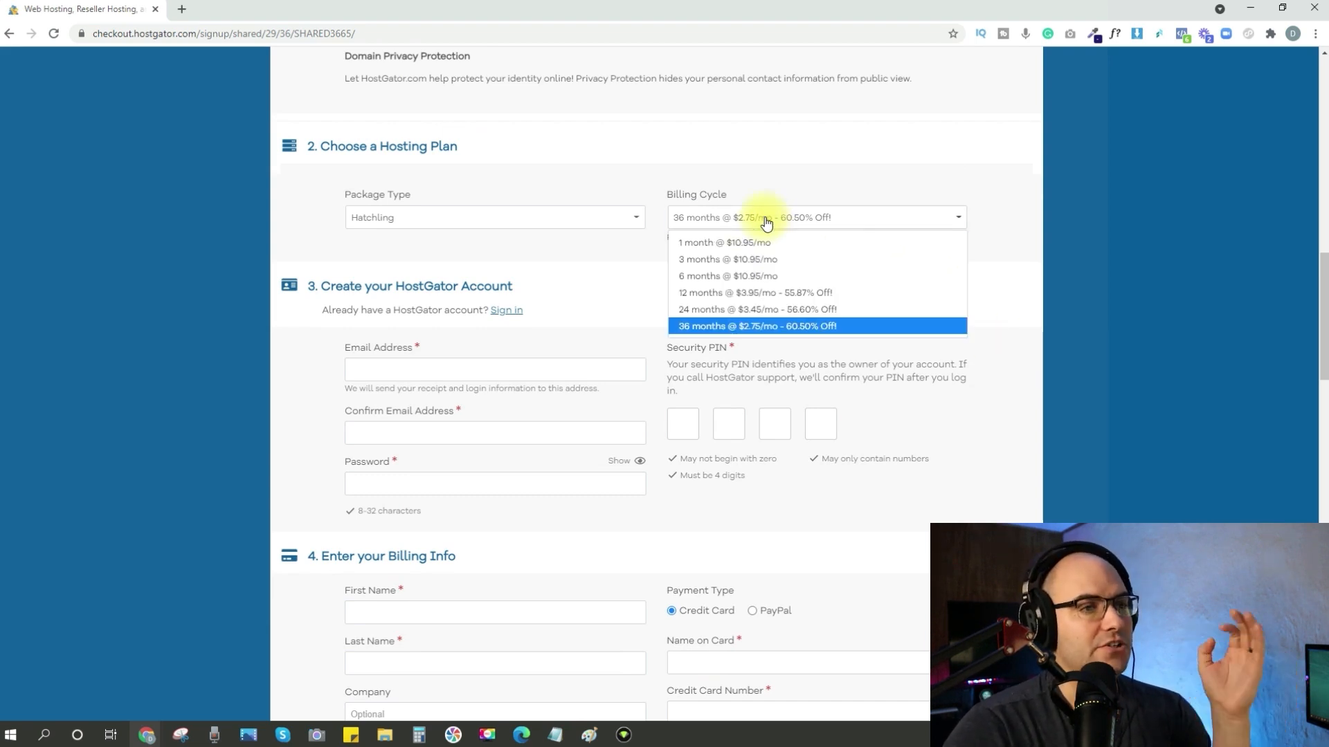
left_click(753, 245)
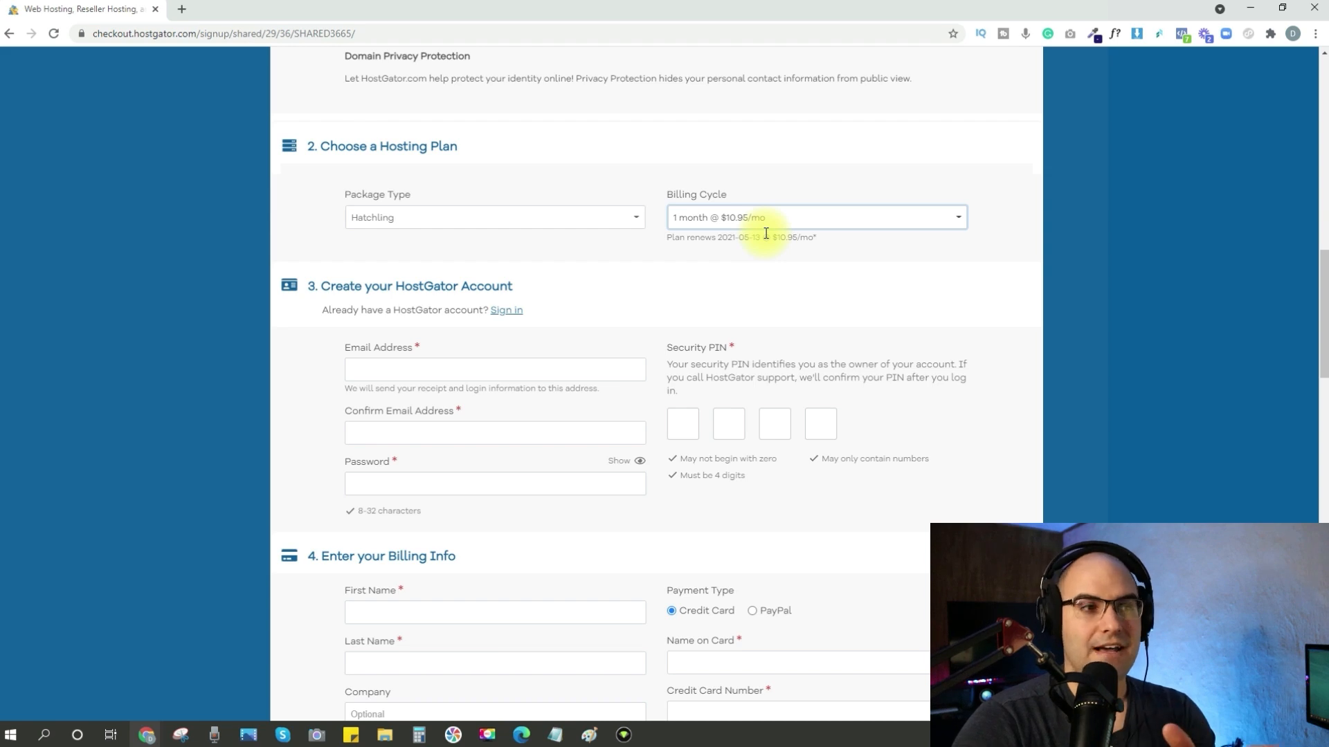
Remove the CodeGuard Site Backup and SiteLock Essentials add-ons from the additional services.
scroll(444, 223, "down", 2)
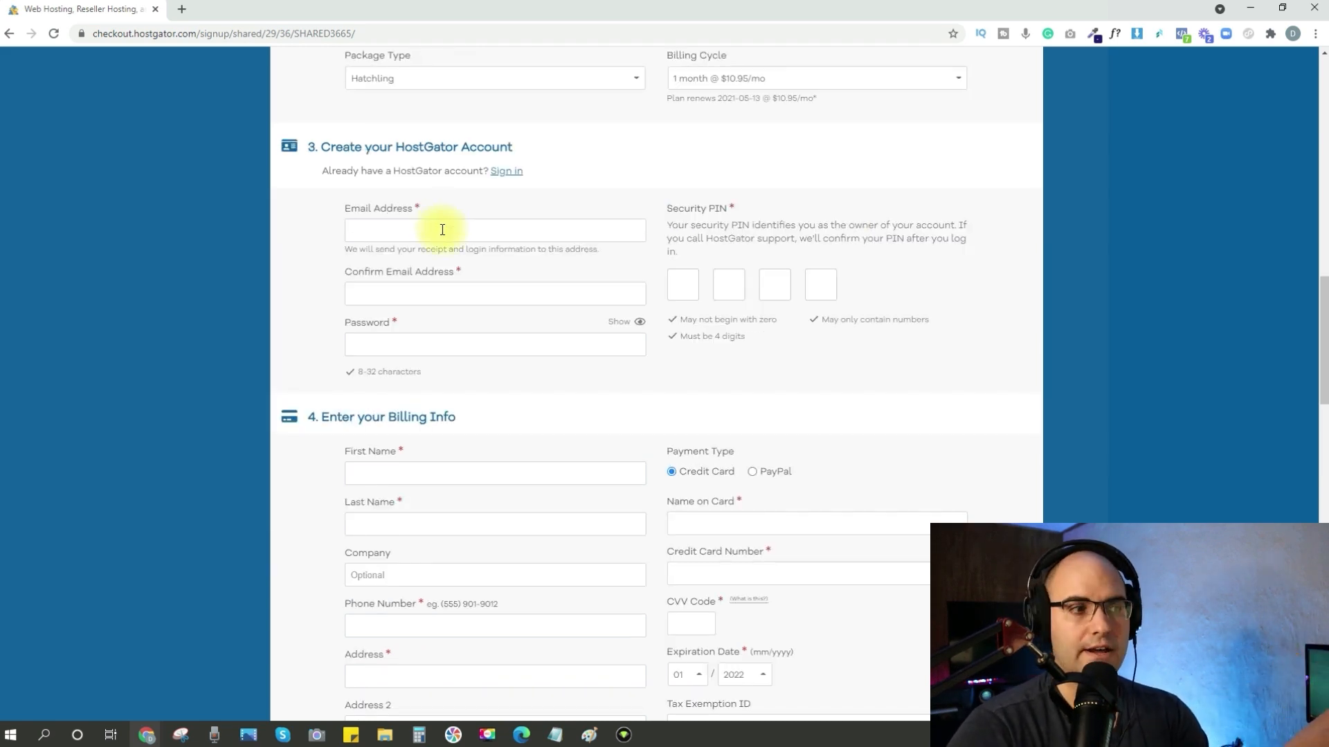
scroll(440, 230, "down", 4)
scroll(435, 232, "down", 2)
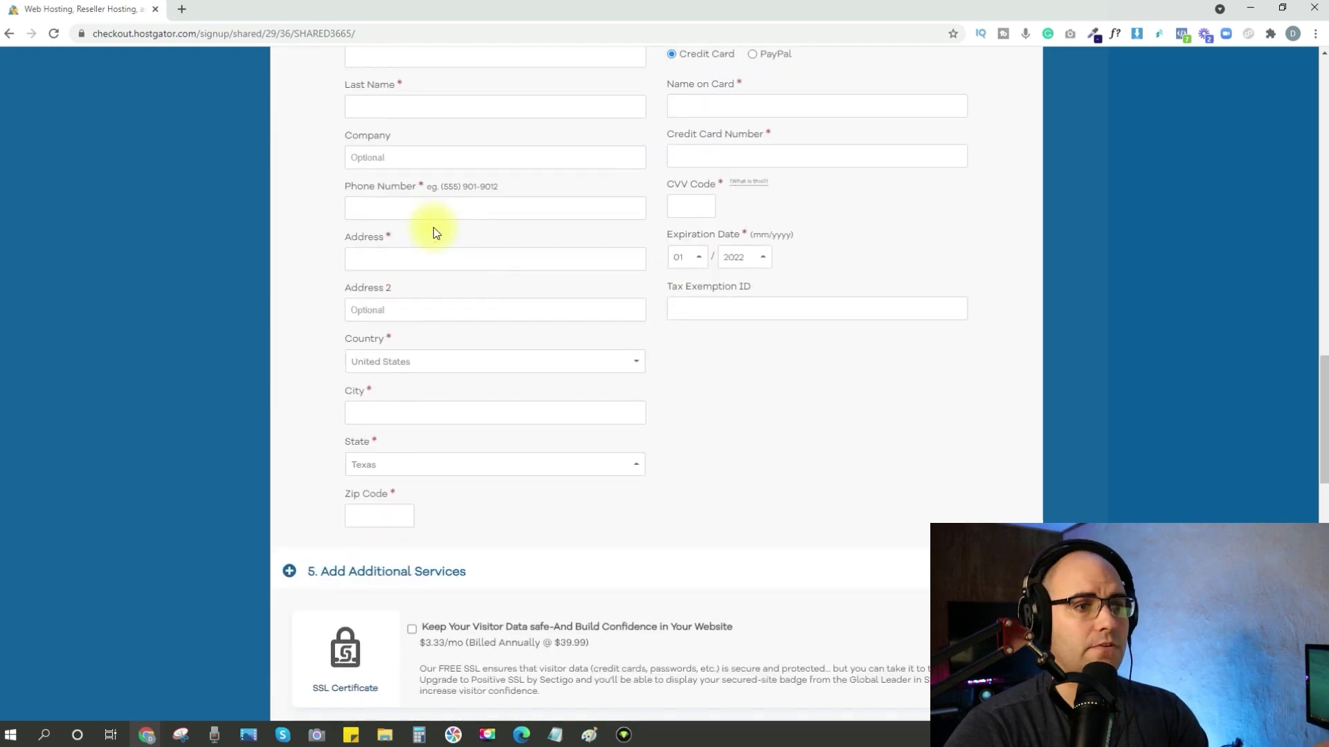
scroll(433, 233, "down", 7)
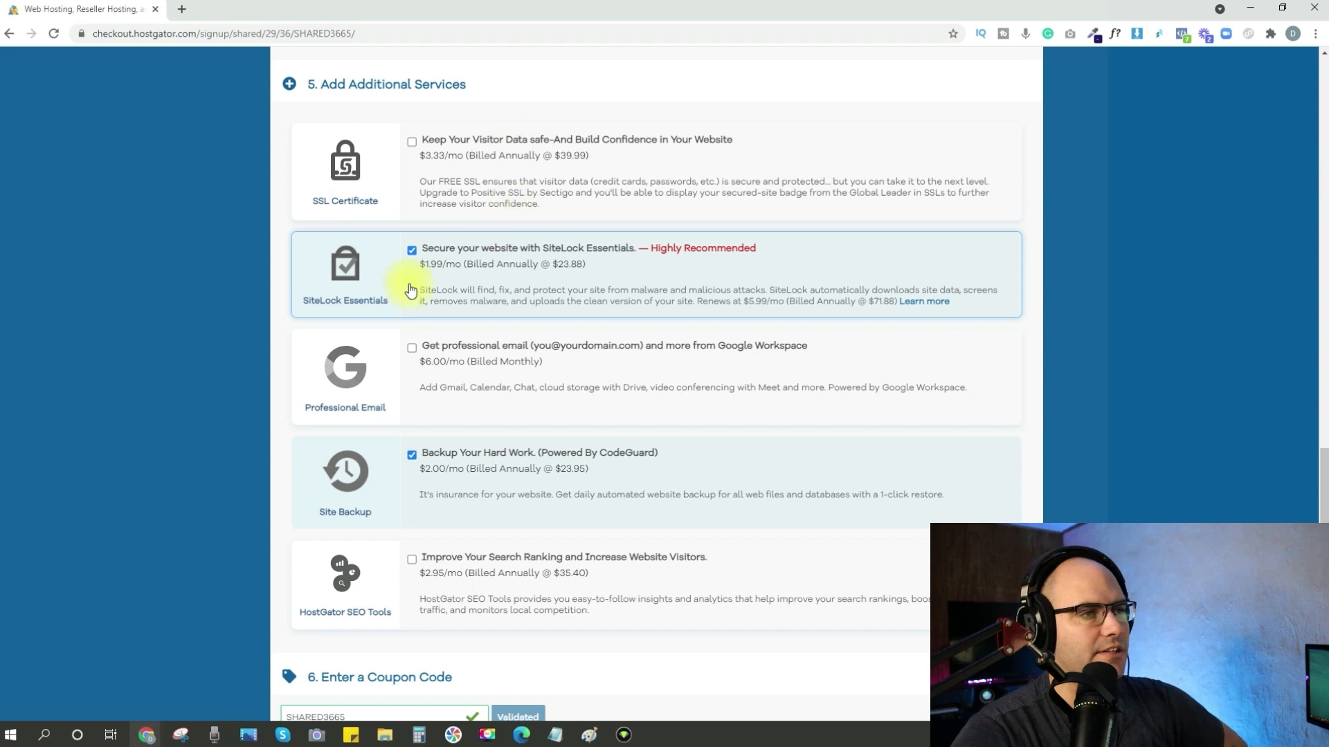
left_click(412, 457)
left_click(412, 251)
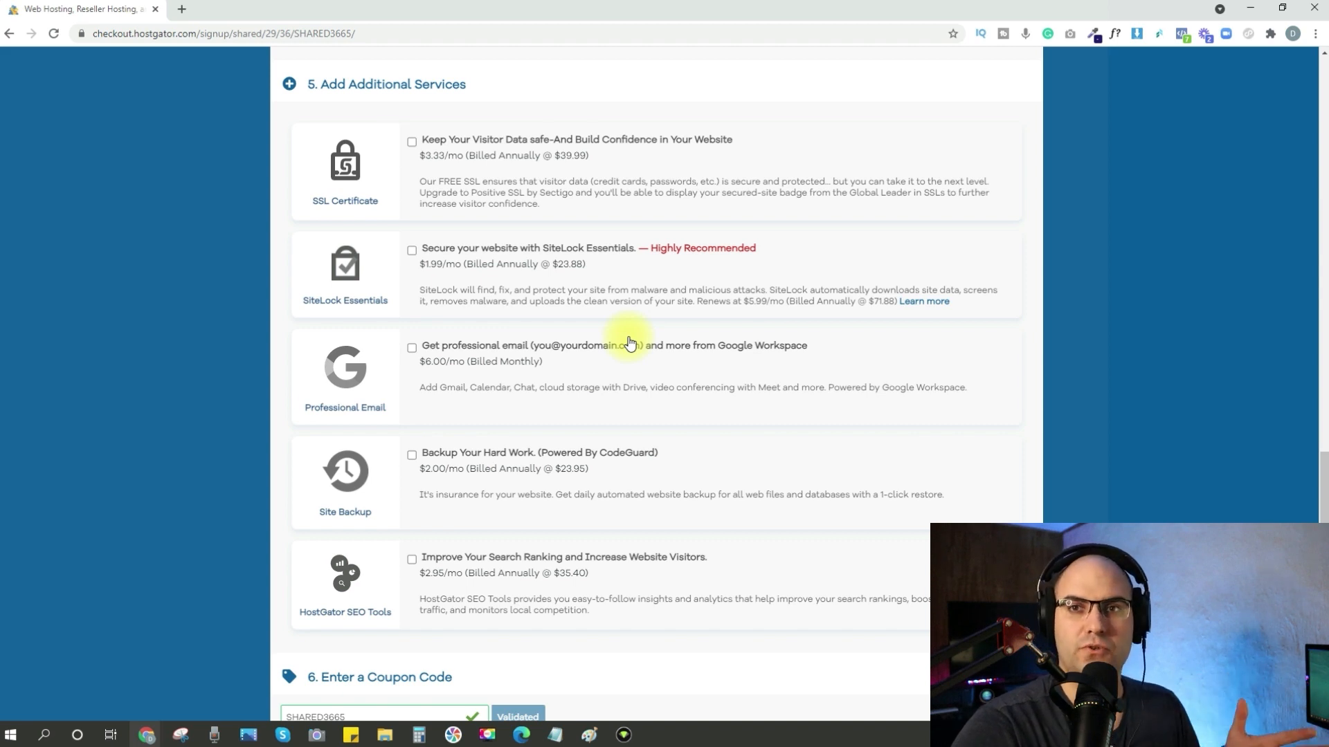
Review the order details and check out the one-month Hatchling hosting order.
scroll(630, 344, "down", 5)
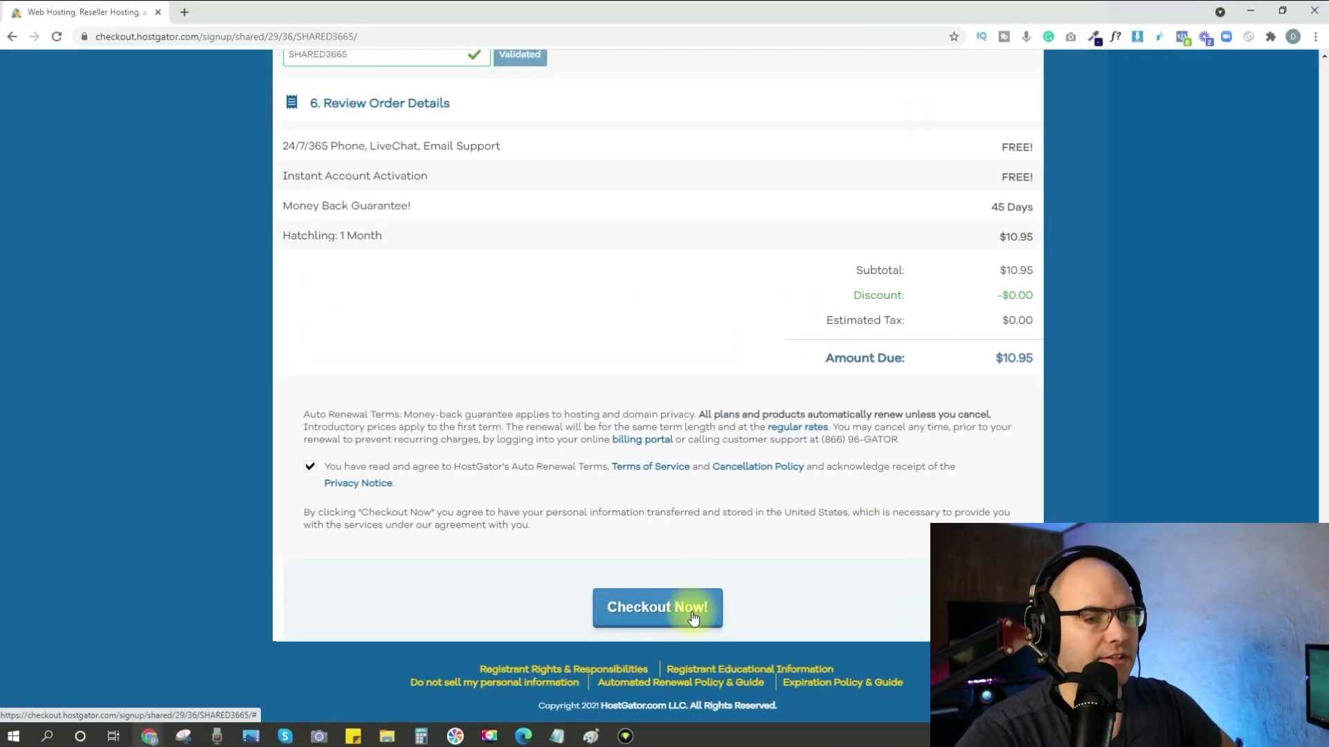
left_click(691, 618)
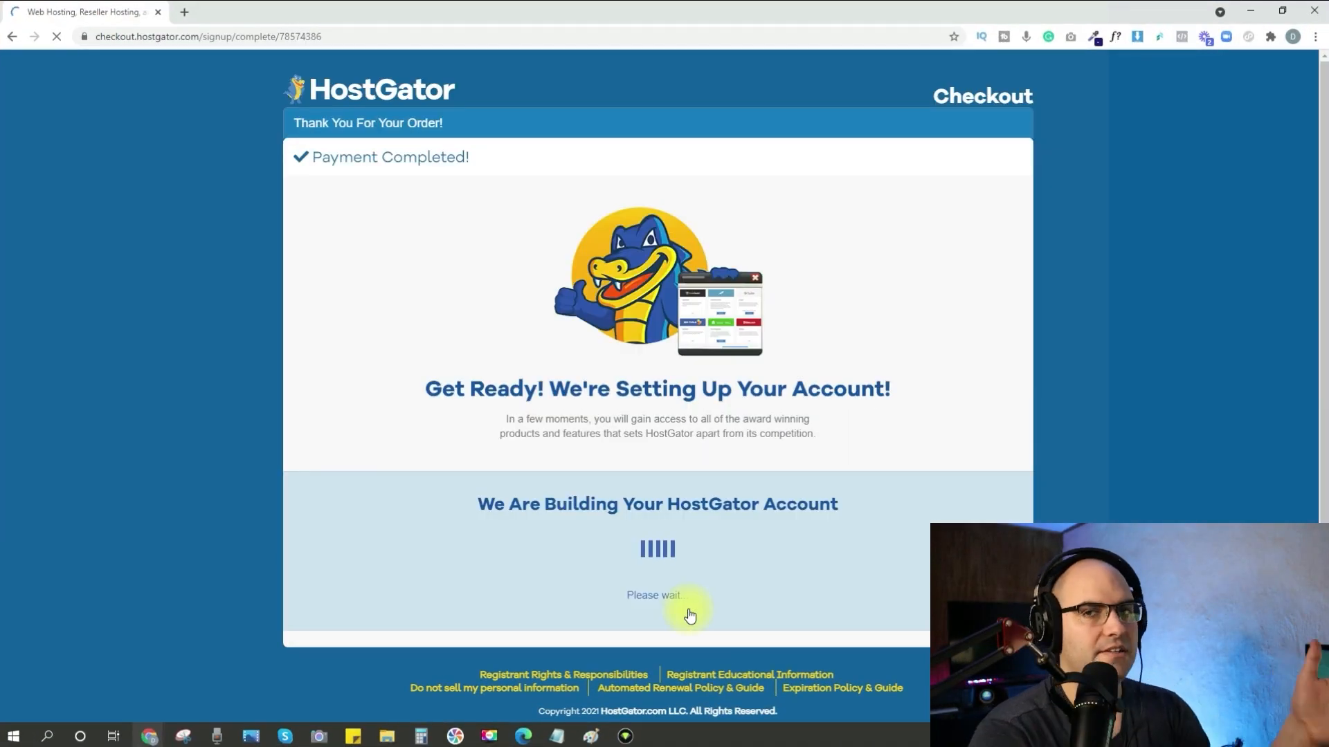
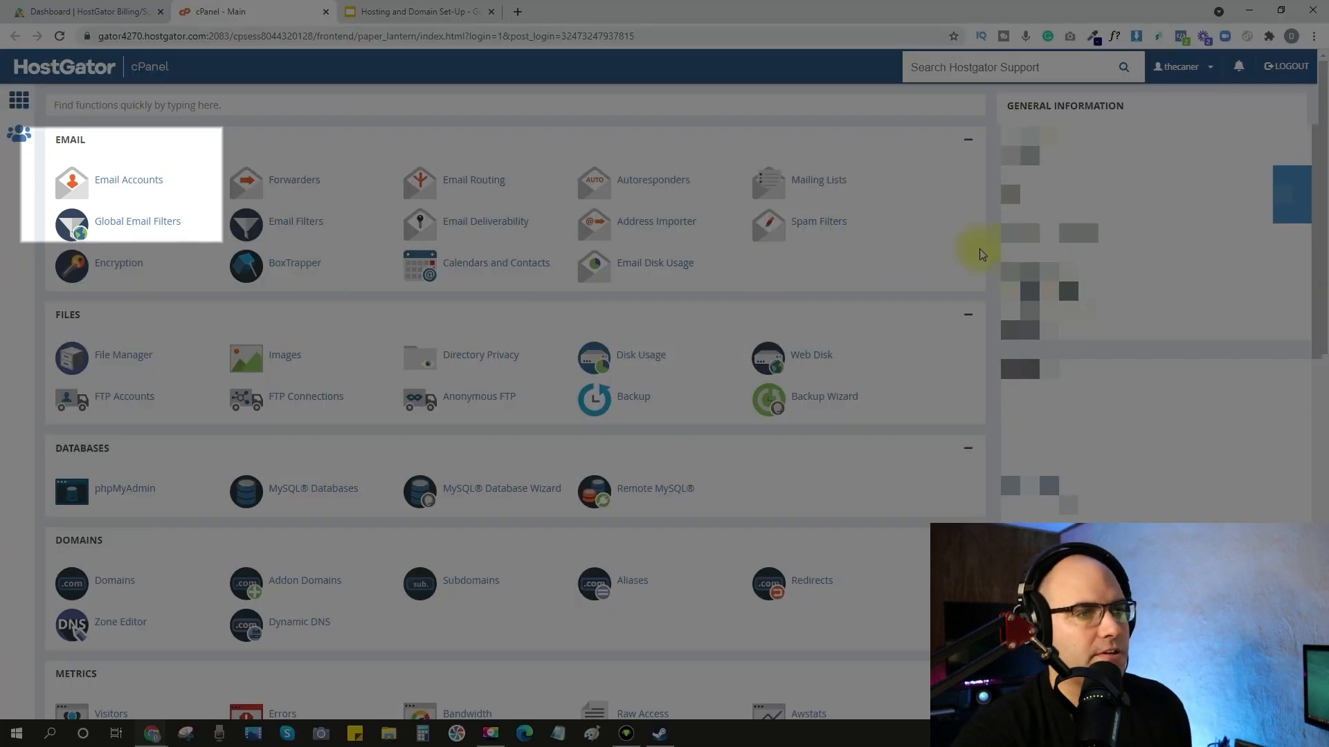
Start a new email account on the domain with the username info and enter the account password.
left_click(132, 191)
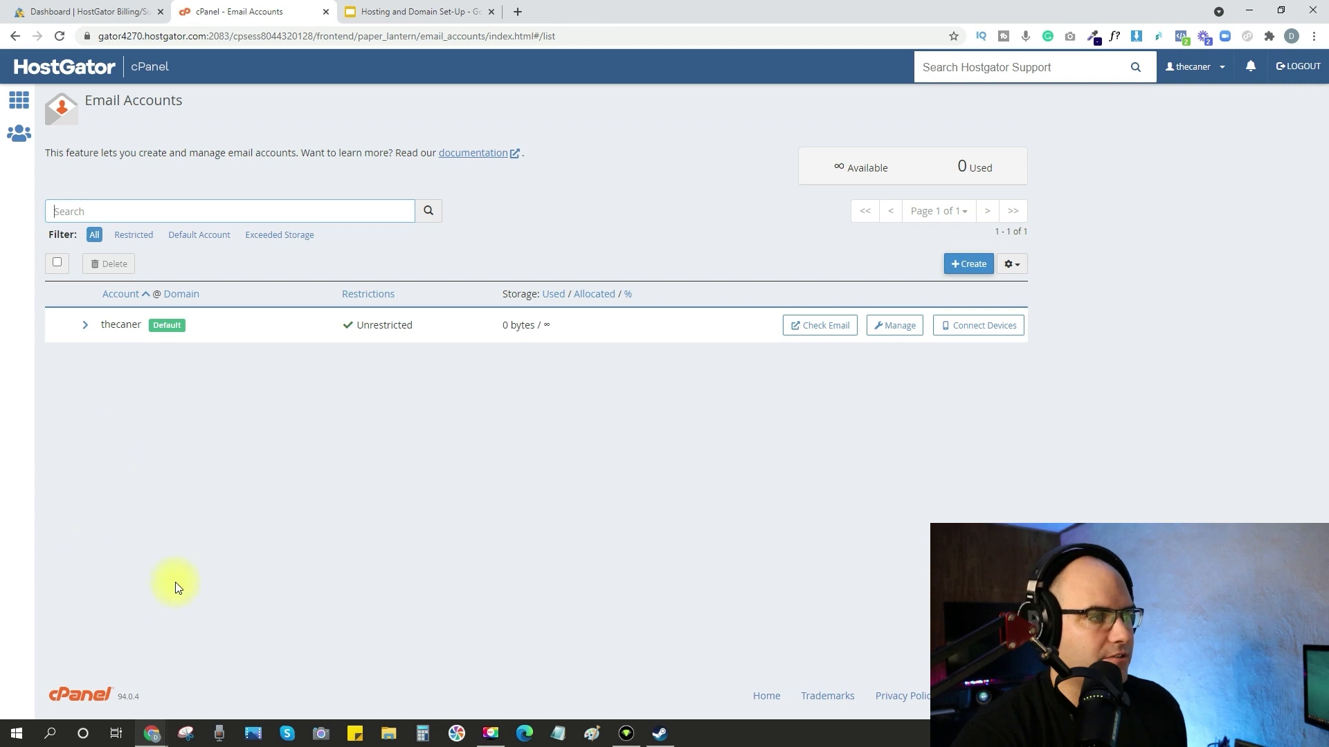
left_click(958, 267)
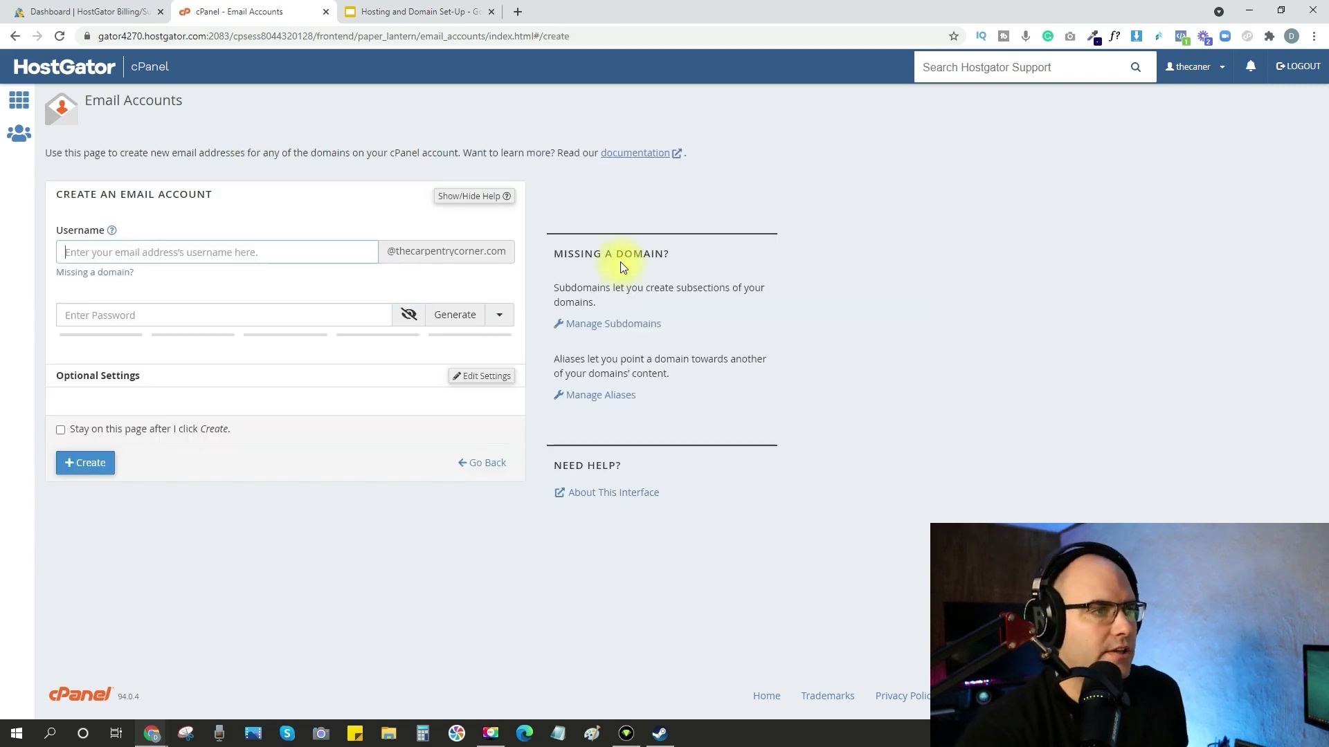
type("info")
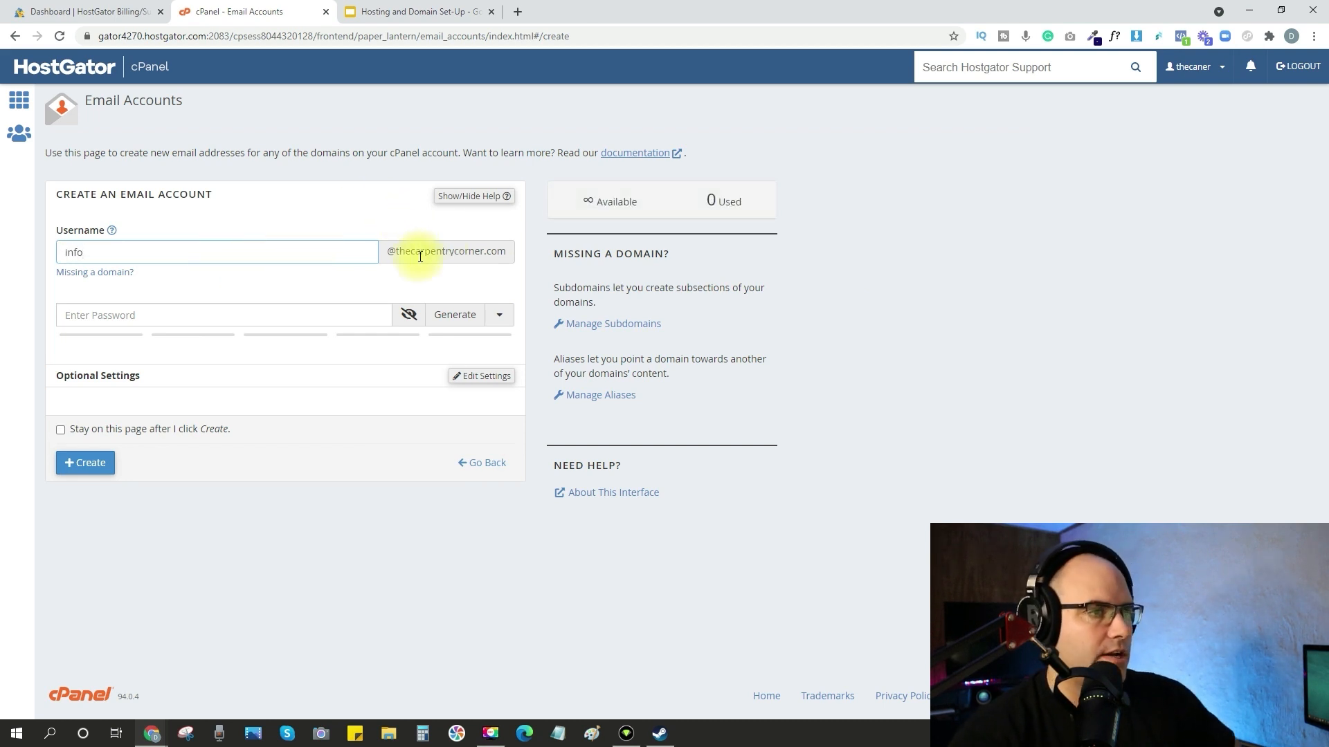
left_click(95, 315)
key("ctrl+v")
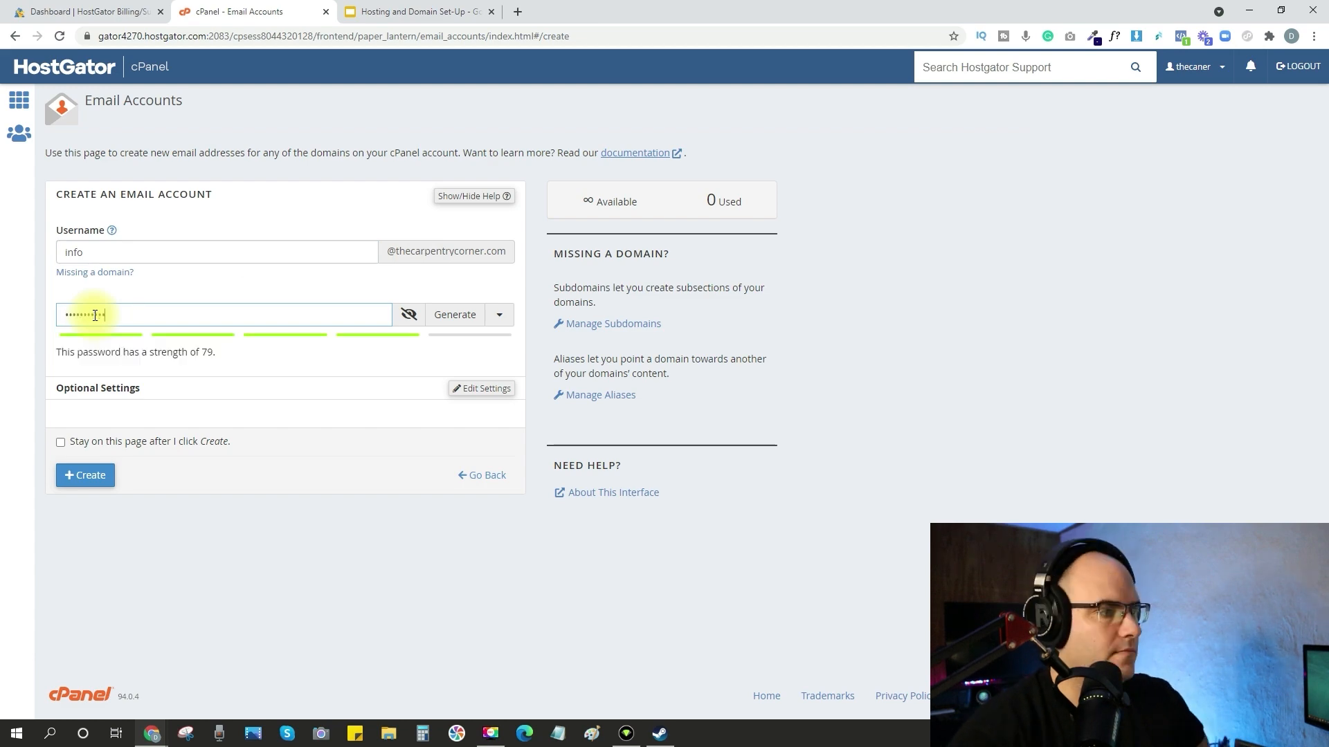
Expand the optional settings and create the info email account with 500 MB of storage space.
left_click(482, 389)
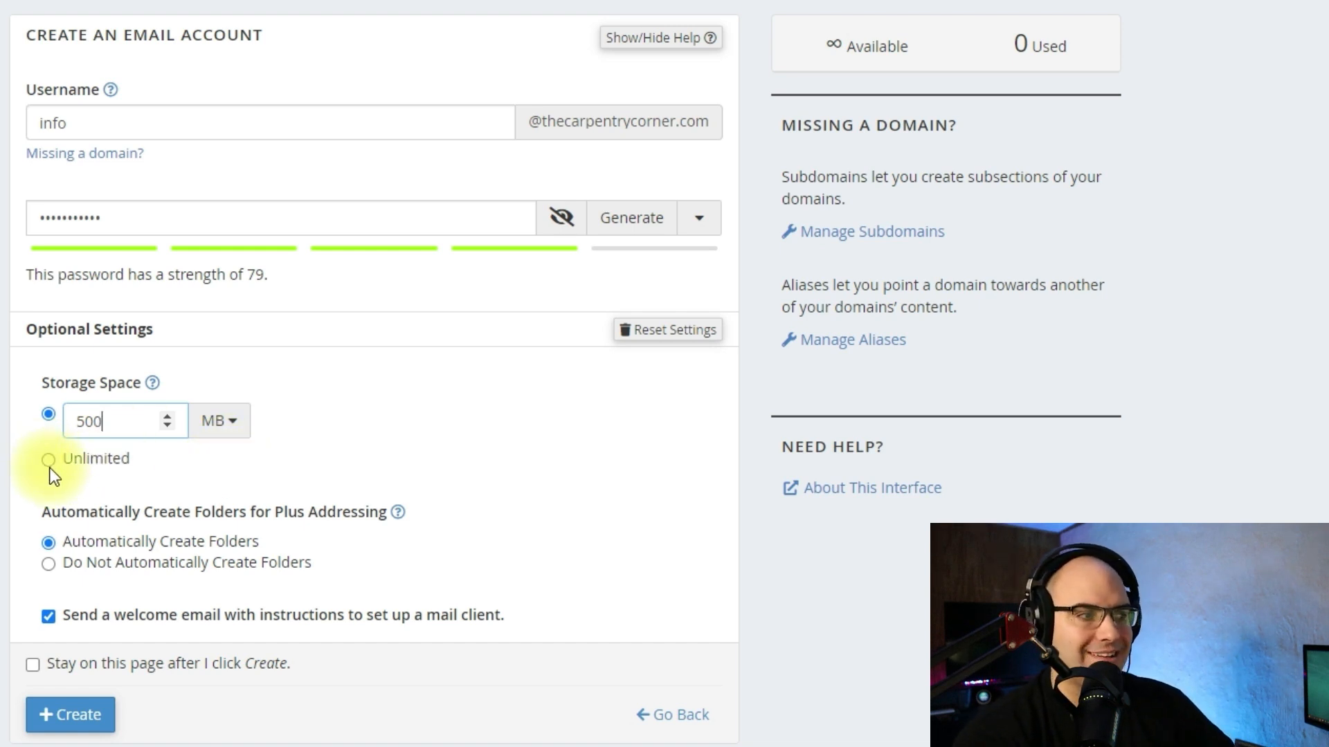
scroll(50, 470, "down", 1)
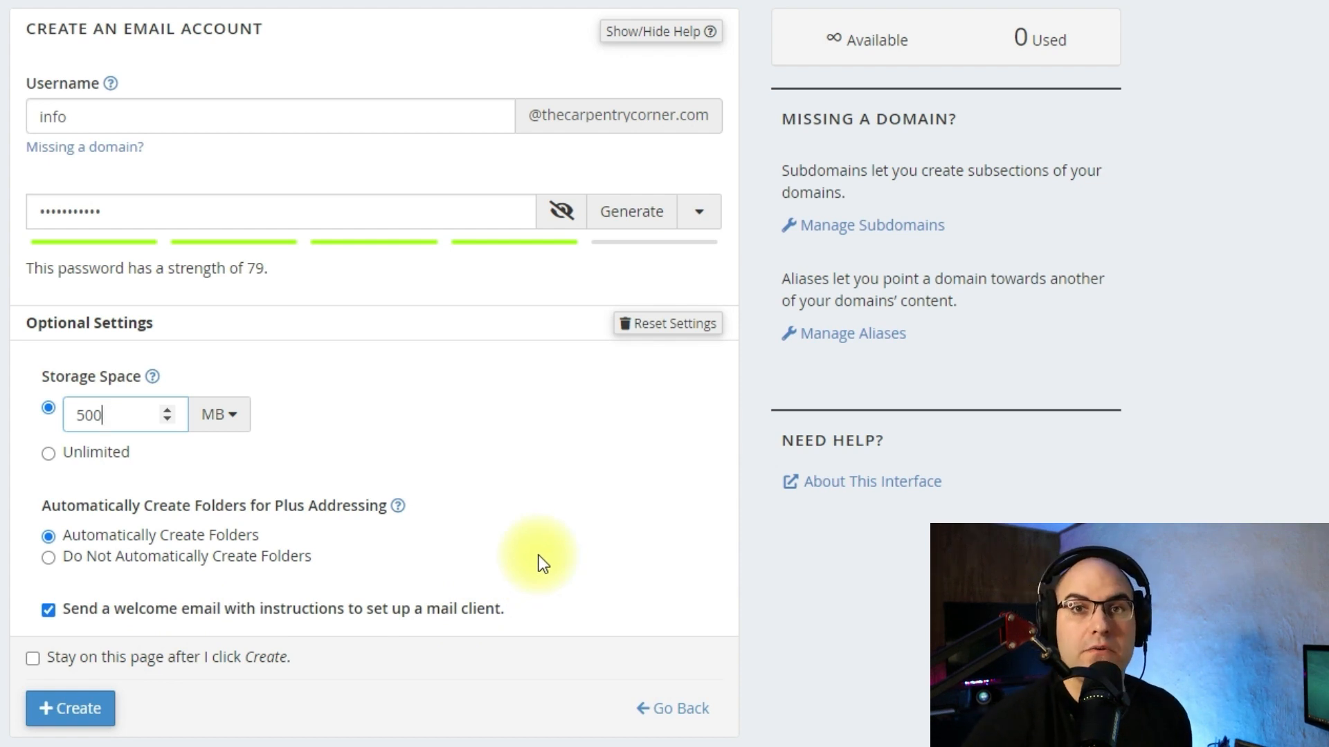
left_click(33, 658)
left_click(83, 706)
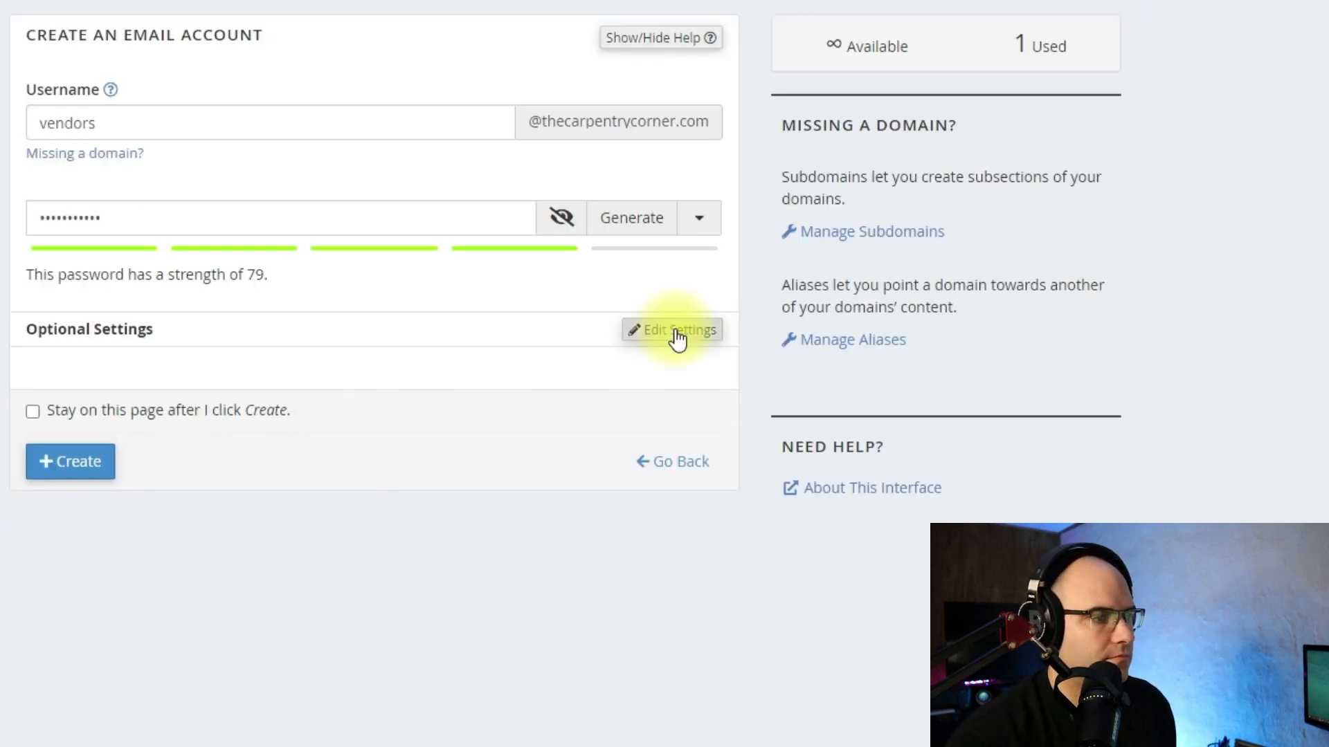
Create the vendors email account with unlimited storage space.
left_click(675, 331)
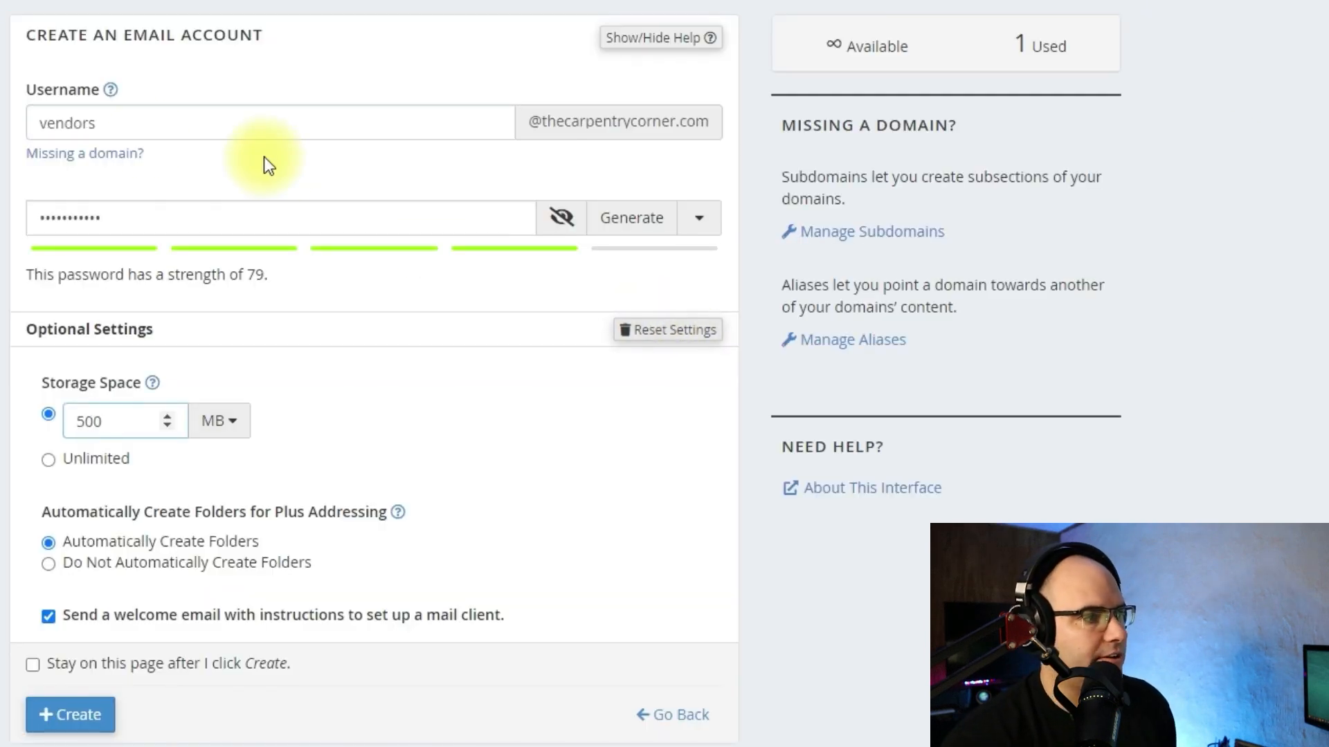
left_click(49, 461)
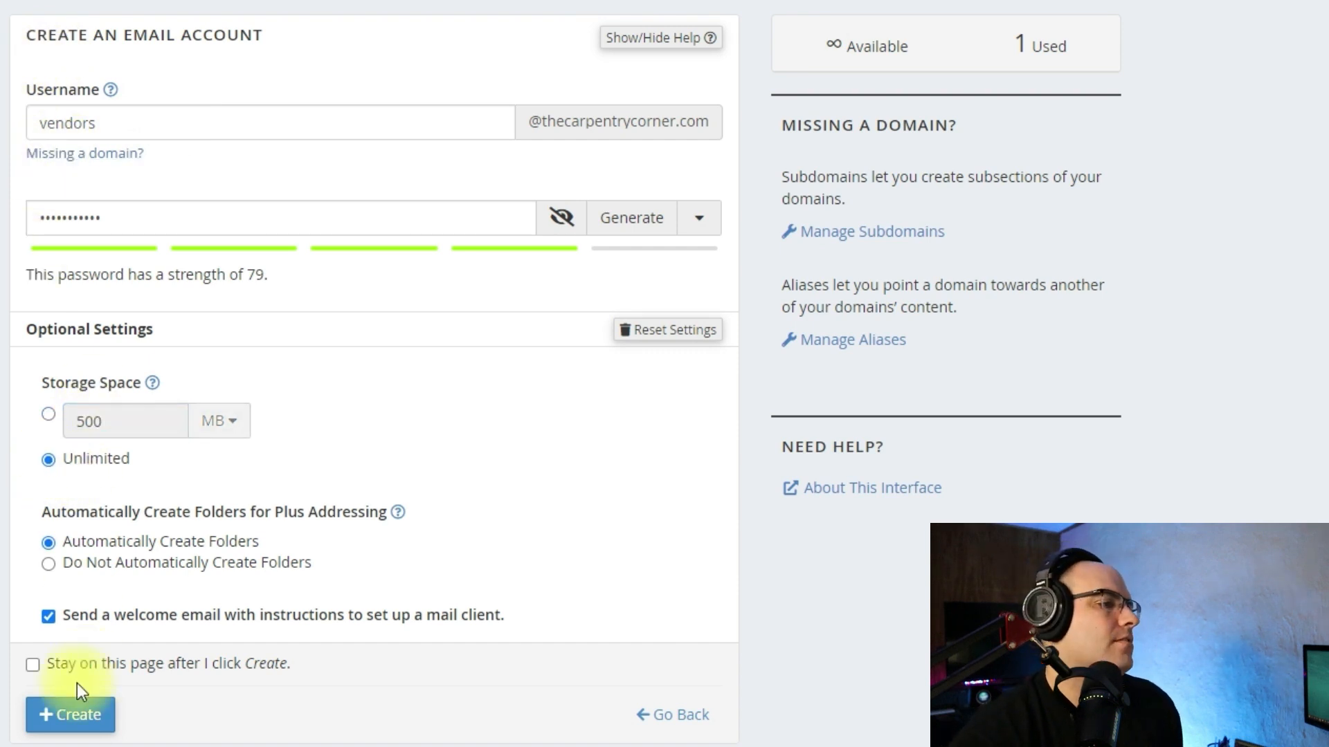
left_click(54, 717)
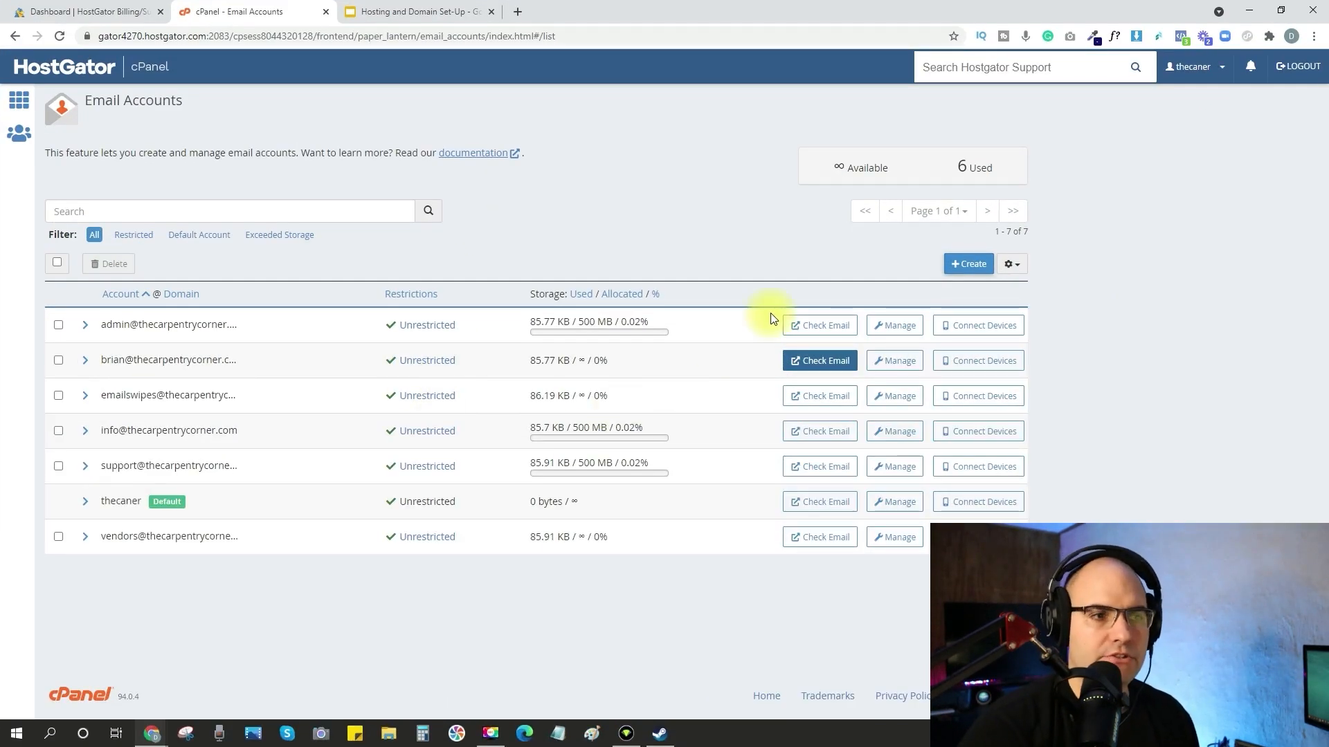
Open webmail for the second account in the email list and open its inbox with Roundcube.
left_click(834, 367)
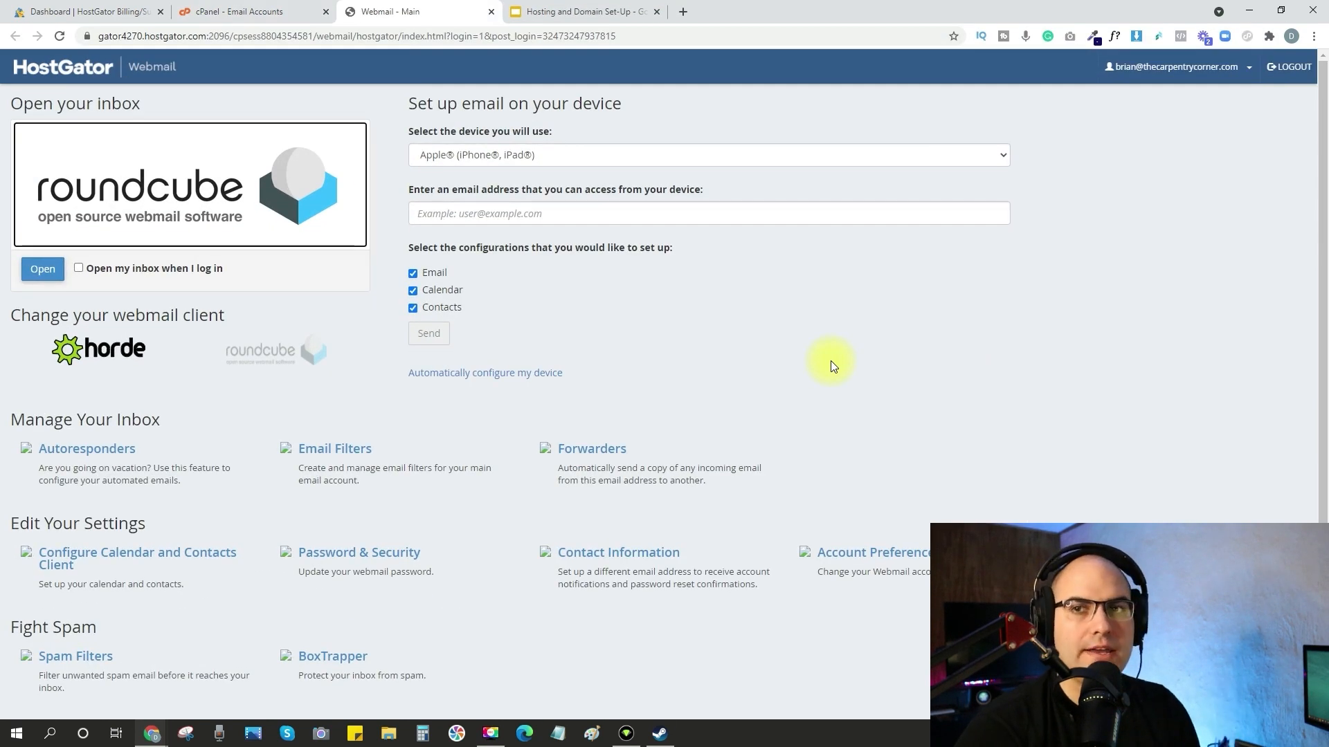
left_click(139, 351)
left_click(267, 351)
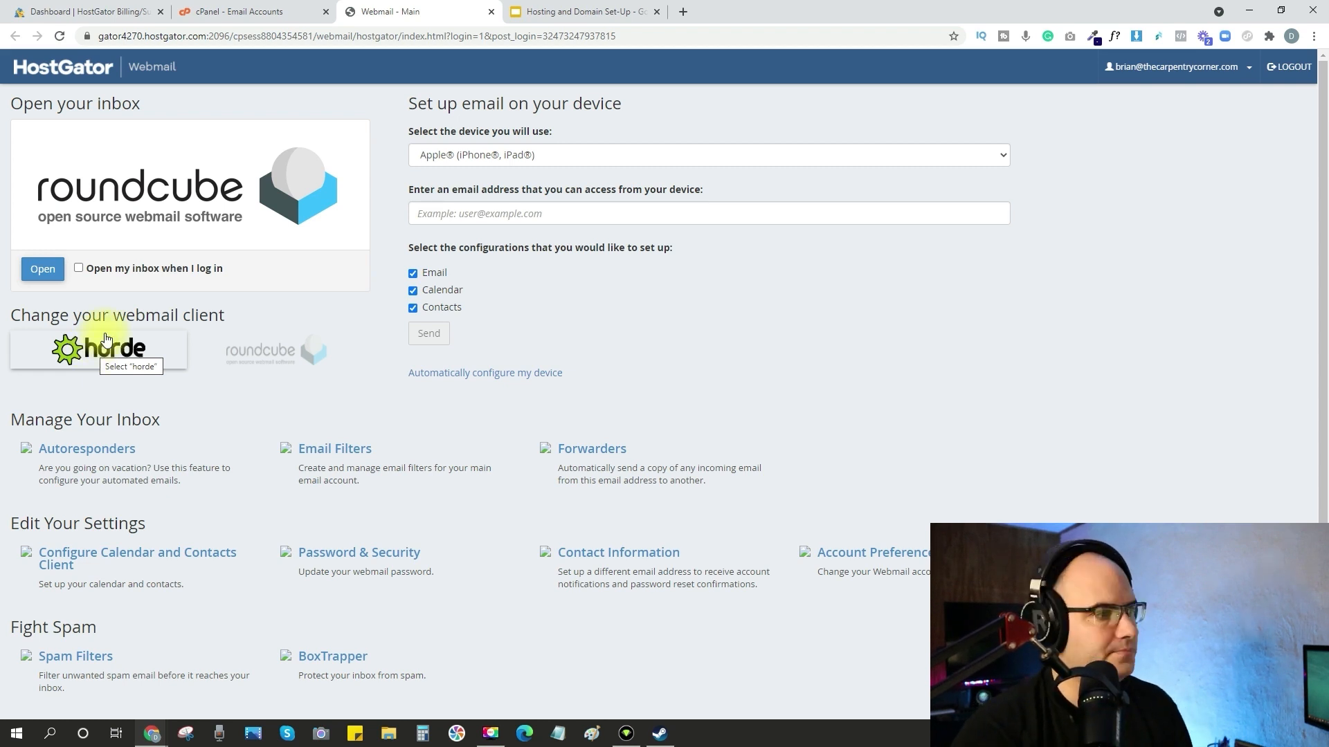
left_click(41, 275)
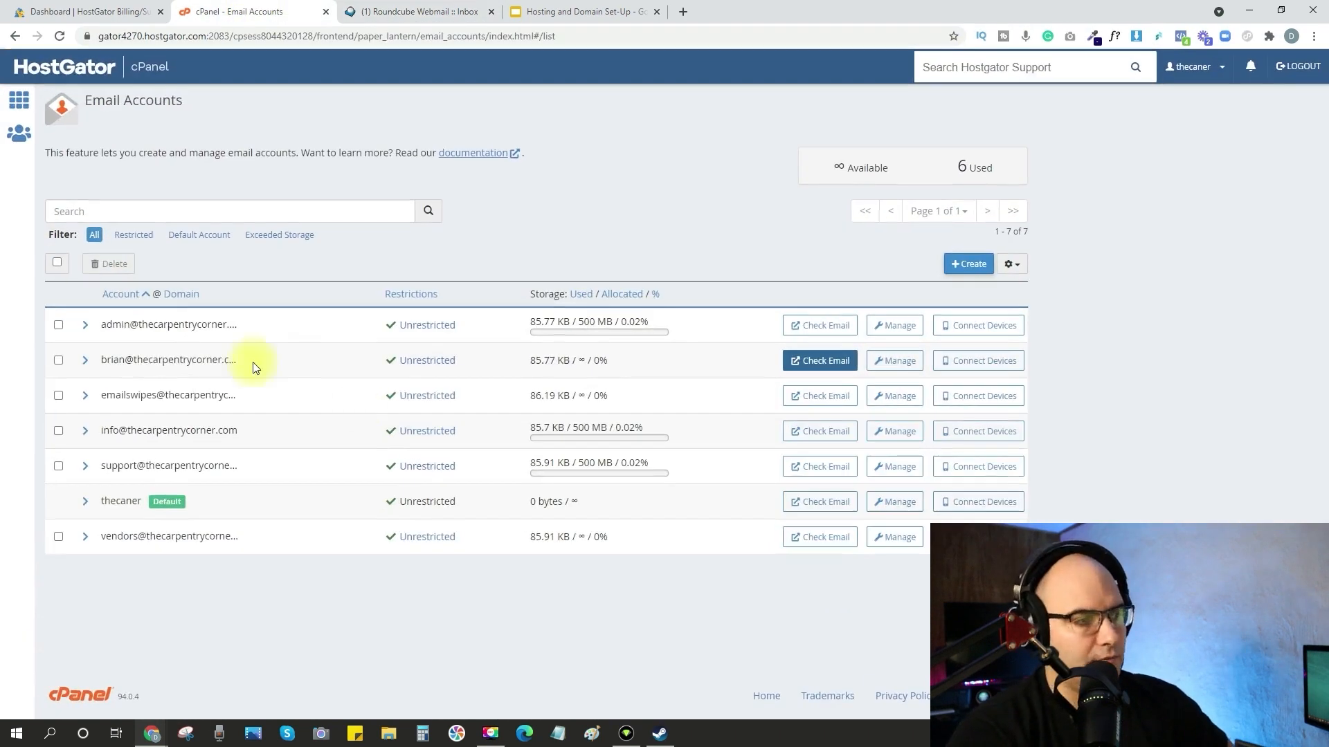
Display the same email account's manual mail client settings, and begin adding a Personal (IMAP) account on the mirrored phone.
left_click(997, 371)
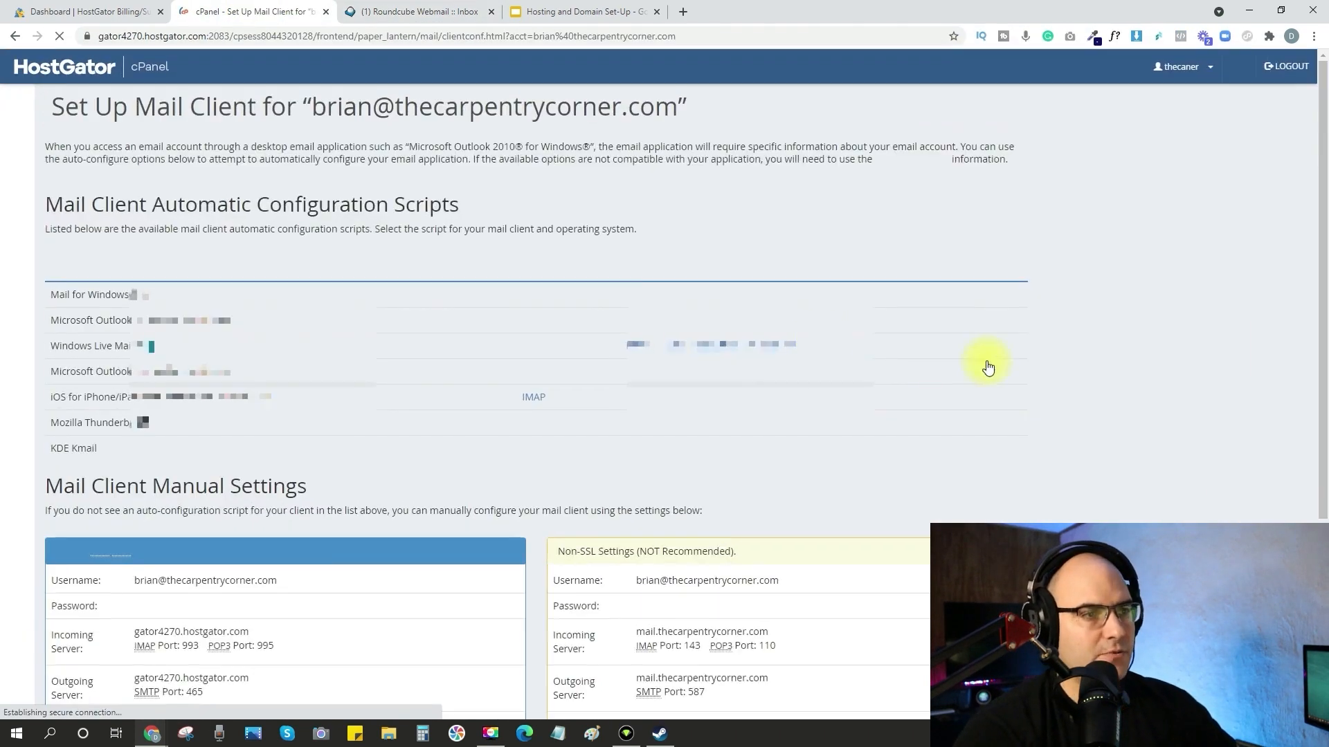
scroll(380, 332, "down", 4)
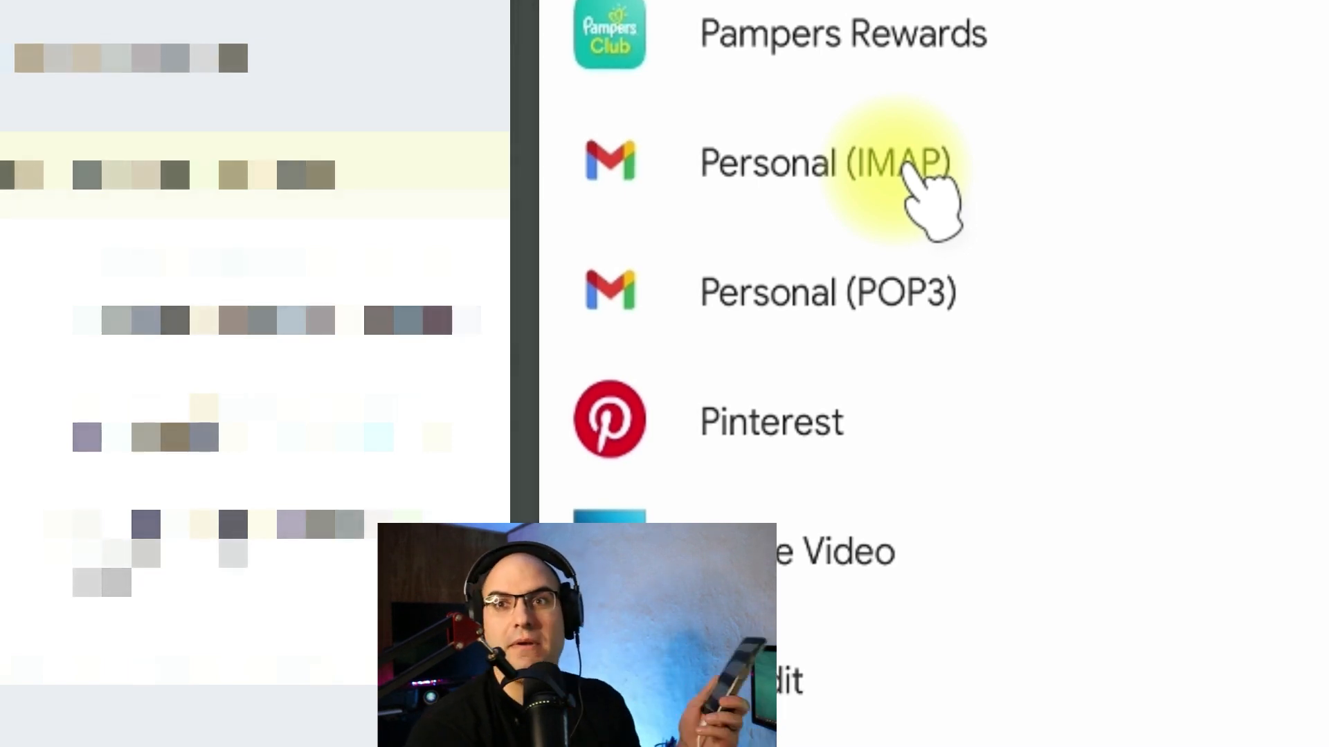
left_click(927, 201)
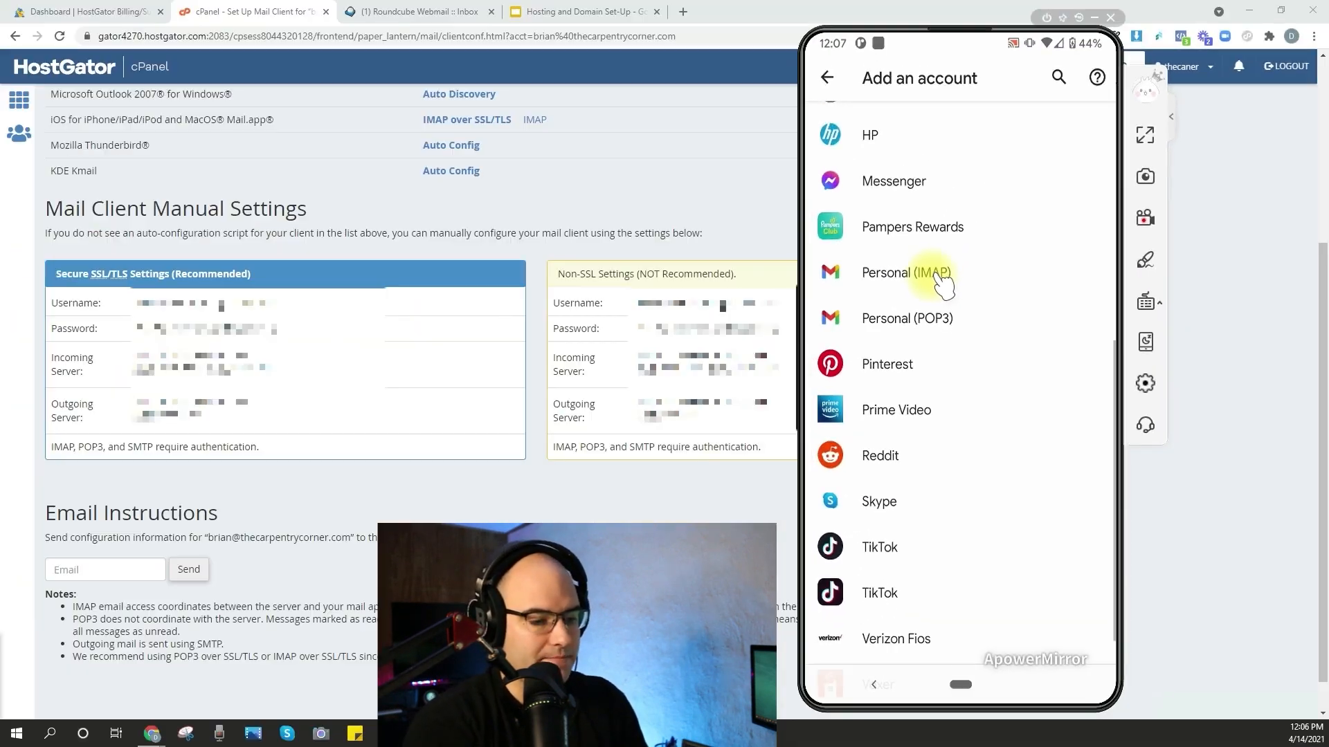
left_click(927, 239)
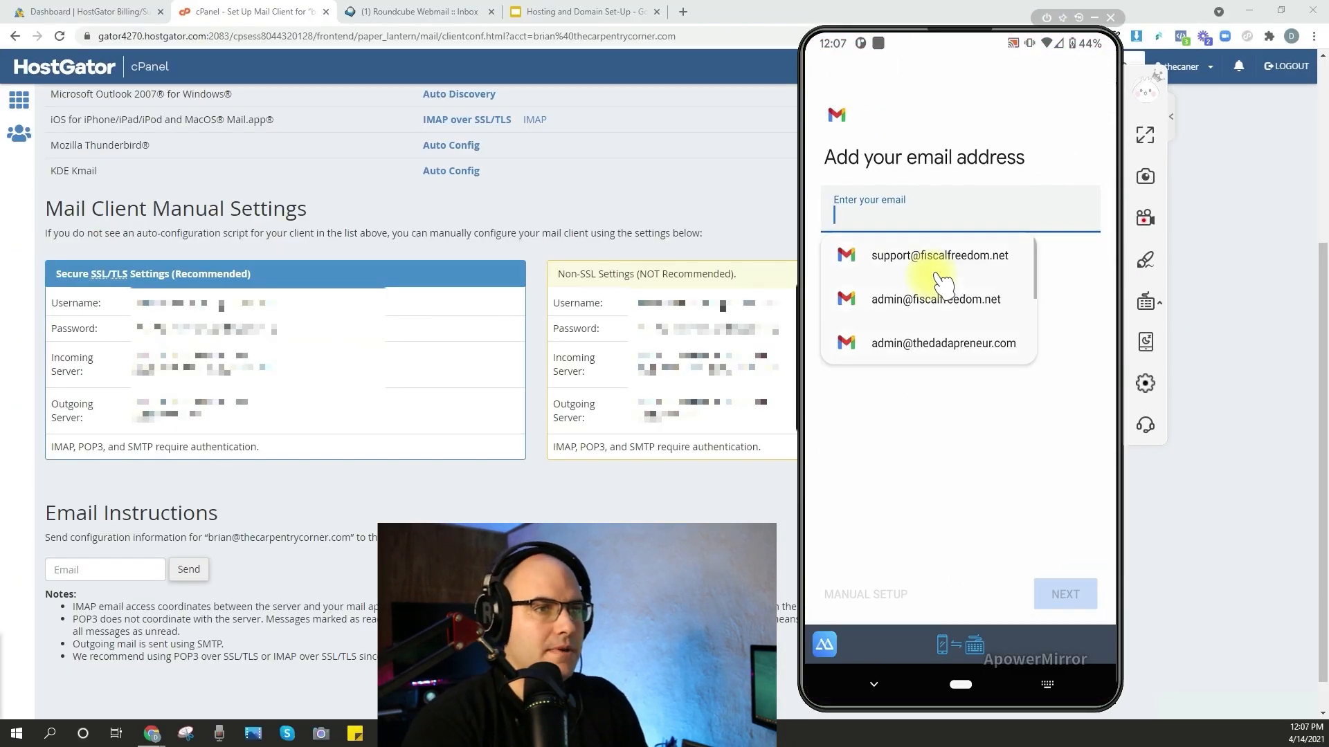
Enter the account's email address and account password in the phone's mail setup.
left_click(942, 422)
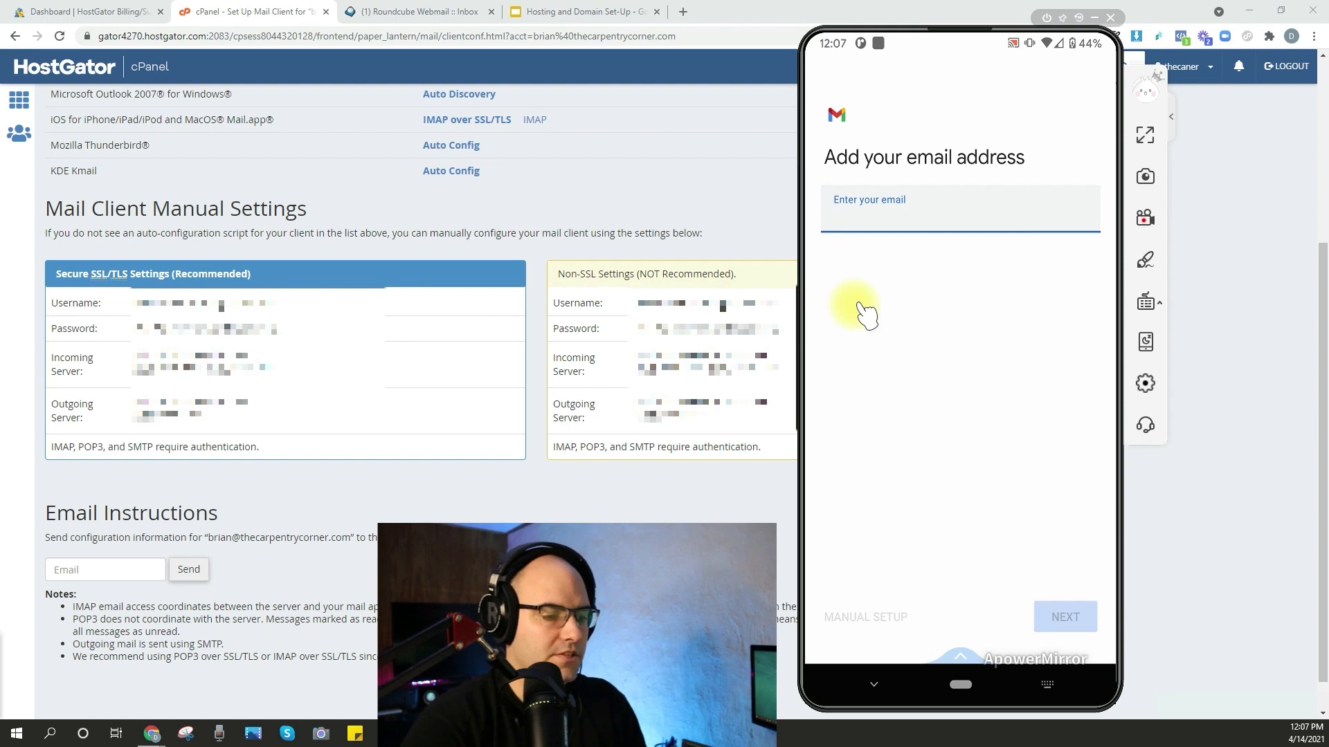
key("ctrl+v")
left_click(1065, 617)
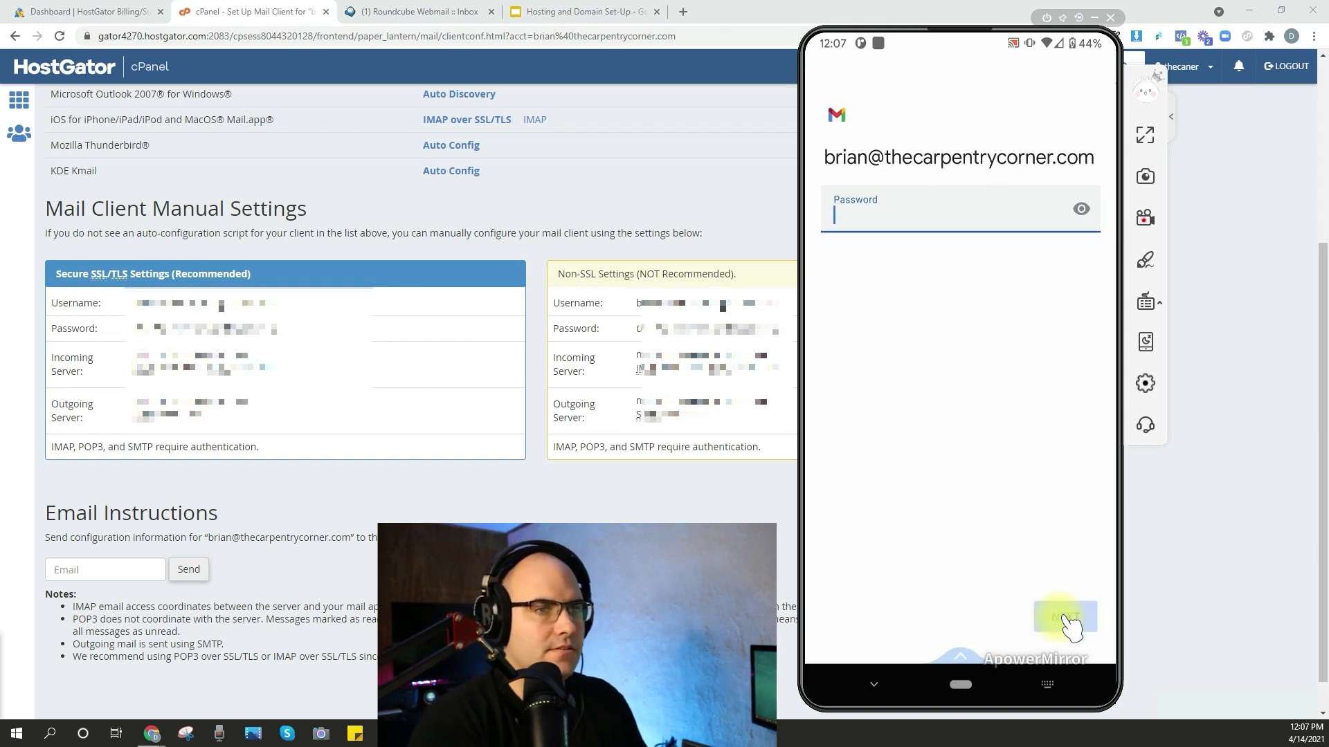
type("•••")
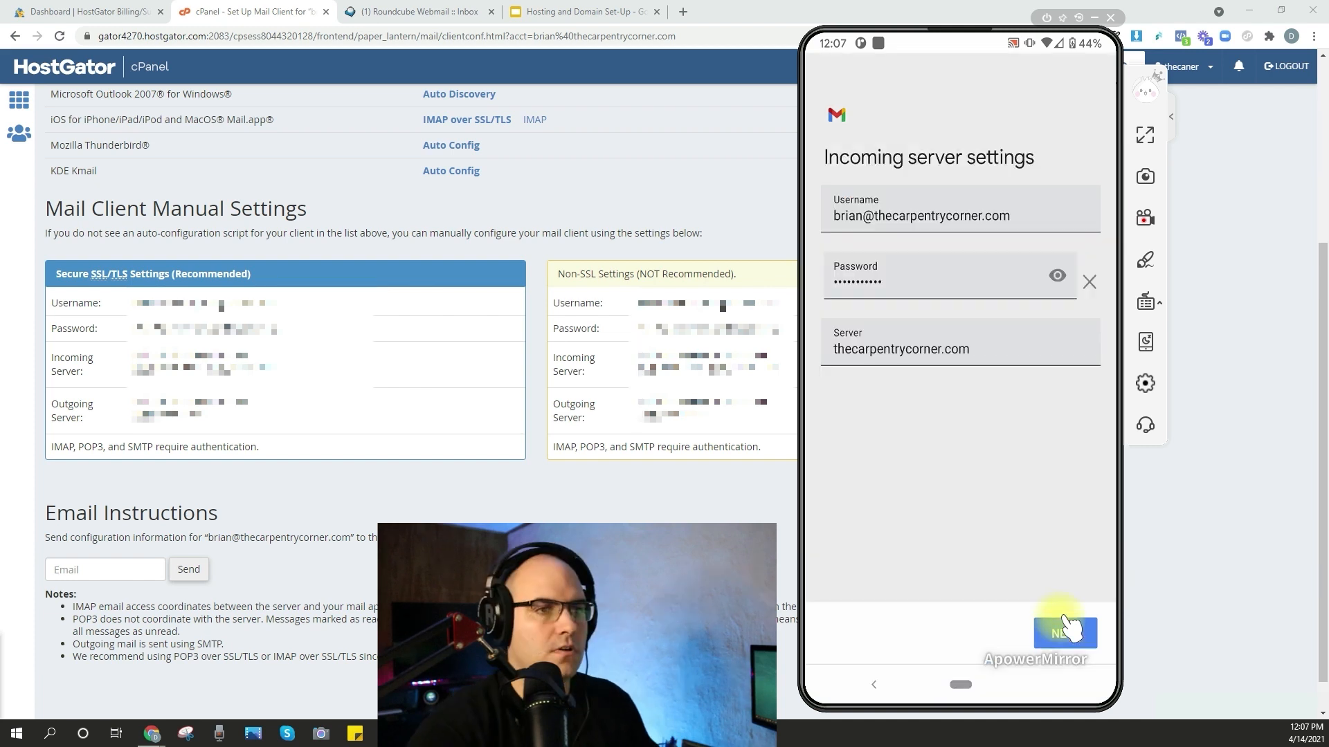
Set the incoming and SMTP servers on the phone according to the Secure SSL/TLS settings in cPanel.
left_click(936, 360)
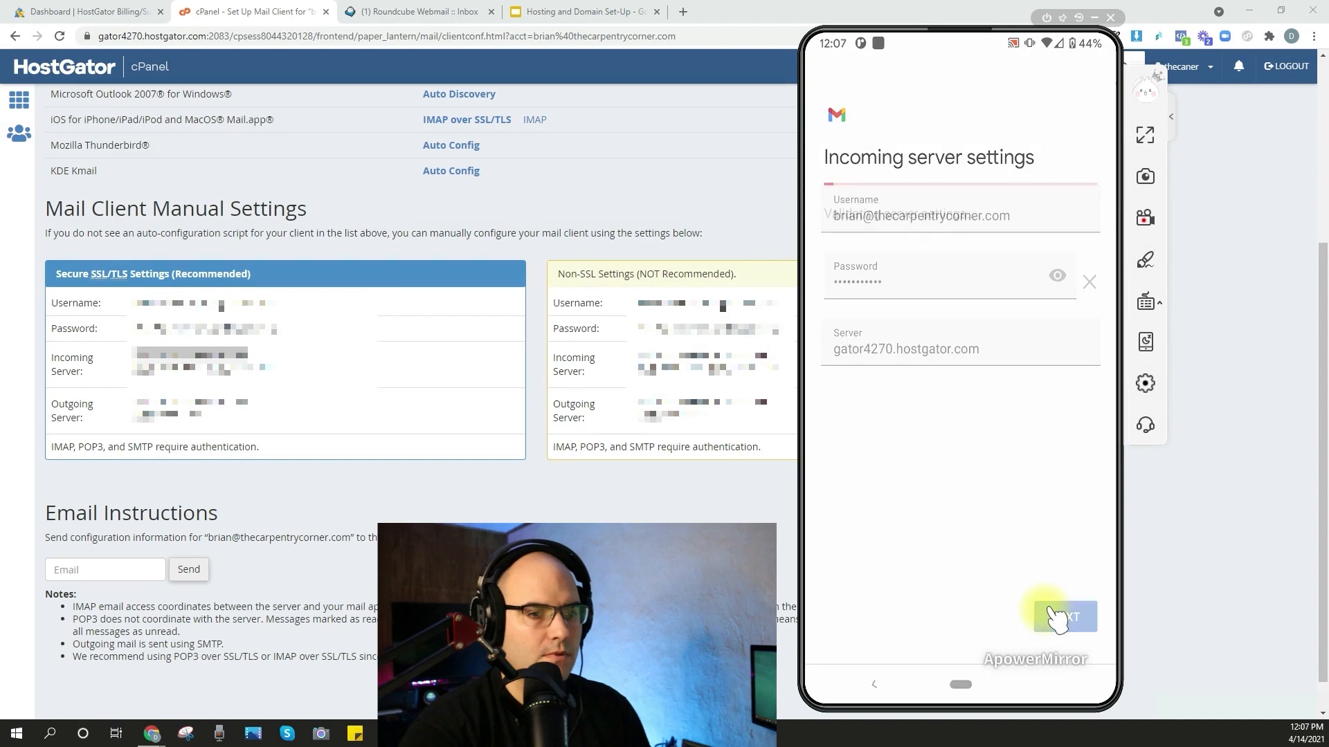
left_click(1065, 616)
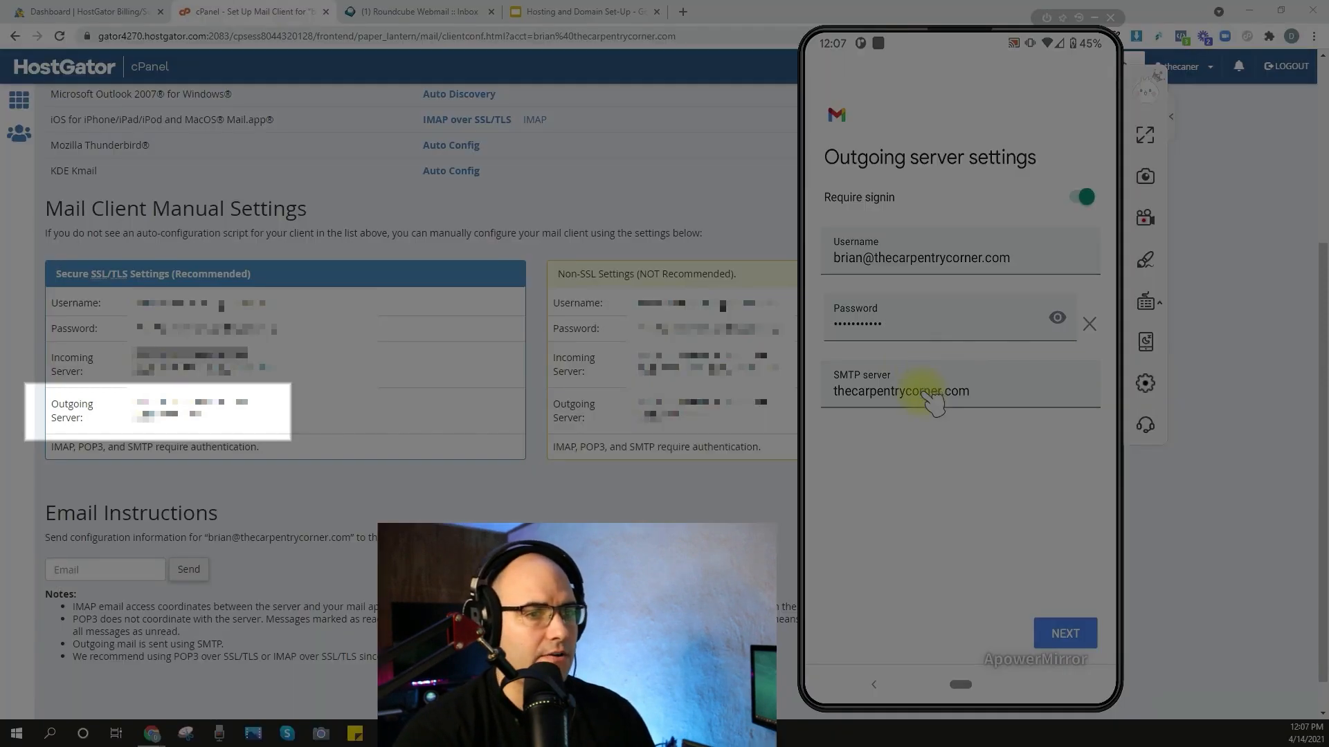
double_click(929, 392)
left_click(1065, 616)
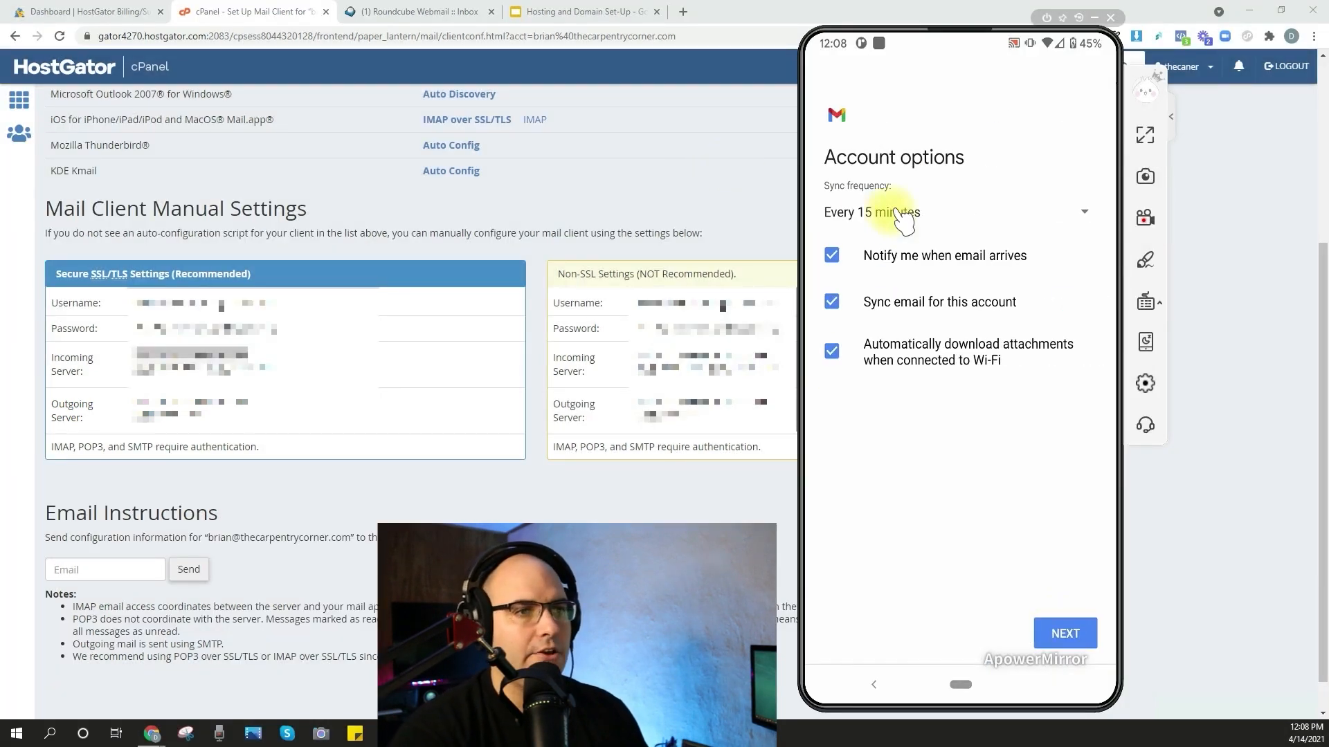
Finish the phone's account setup with a sync frequency of every 15 minutes and switch Gmail to the new account.
left_click(900, 214)
left_click(938, 255)
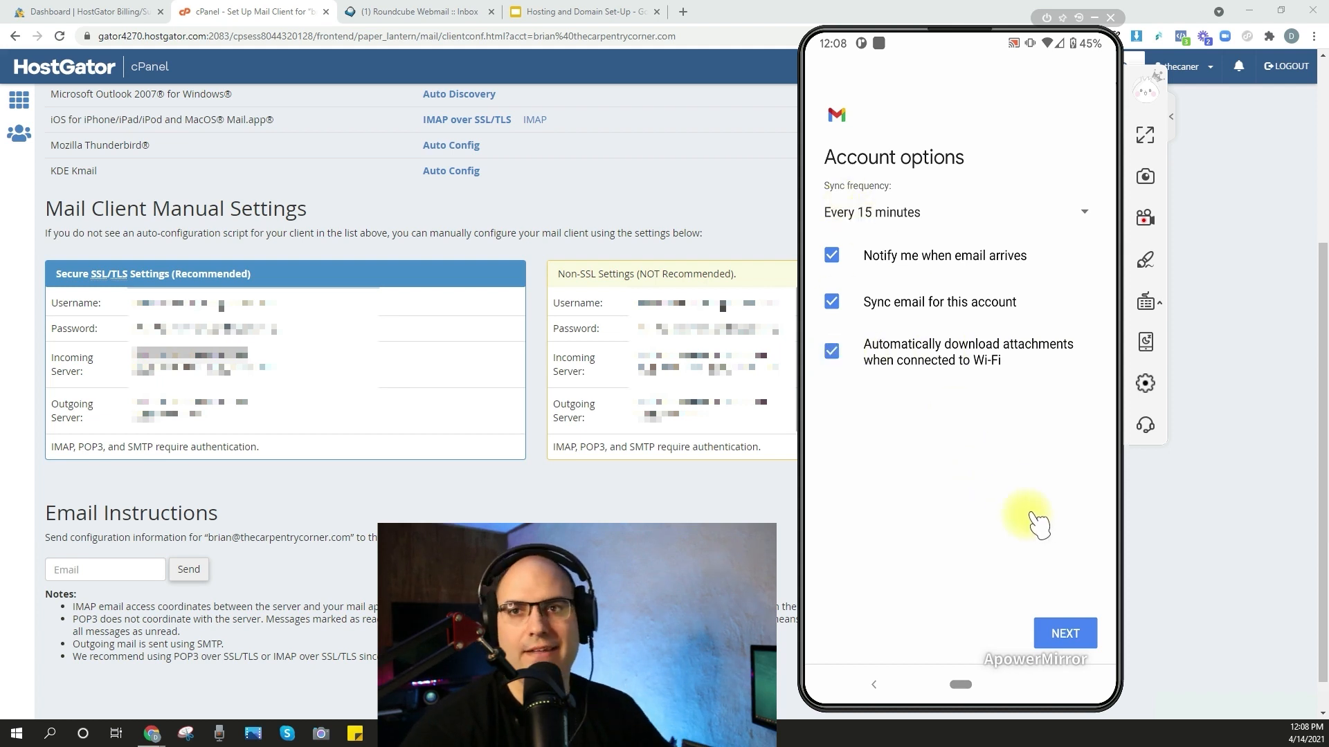
left_click(1097, 646)
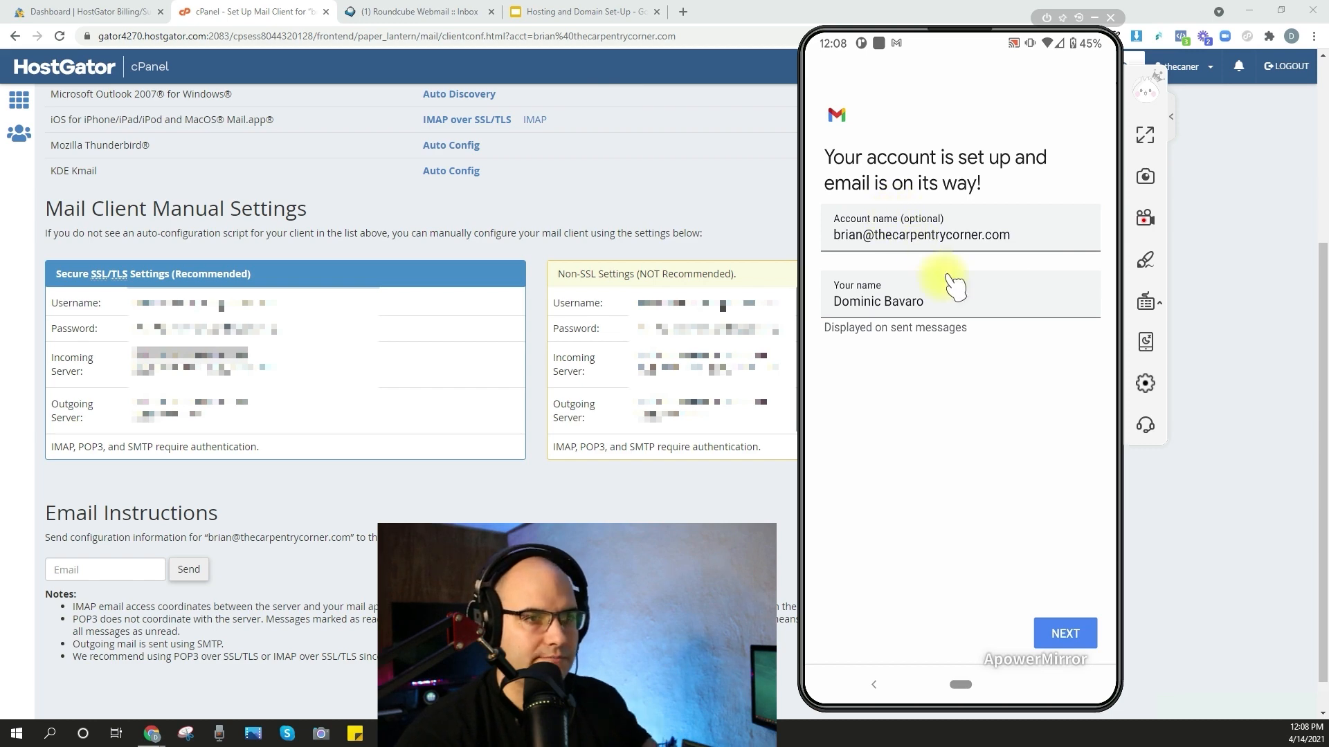
left_click(1079, 635)
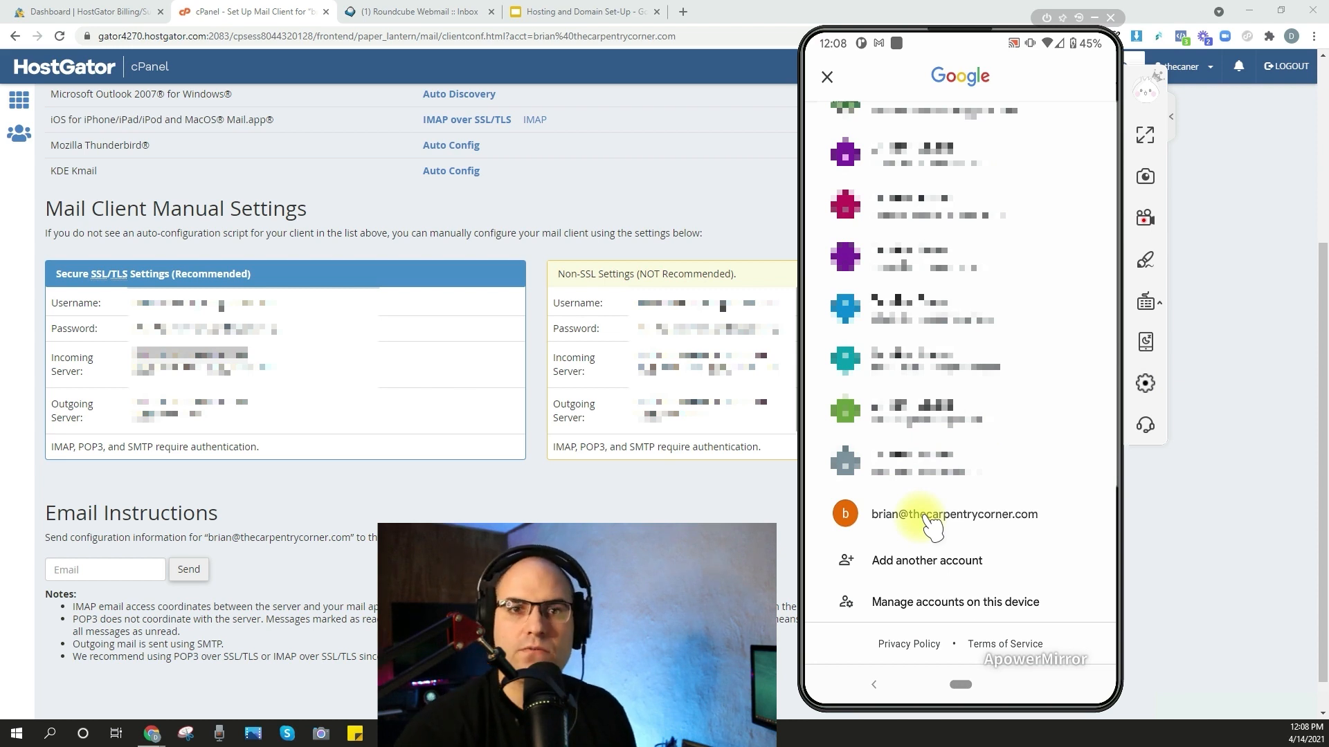
left_click(926, 518)
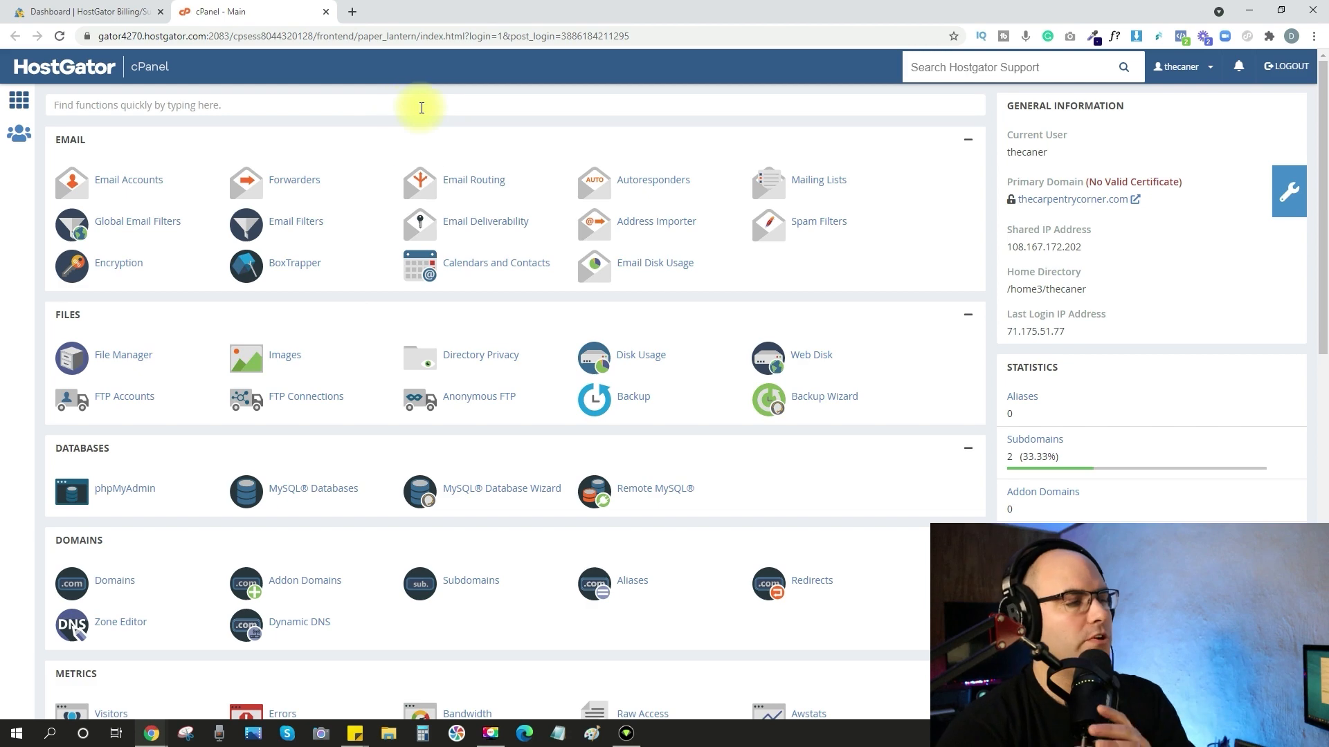
Open Softaculous WordPress management from cPanel and start a new WordPress installation.
scroll(504, 217, "down", 5)
scroll(488, 235, "down", 5)
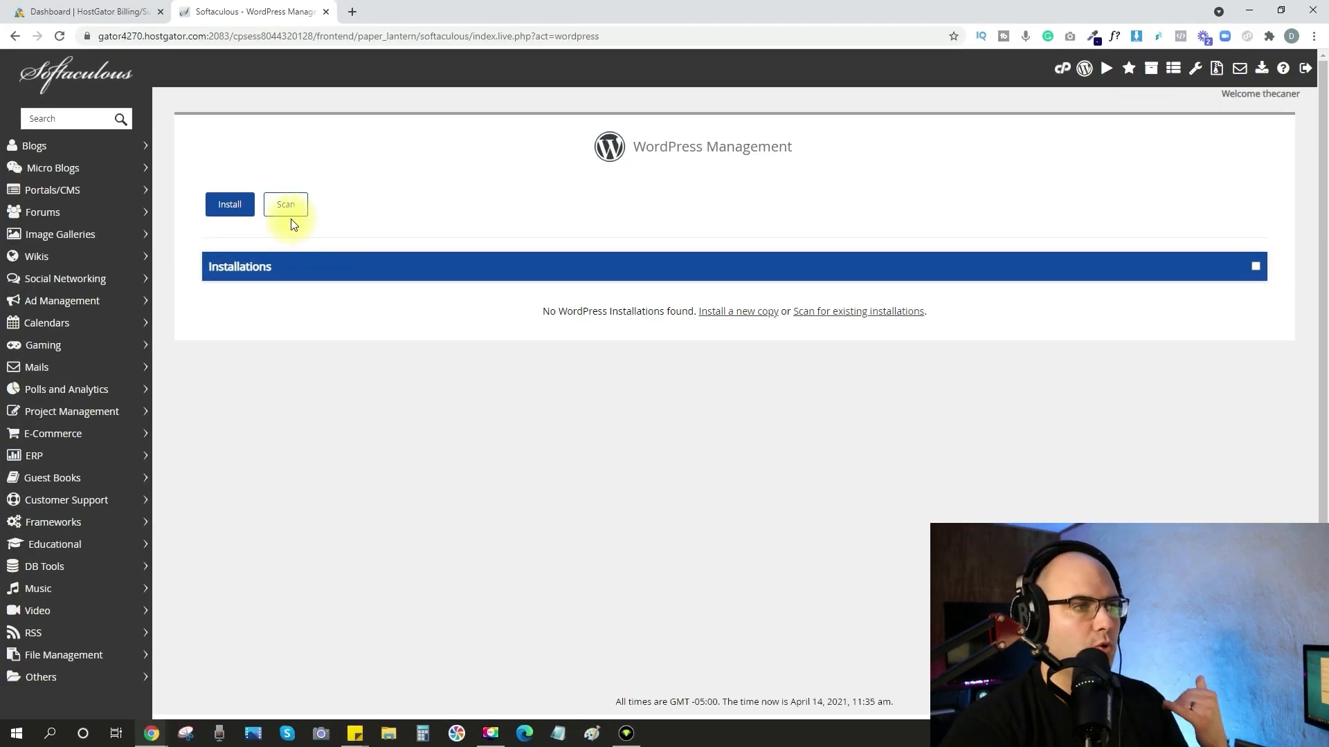
left_click(229, 206)
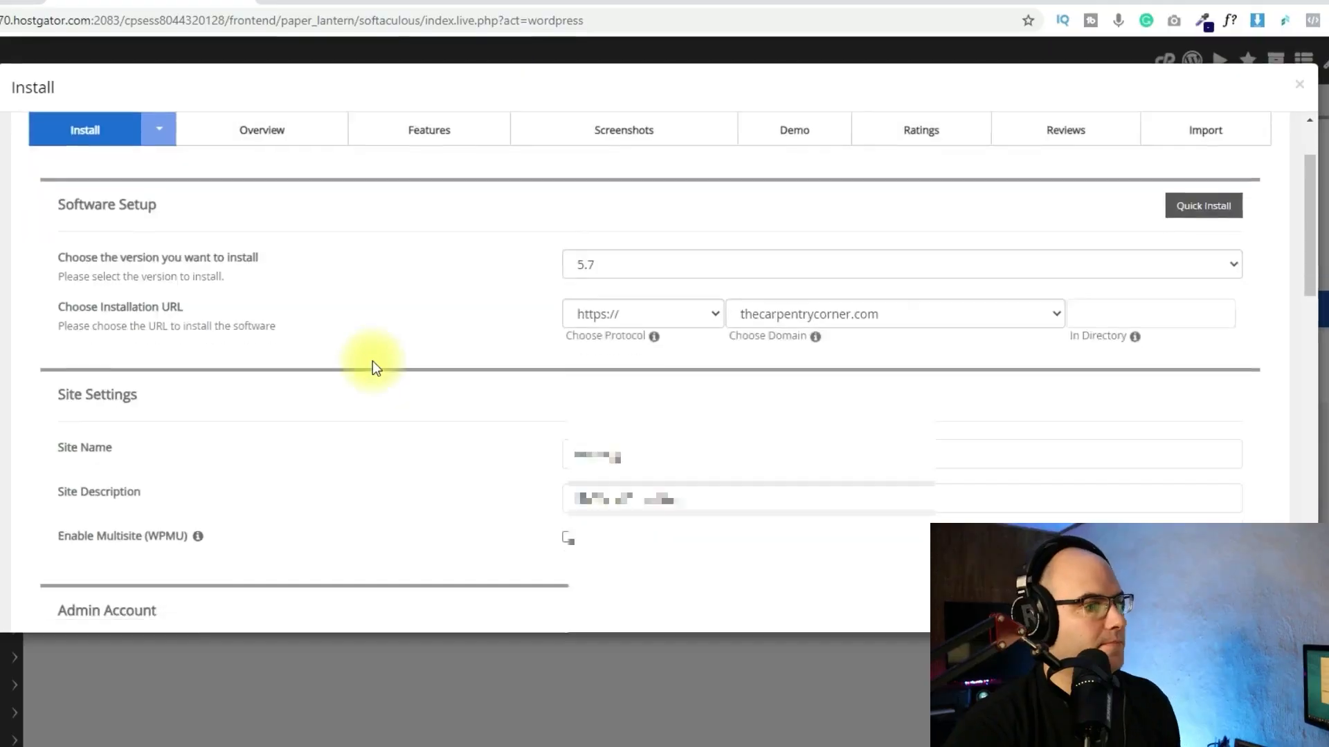
Set the WordPress site name to Carpentry Corner and the site description to Woodworking Tips.
scroll(321, 300, "down", 2)
left_click_drag(700, 294, 488, 304)
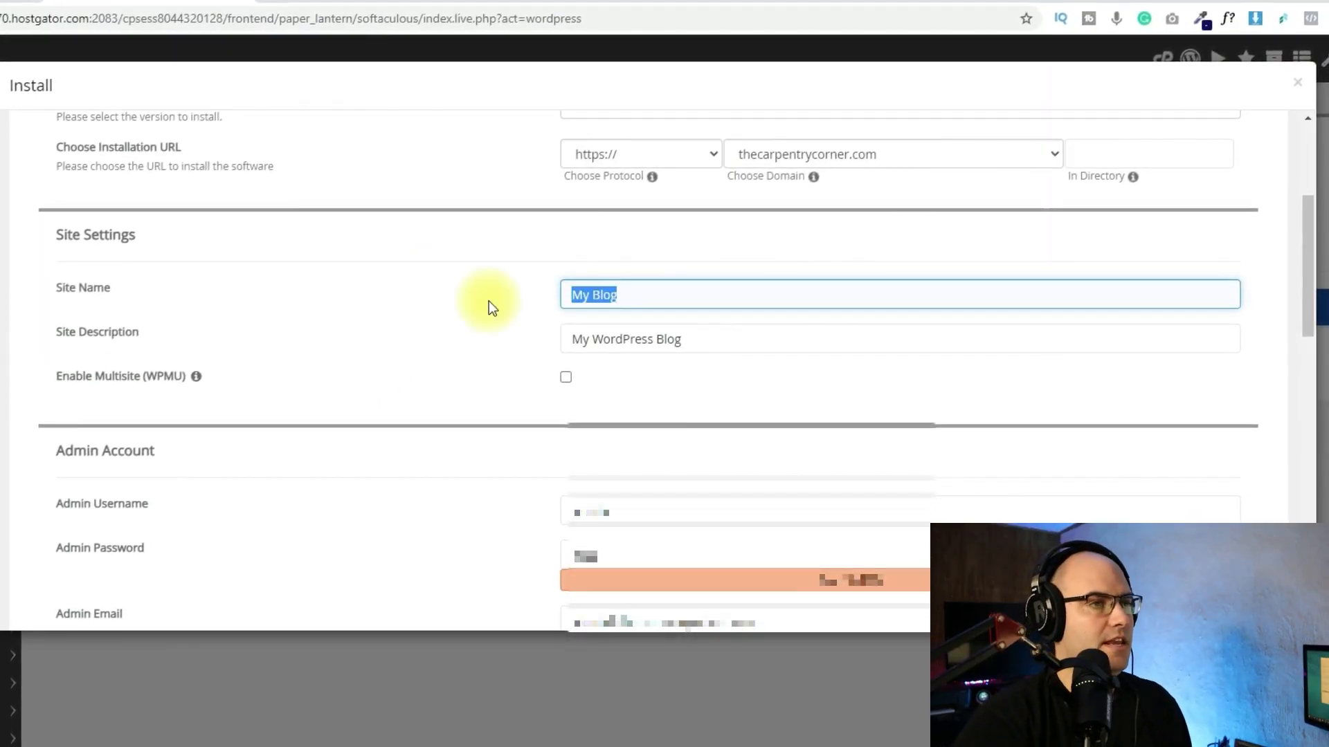
type("Ca")
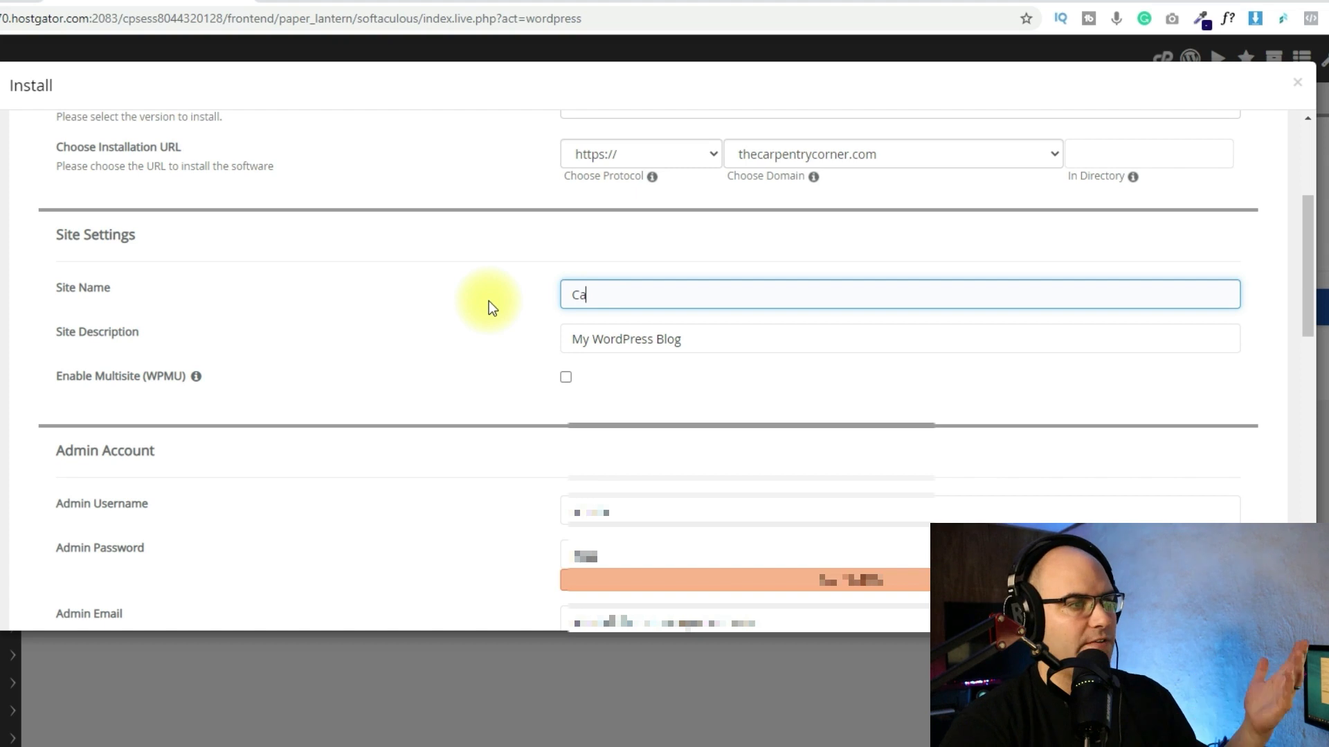
type("rpentry Corner")
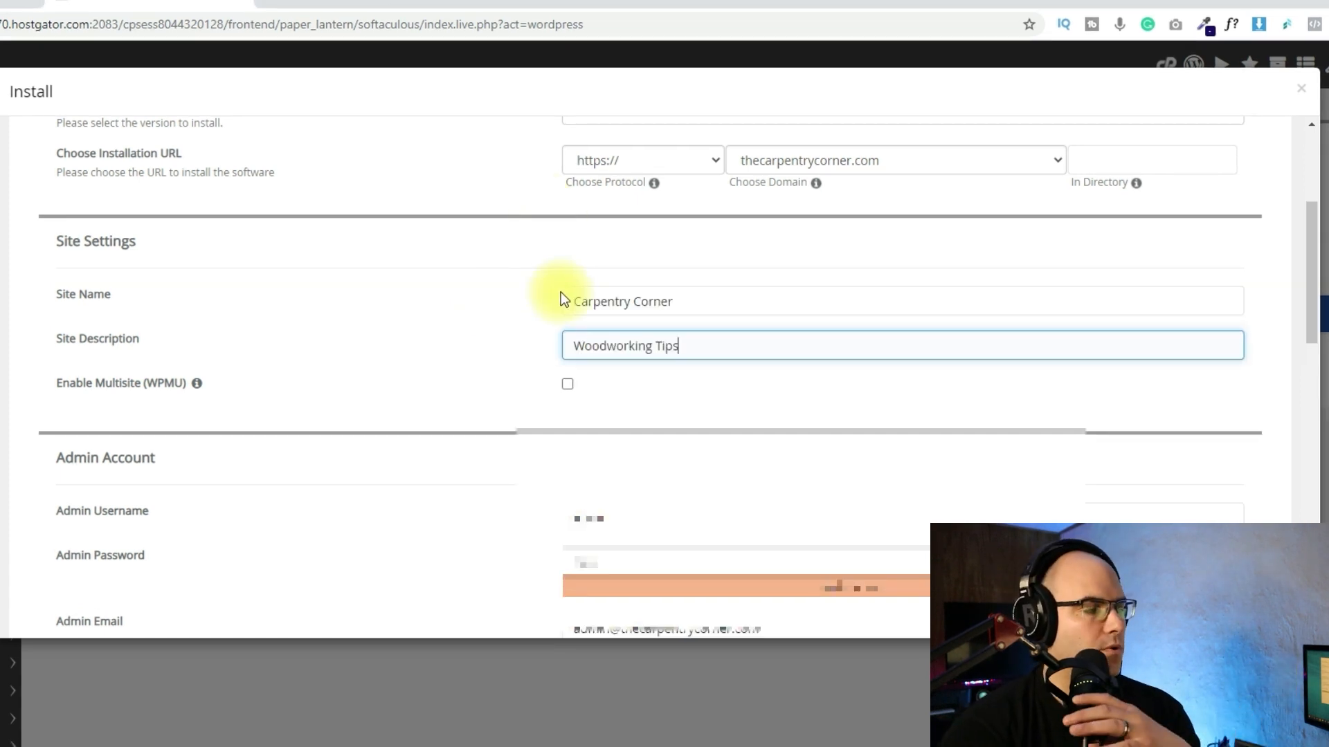
mouse_move(200, 392)
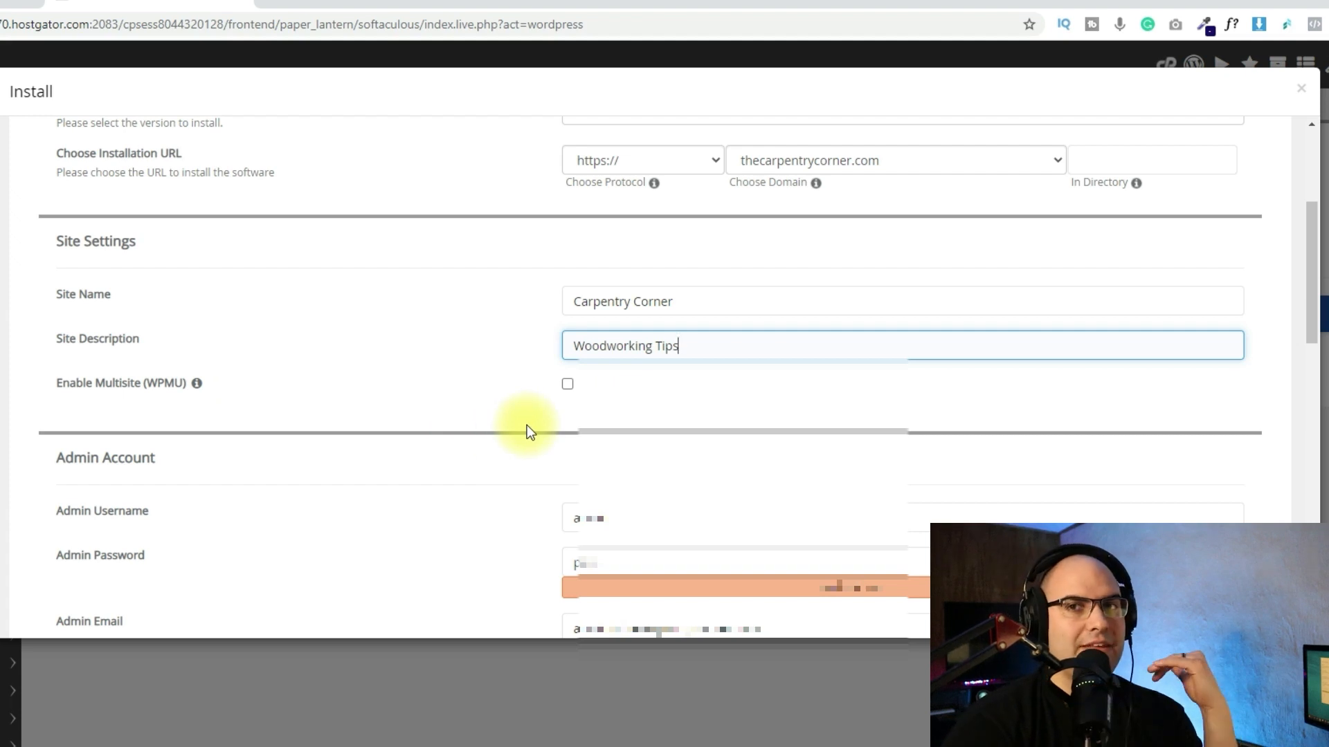
Fill in the WordPress admin account with an admin username, a strong admin password and the admin email.
scroll(484, 425, "down", 3)
left_click(745, 343)
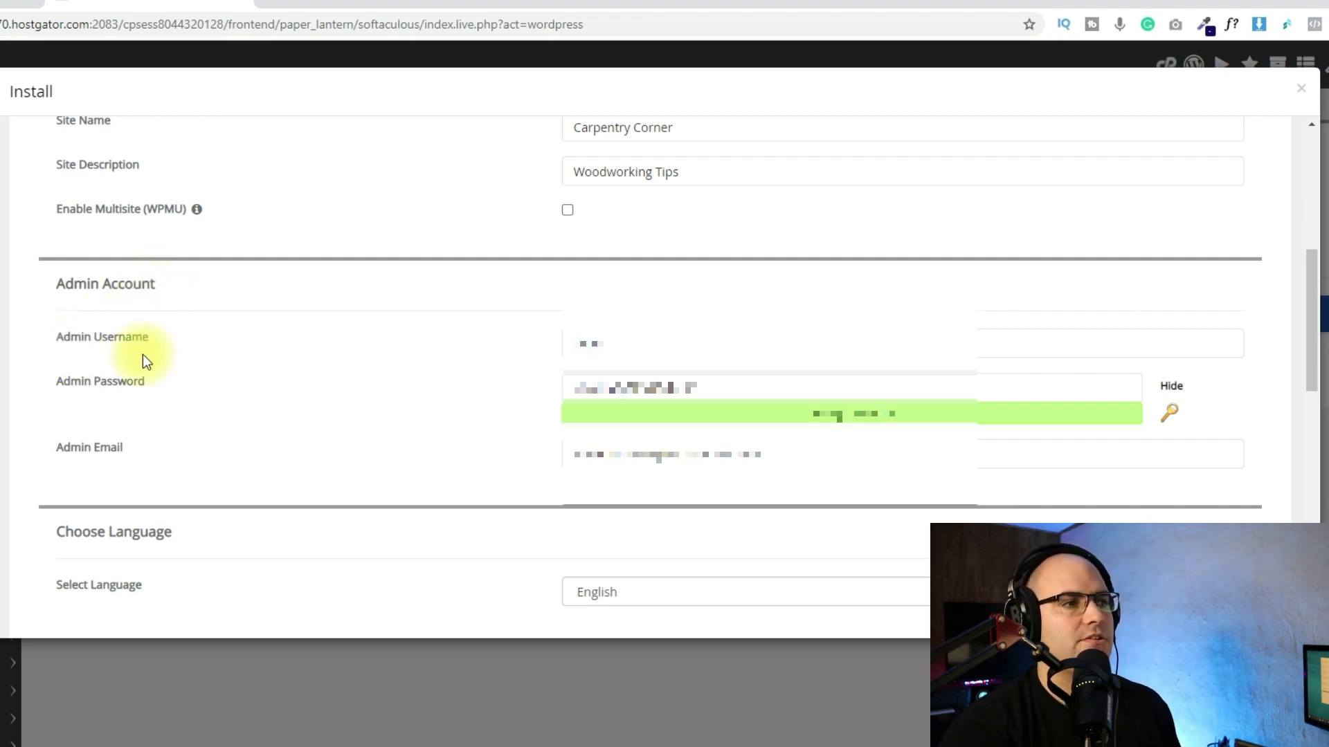
left_click(707, 353)
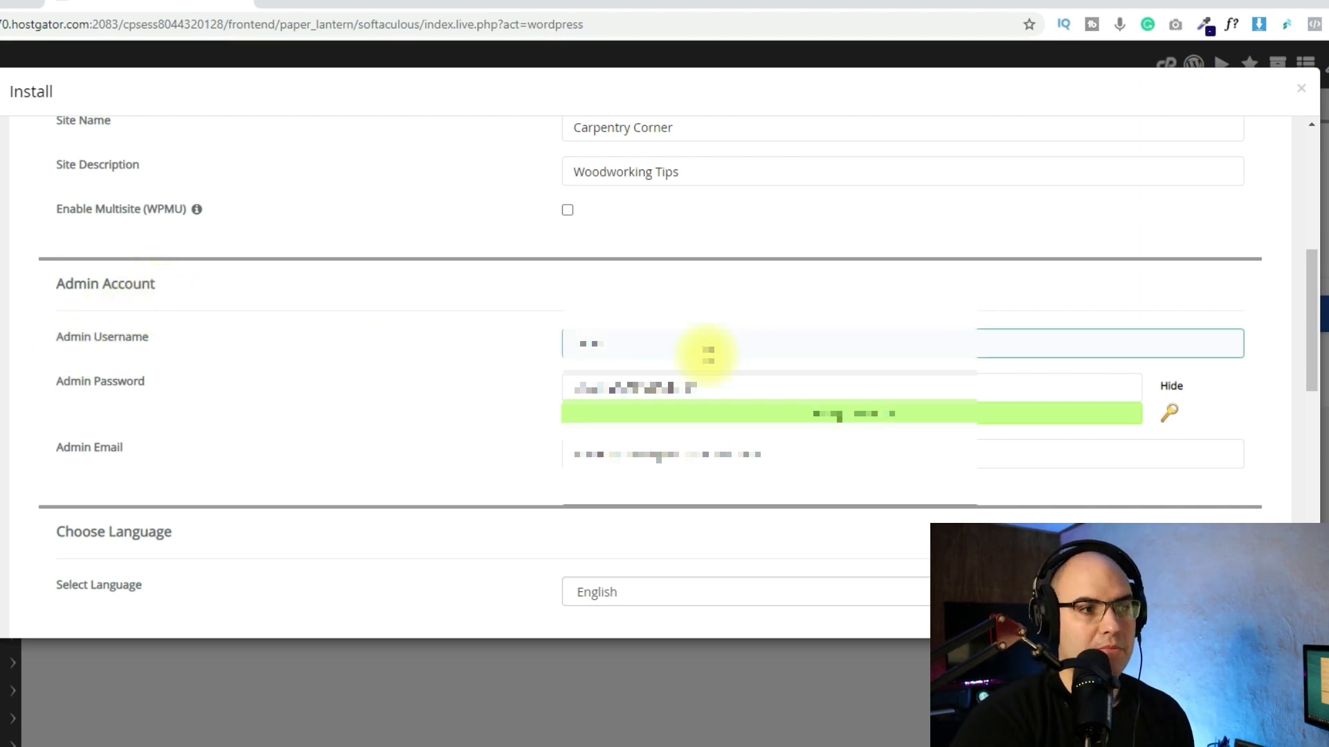
left_click(386, 343)
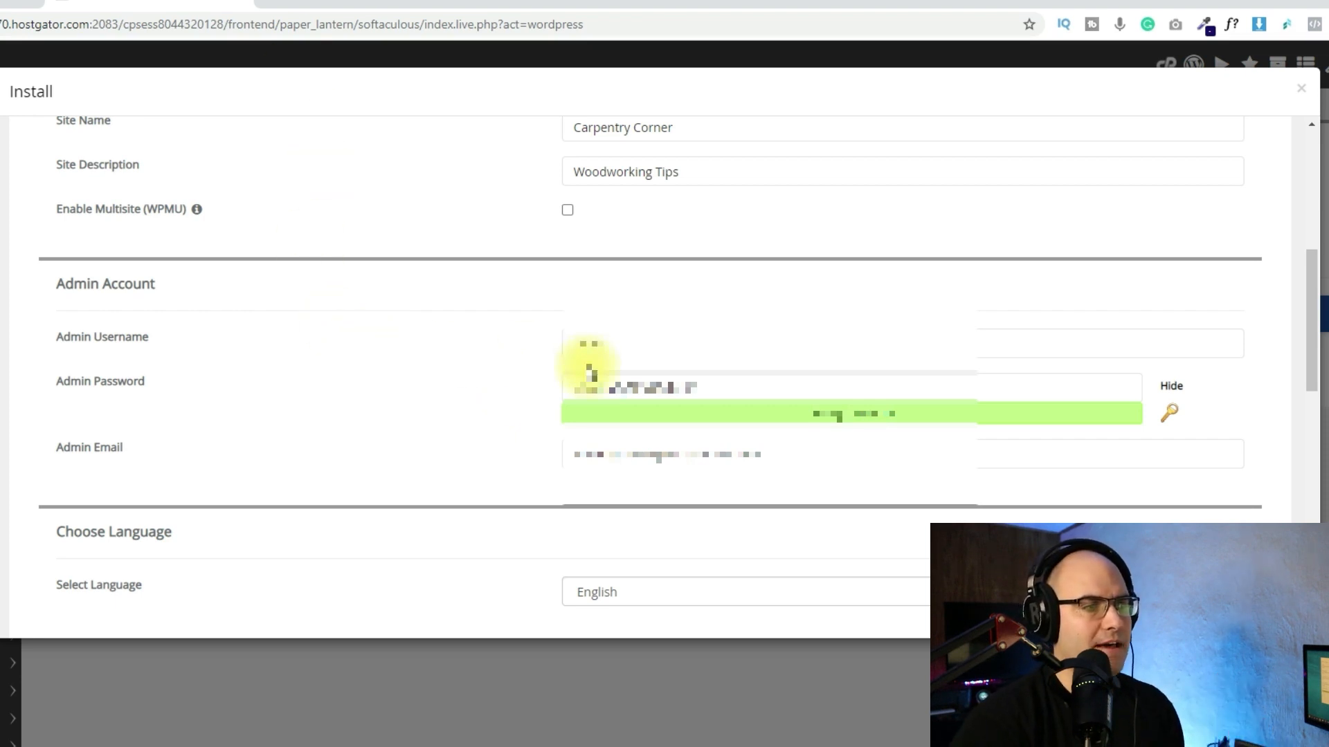
left_click(574, 459)
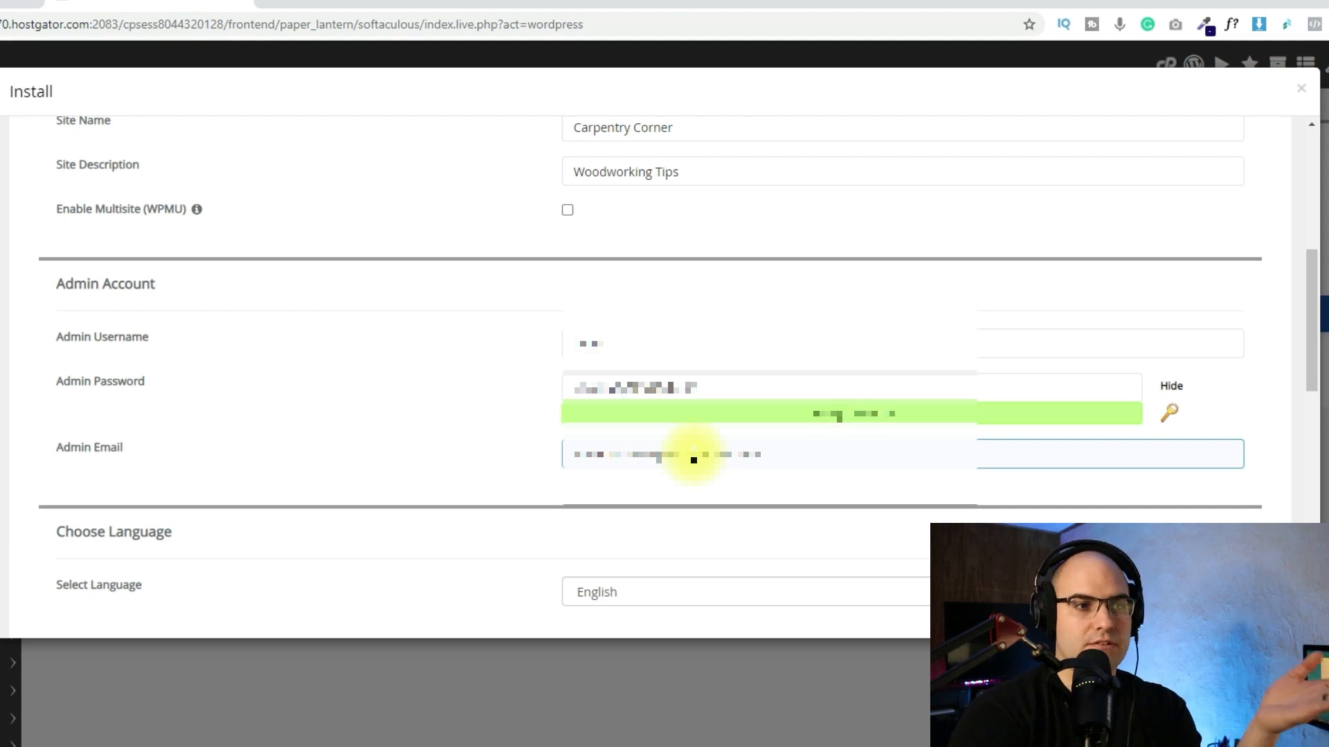
Choose the Rugby theme with placeholder images instead of the demo images, leave all optional plugins unselected, and start the WordPress installation.
scroll(591, 219, "down", 5)
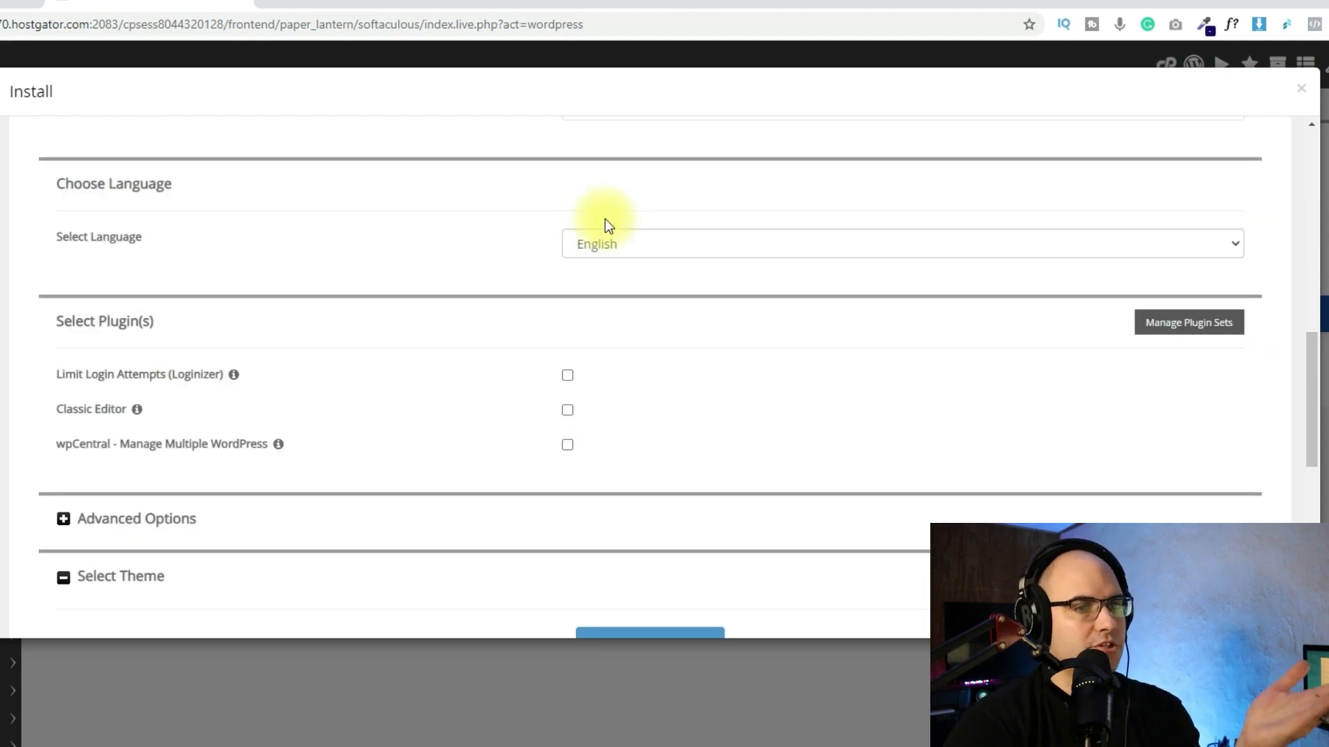
scroll(368, 247, "down", 1)
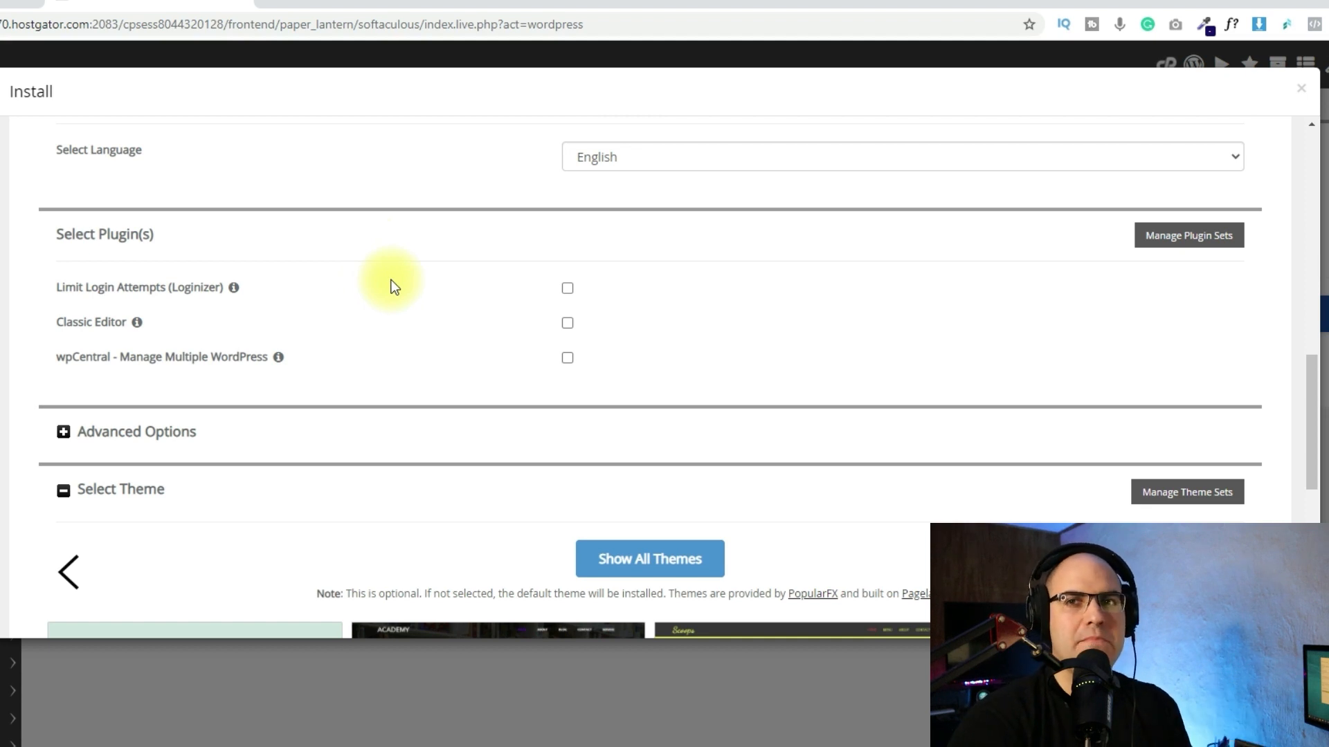
scroll(393, 286, "down", 1)
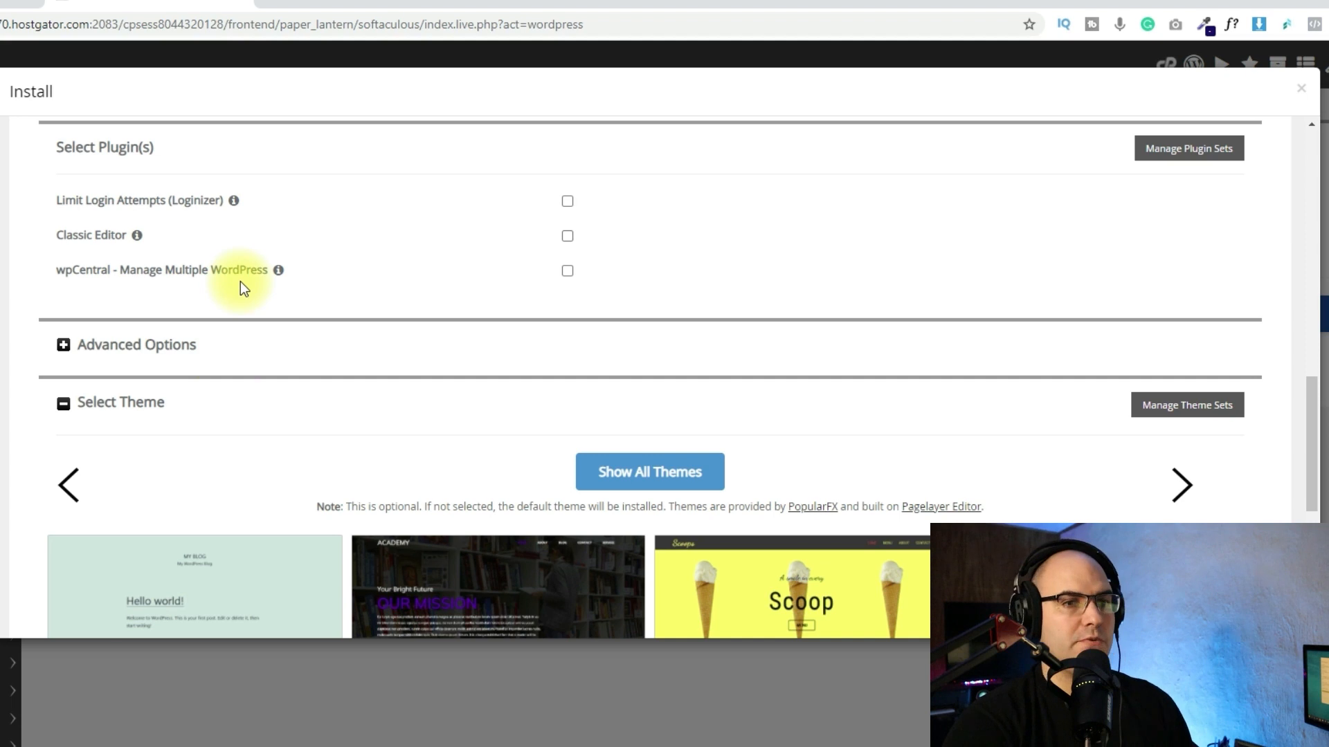
scroll(240, 282, "down", 4)
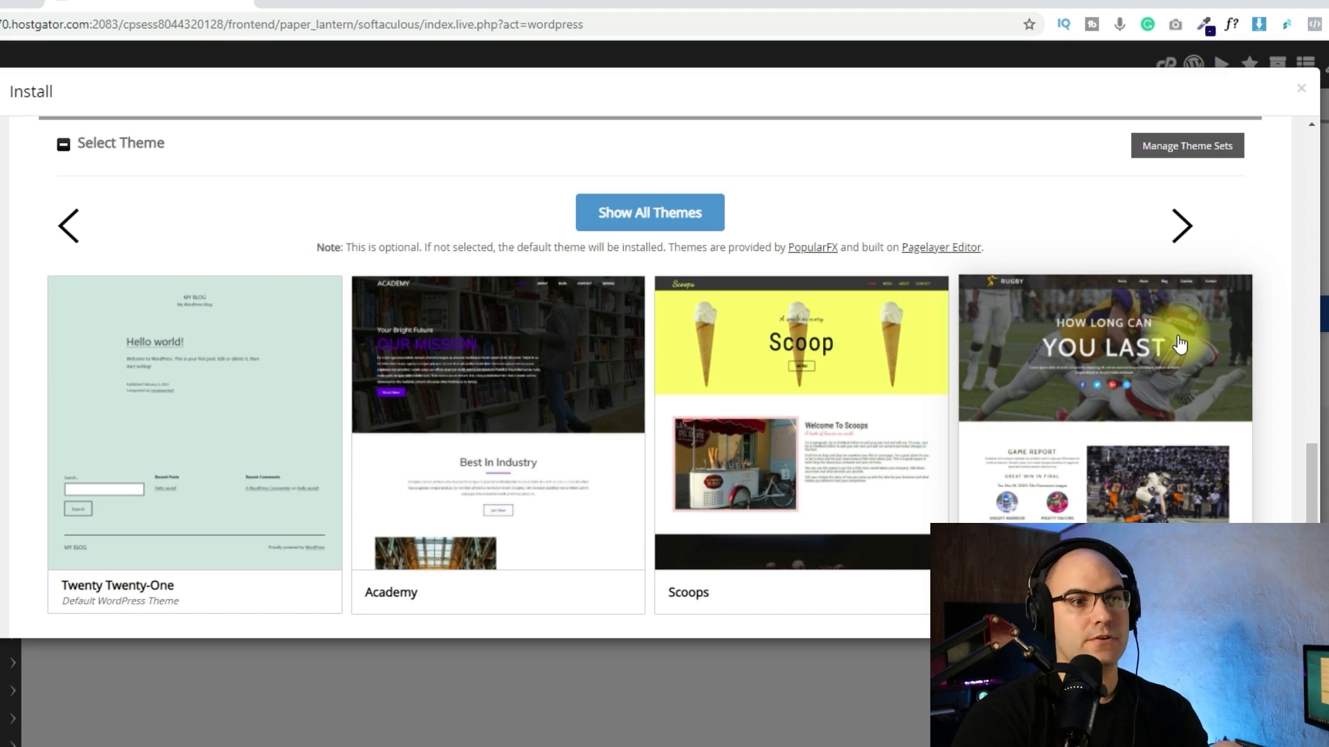
left_click(1180, 344)
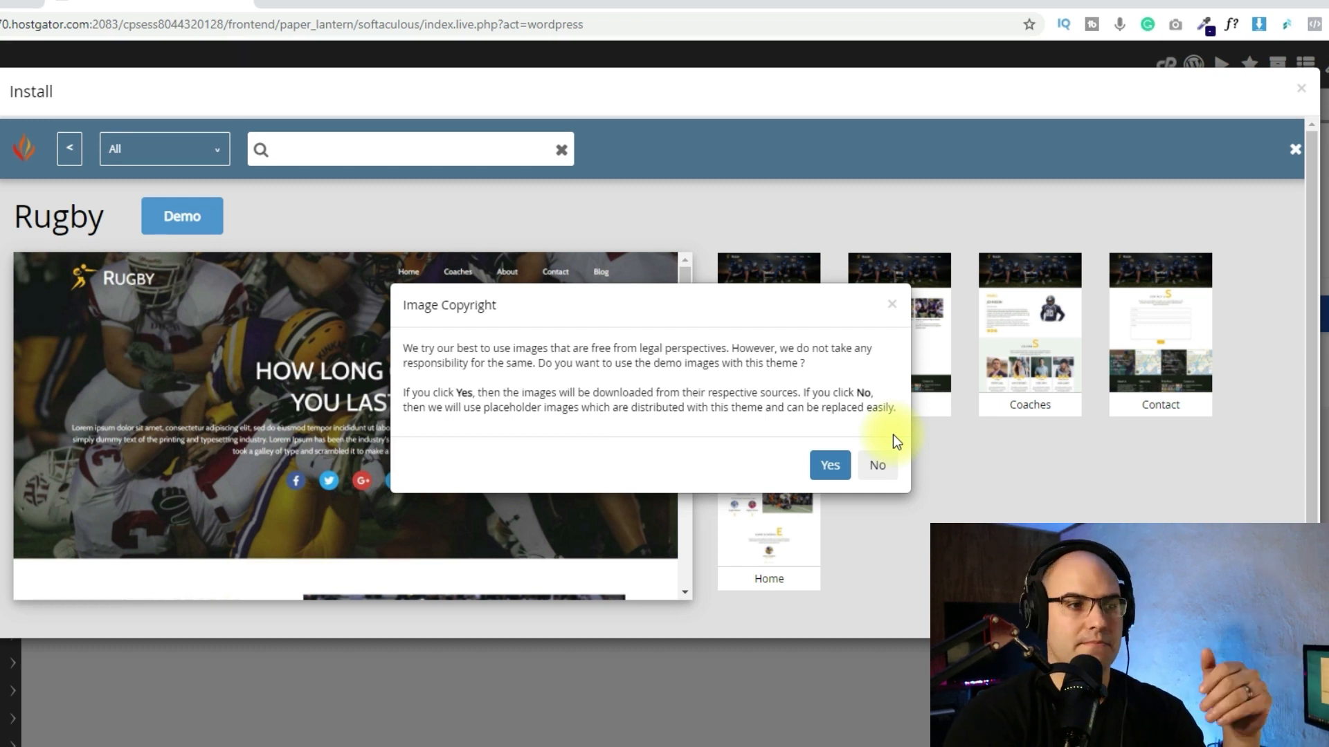
left_click(877, 463)
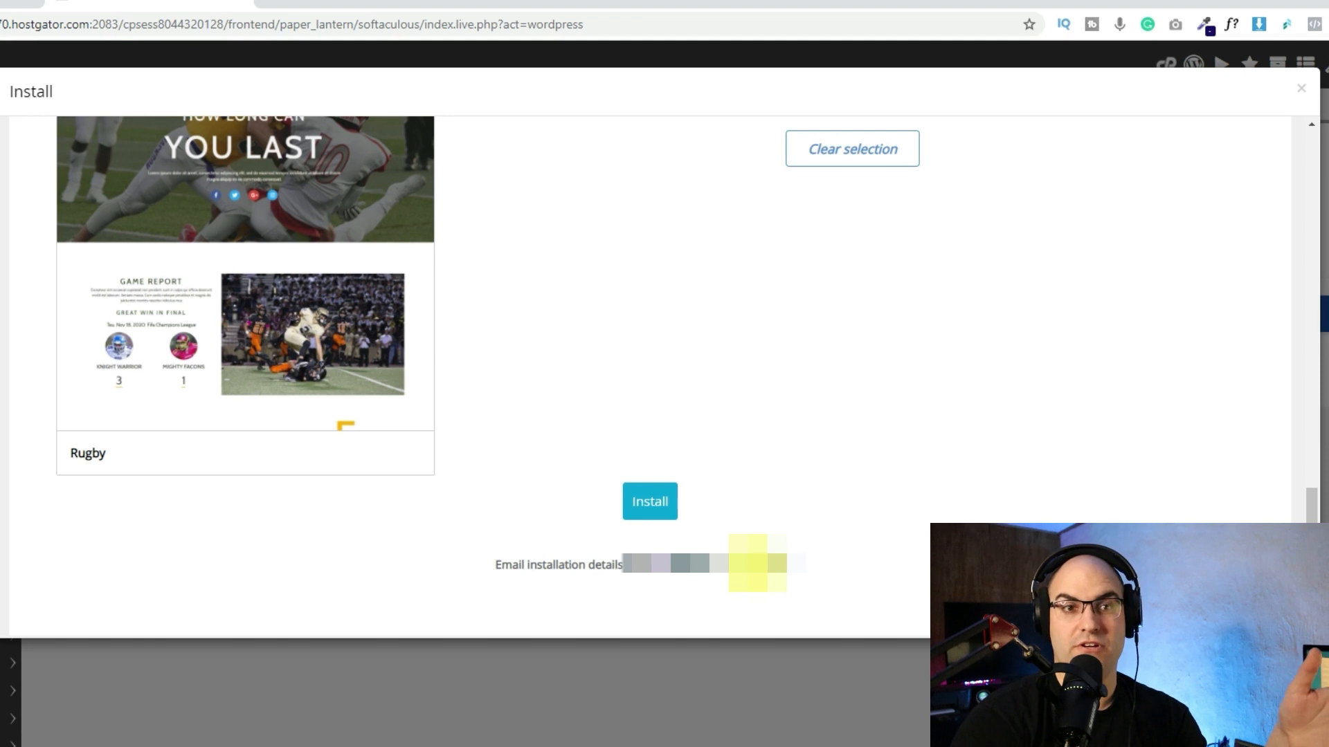
left_click(649, 502)
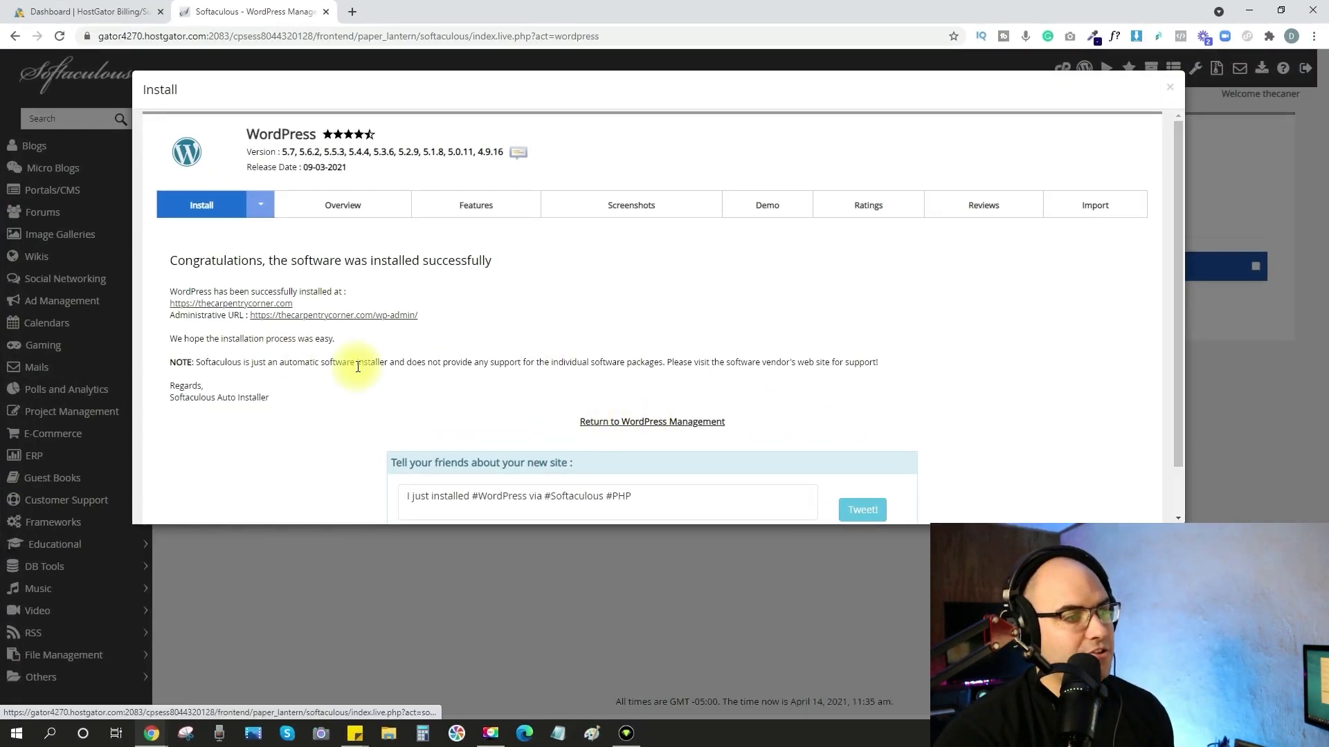
Open the new site's address and its wp-admin address from the installation confirmation in new tabs, and check whether the site loads.
right_click(235, 305)
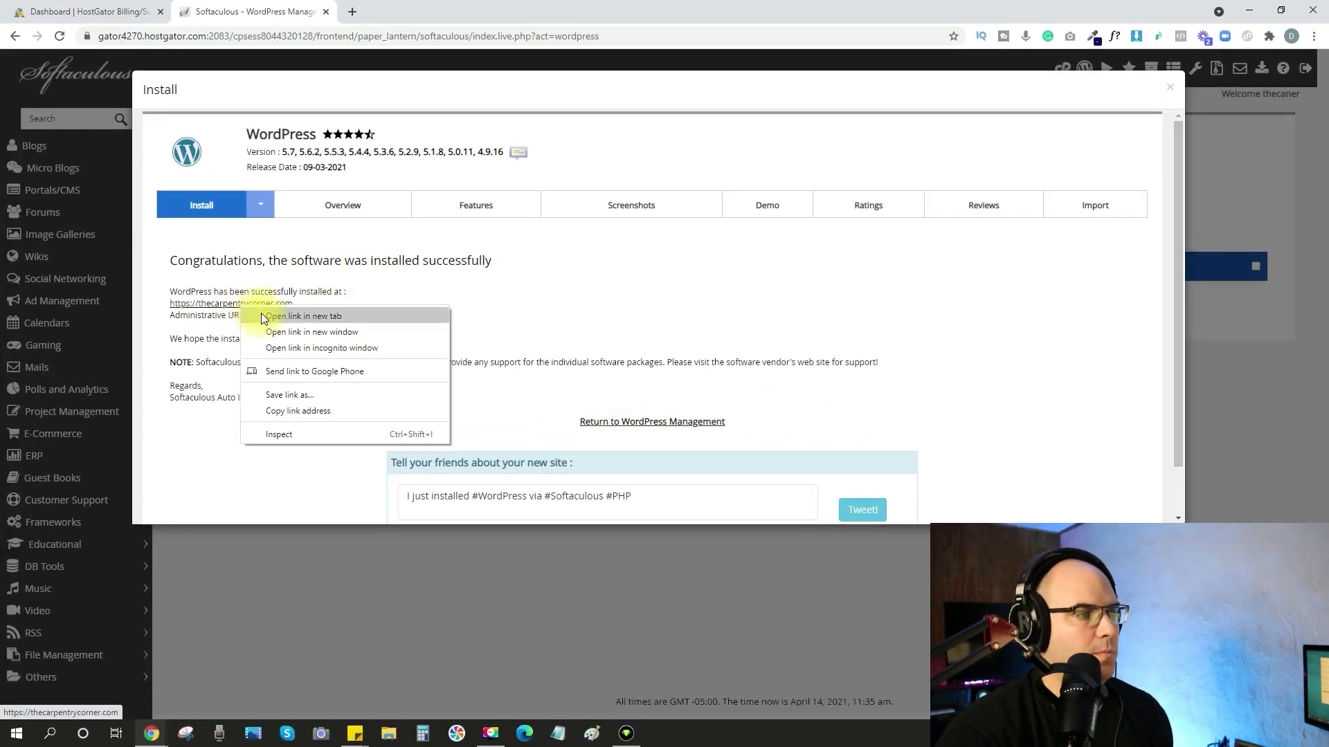
left_click(291, 314)
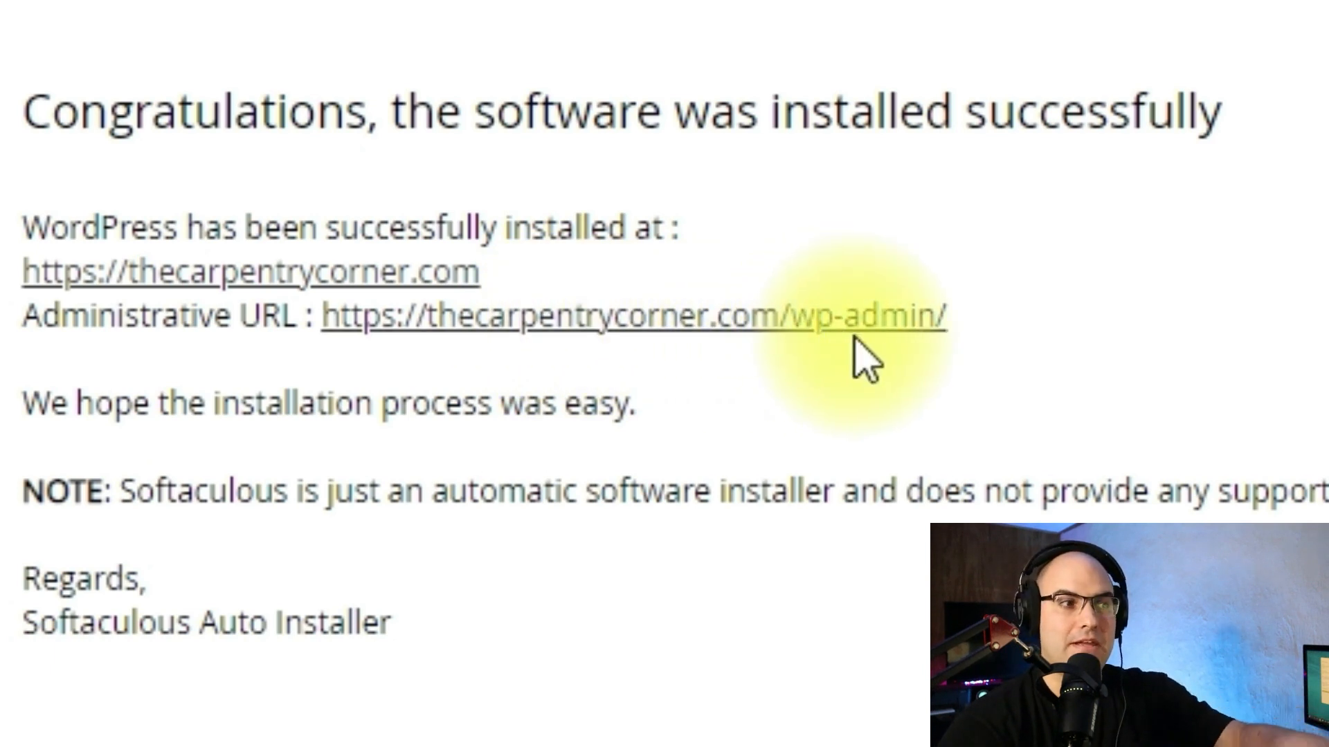
right_click(877, 324)
left_click(978, 361)
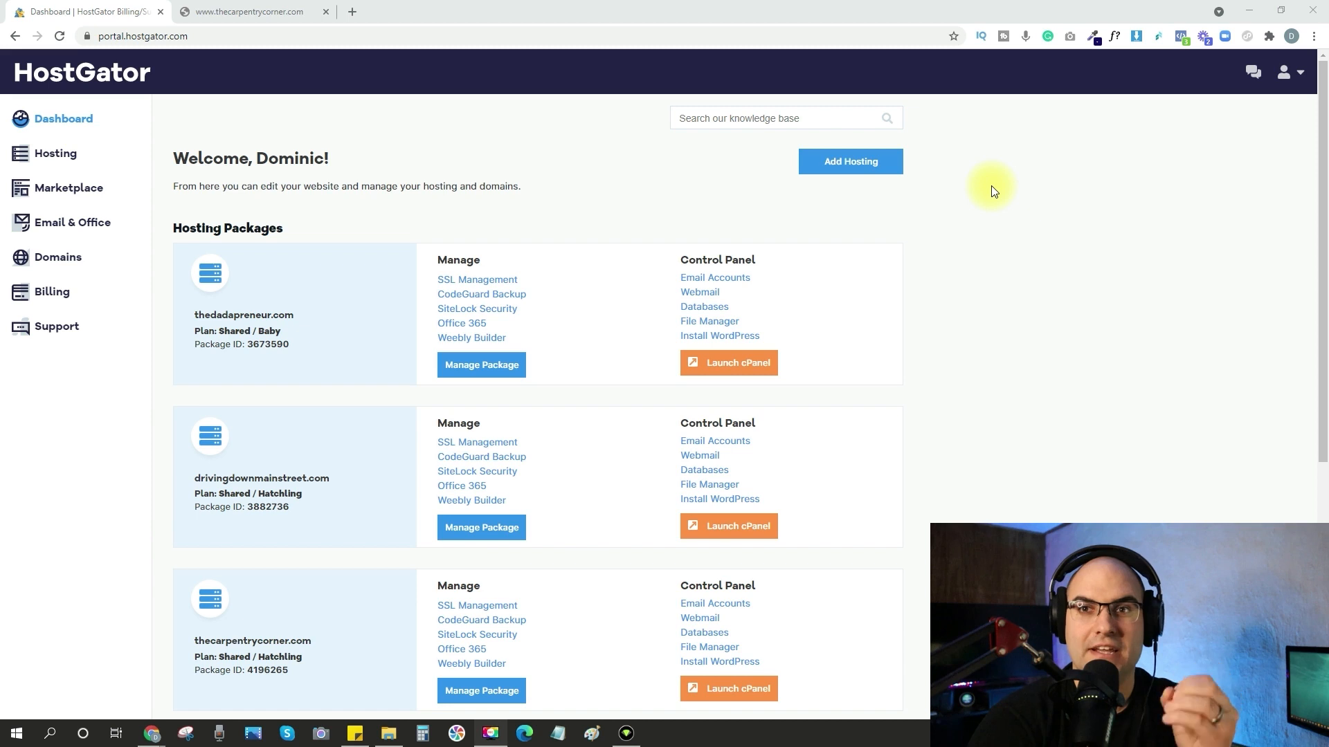
left_click(271, 11)
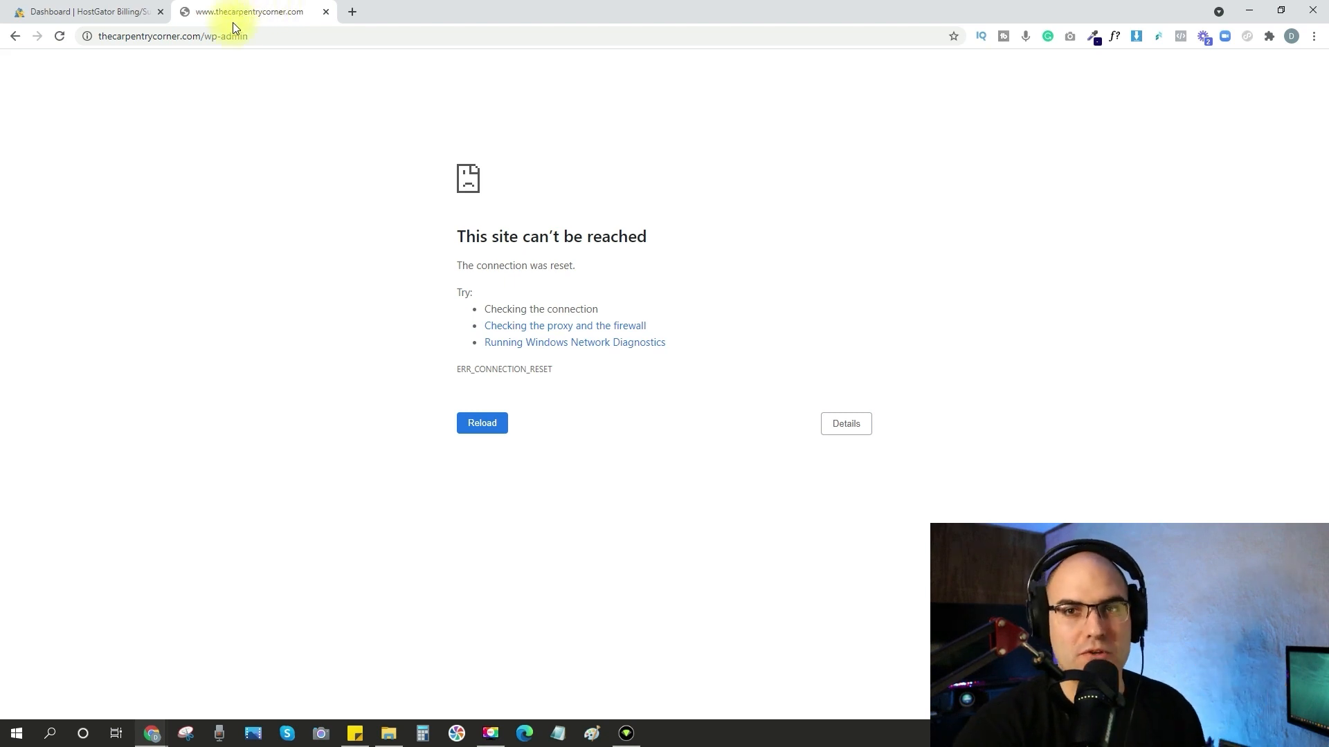
Open the domain details of thecarpentrycorner.com in the Namecheap account and go to its nameserver settings.
left_click(88, 13)
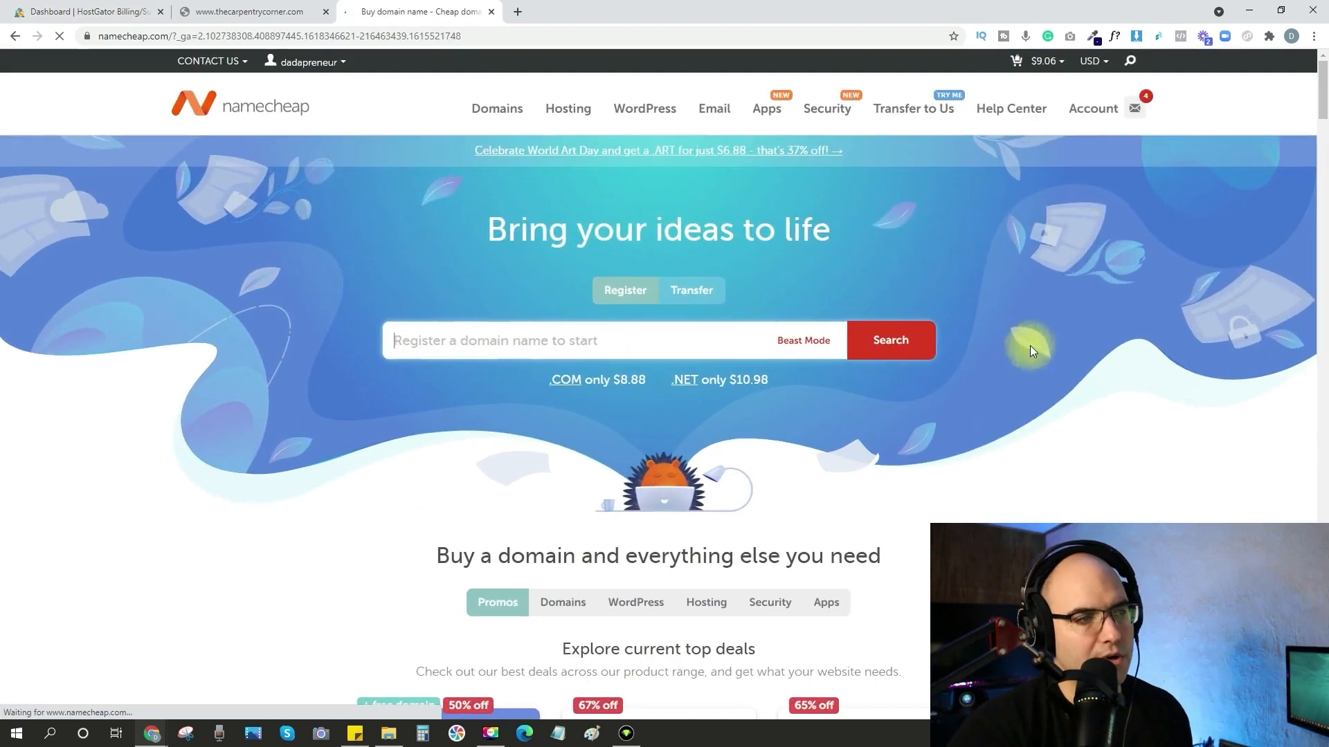
mouse_move(1100, 110)
left_click(1080, 140)
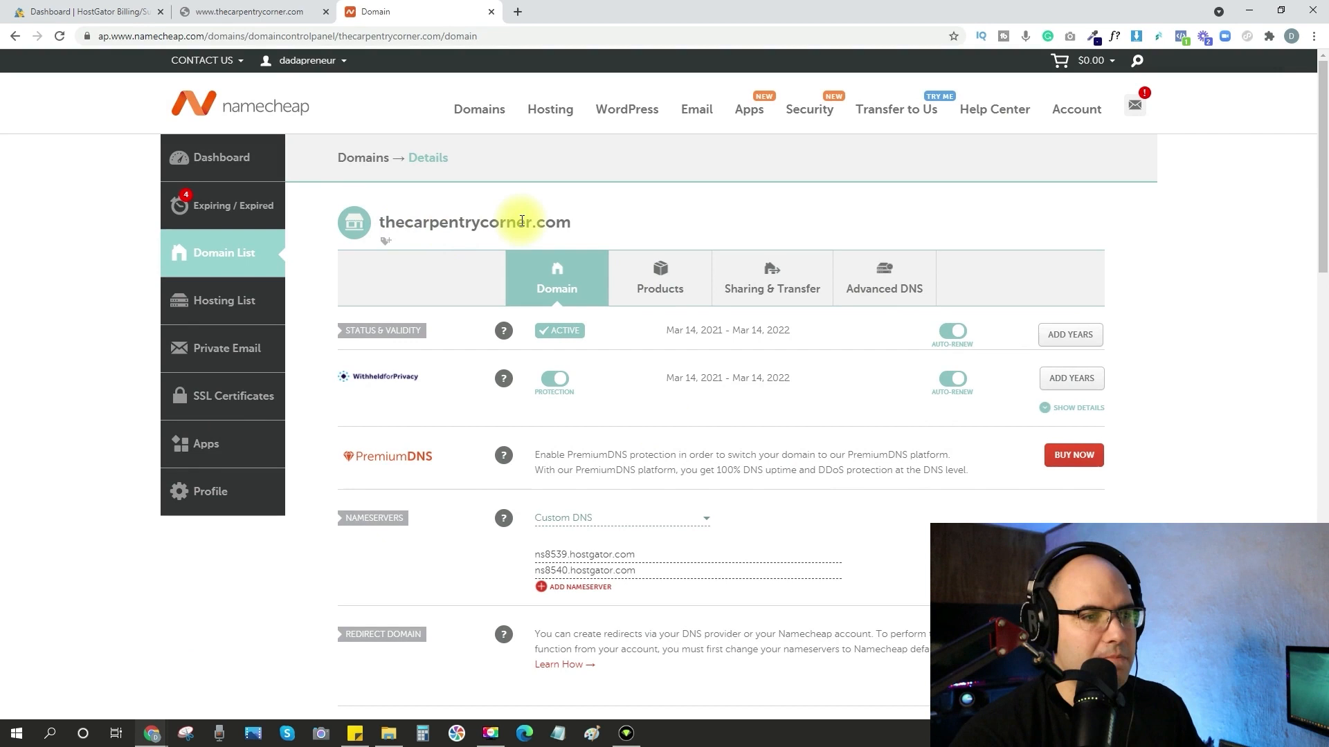
scroll(522, 221, "down", 1)
scroll(521, 220, "down", 3)
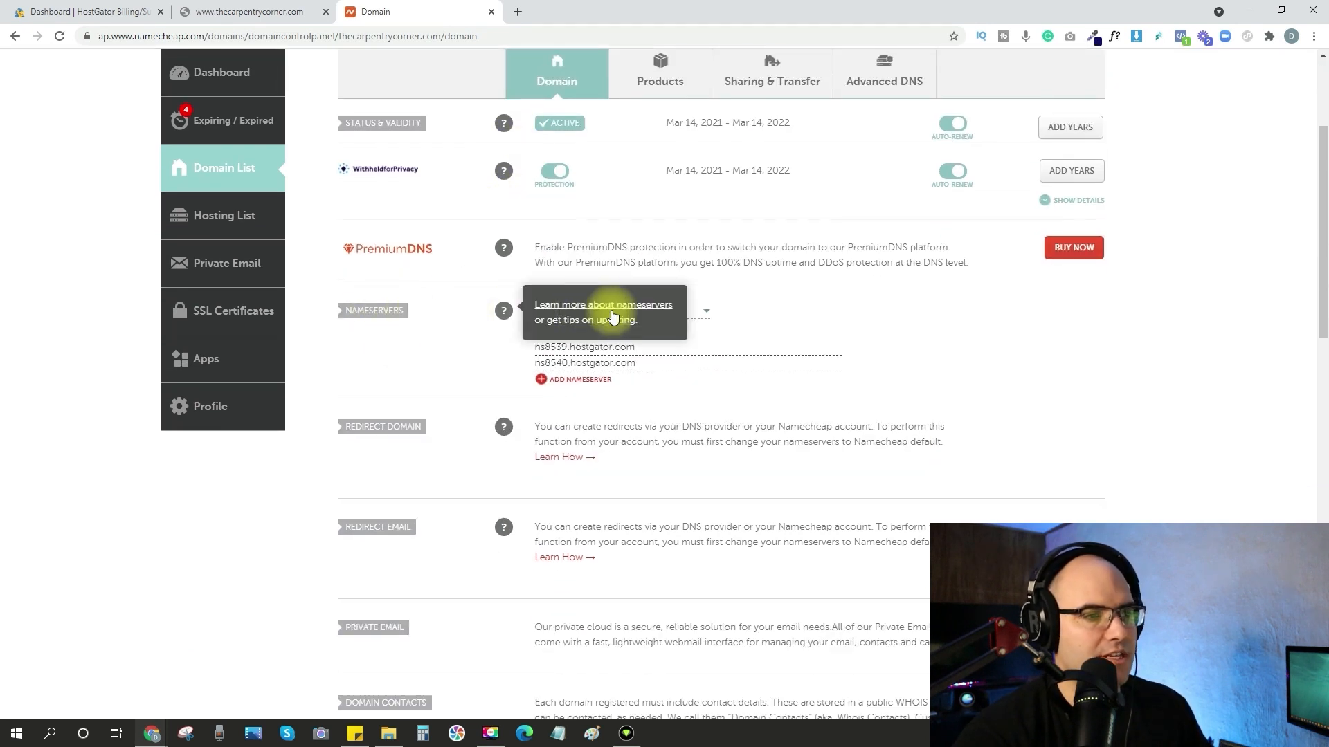
Select Custom DNS as the domain's nameserver type, and return through the HostGator dashboard to the website's tab.
left_click(702, 311)
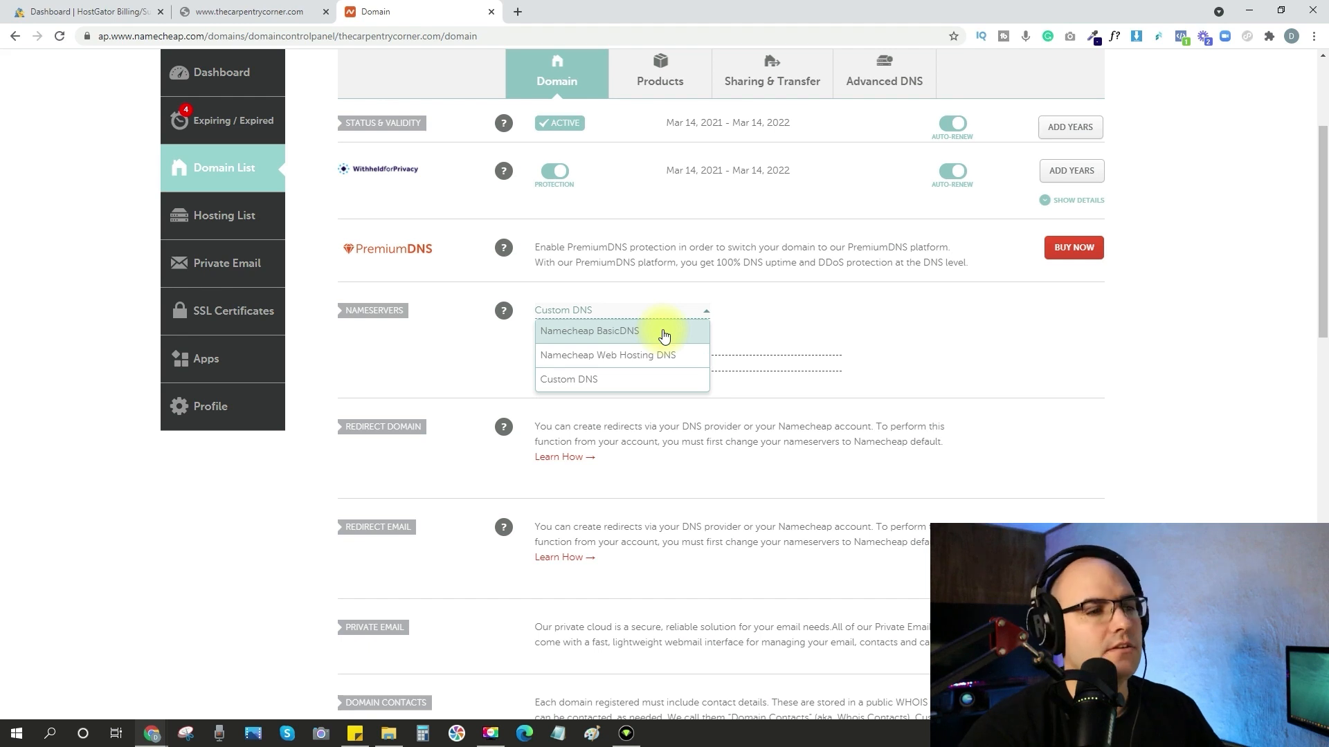
left_click(641, 388)
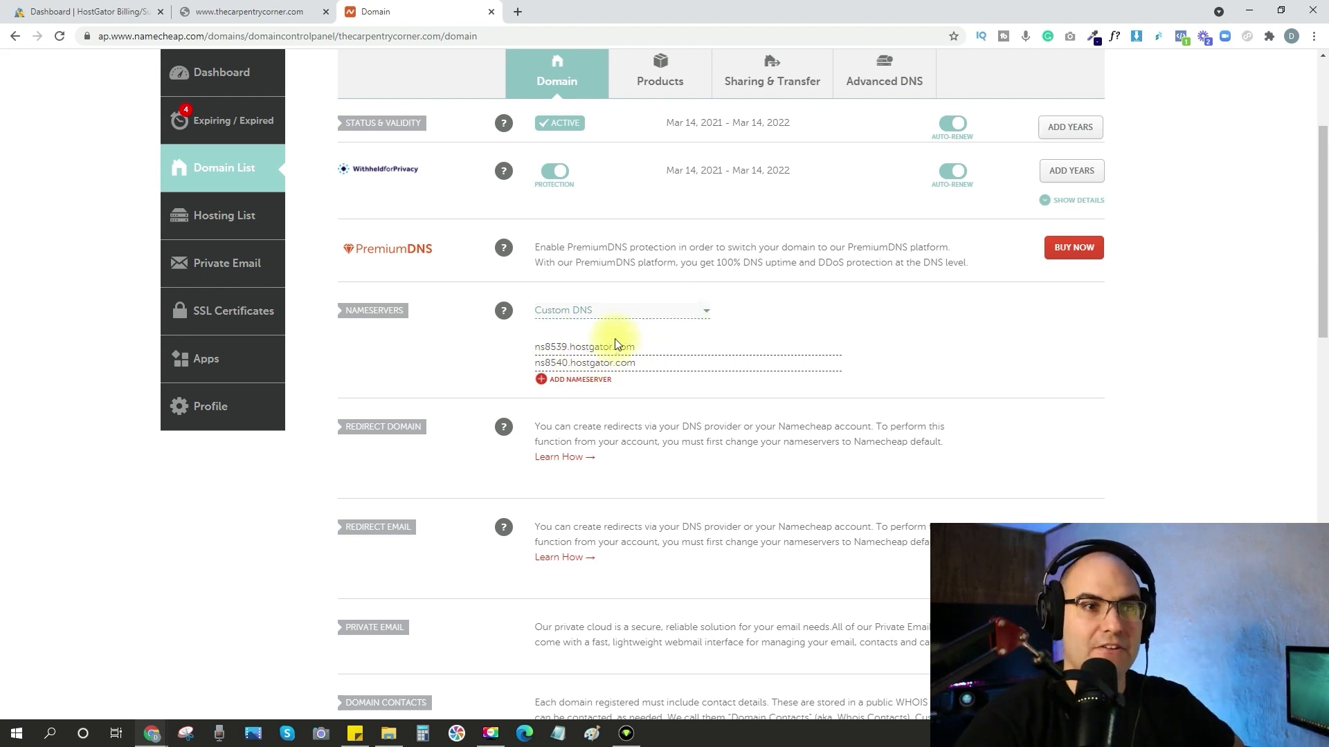
left_click(115, 17)
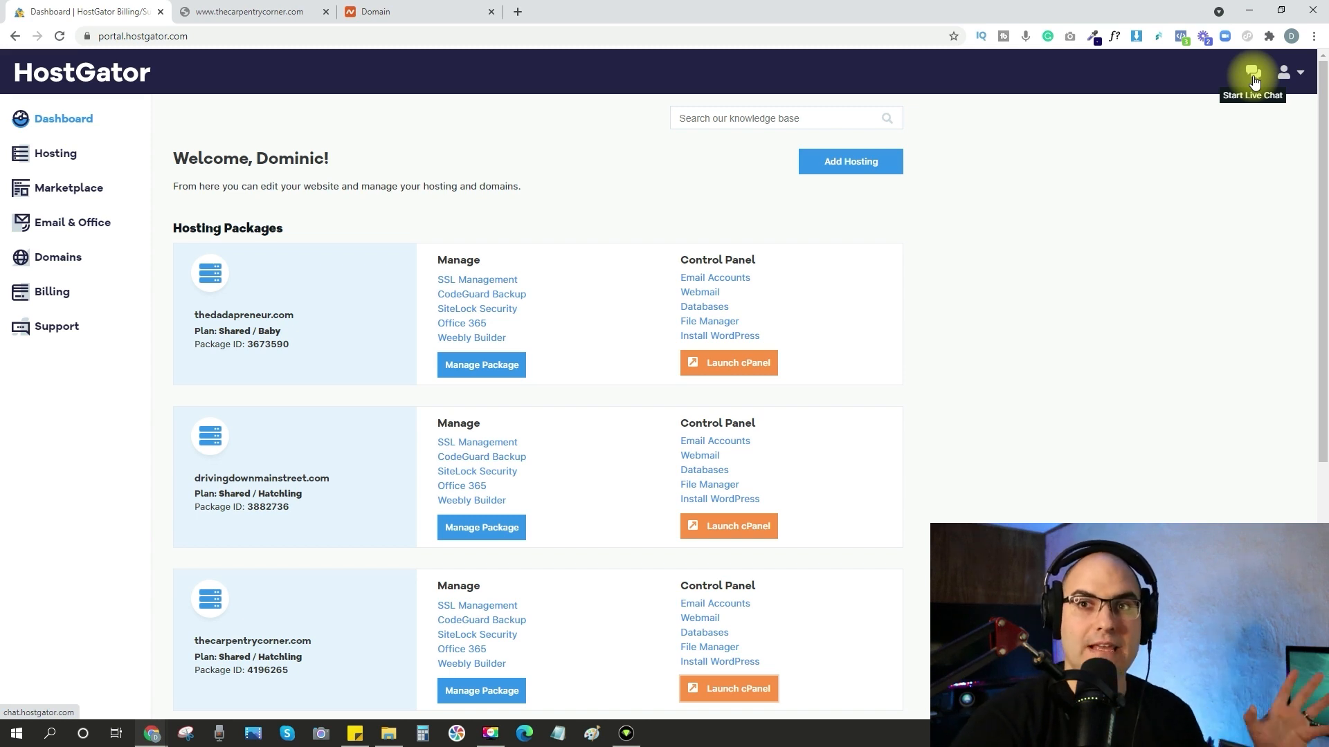
left_click(254, 13)
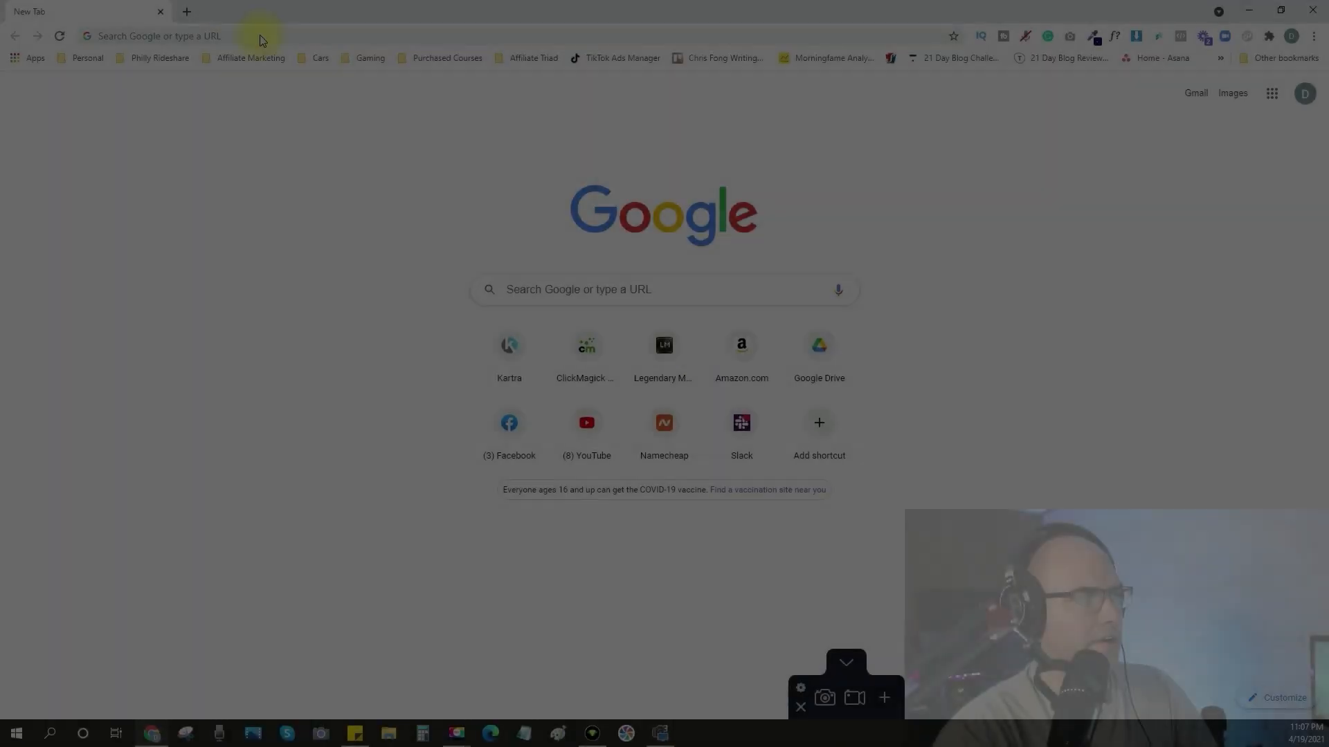
Visit the Carpentry Corner website at thecarpentrycorner.com and look through its homepage.
left_click(261, 36)
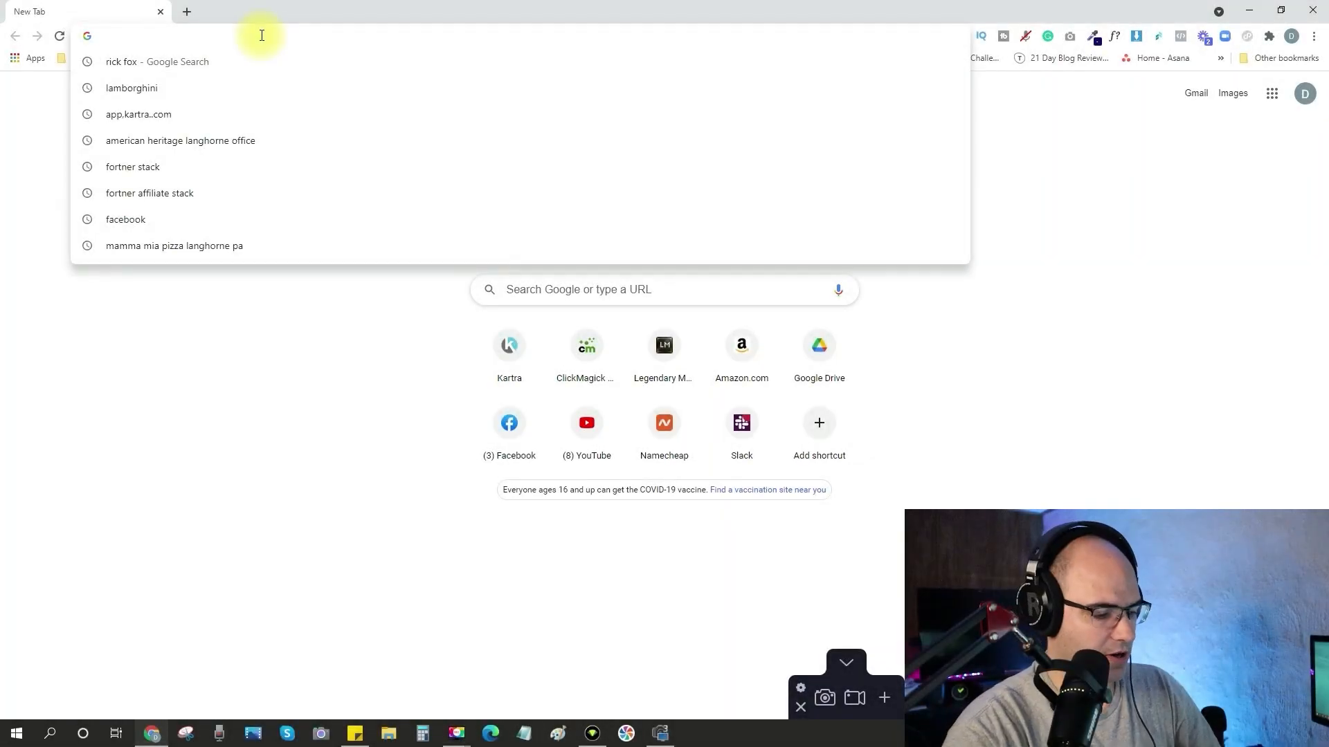
type("carpentry")
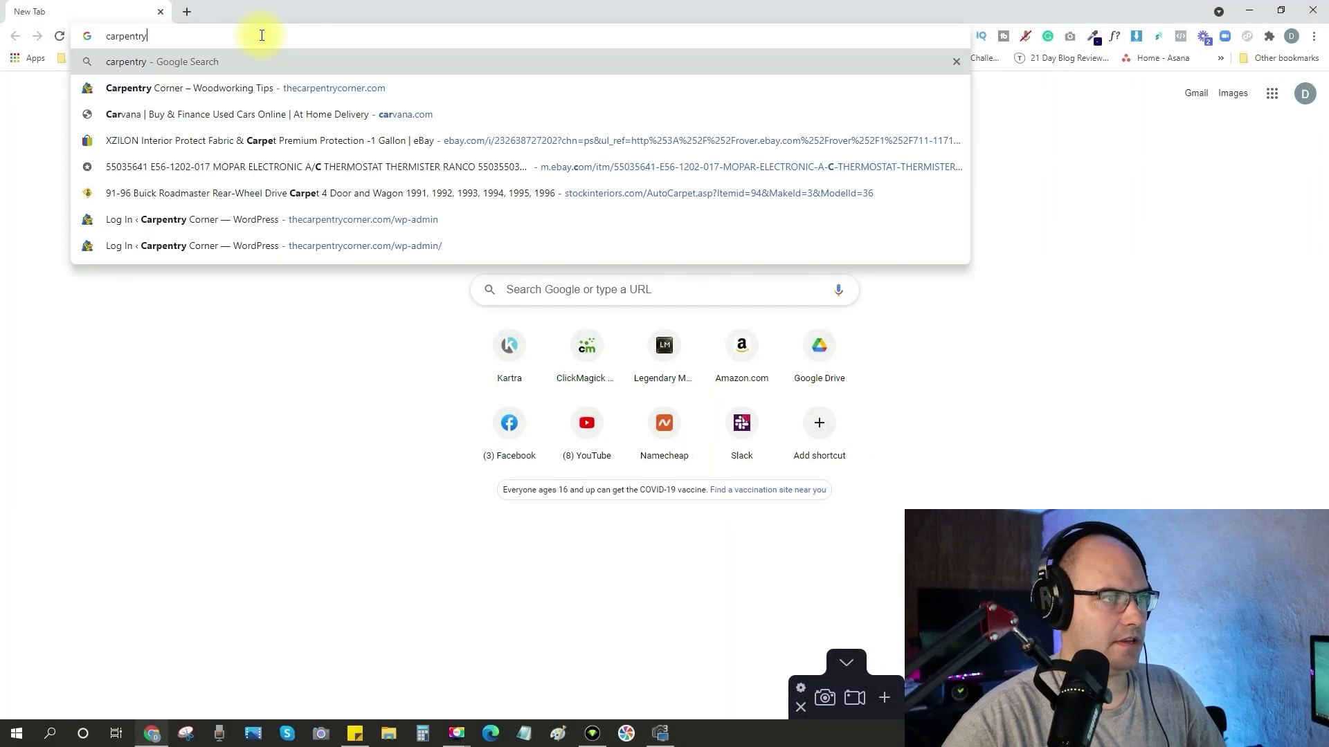
key("Down")
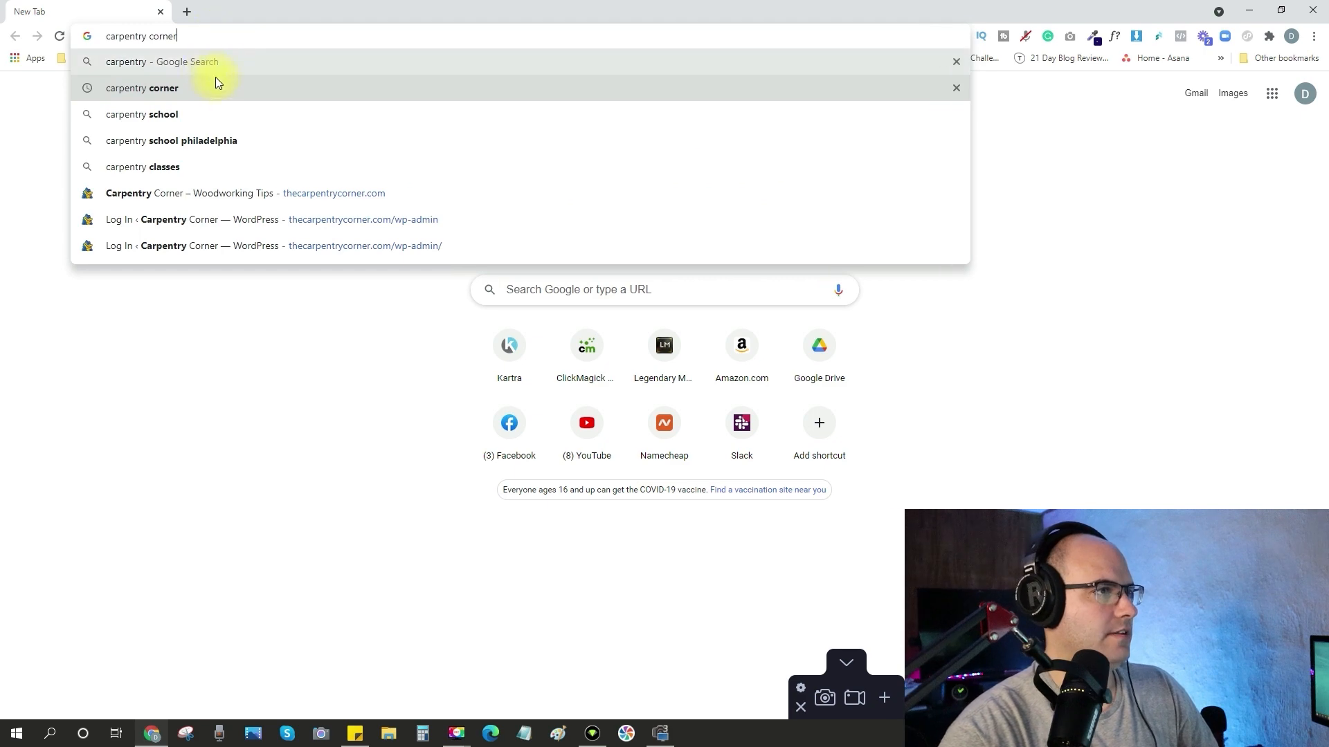
left_click(276, 193)
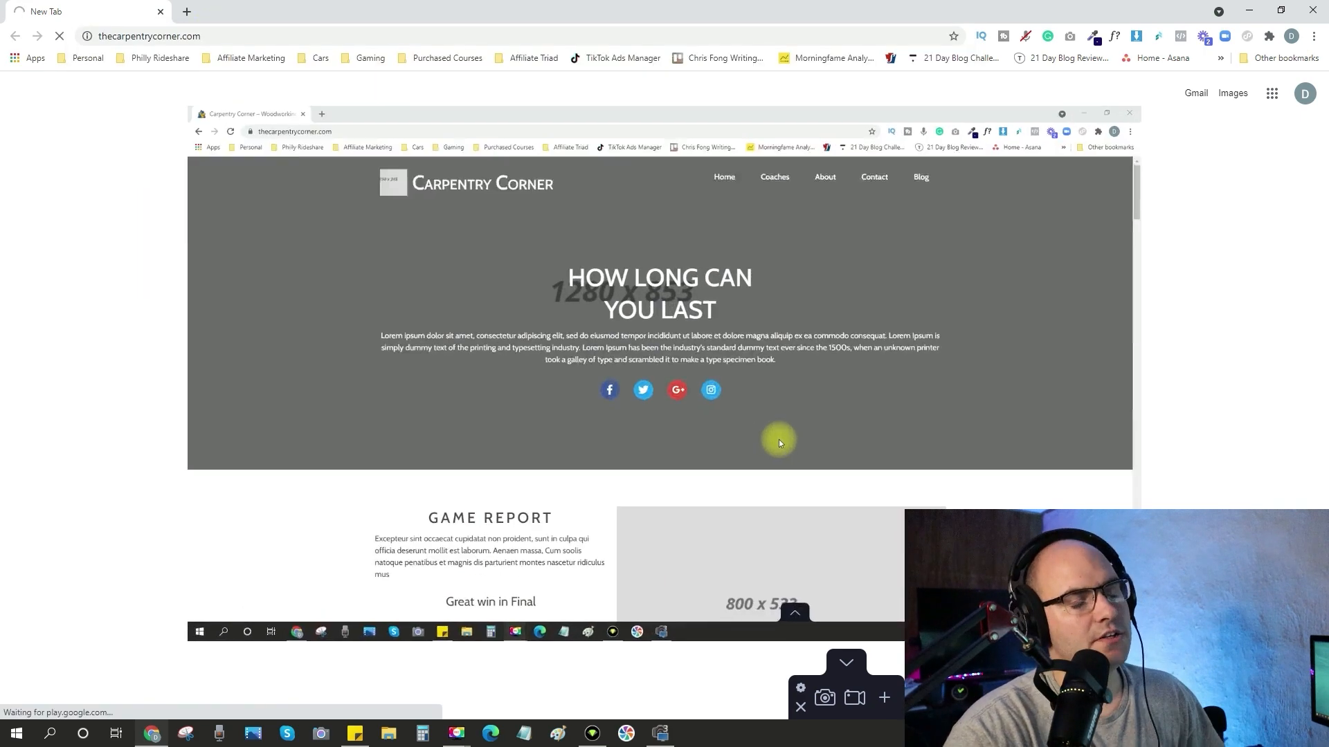
scroll(832, 468, "down", 4)
scroll(831, 474, "down", 20)
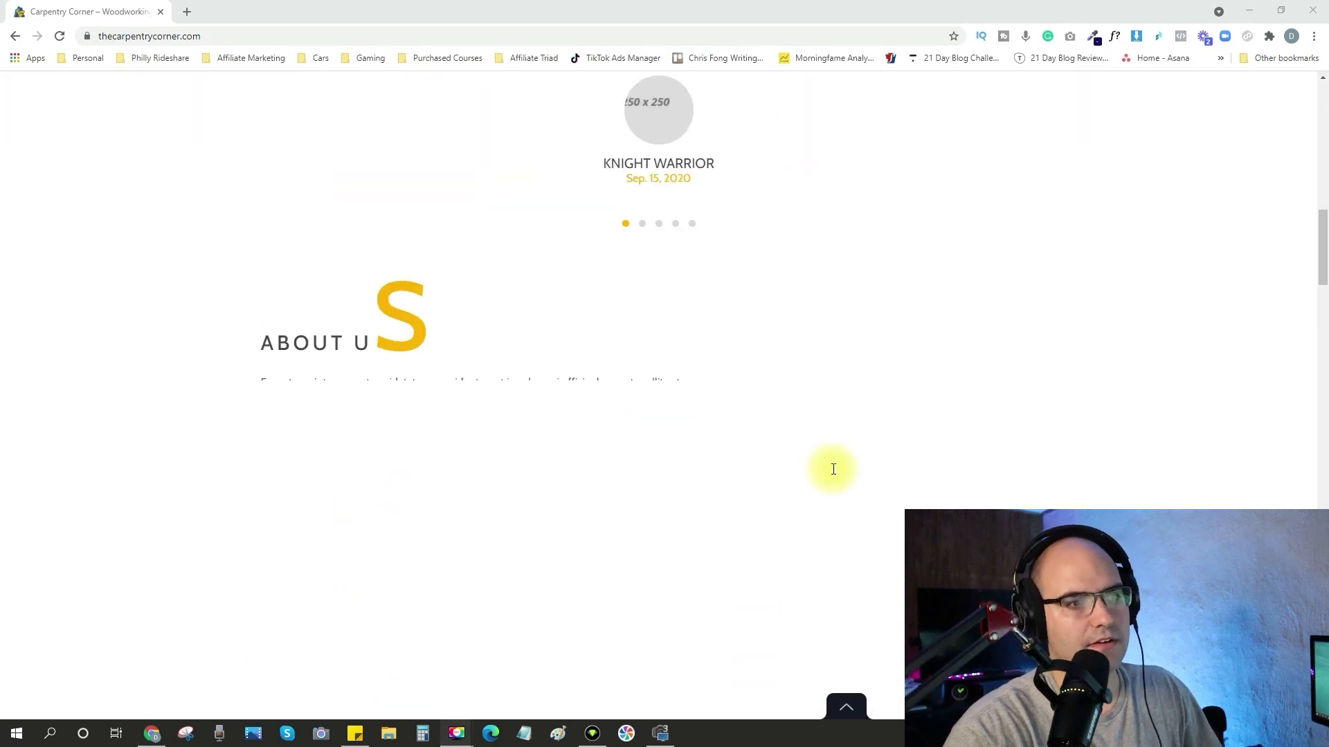
scroll(841, 470, "up", 20)
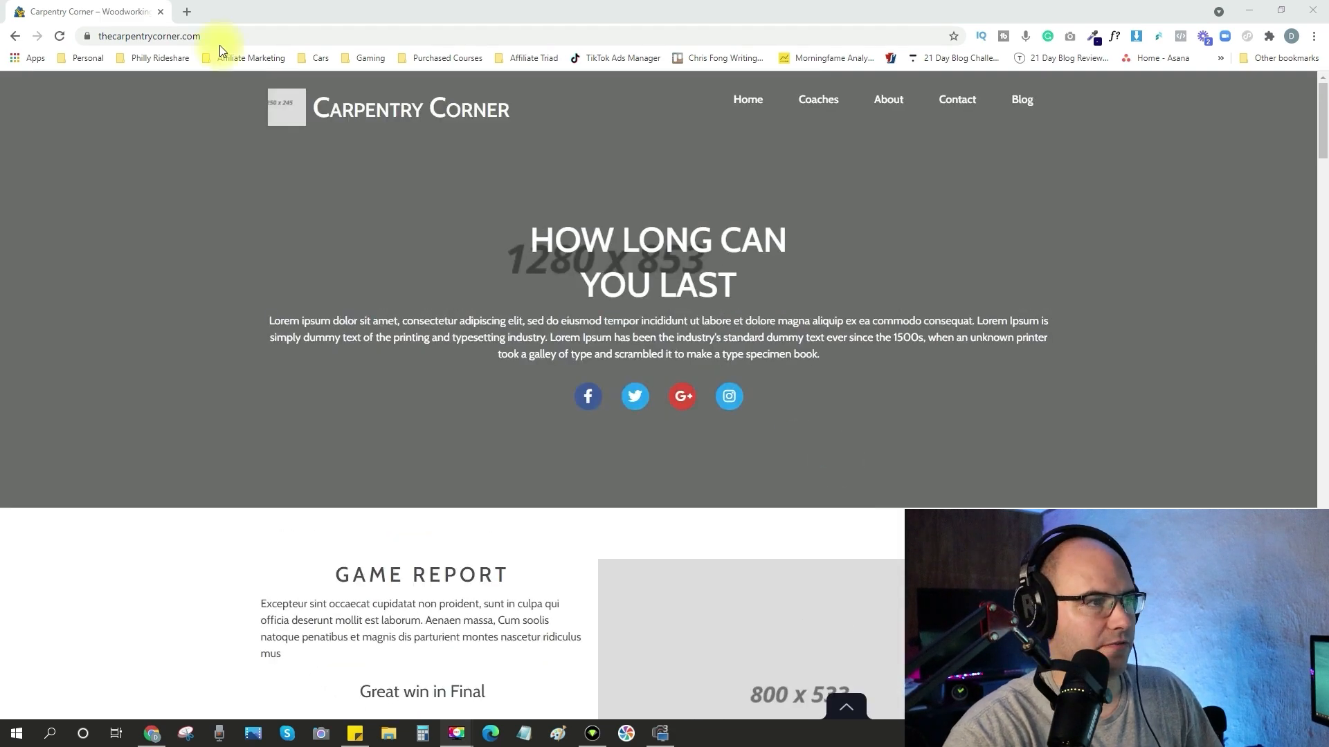
Go to thecarpentrycorner.com/wp-admin and log in to the WordPress dashboard with the admin credentials and Remember Me enabled.
left_click(218, 36)
left_click(218, 36)
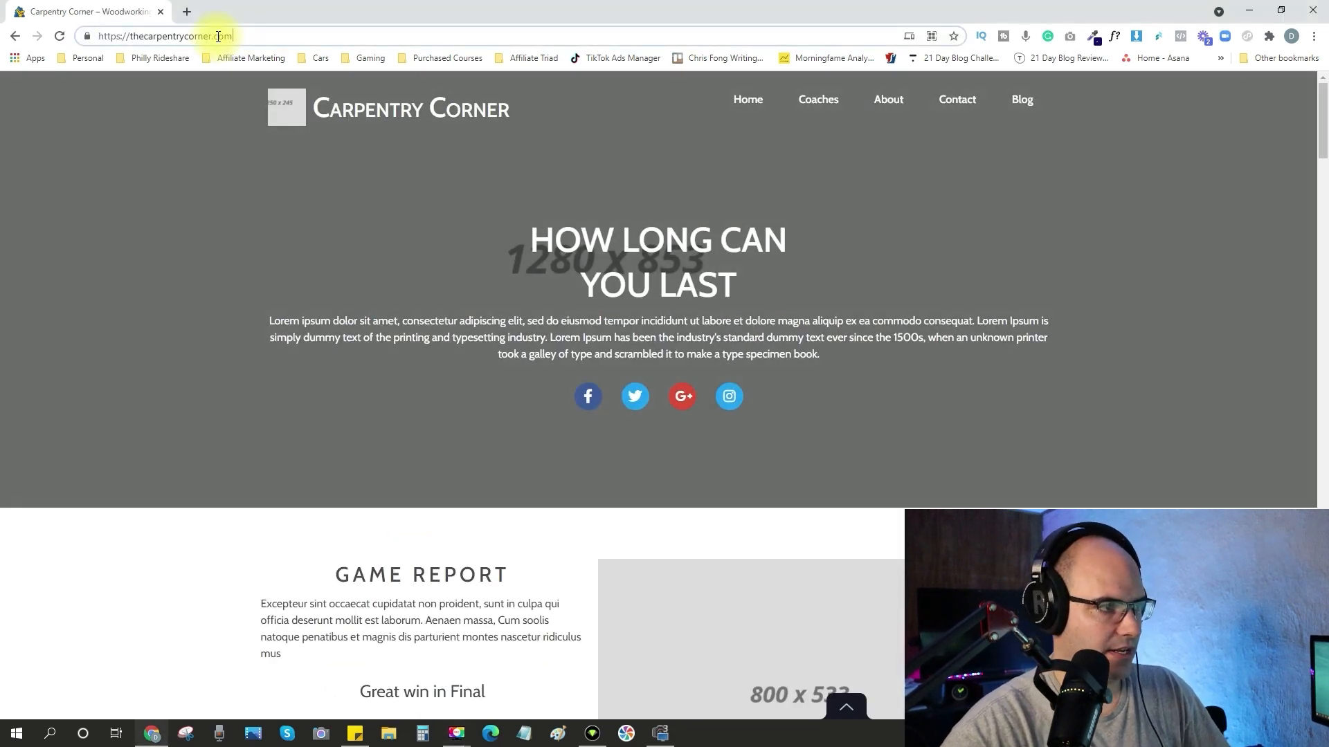
type("/wp-")
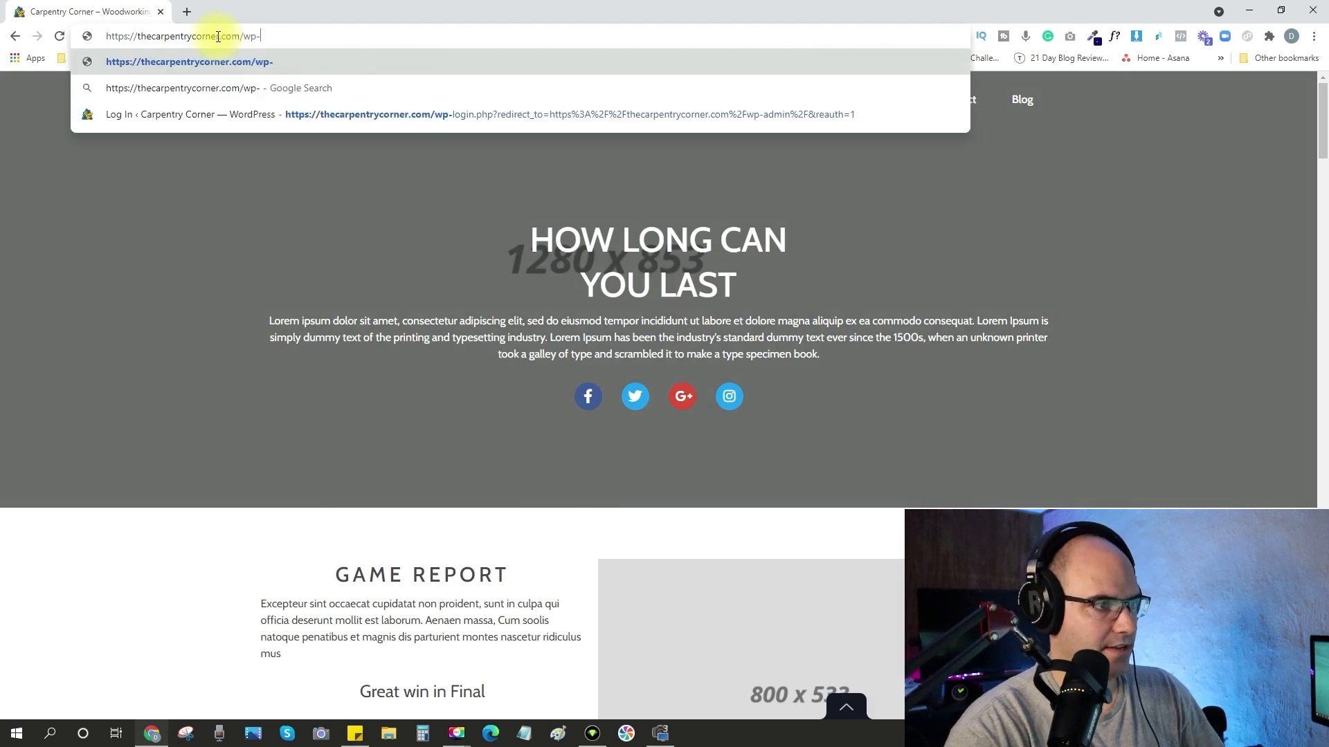
type("admin")
key("Return")
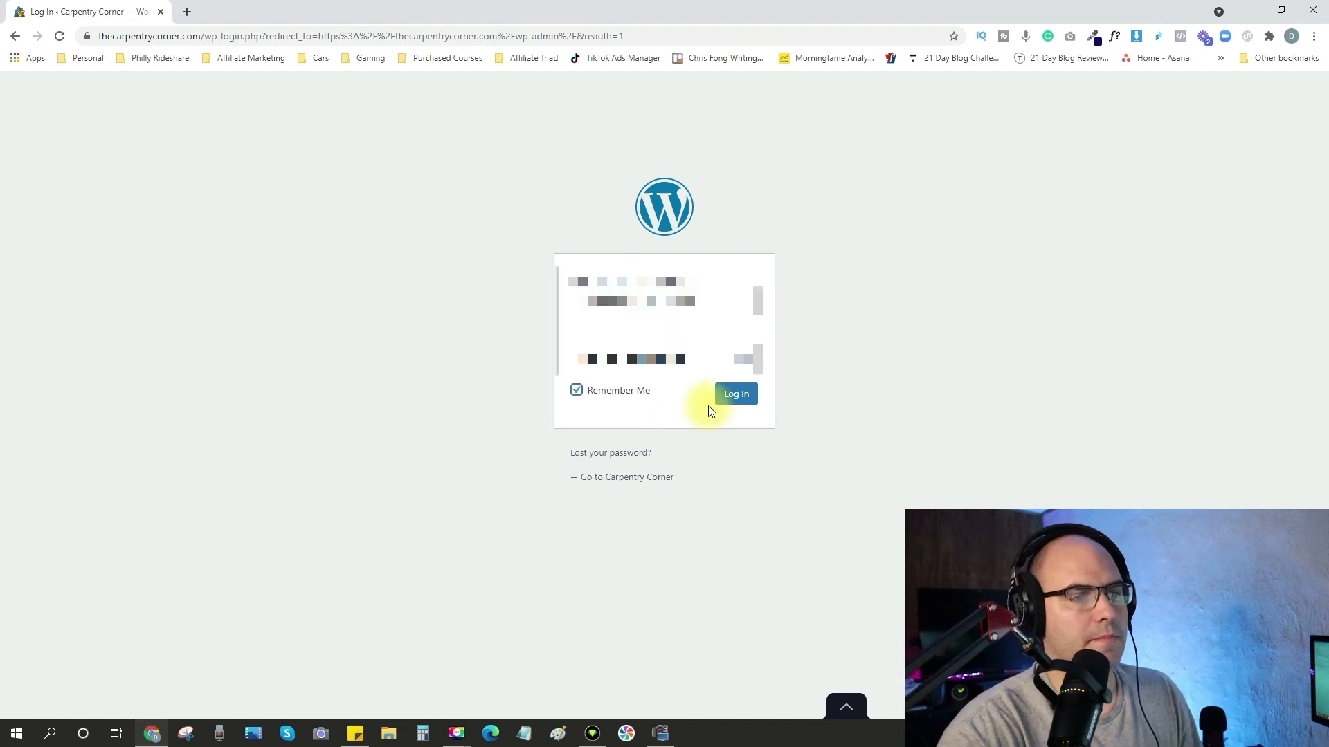
left_click(738, 401)
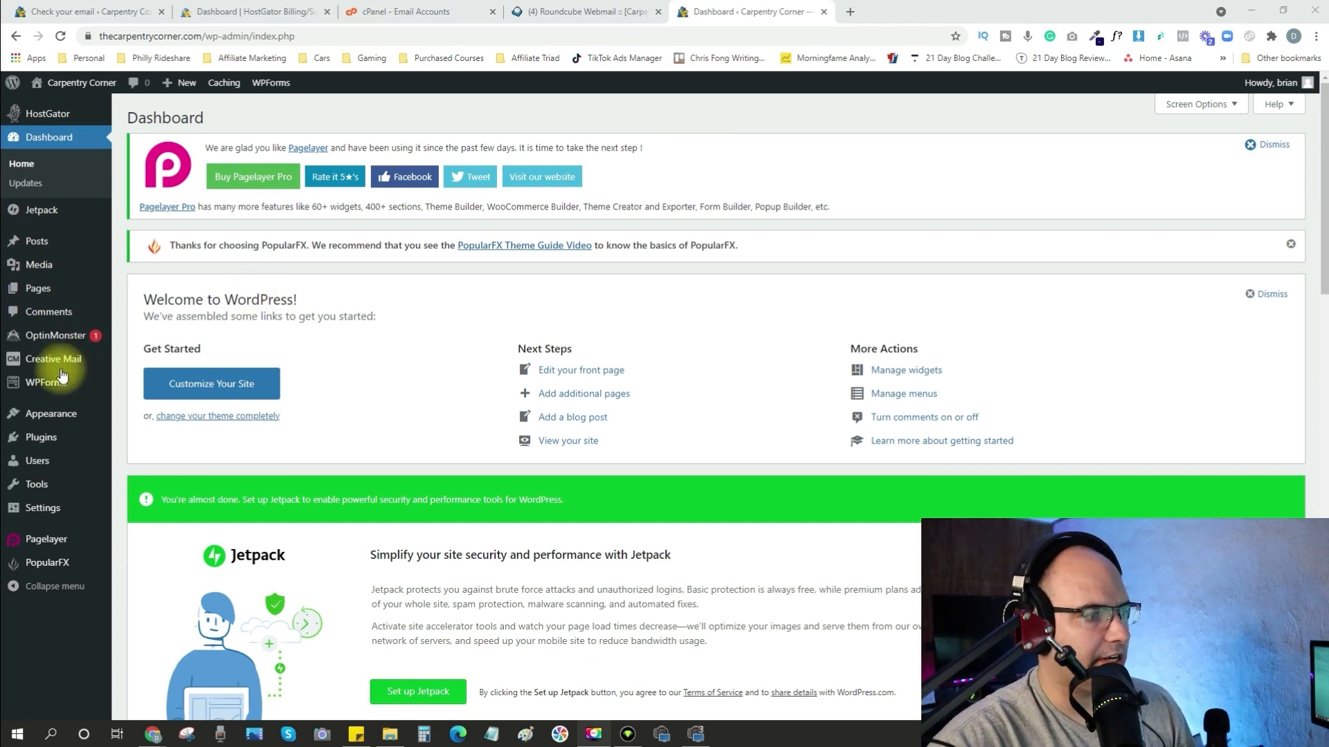
Open the list of installed WordPress plugins and deactivate Jetpack by WordPress.com.
mouse_move(37, 440)
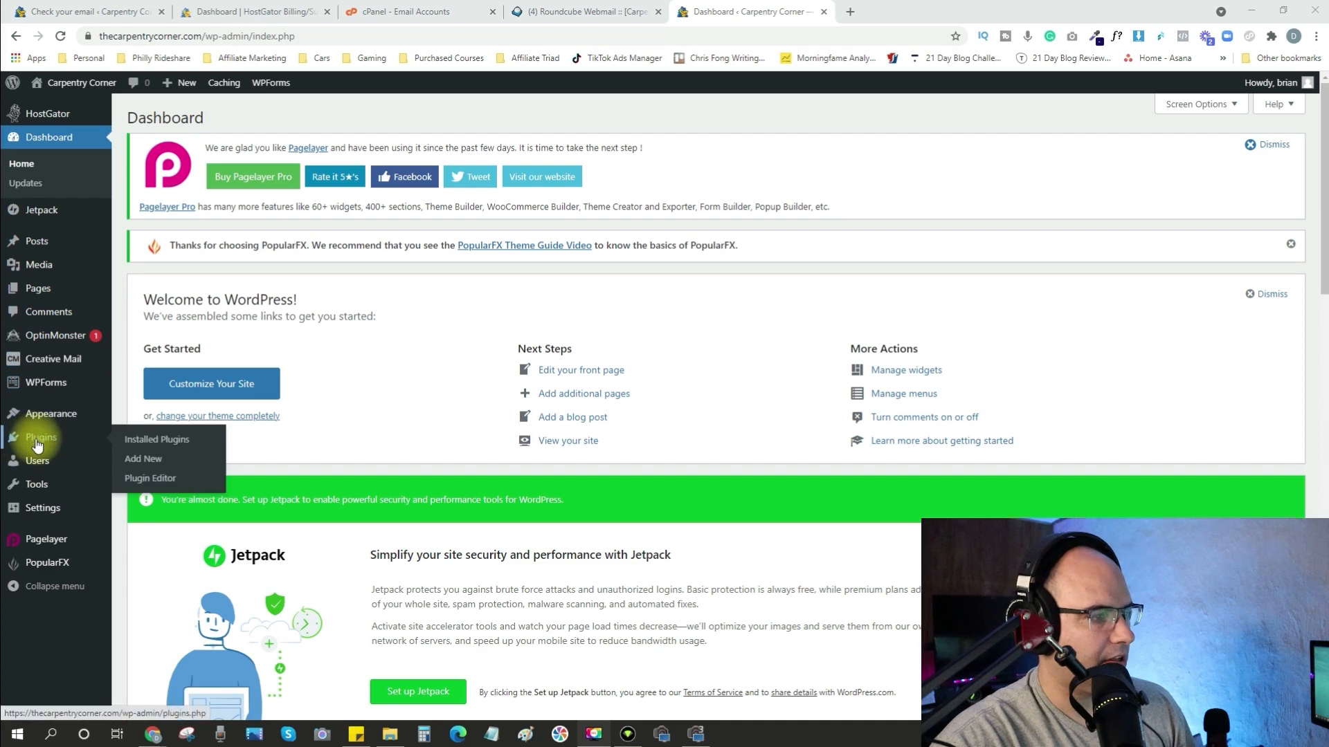
left_click(175, 440)
scroll(434, 472, "down", 6)
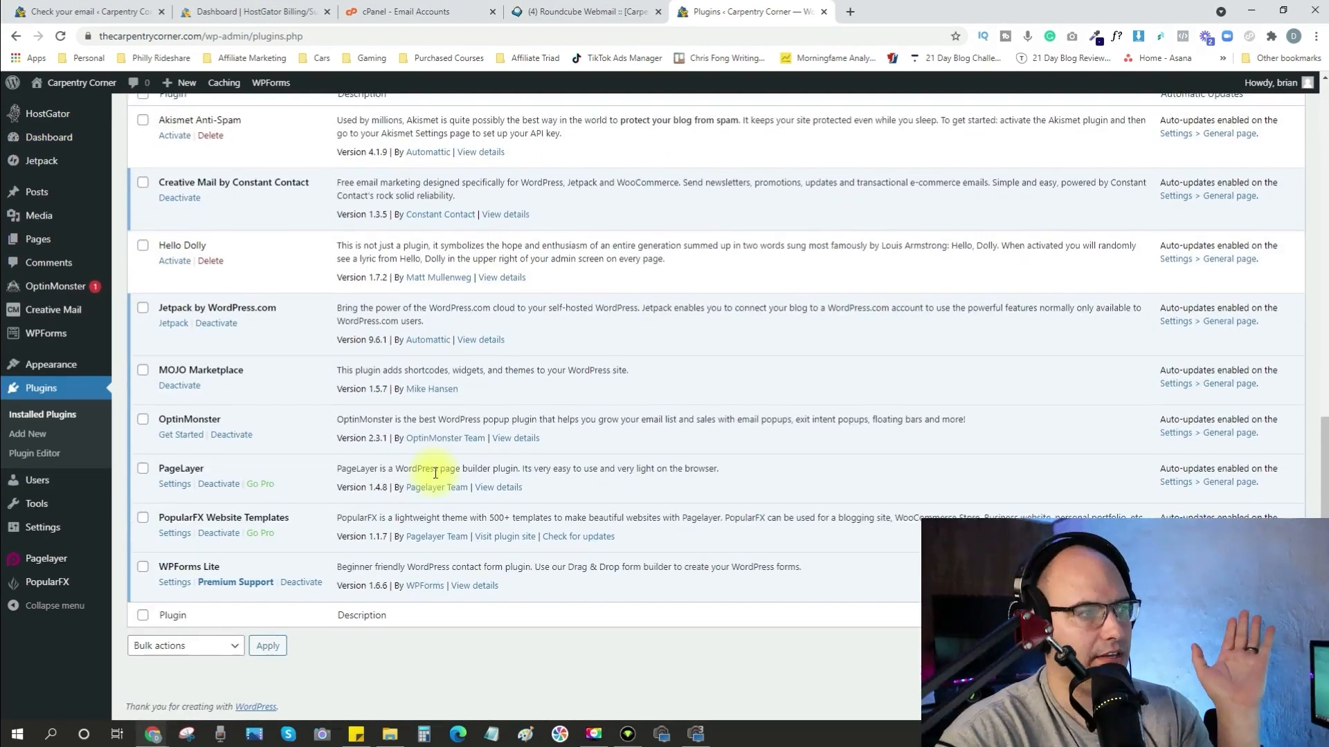
scroll(434, 471, "up", 2)
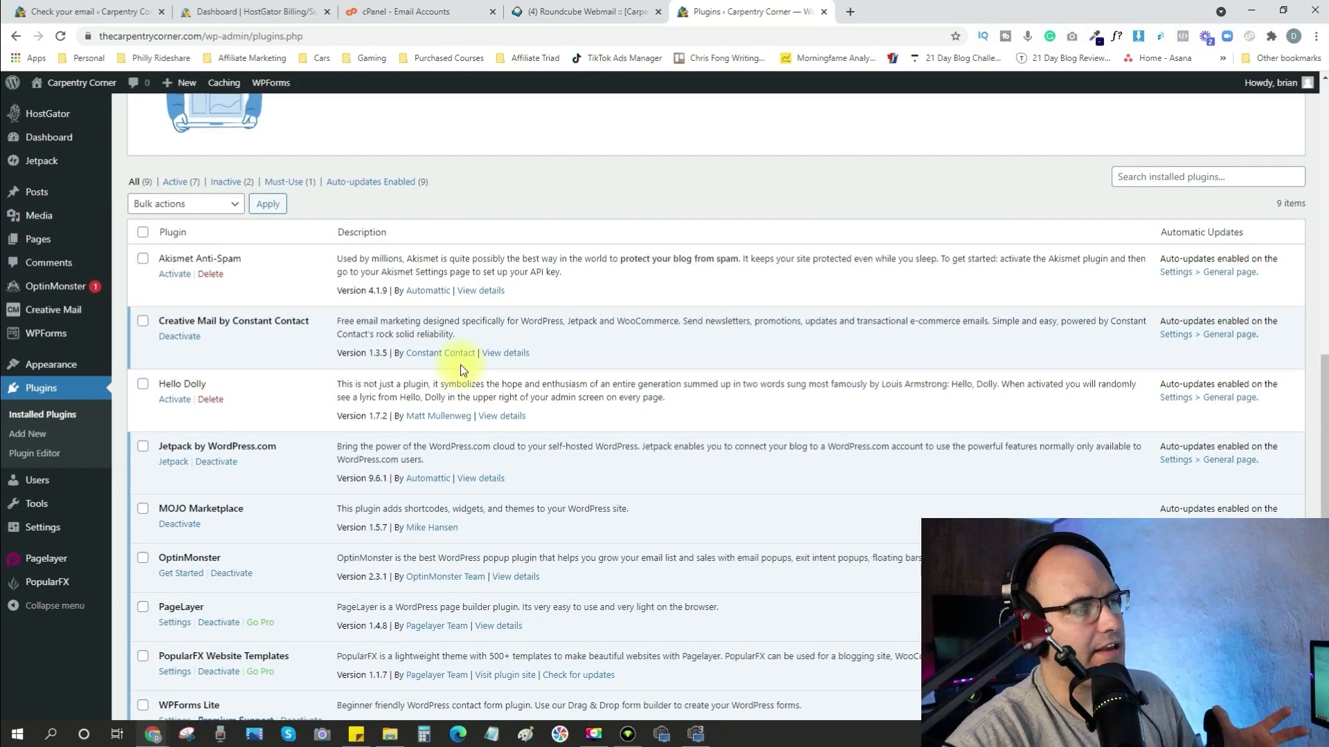
scroll(458, 361, "down", 1)
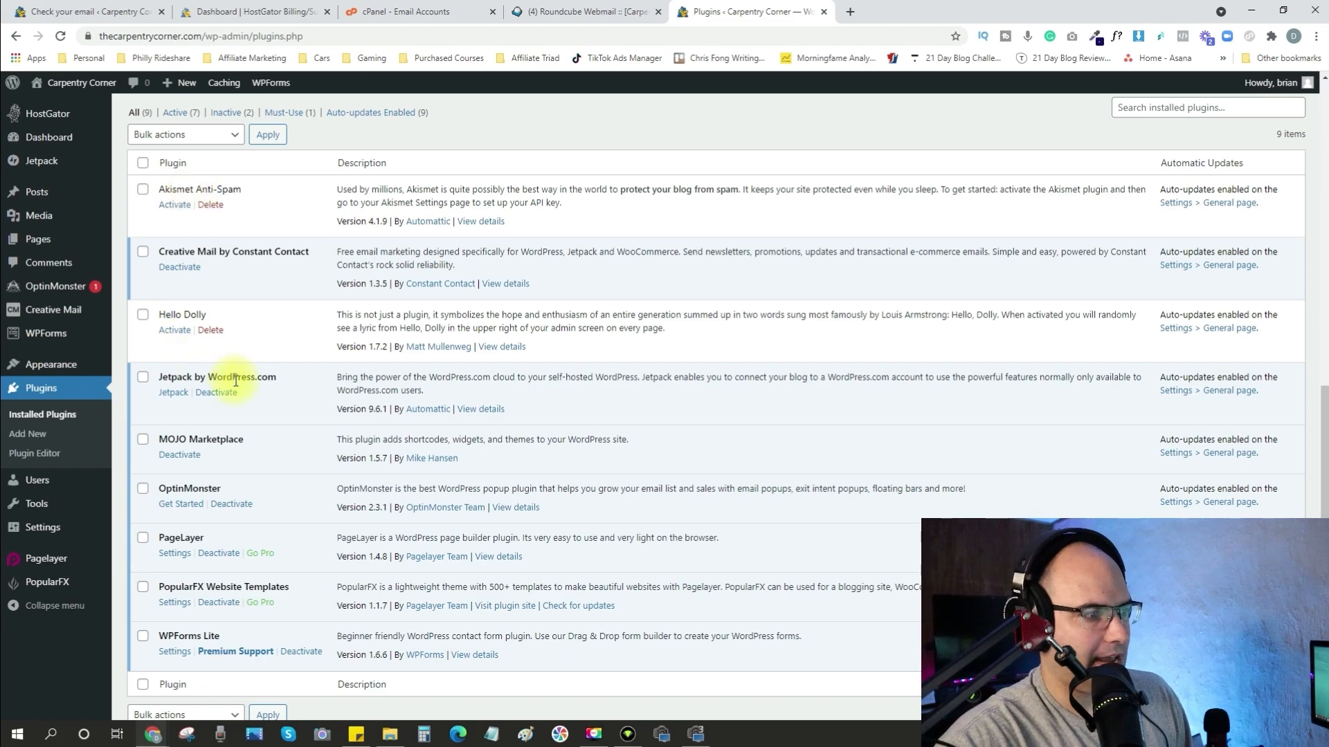
left_click(216, 393)
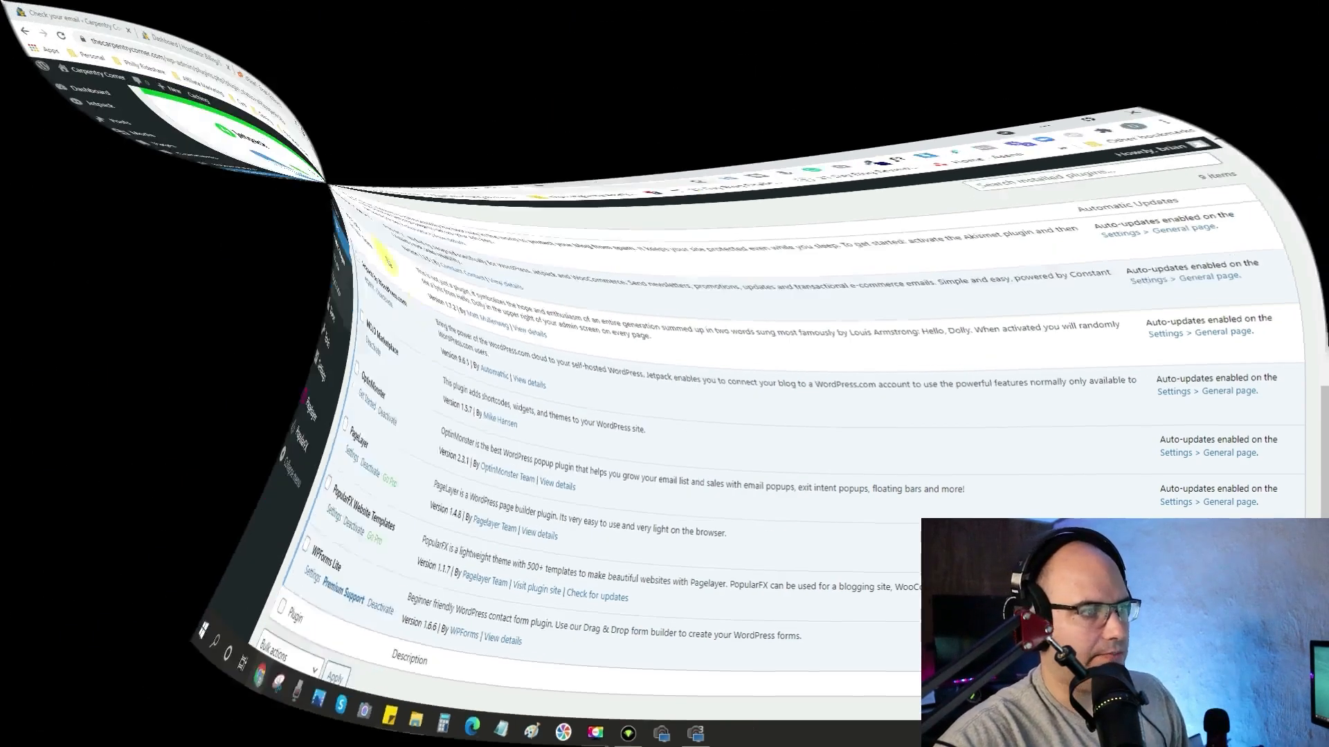
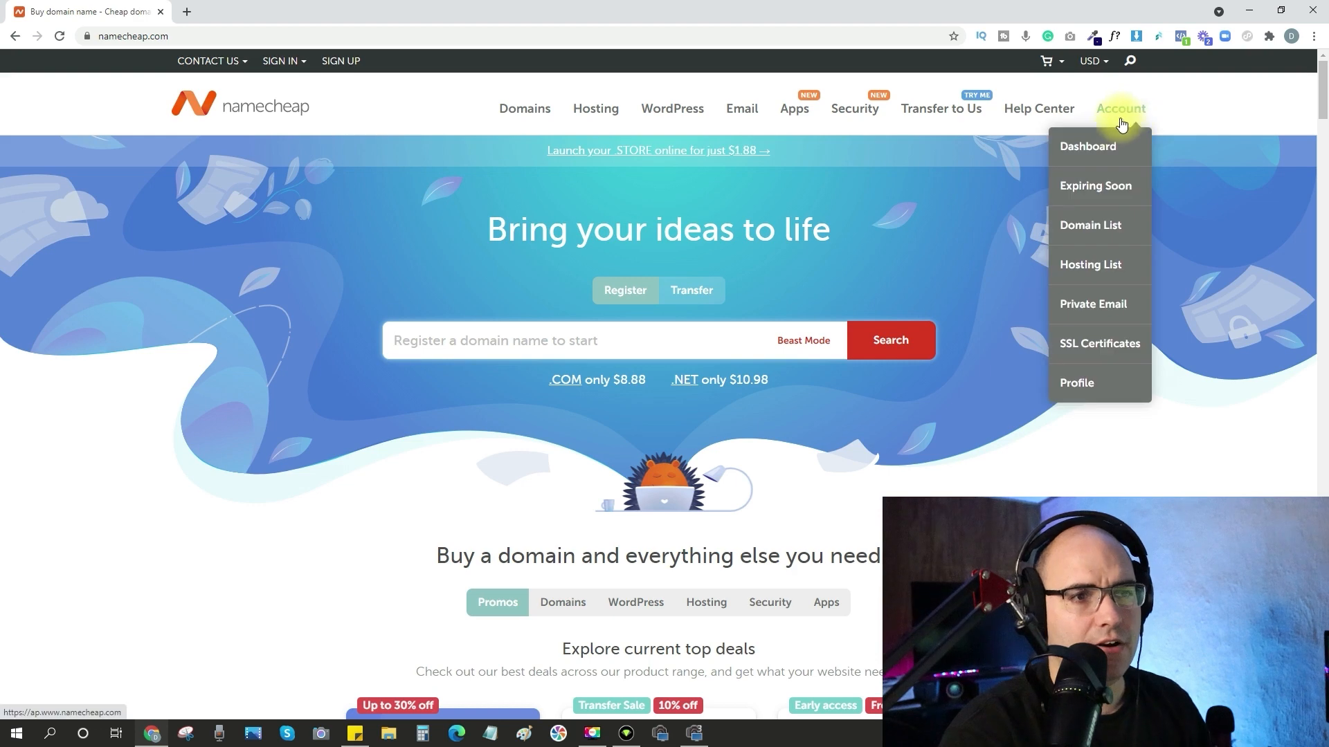
Go to the Namecheap account dashboard and open the management page of the domain thecarpentrycorner.com.
mouse_move(1144, 114)
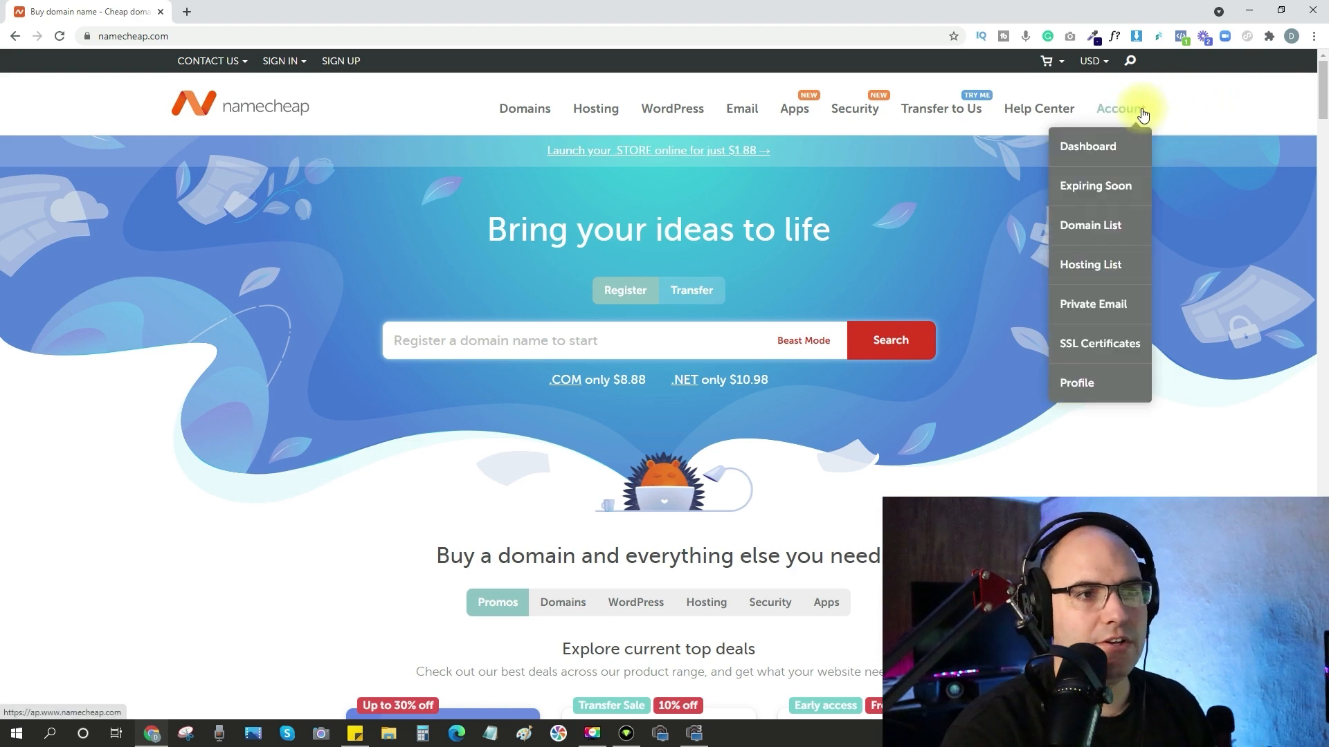
left_click(1105, 142)
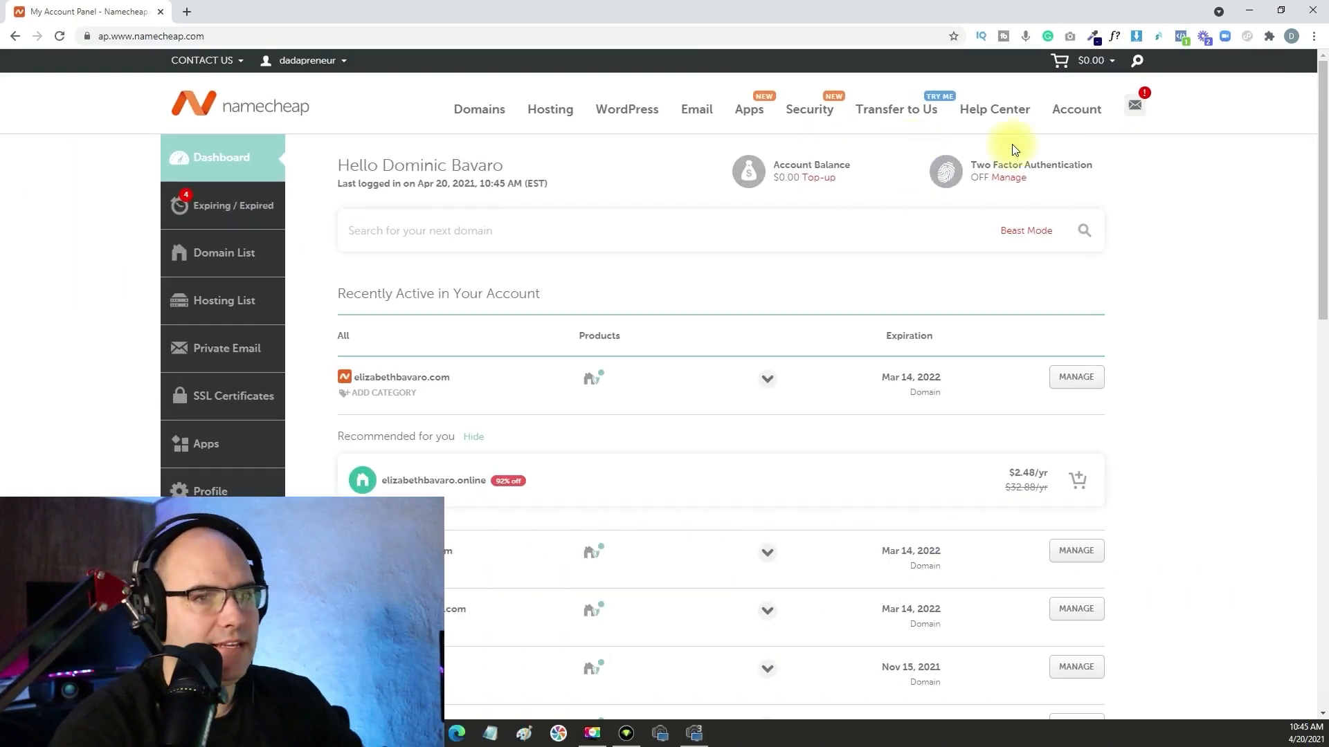
mouse_move(1091, 111)
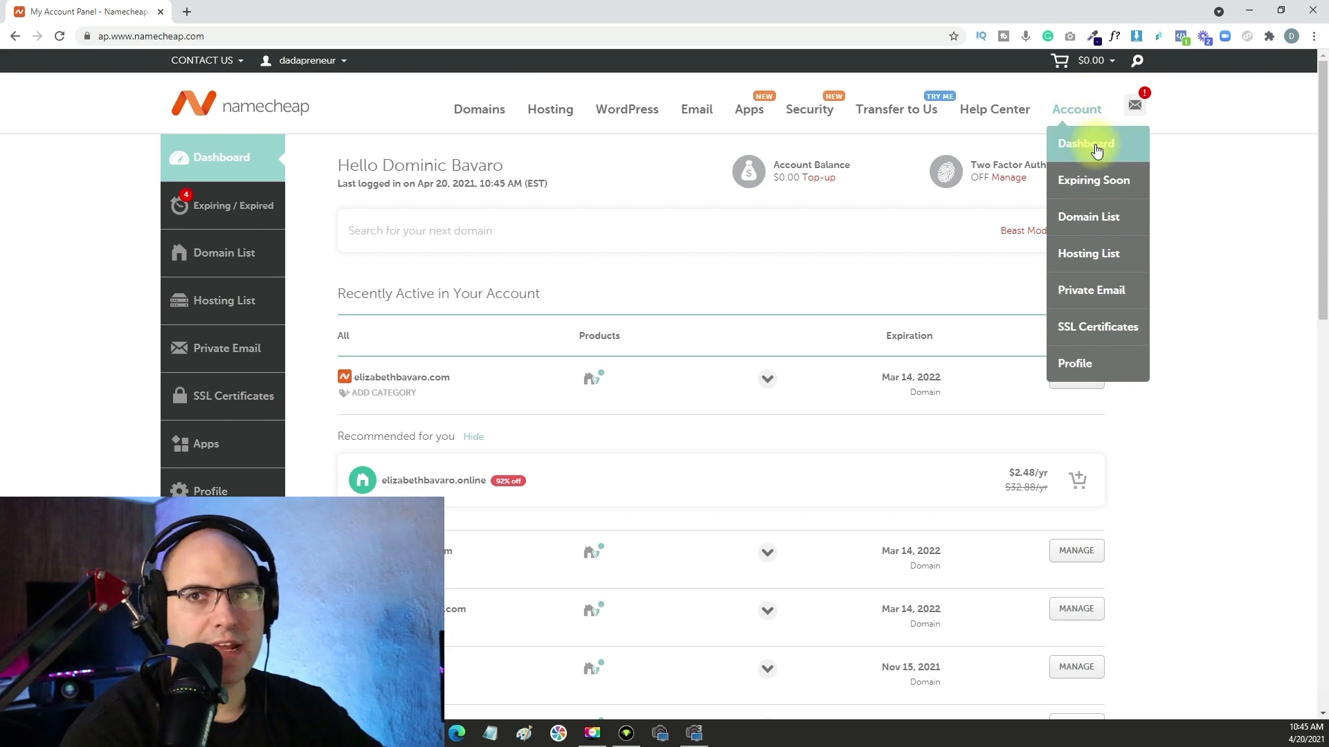
scroll(401, 207, "down", 2)
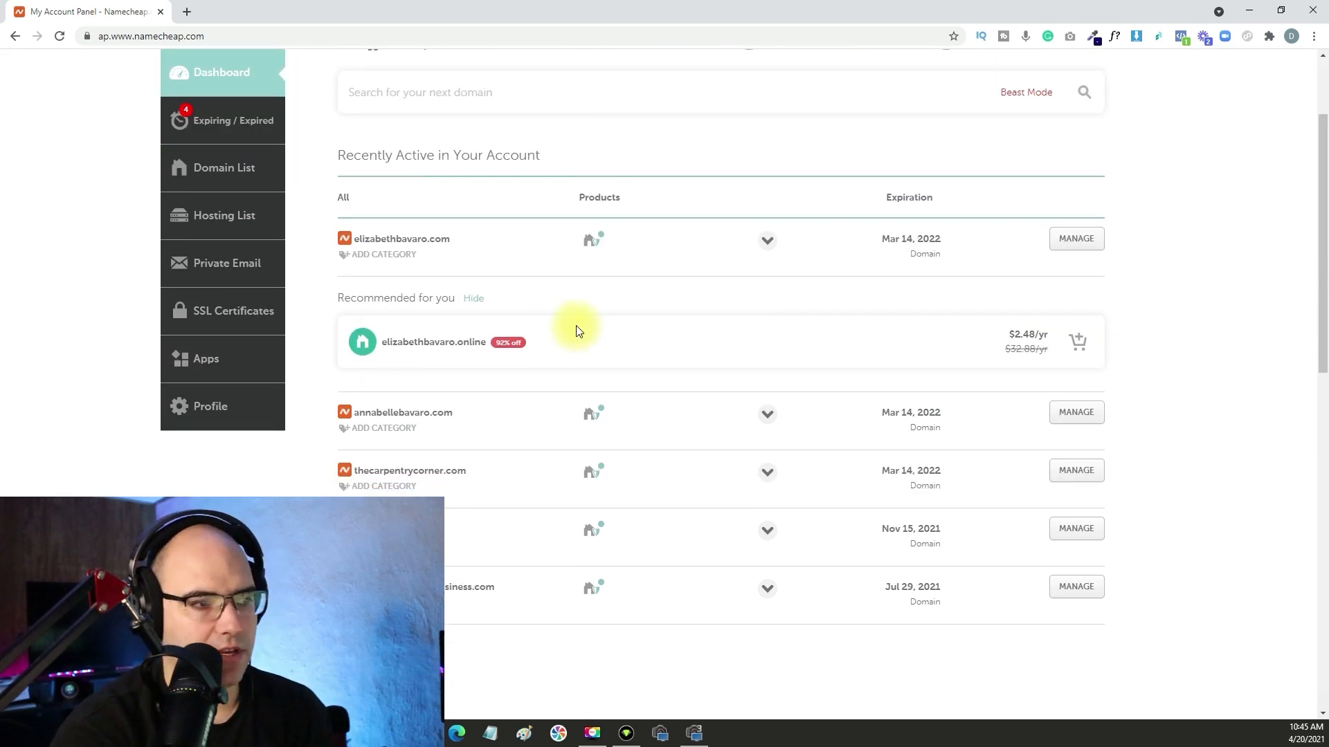
scroll(579, 331, "down", 1)
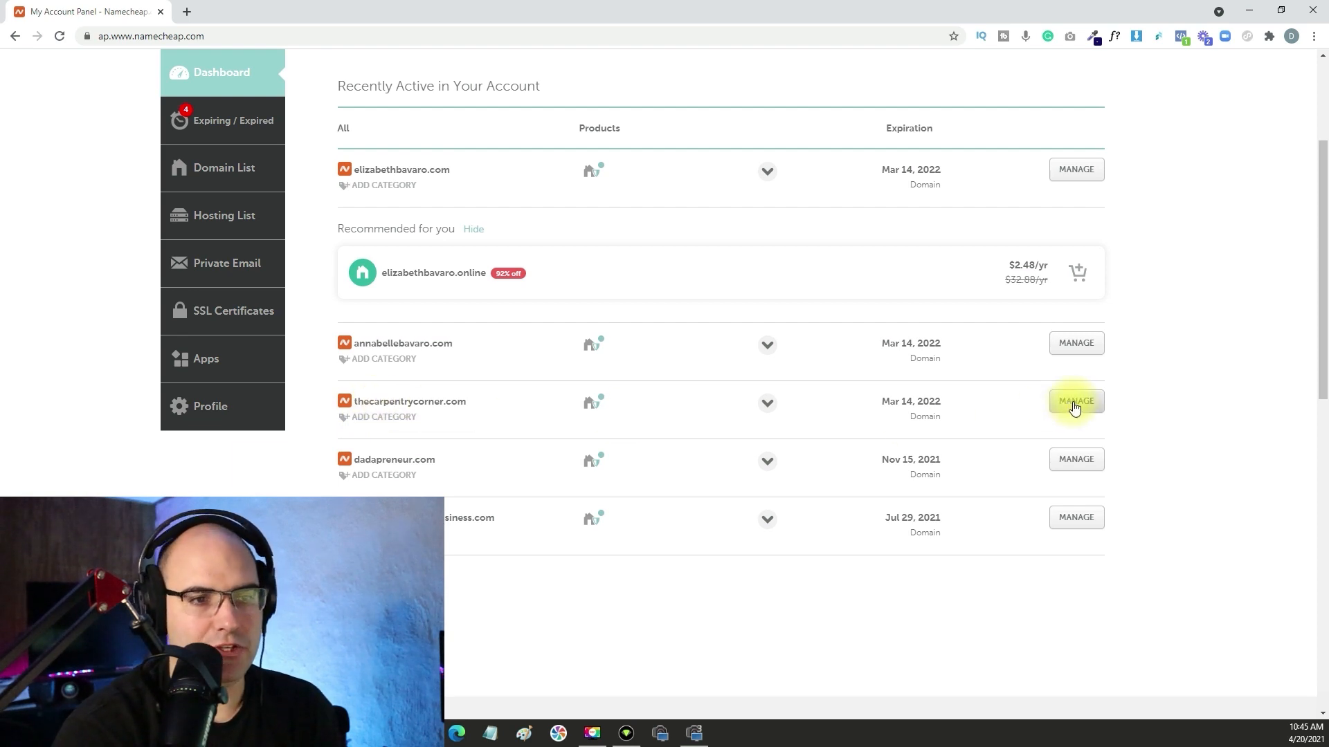
left_click(1074, 405)
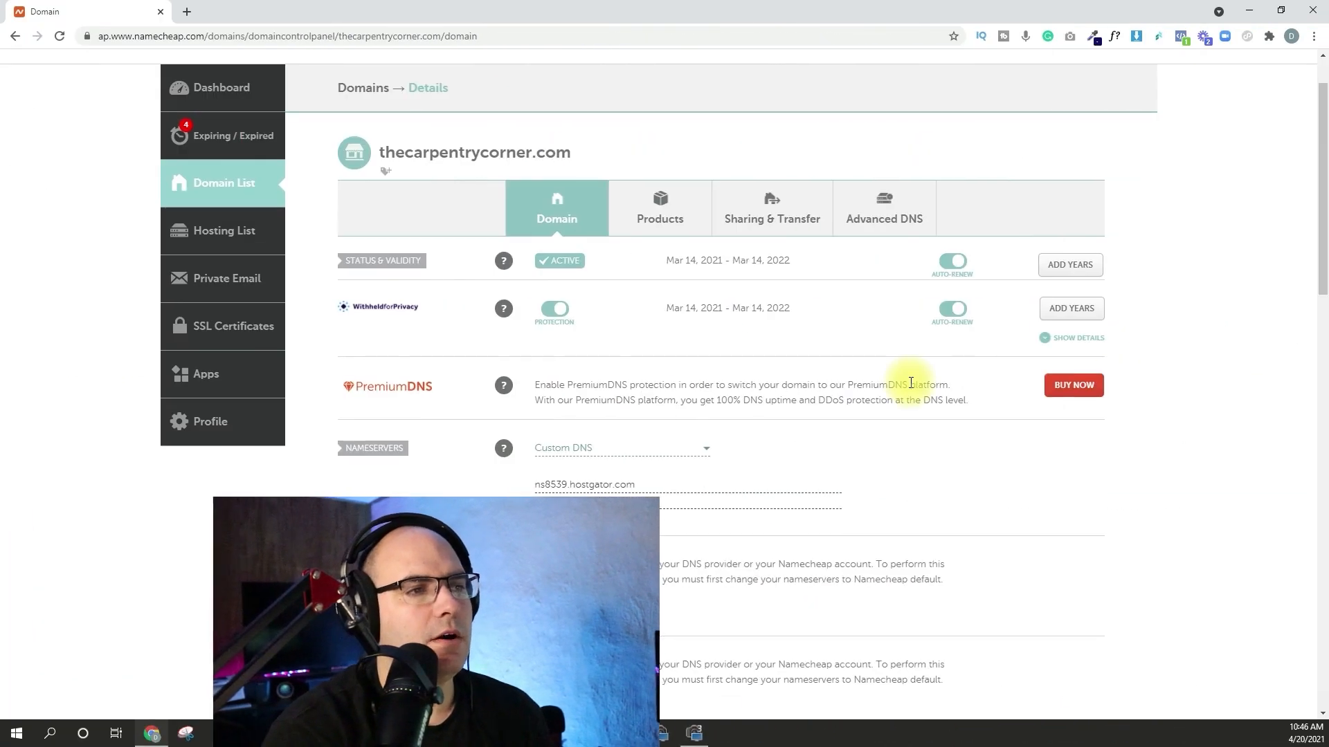
scroll(912, 388, "down", 2)
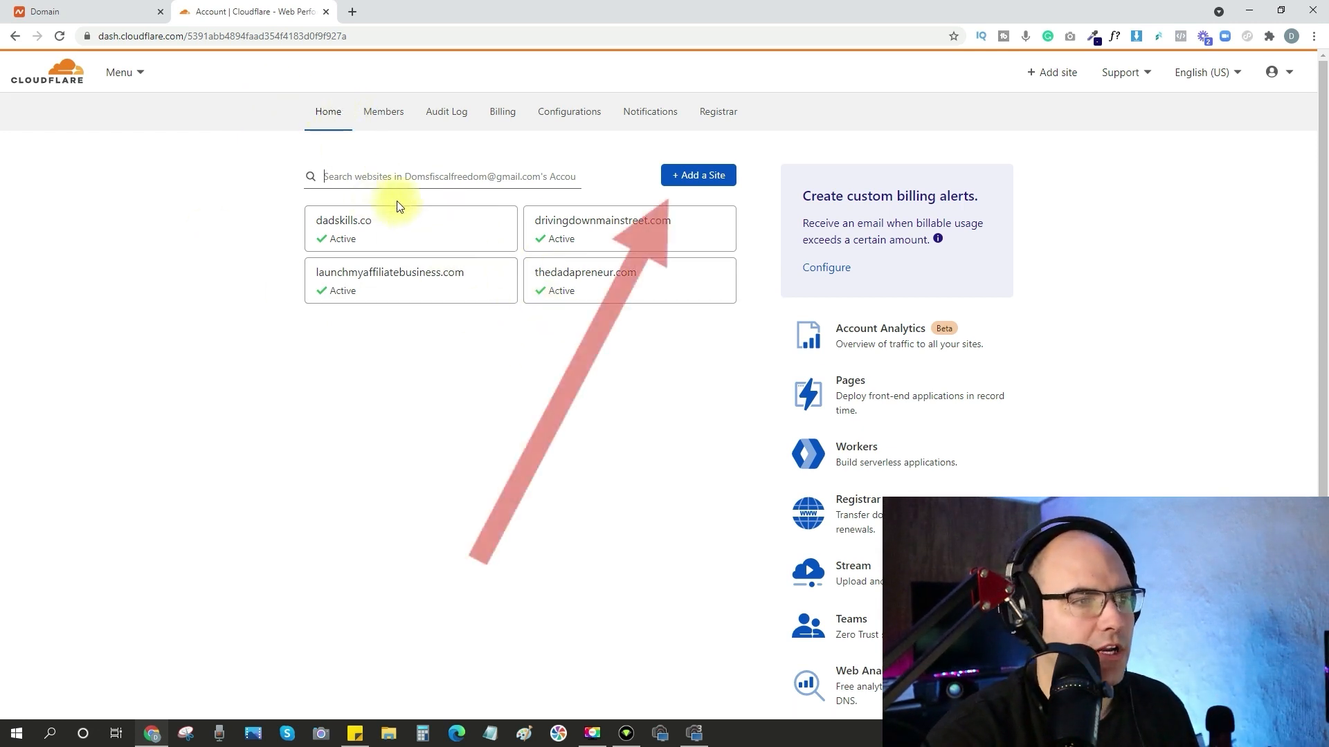
Add thecarpentrycorner.com as a new site in the Cloudflare account.
left_click(703, 182)
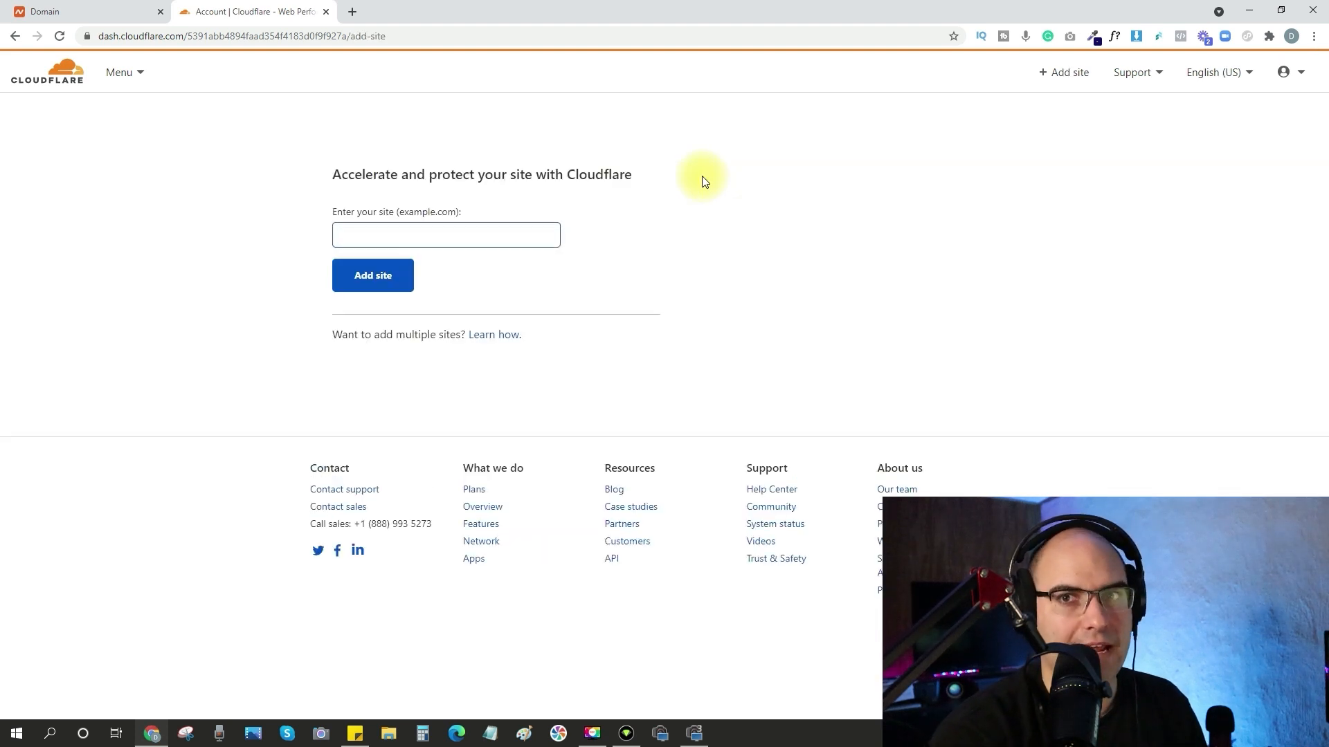
left_click(389, 233)
type("thecarpentrycorner.com")
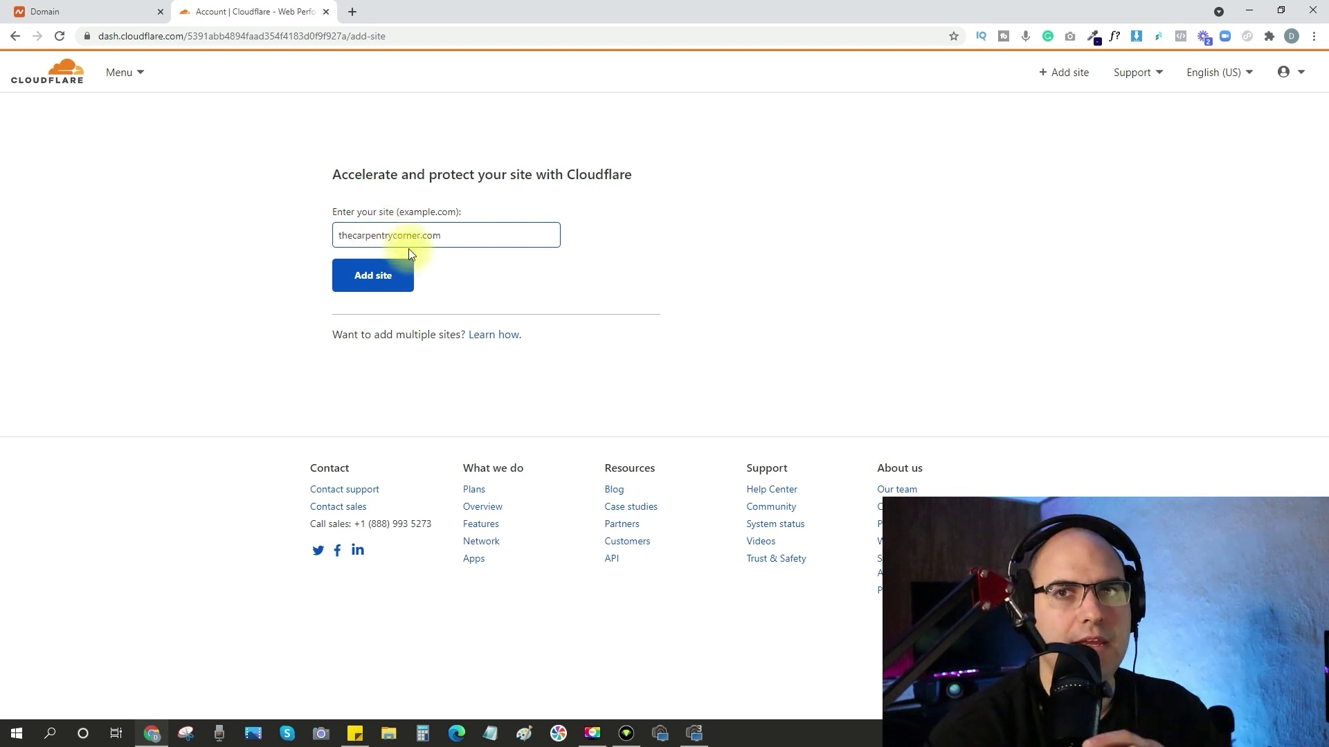
left_click(389, 276)
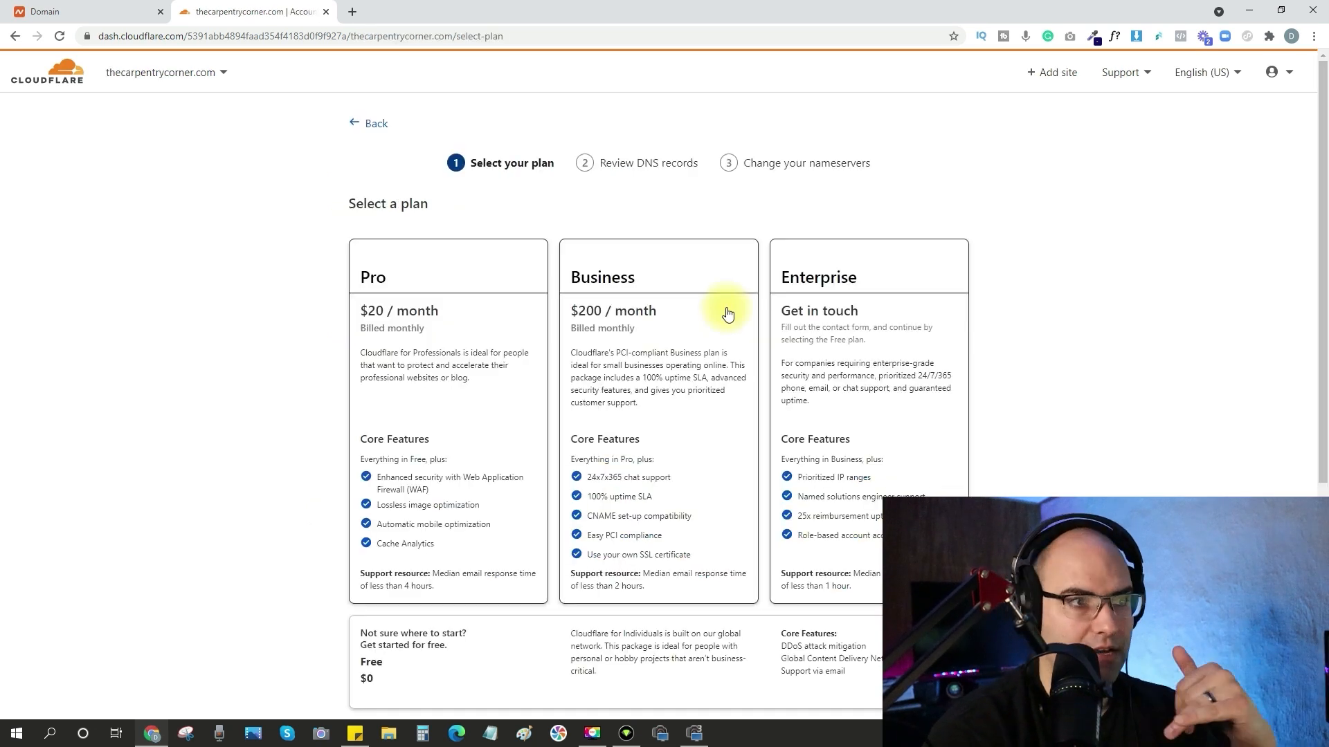
Choose the Free $0 plan for the site and continue to the DNS record scan.
scroll(727, 315, "down", 3)
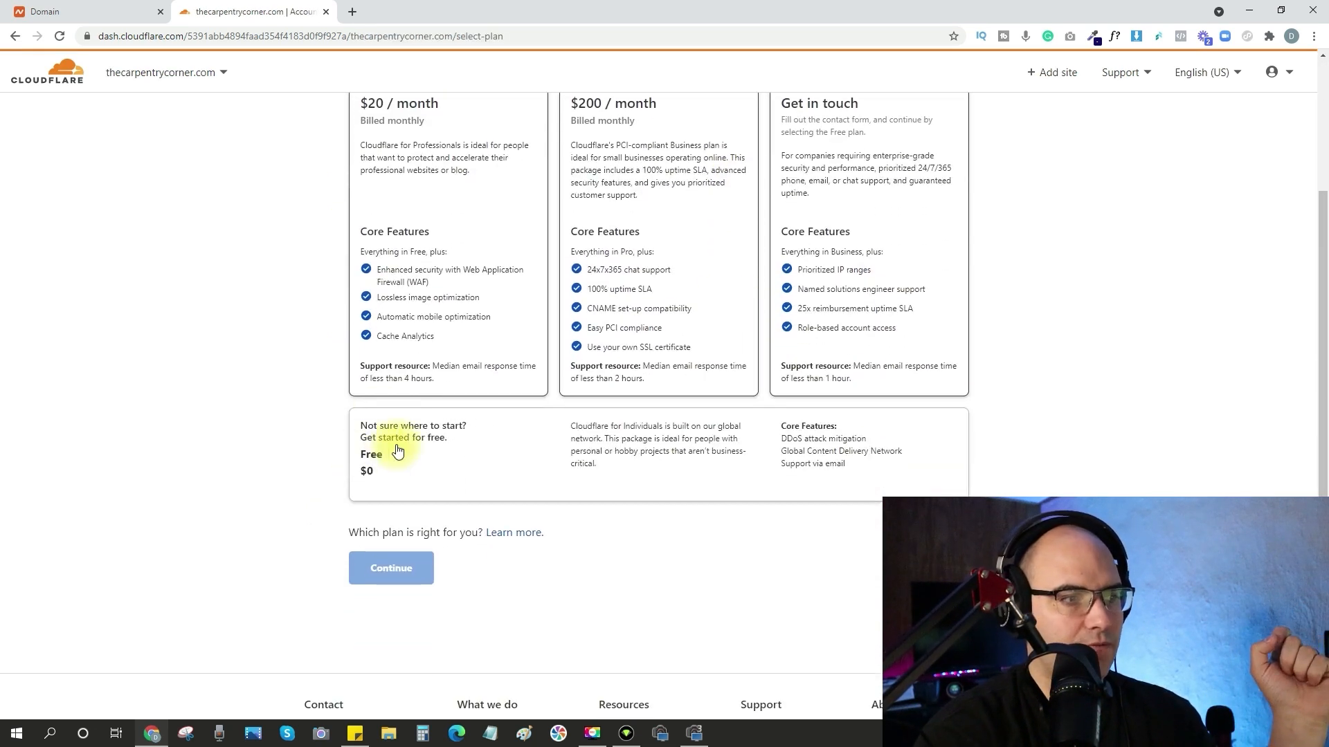
left_click(429, 462)
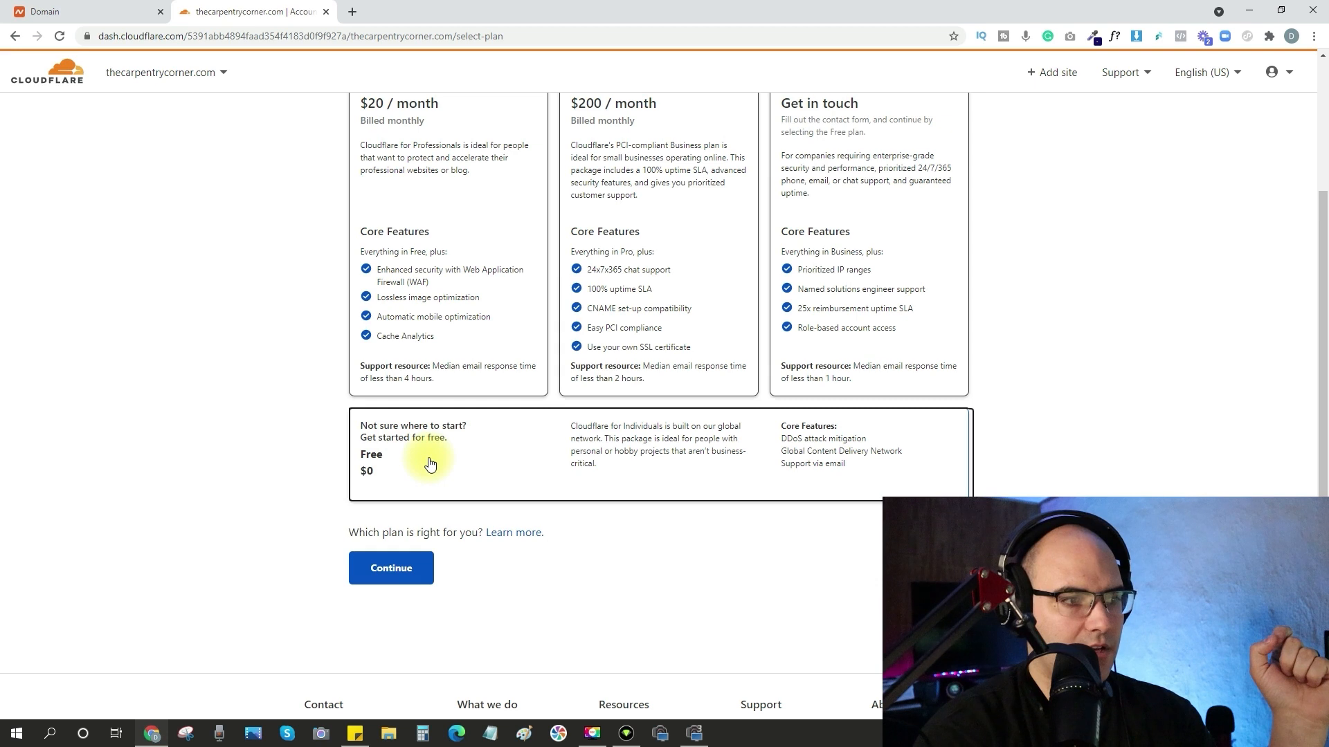
left_click(391, 571)
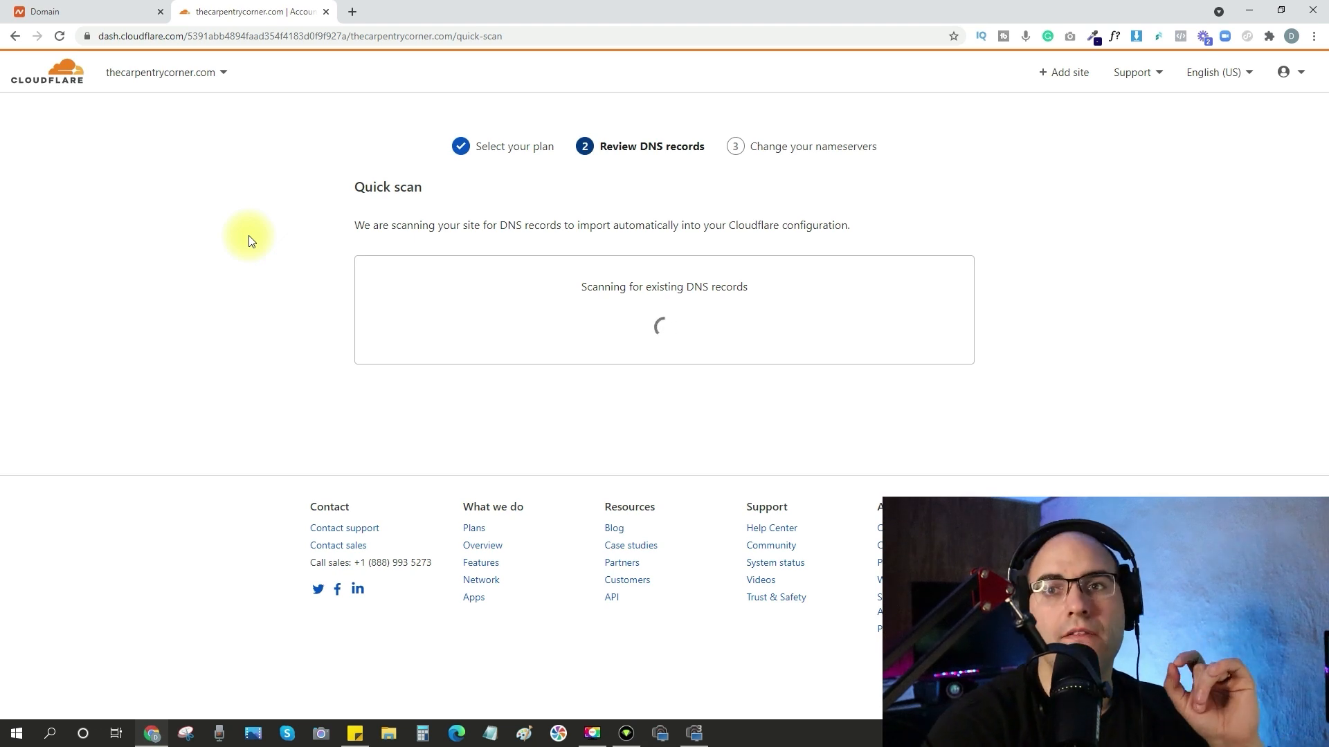
Open portal.hostgator.com in a new browser tab and launch cPanel for the thecarpentrycorner.com hosting package.
left_click(353, 14)
type("portal.hostgator.com")
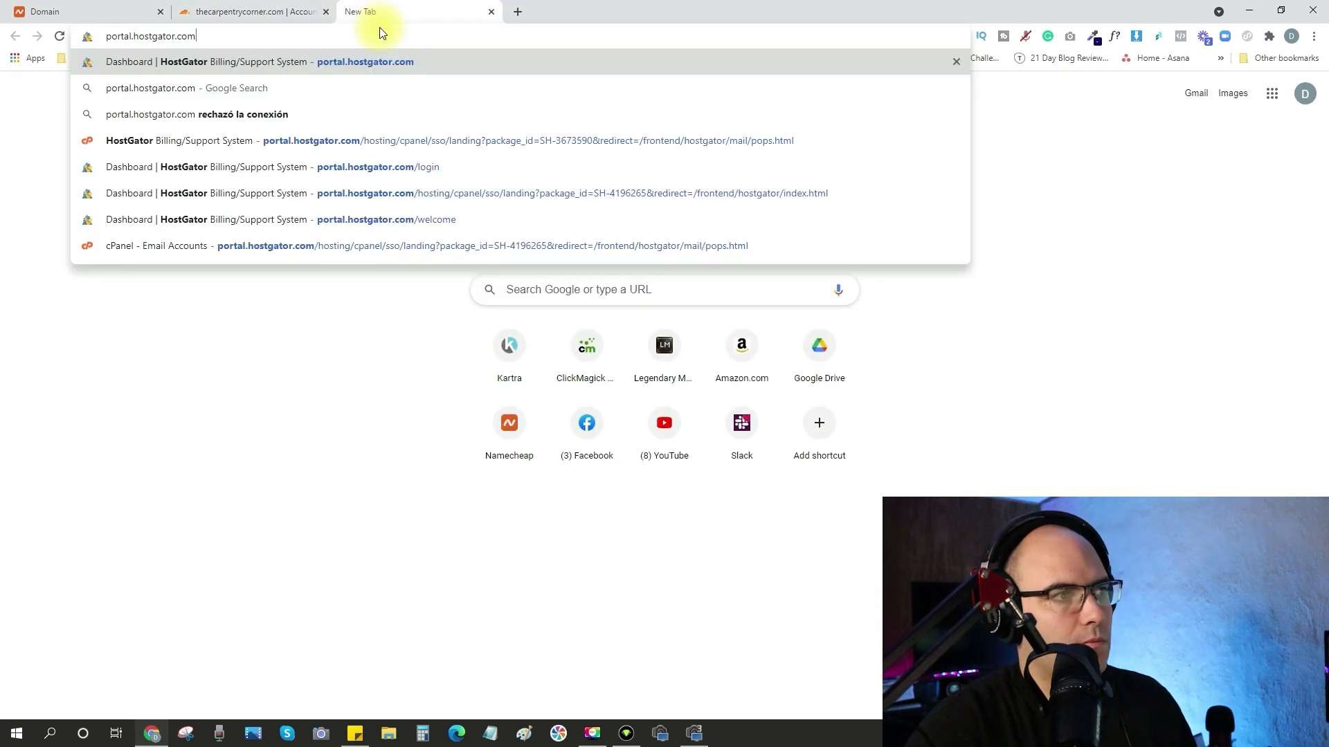
key("Return")
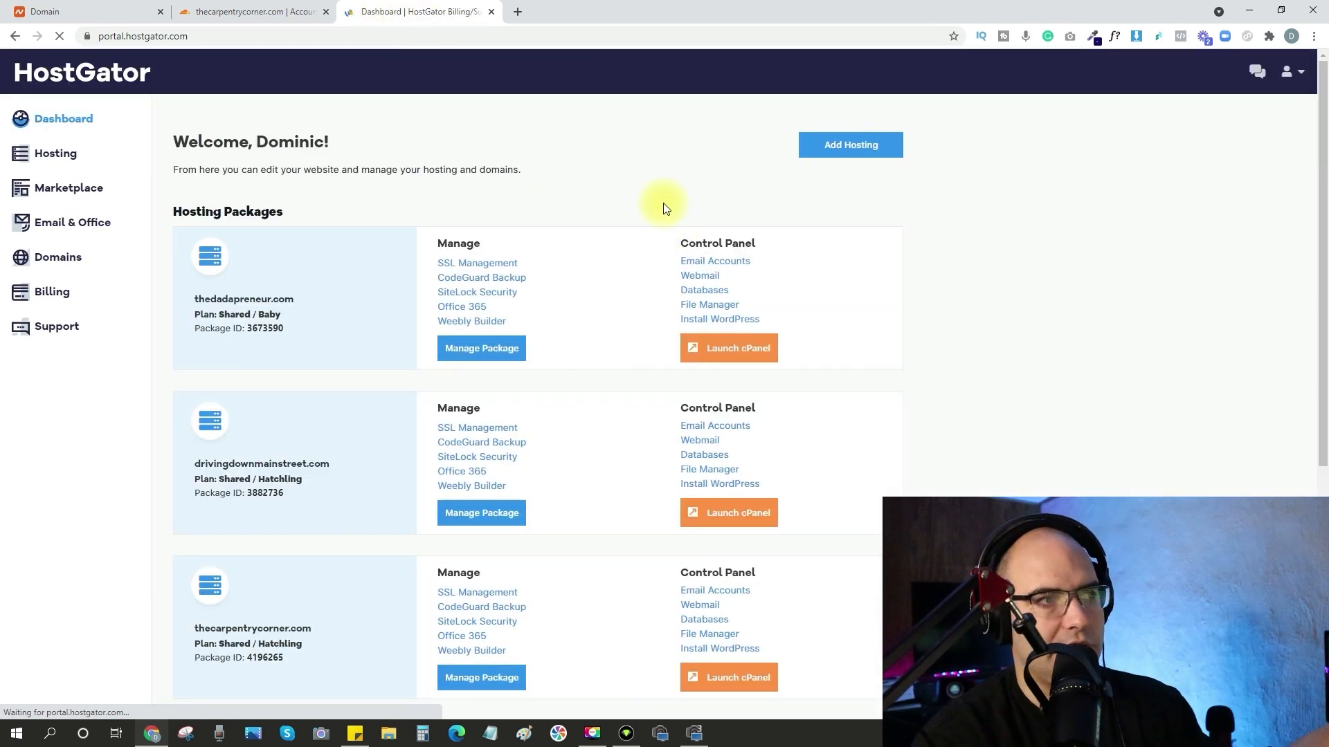
scroll(615, 197, "down", 2)
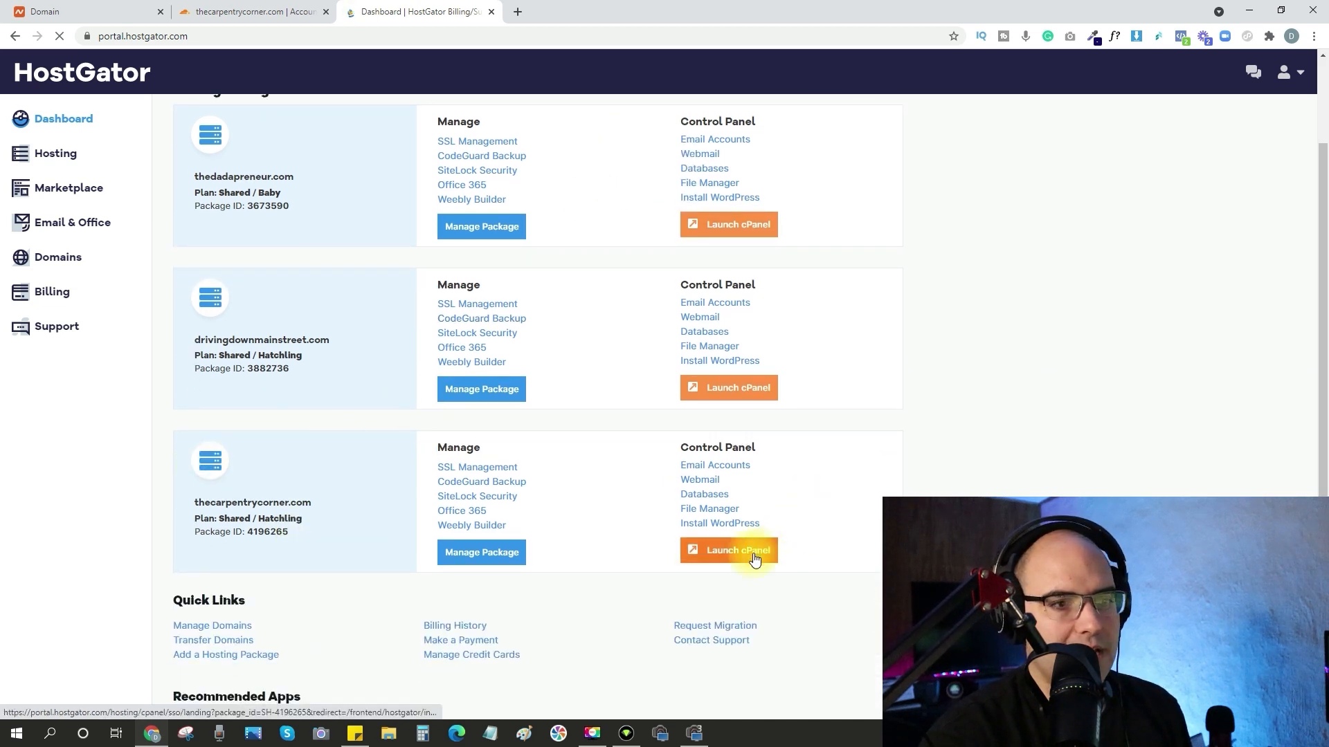
left_click(755, 558)
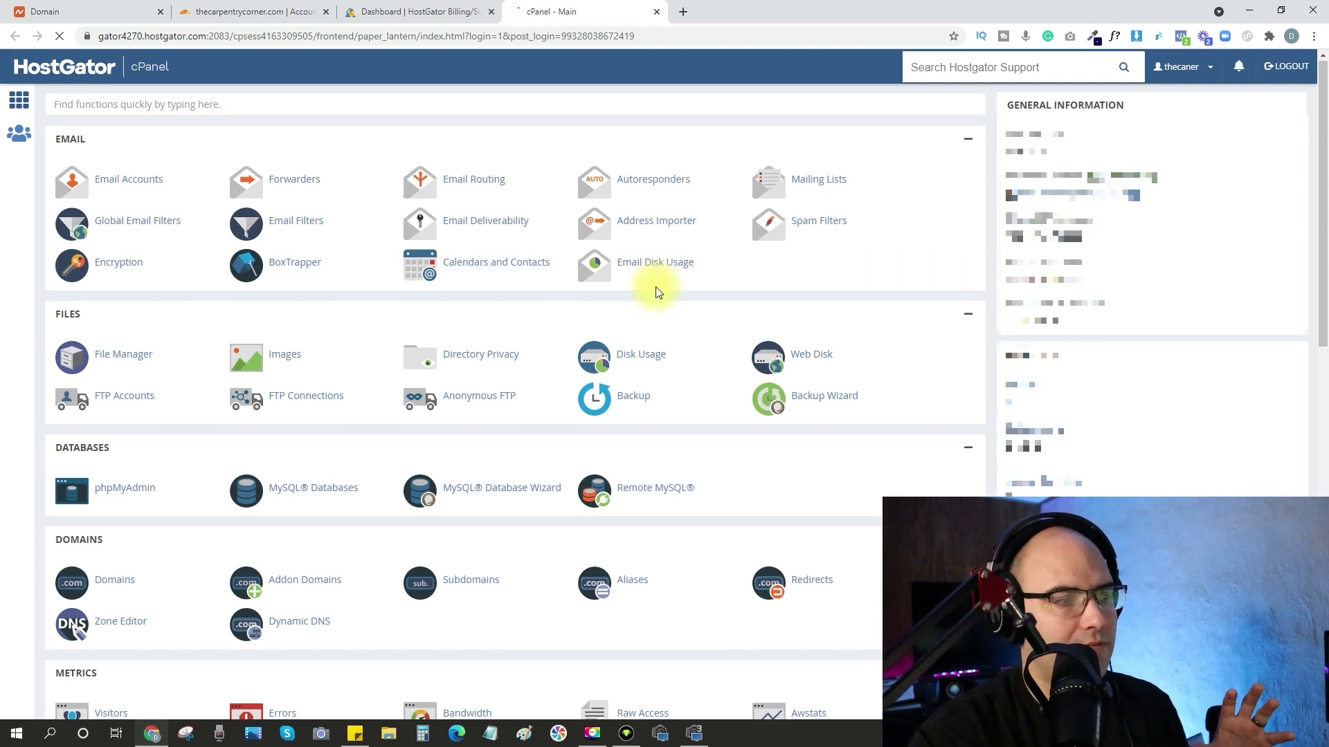
Examine thecarpentrycorner.com's DNS records in the cPanel Zone Editor, and return to the cPanel home page.
scroll(658, 287, "down", 1)
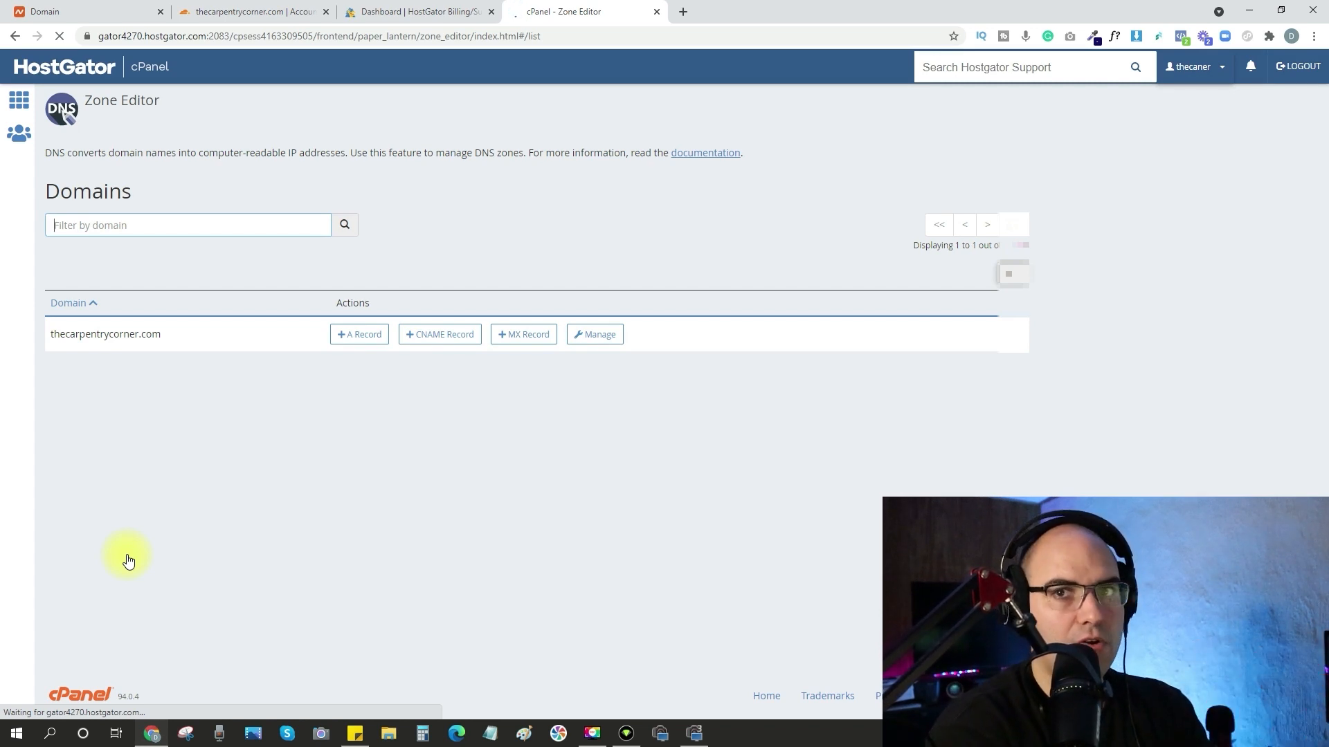
left_click(600, 339)
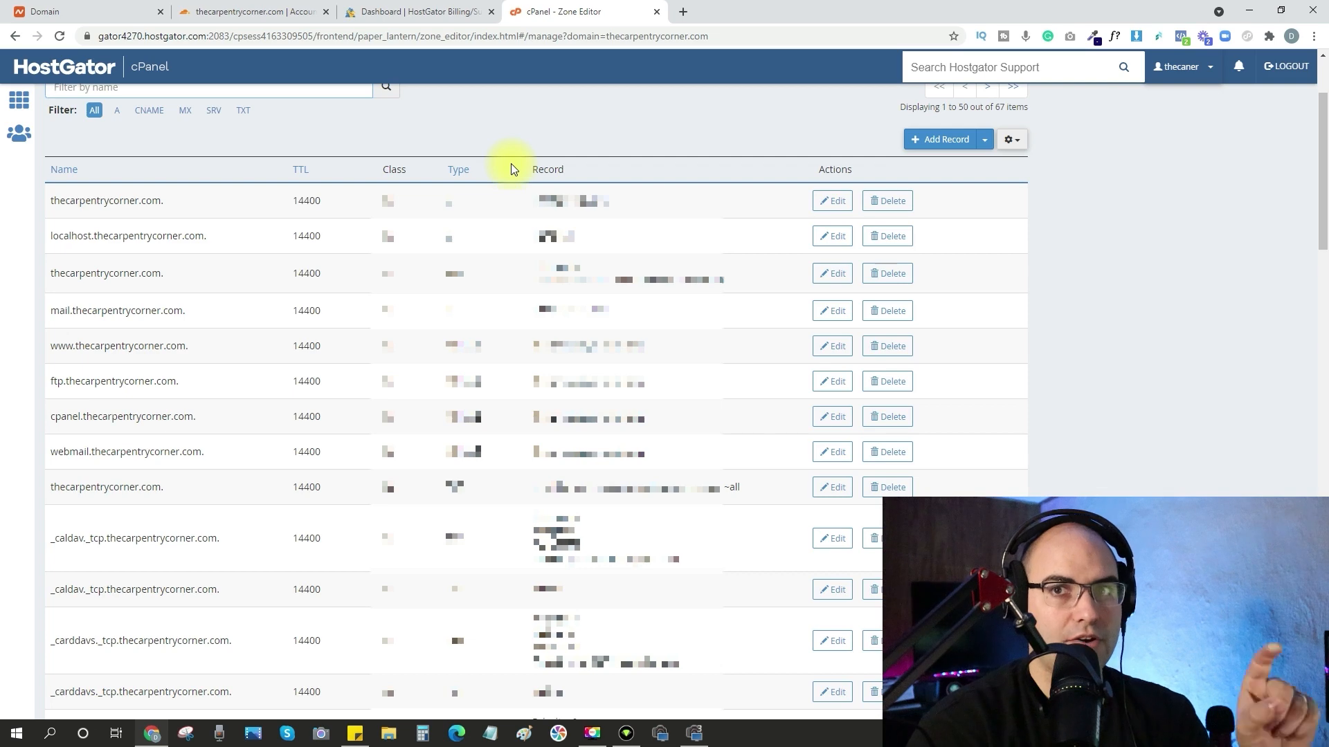
left_click(19, 104)
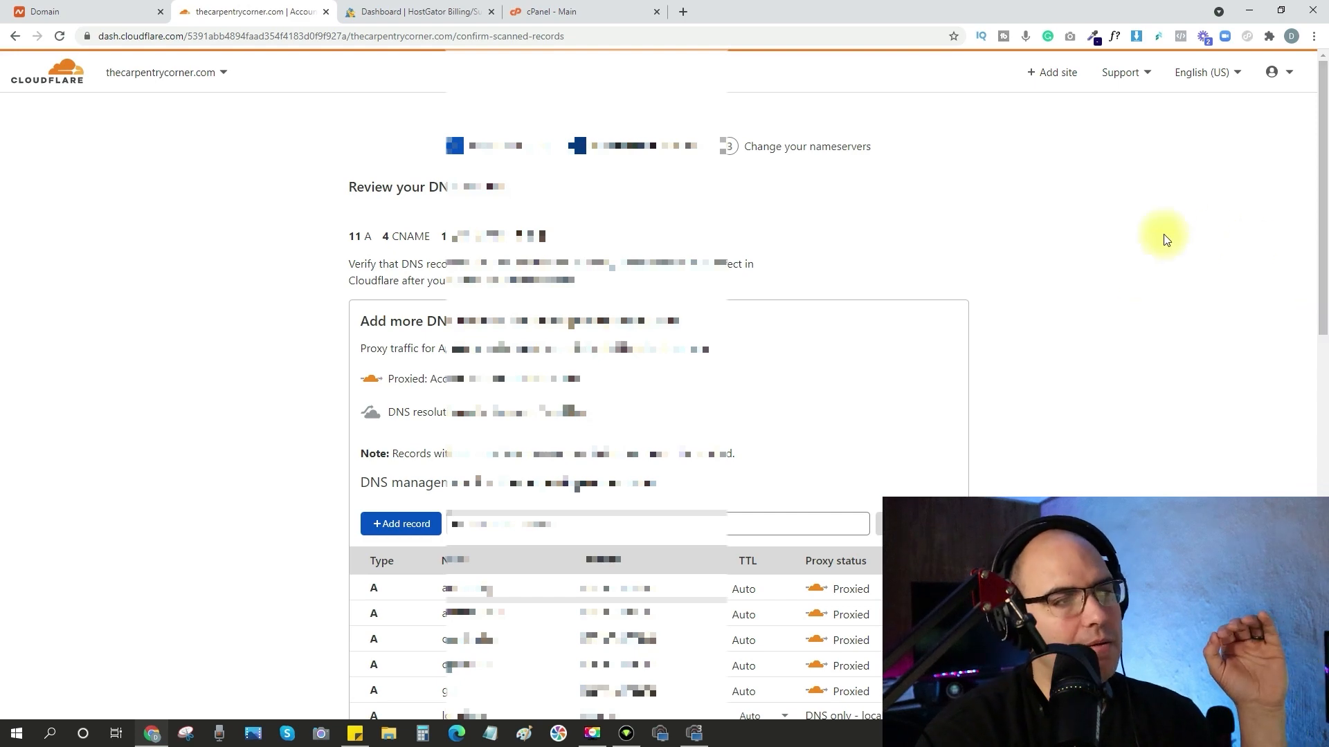
Review the scanned DNS records for thecarpentrycorner.com in Cloudflare and continue to the nameserver change instructions.
scroll(650, 289, "down", 10)
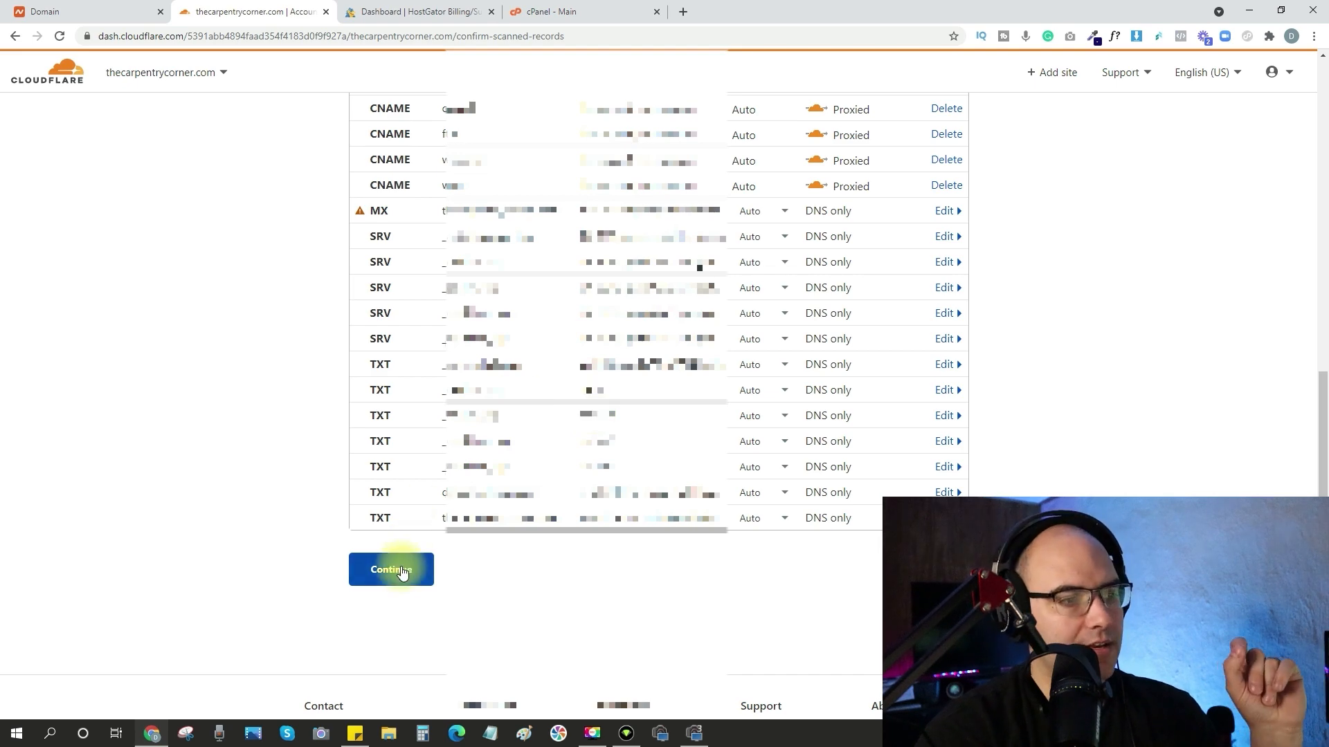
scroll(525, 312, "up", 7)
scroll(520, 319, "down", 15)
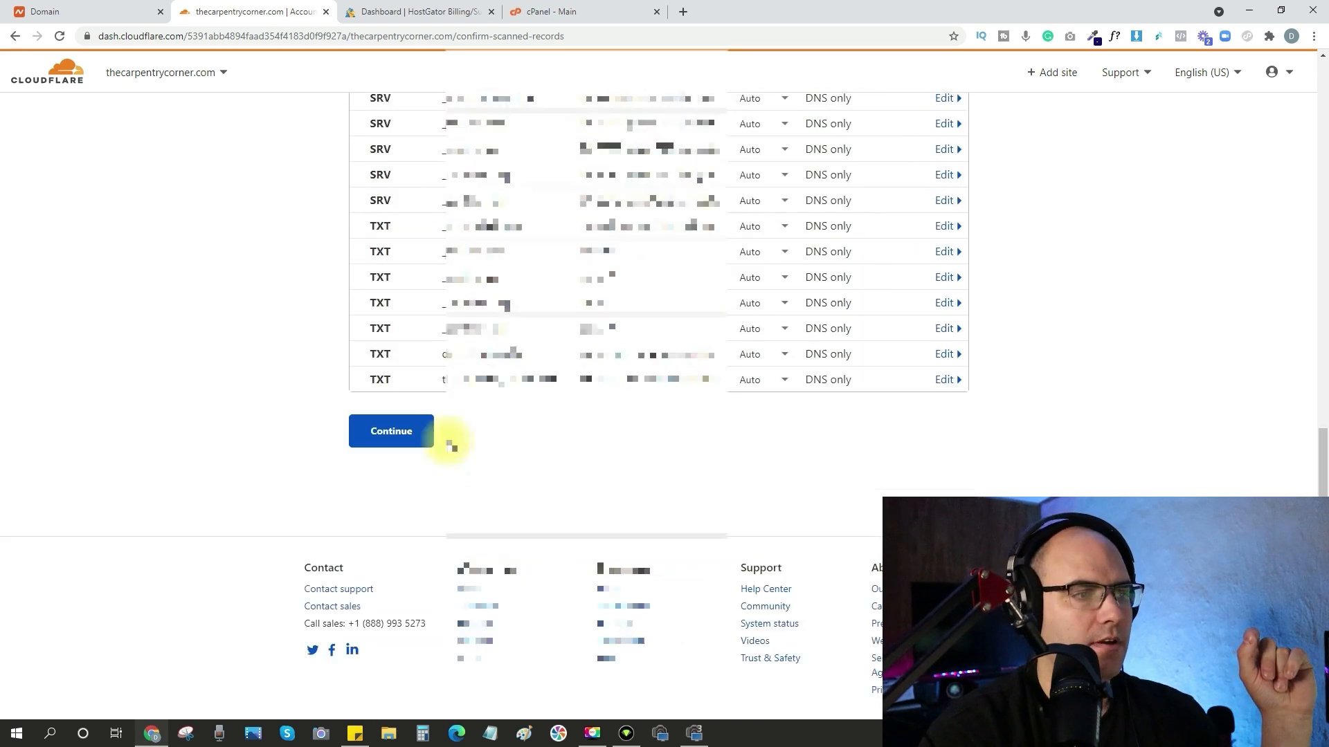
left_click(391, 431)
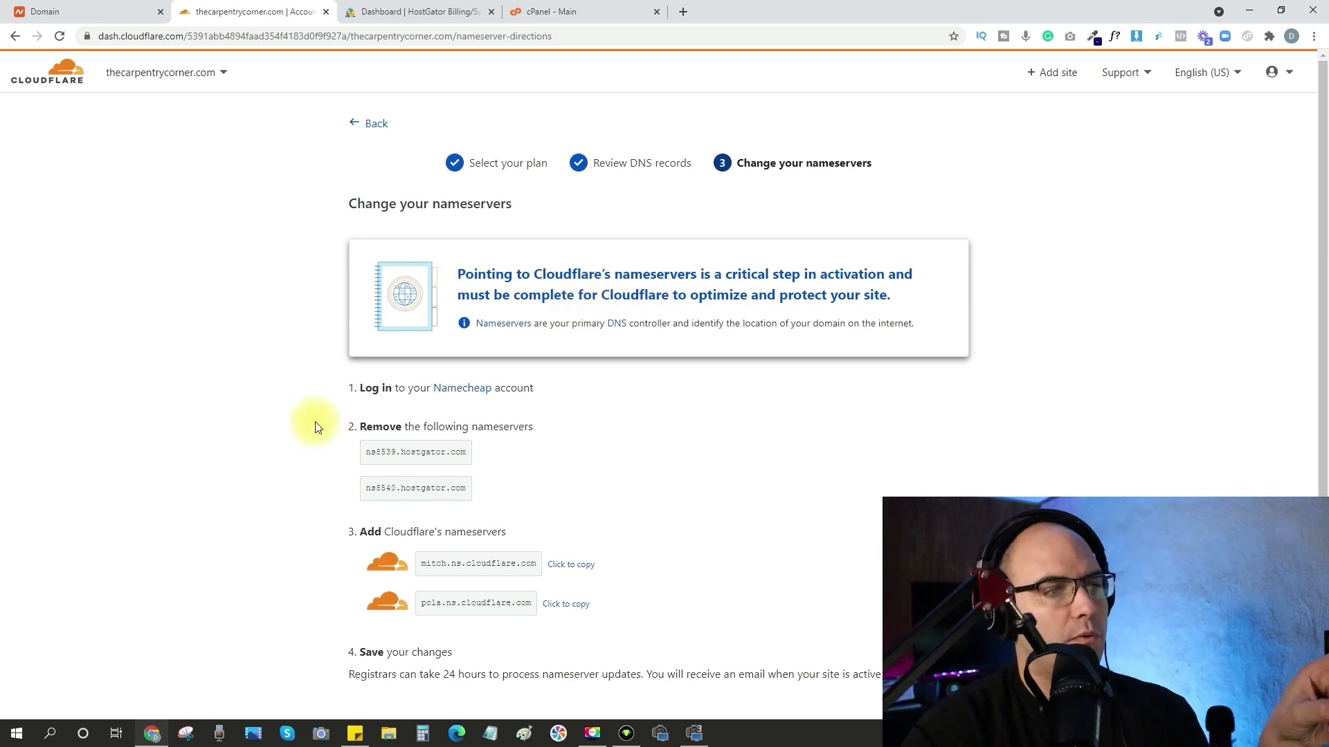
Copy Cloudflare's first nameserver and replace the domain's first custom nameserver in Namecheap with mitch.ns.cloudflare.com.
scroll(332, 427, "down", 1)
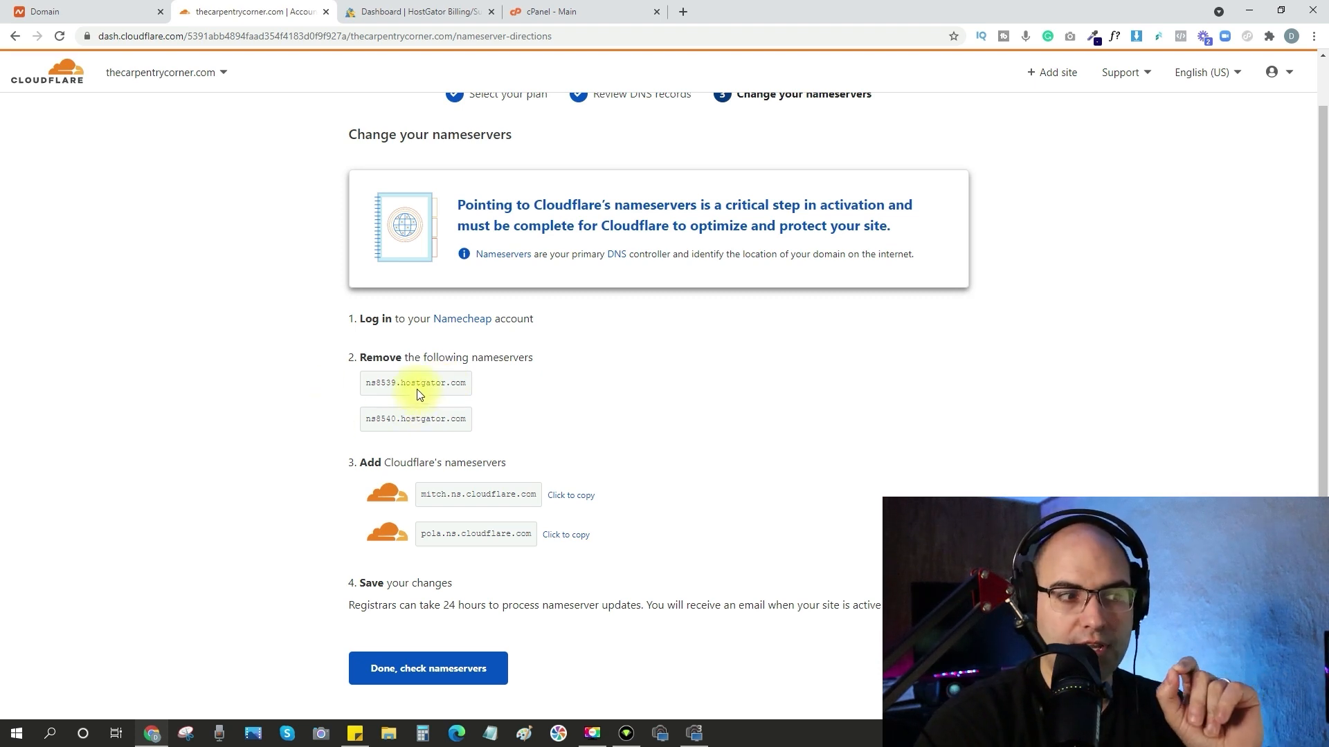
left_click(575, 497)
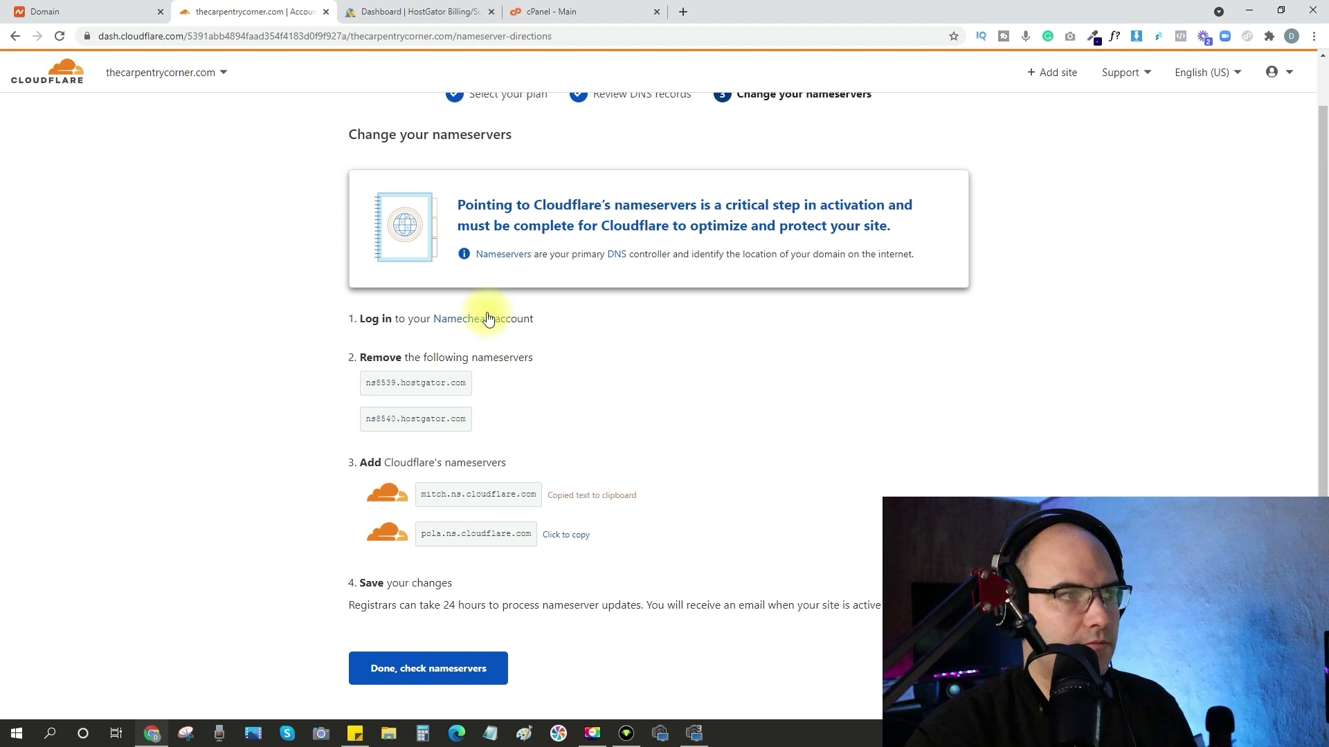
left_click(92, 12)
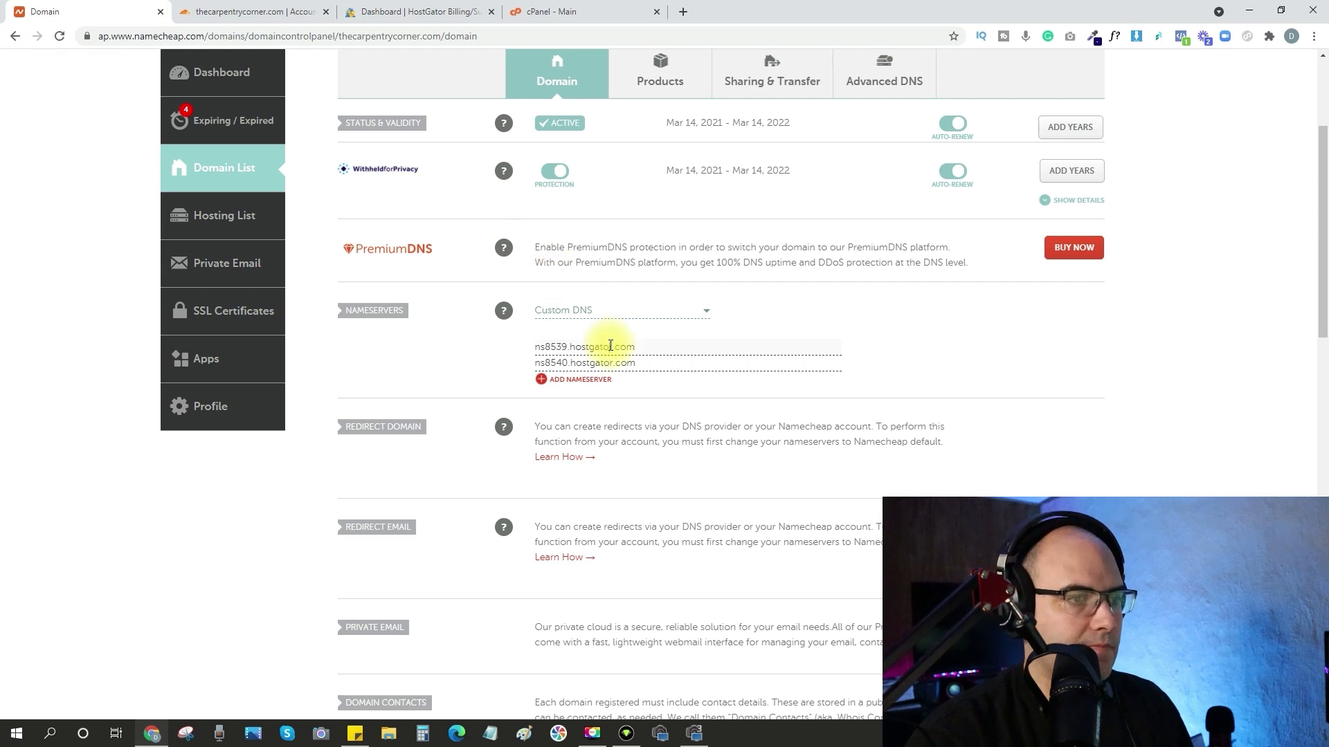
key("ctrl+v")
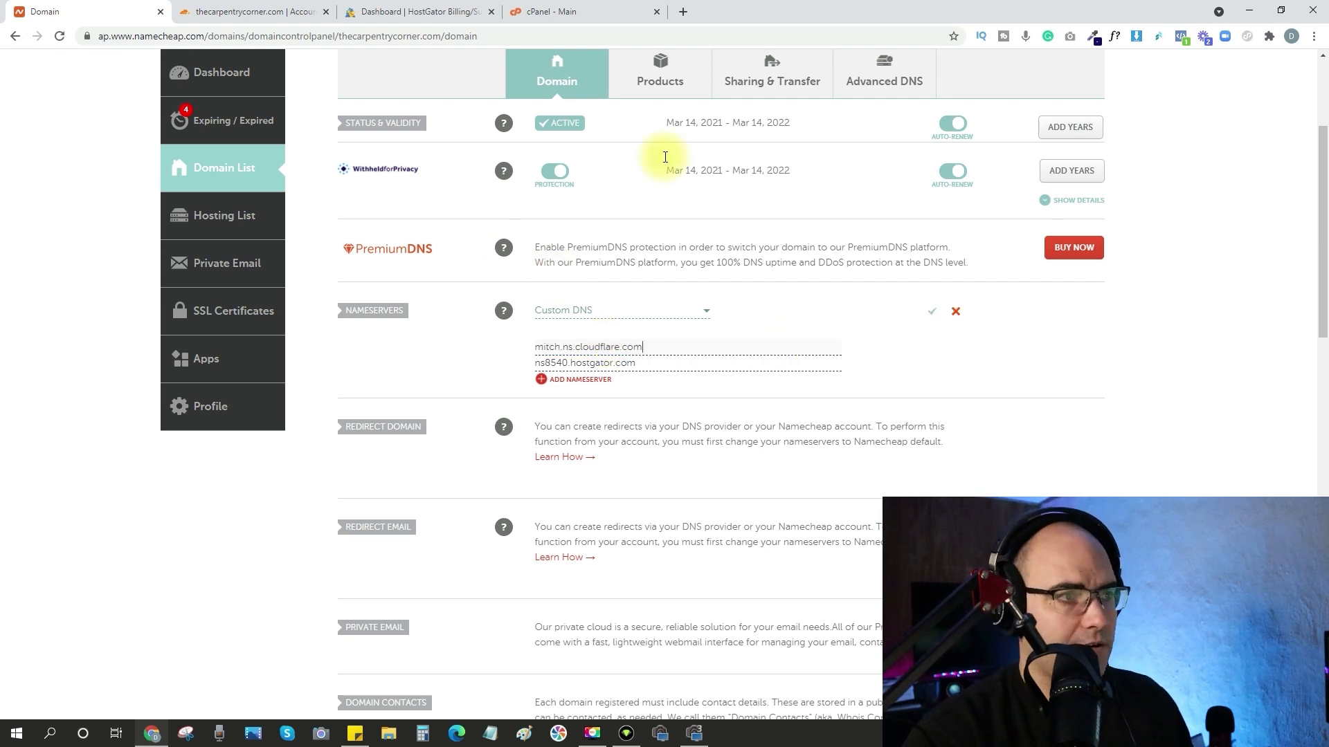
Copy Cloudflare's second nameserver, replace the domain's second nameserver in Namecheap with pola.ns.cloudflare.com, and save the nameservers.
left_click(261, 12)
left_click(566, 534)
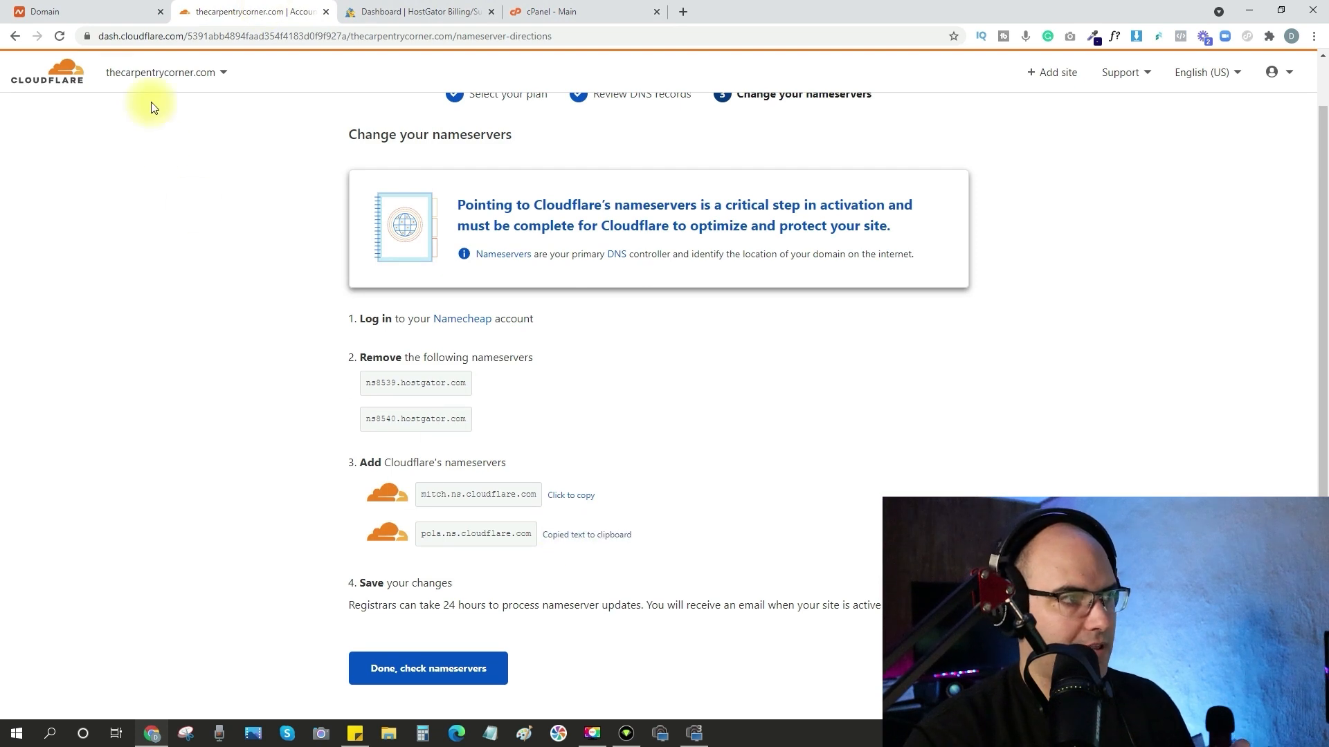
left_click(101, 10)
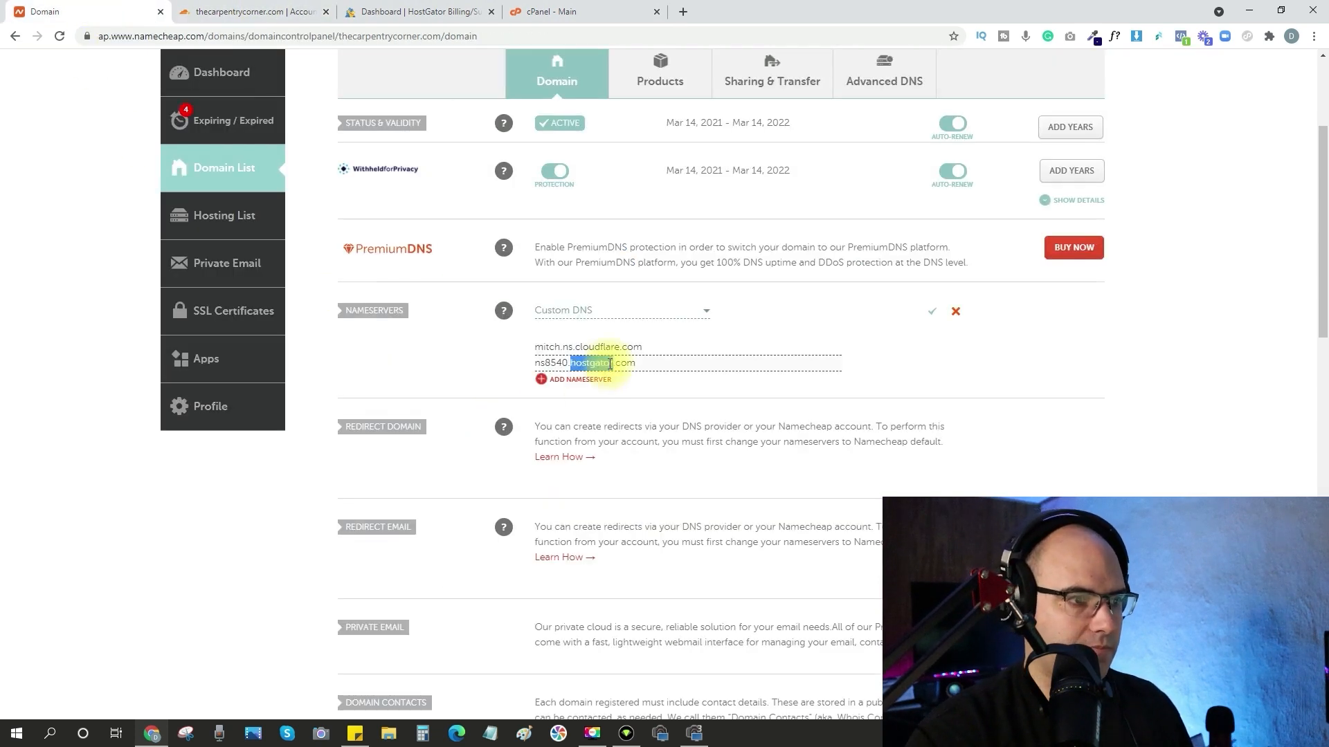
key("ctrl+v")
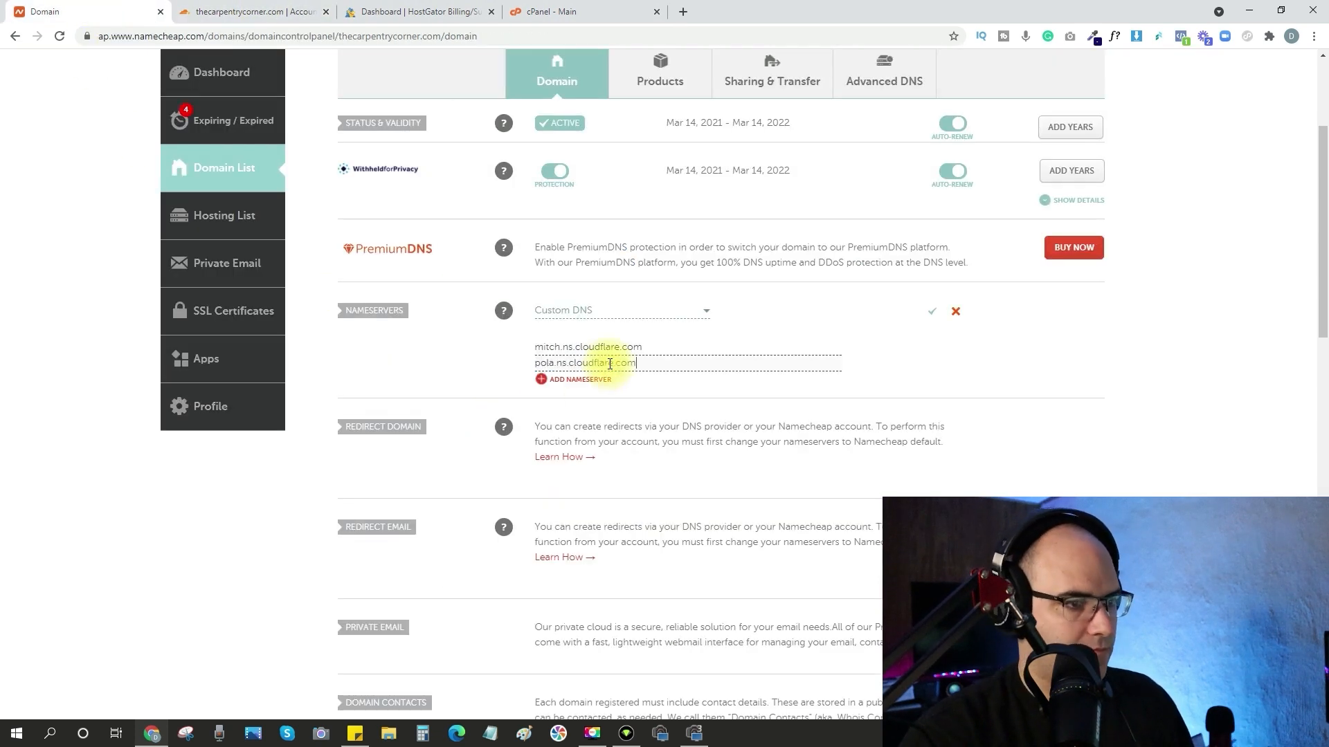
left_click(933, 317)
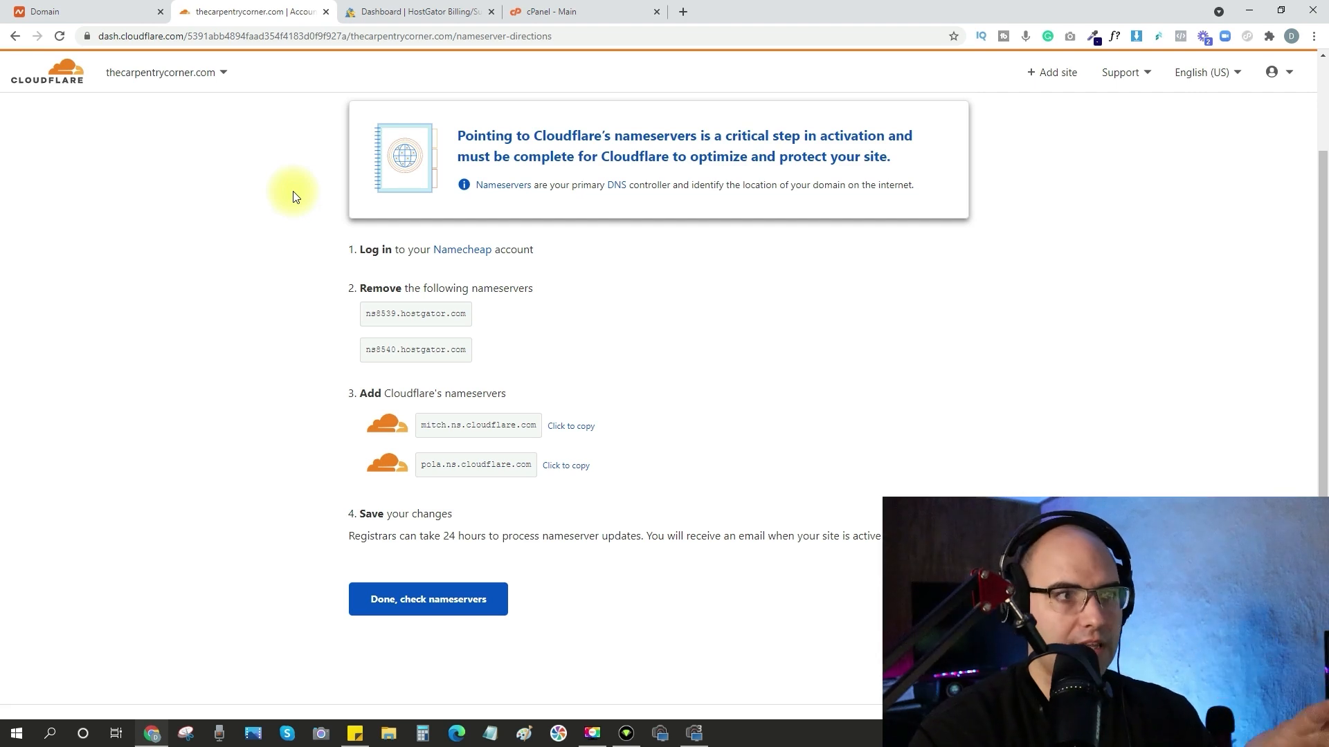
Confirm the nameserver change in Cloudflare, postpone the Quick Start Guide, and request a nameserver check.
left_click(440, 606)
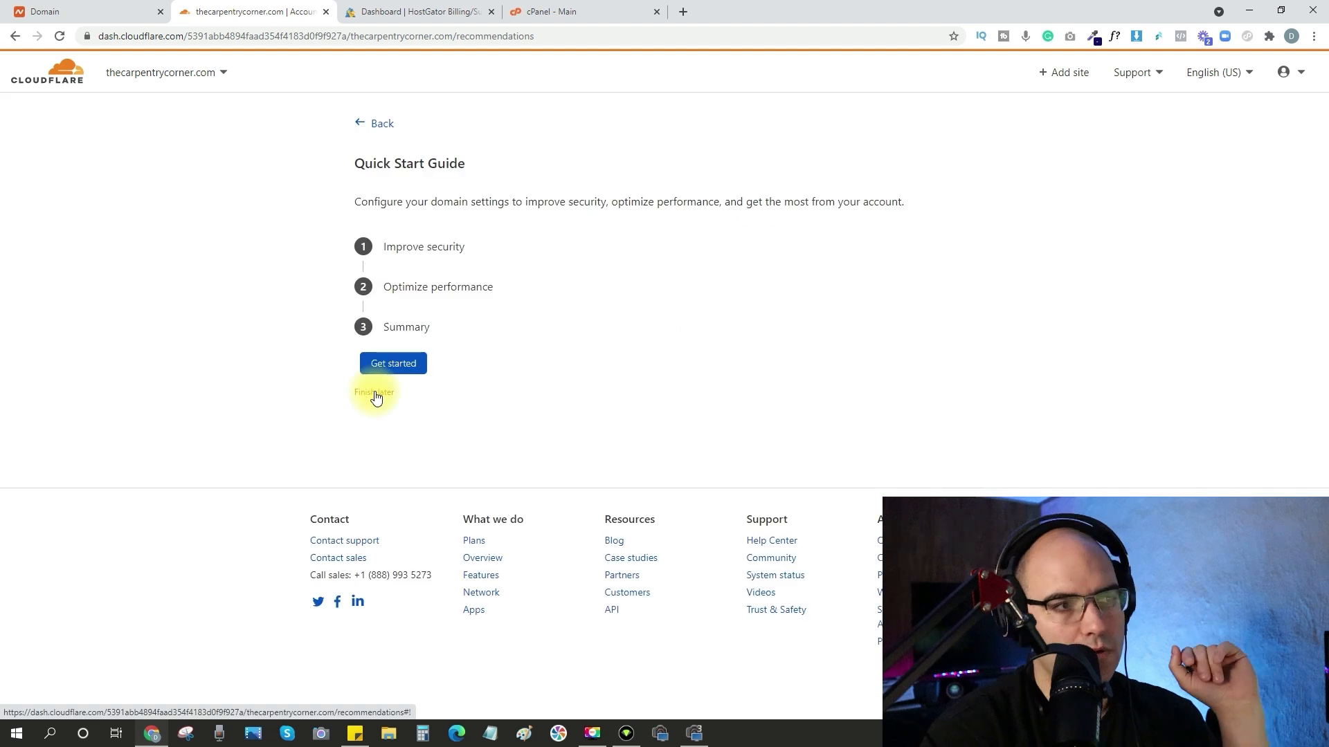
left_click(375, 393)
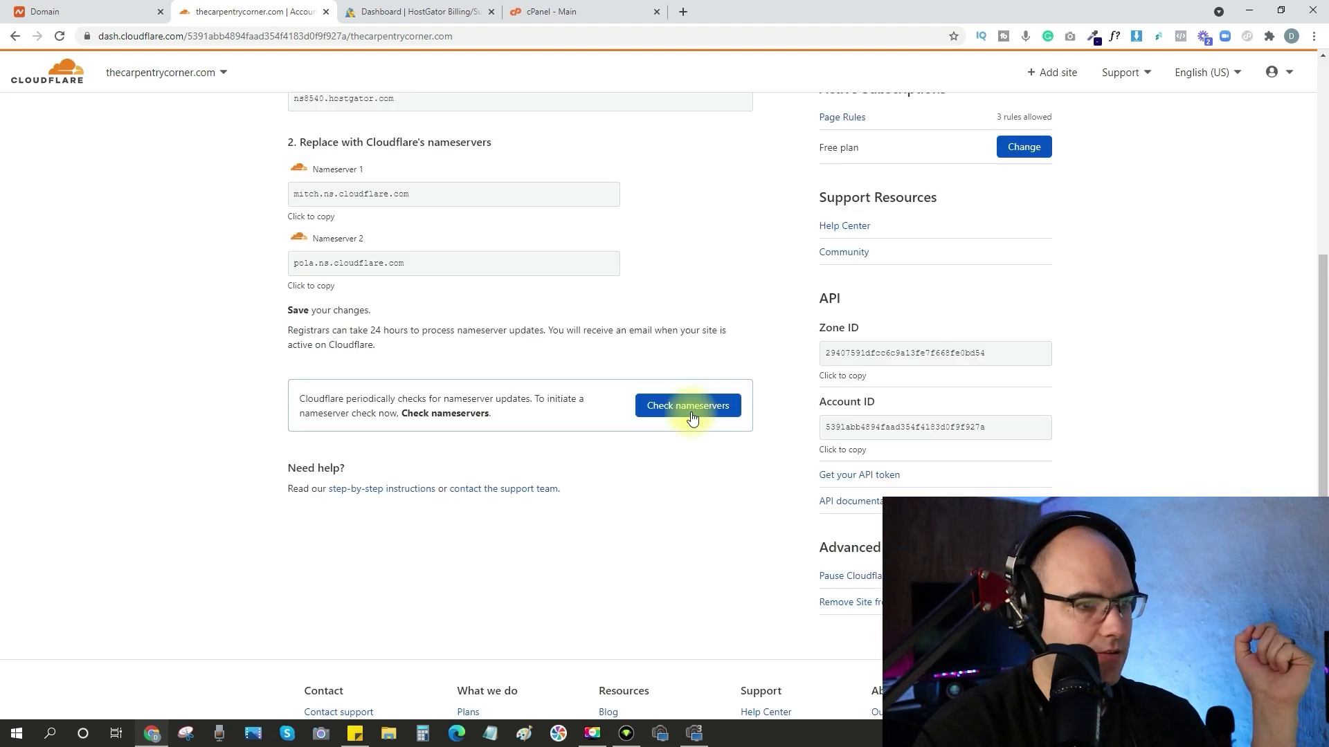
left_click(692, 412)
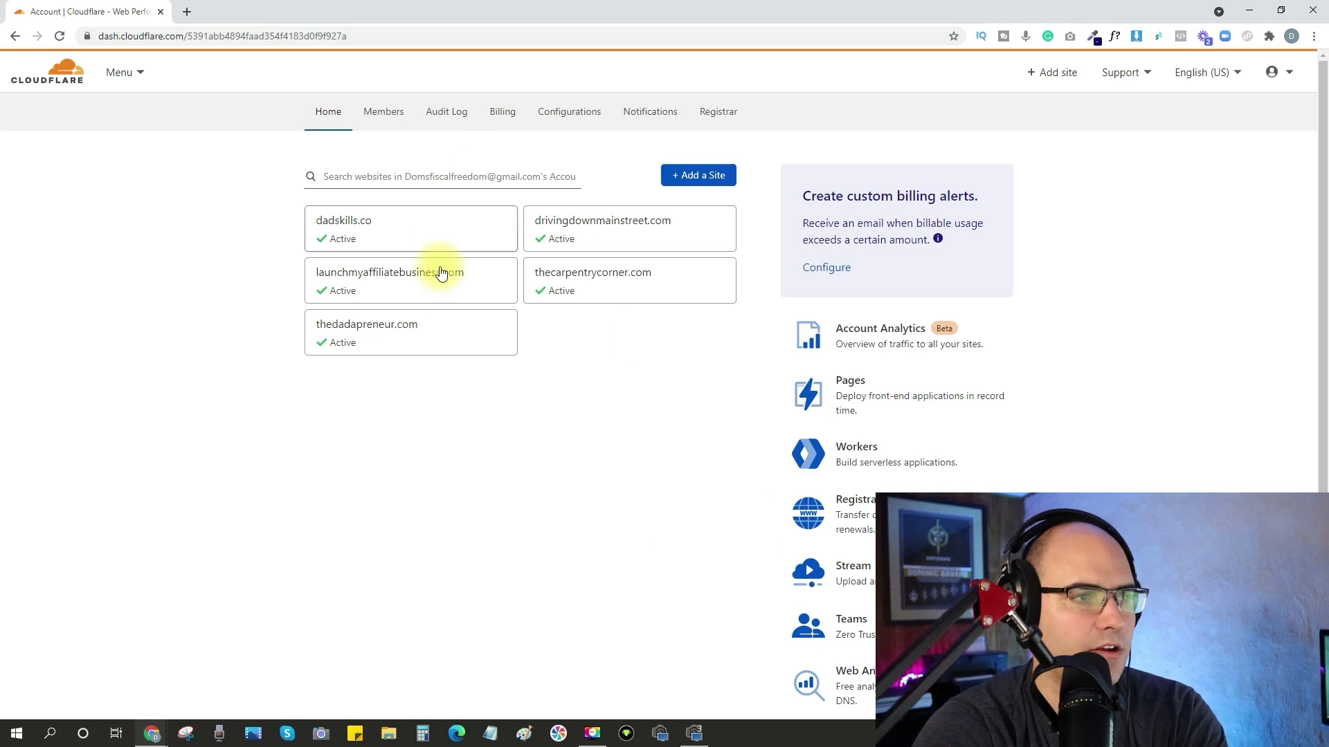
Open the DNS settings of thecarpentrycorner.com in Cloudflare and examine its DNS records and assigned nameservers.
left_click(618, 281)
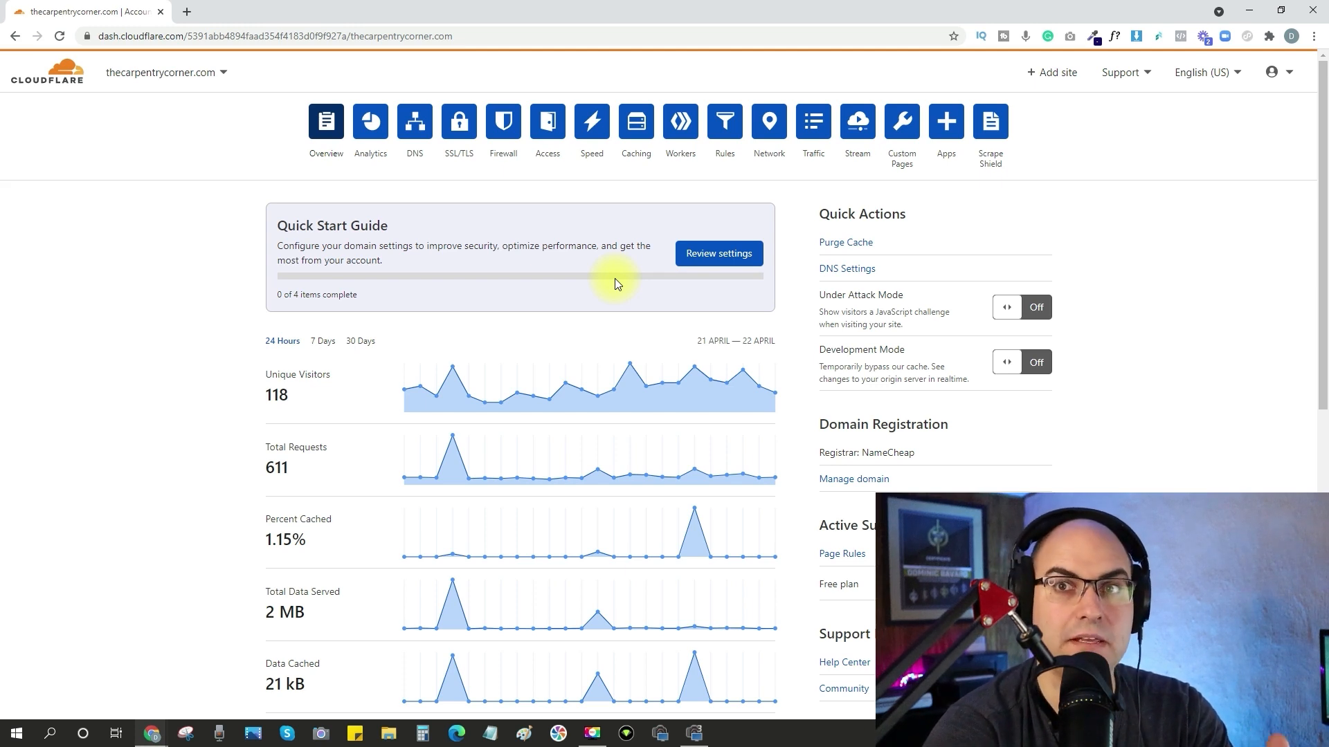
left_click(415, 125)
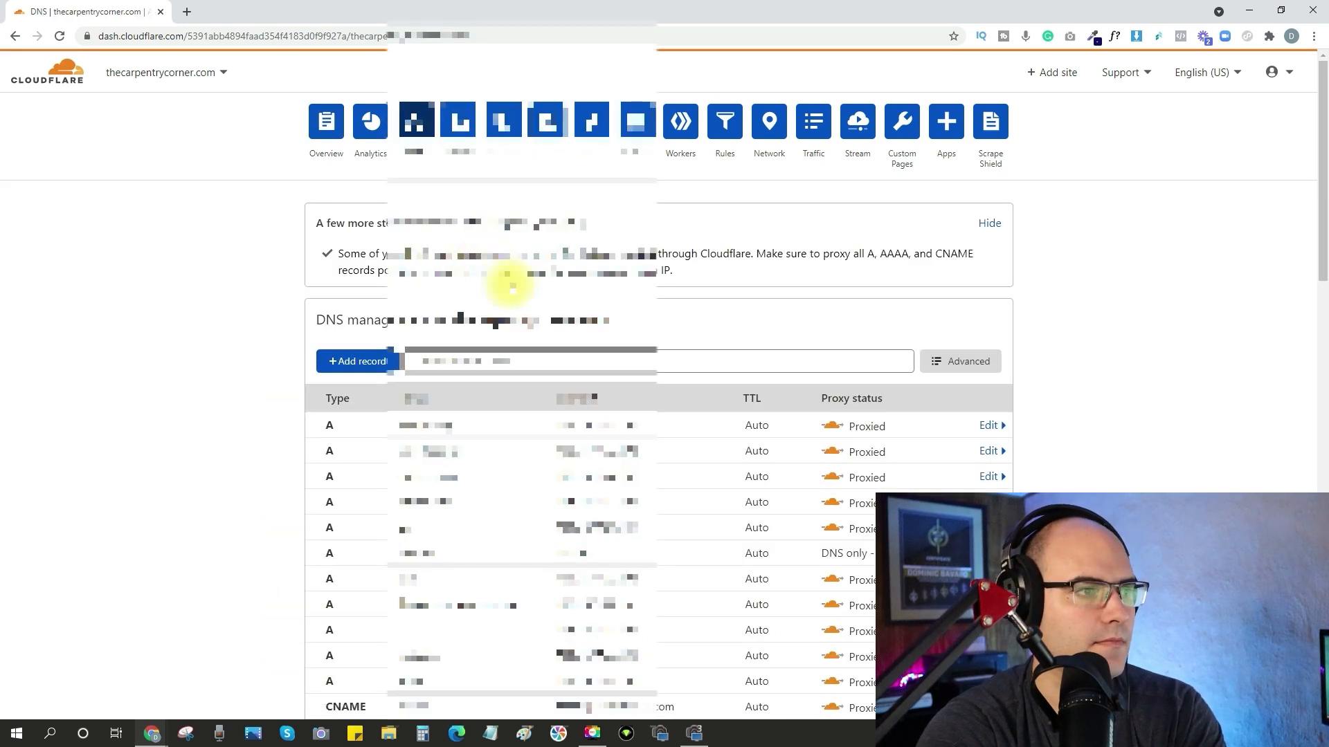
scroll(485, 253, "down", 4)
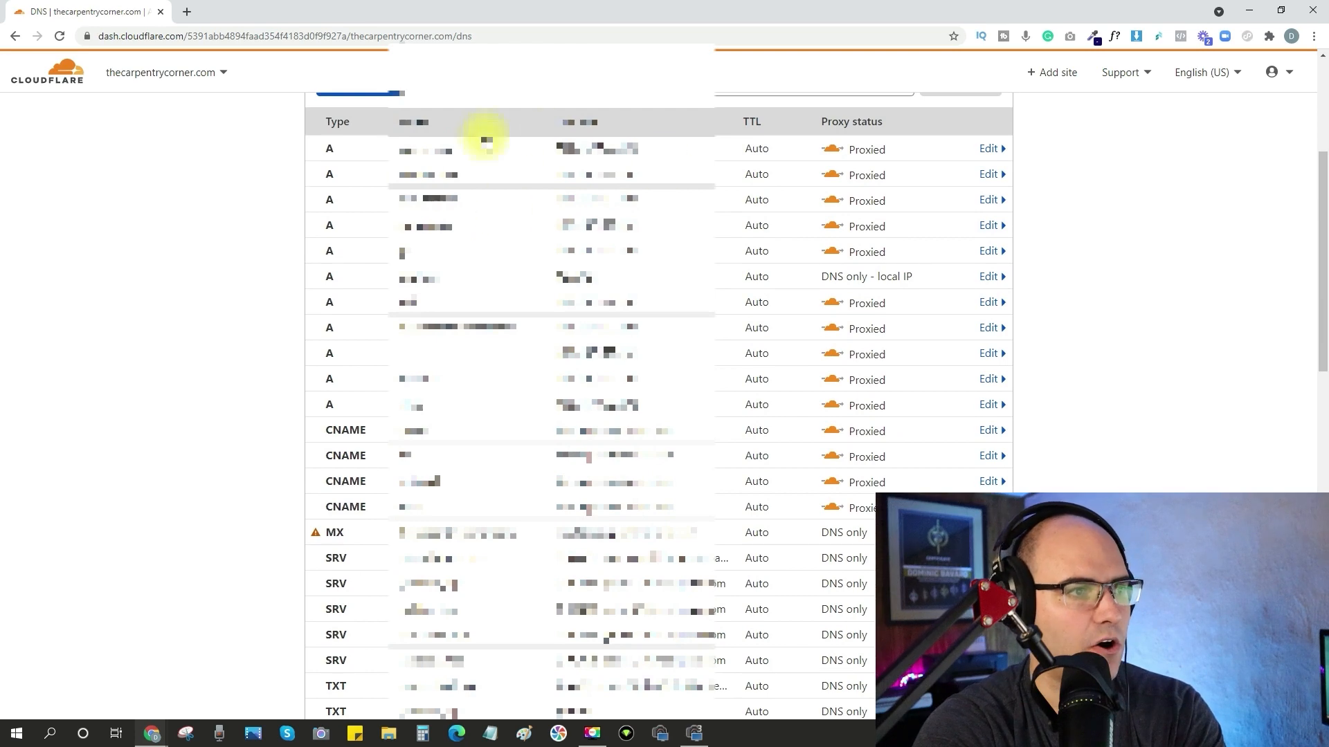
scroll(492, 152, "up", 4)
scroll(534, 359, "down", 3)
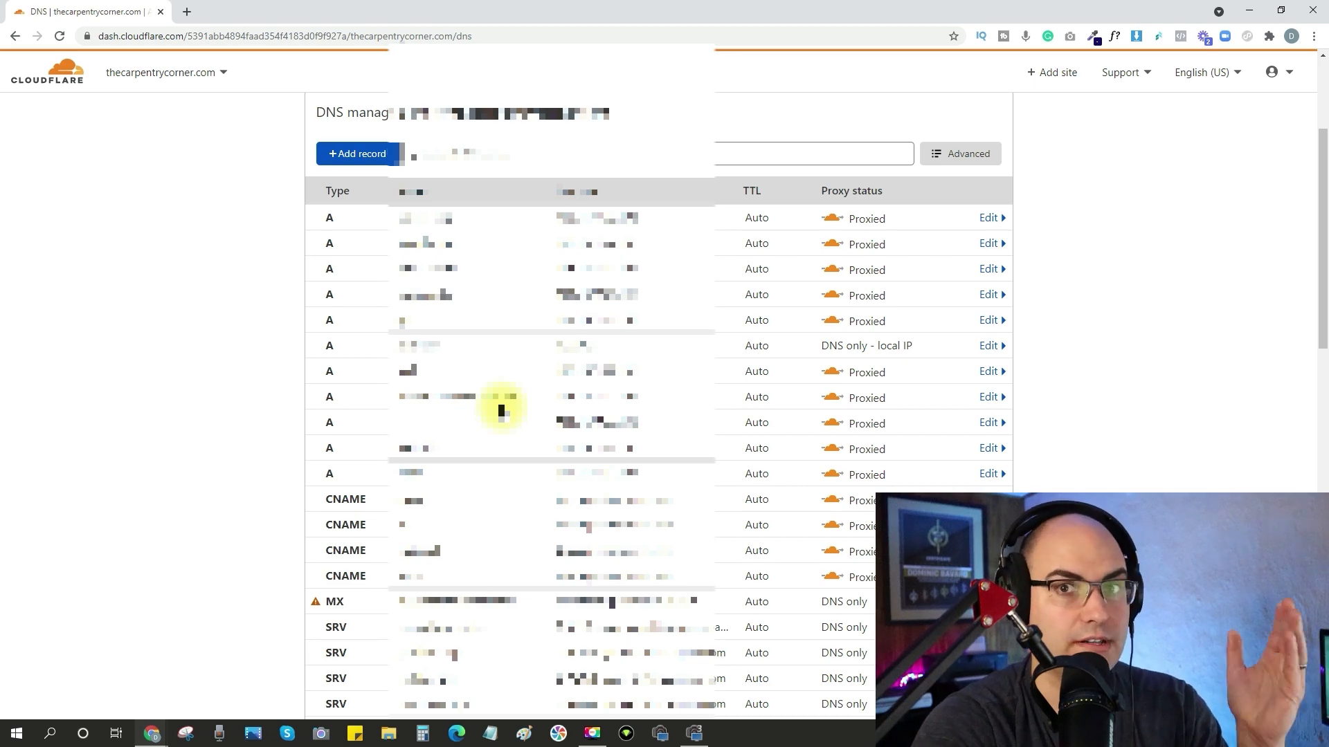
scroll(501, 411, "down", 15)
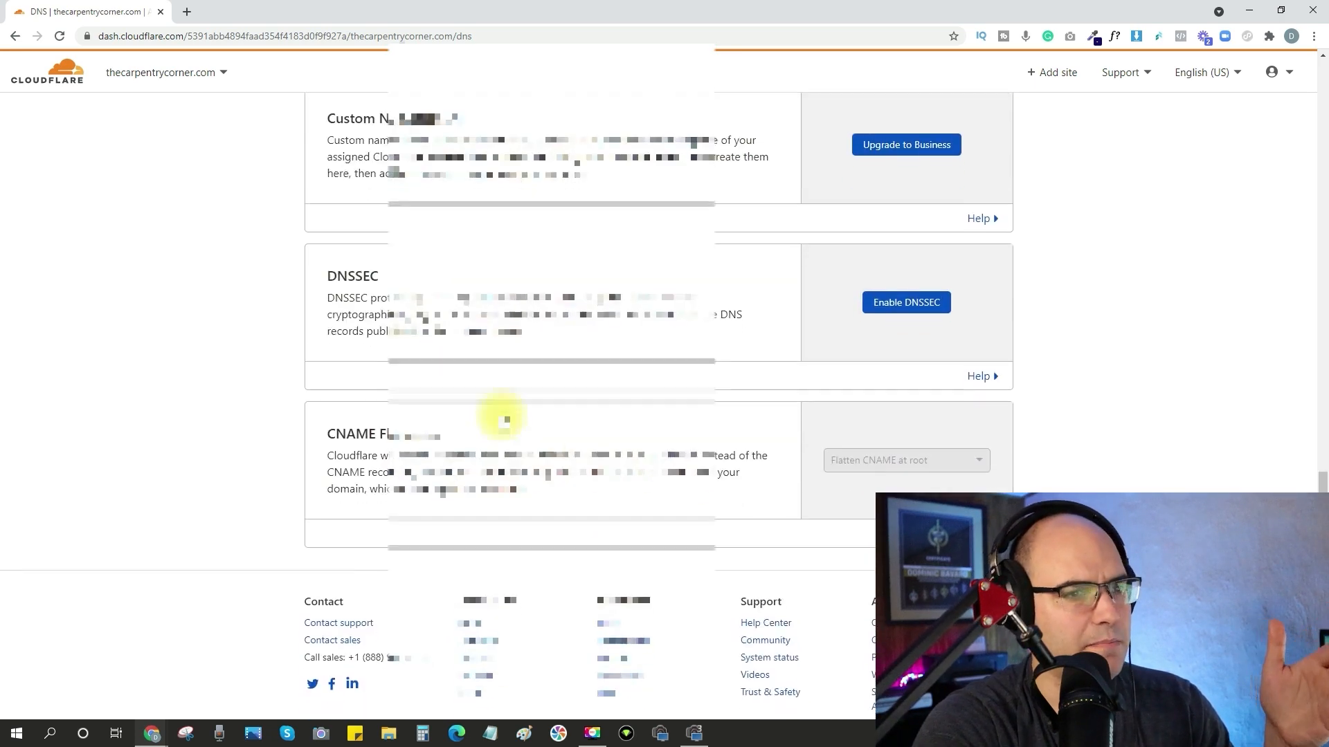
scroll(503, 419, "up", 6)
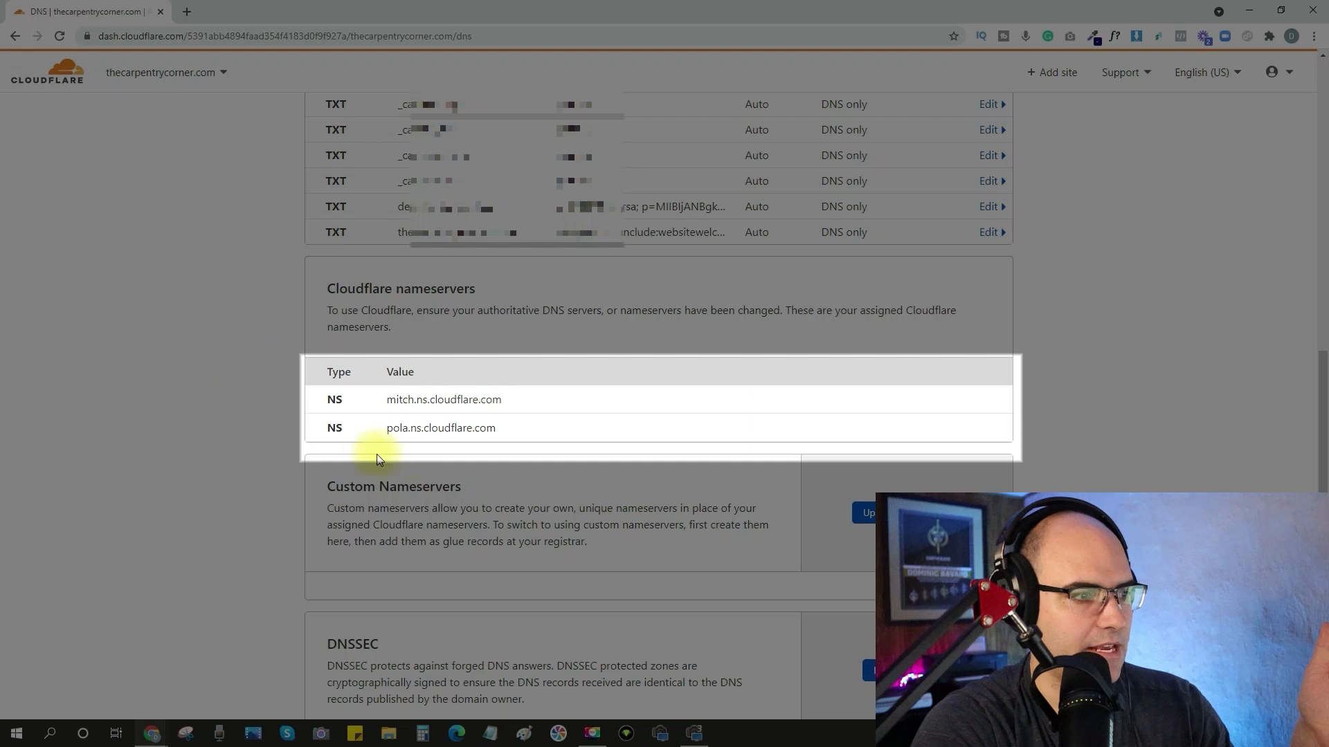
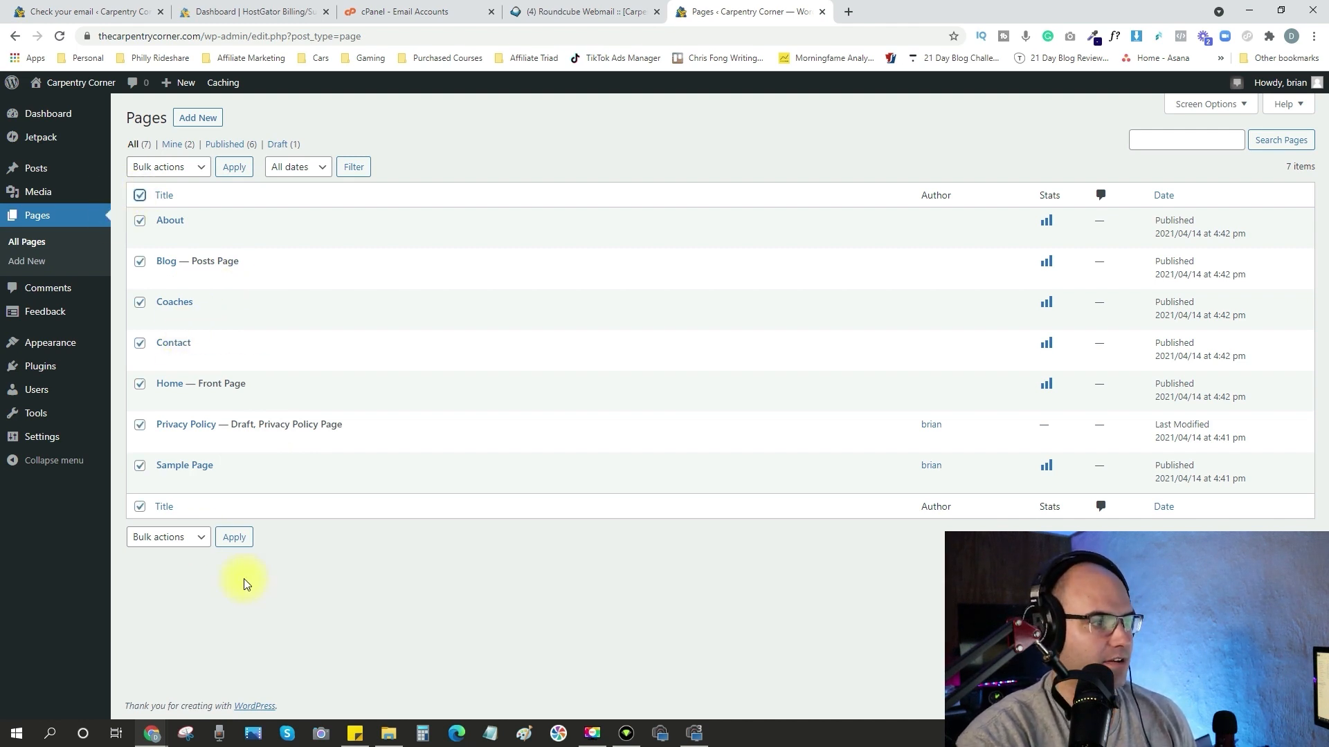
Move all the selected pages, from About through Sample Page, to the trash.
left_click(184, 172)
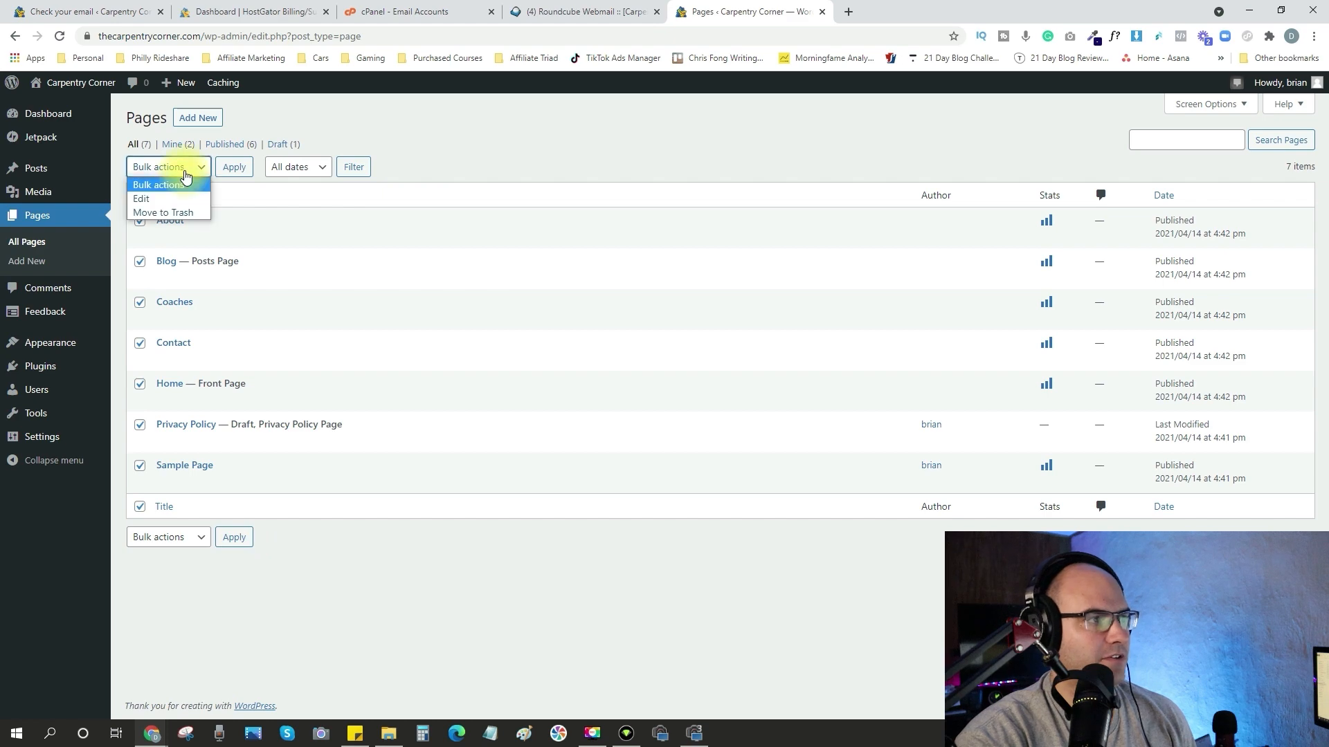
left_click(169, 212)
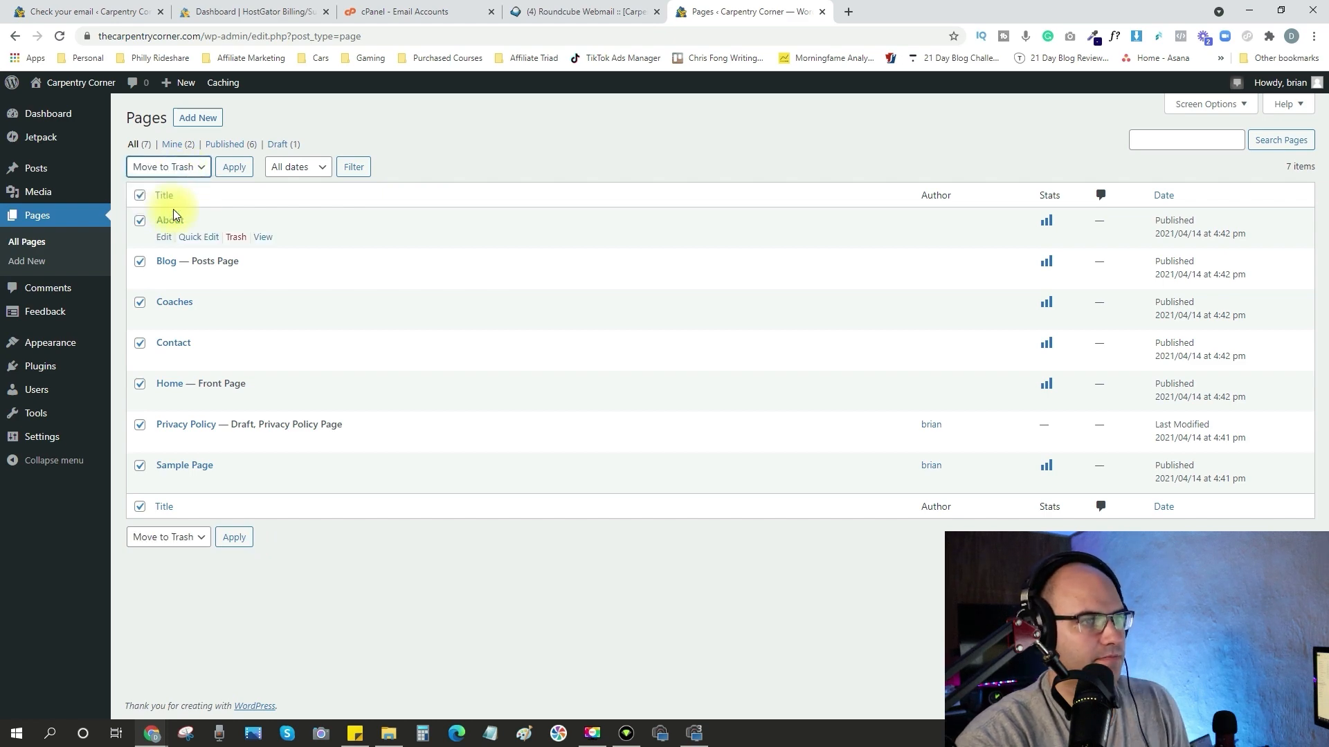
left_click(233, 168)
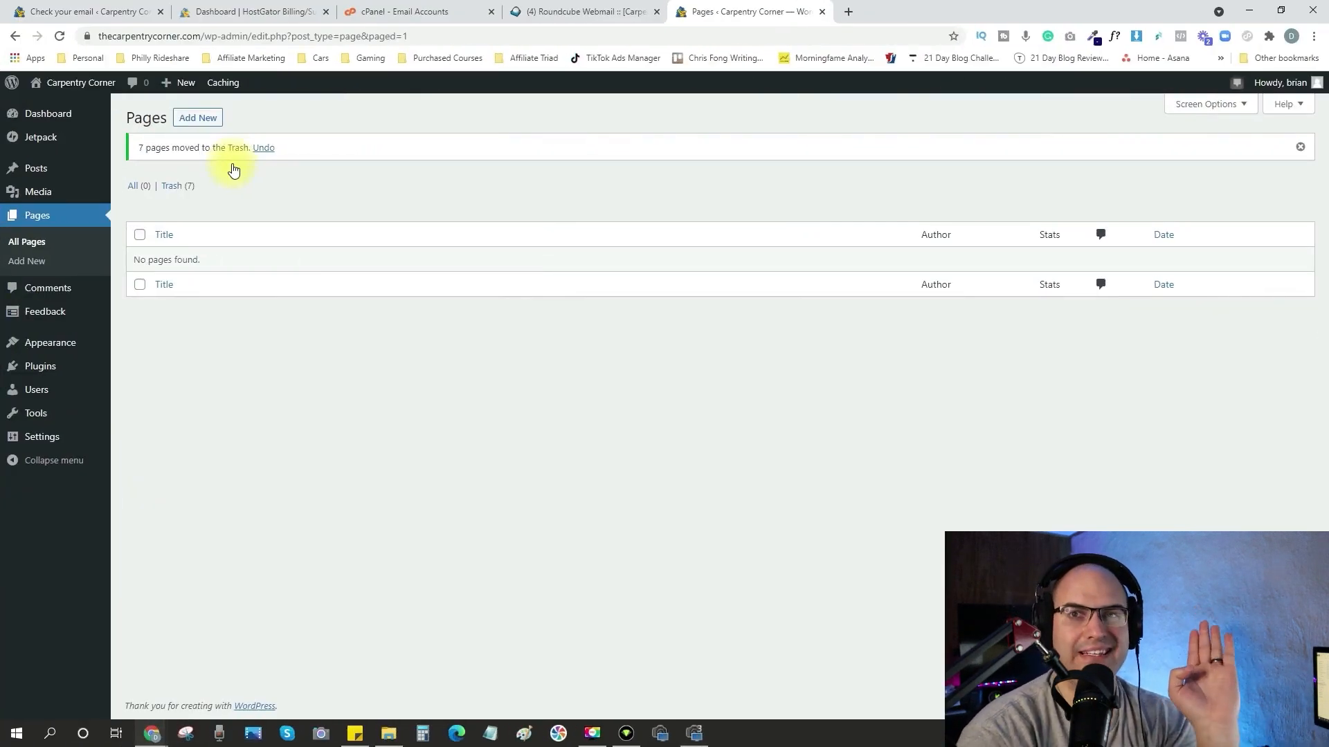
Create a new page titled Contact Us containing an invitation for questions or suggestions, the mailing address and the contact e-mail.
left_click(213, 119)
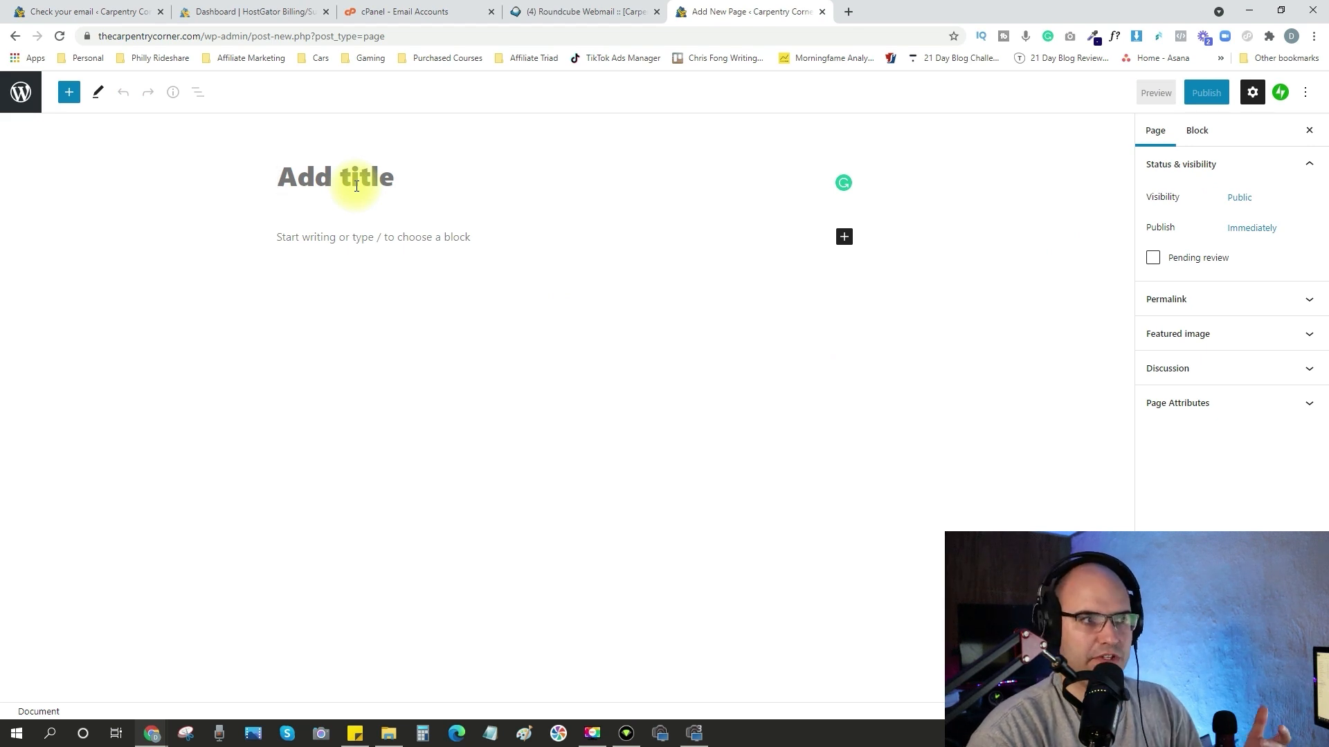
key("ctrl+v")
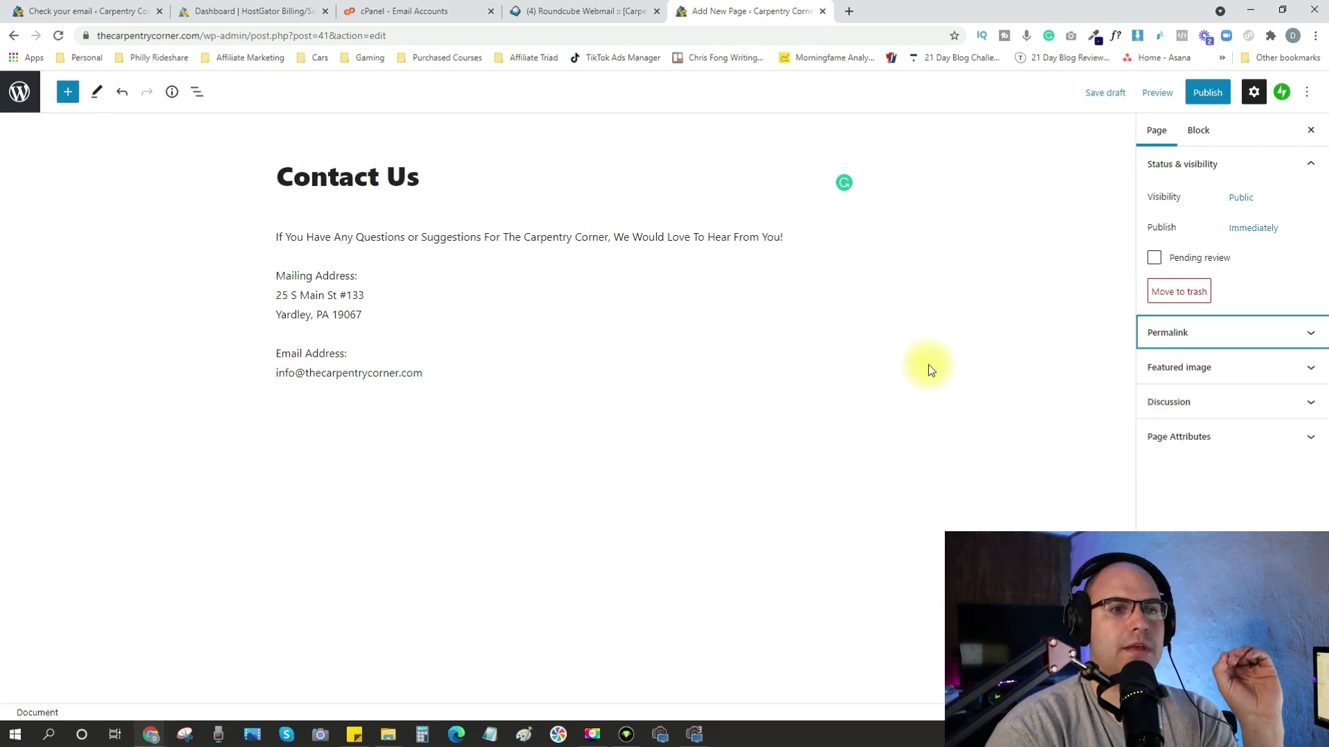
Review the Contact Us page's URL slug, comment setting and featured image options.
left_click(1305, 335)
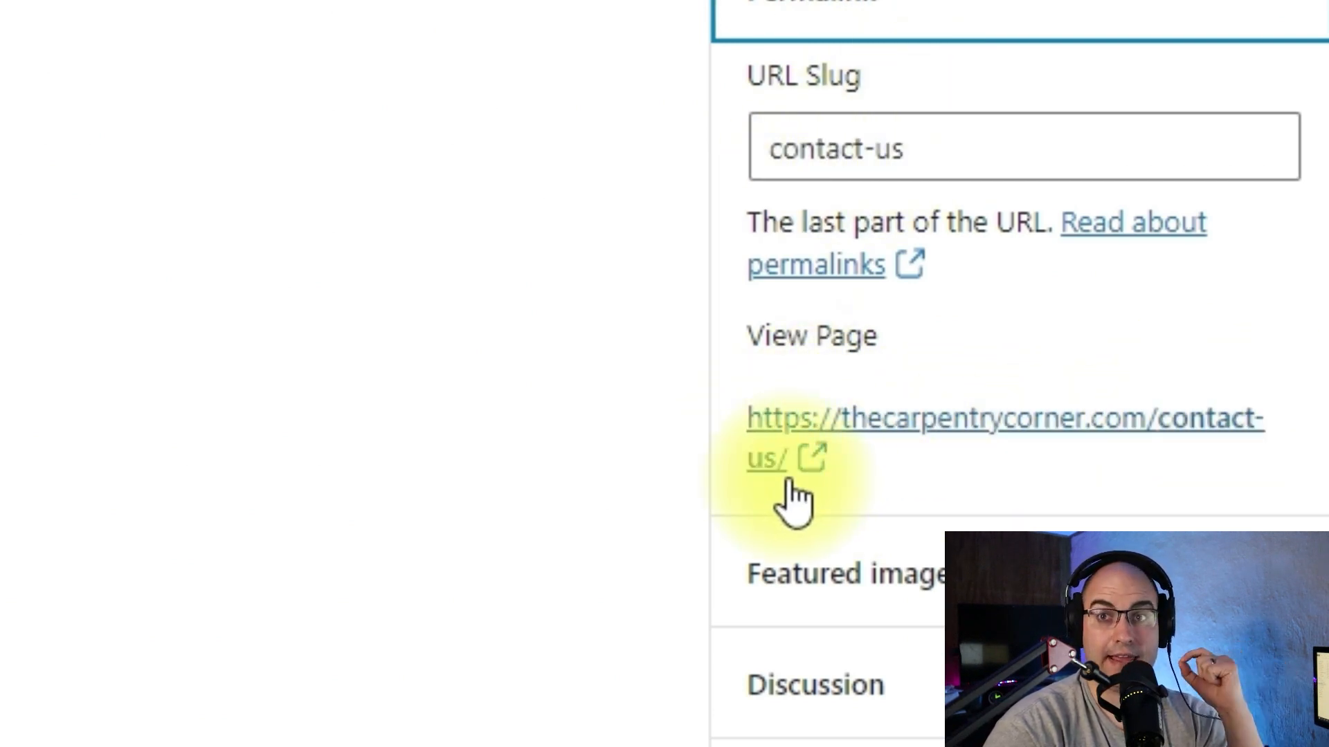
left_click(1312, 332)
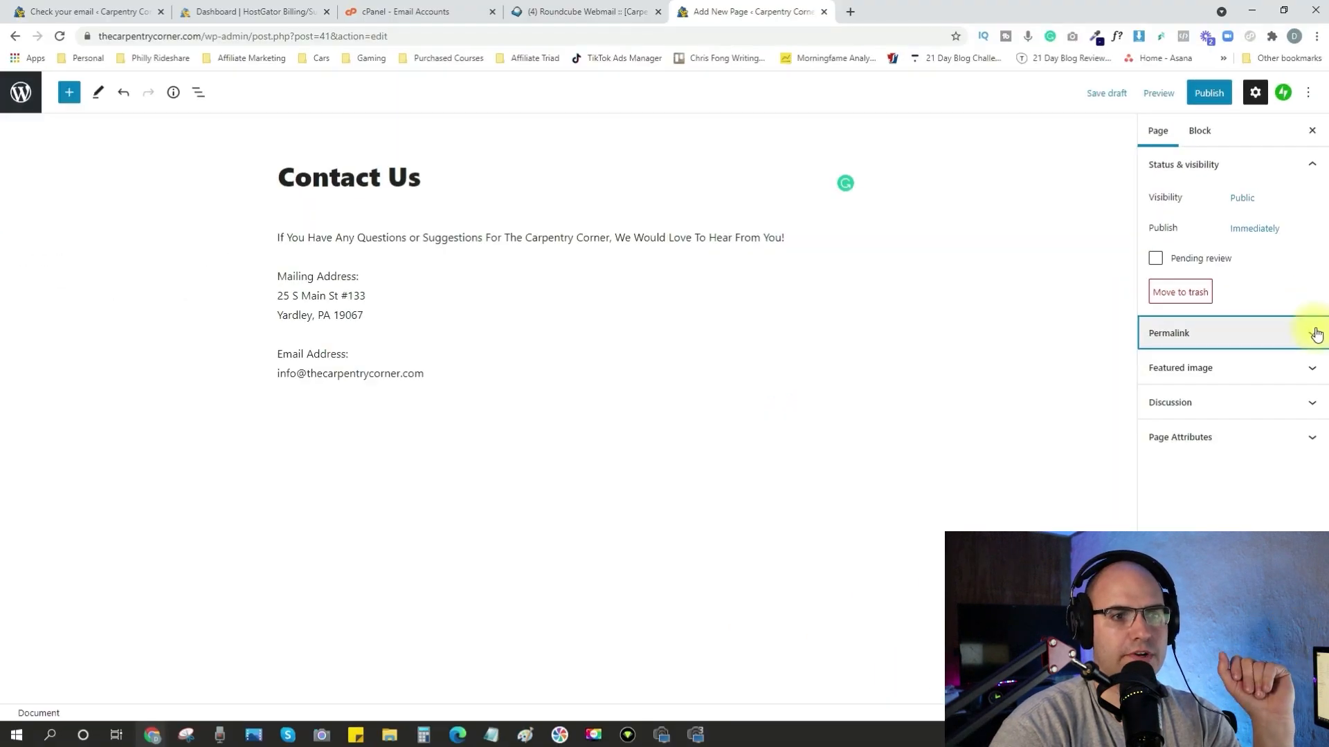
left_click(1312, 407)
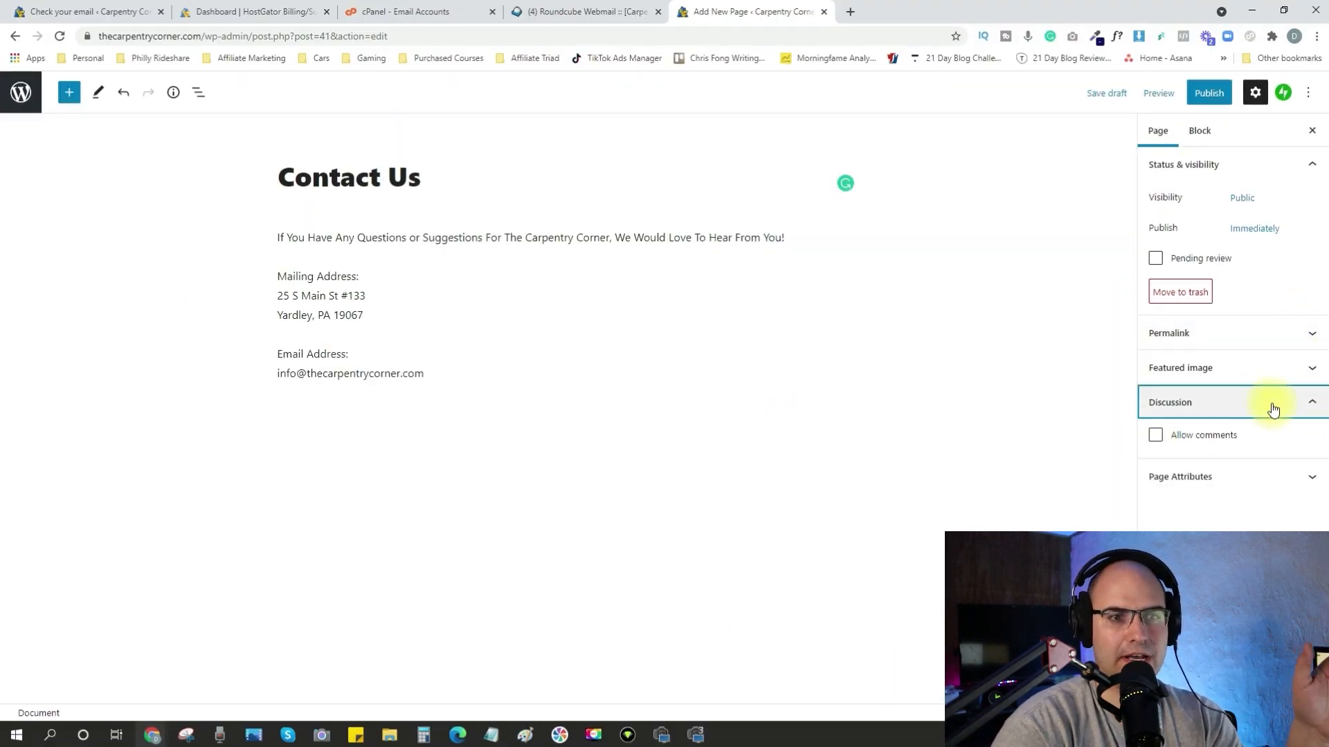
left_click(1313, 404)
left_click(1314, 368)
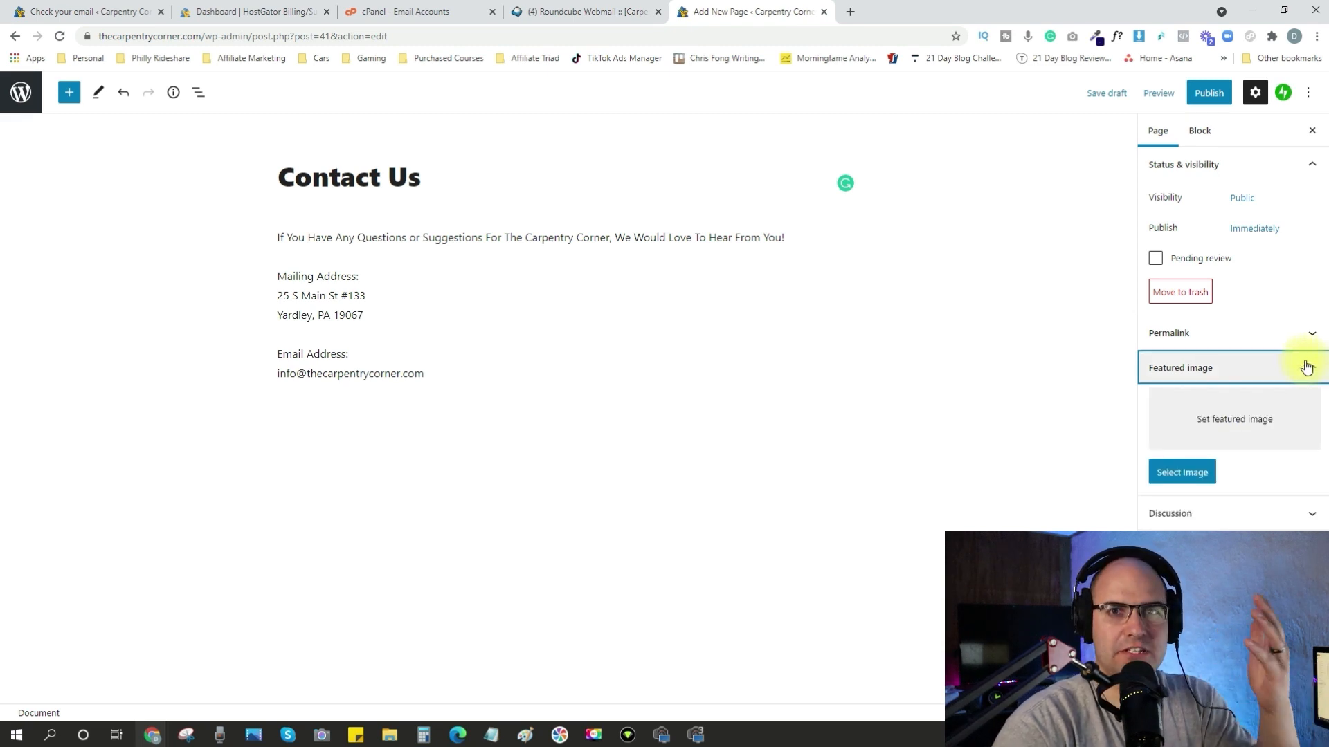
Open pexels.com, search it for "contact us", and download the photo of the black rotary telephone.
left_click(849, 13)
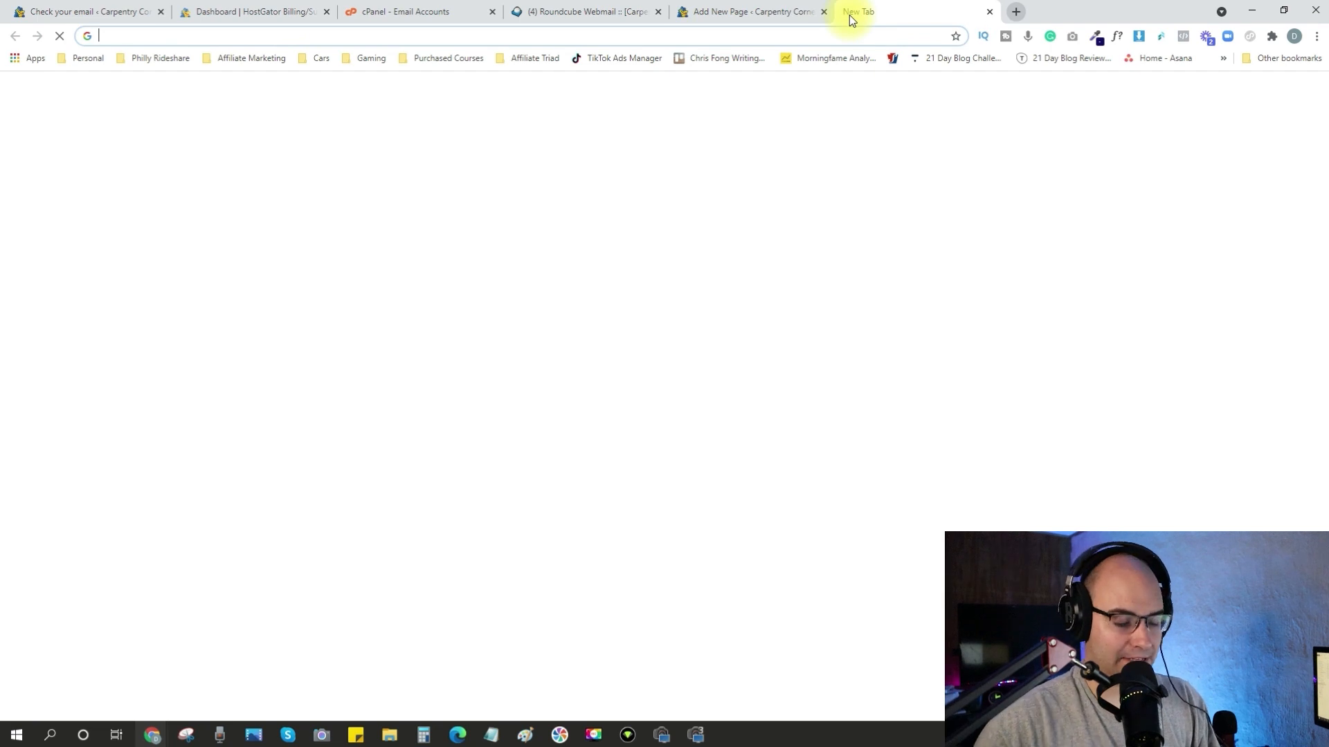
type("pexels.com")
key("Return")
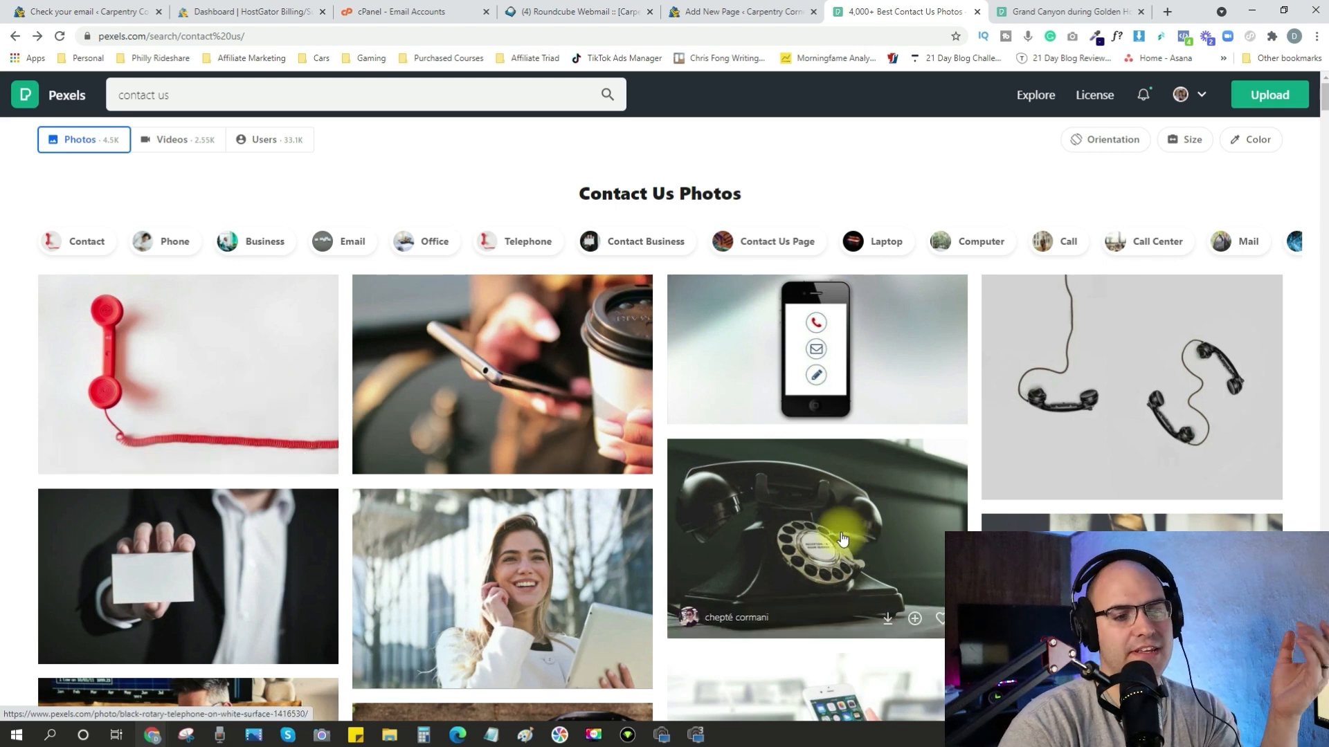
left_click(887, 618)
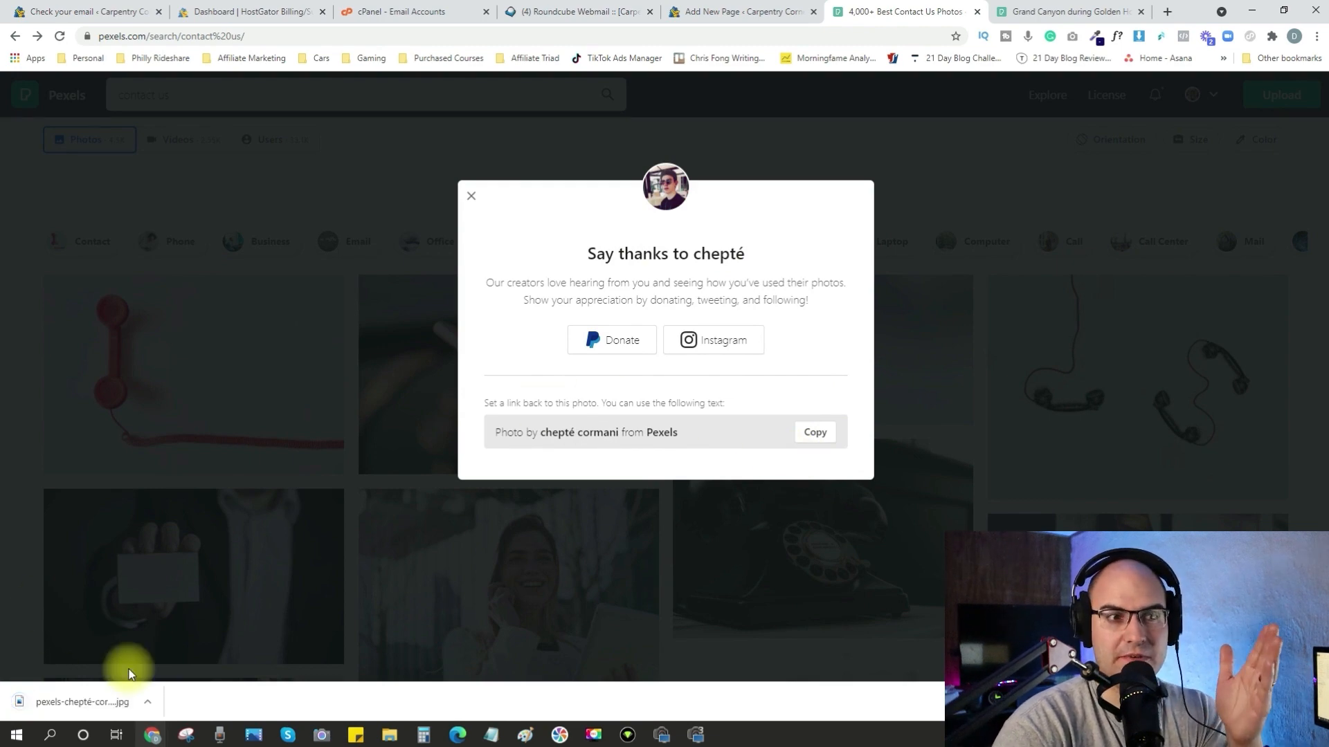
Upload the downloaded telephone photo, title it old-phone, and set it as the Contact Us page's featured image.
left_click(741, 11)
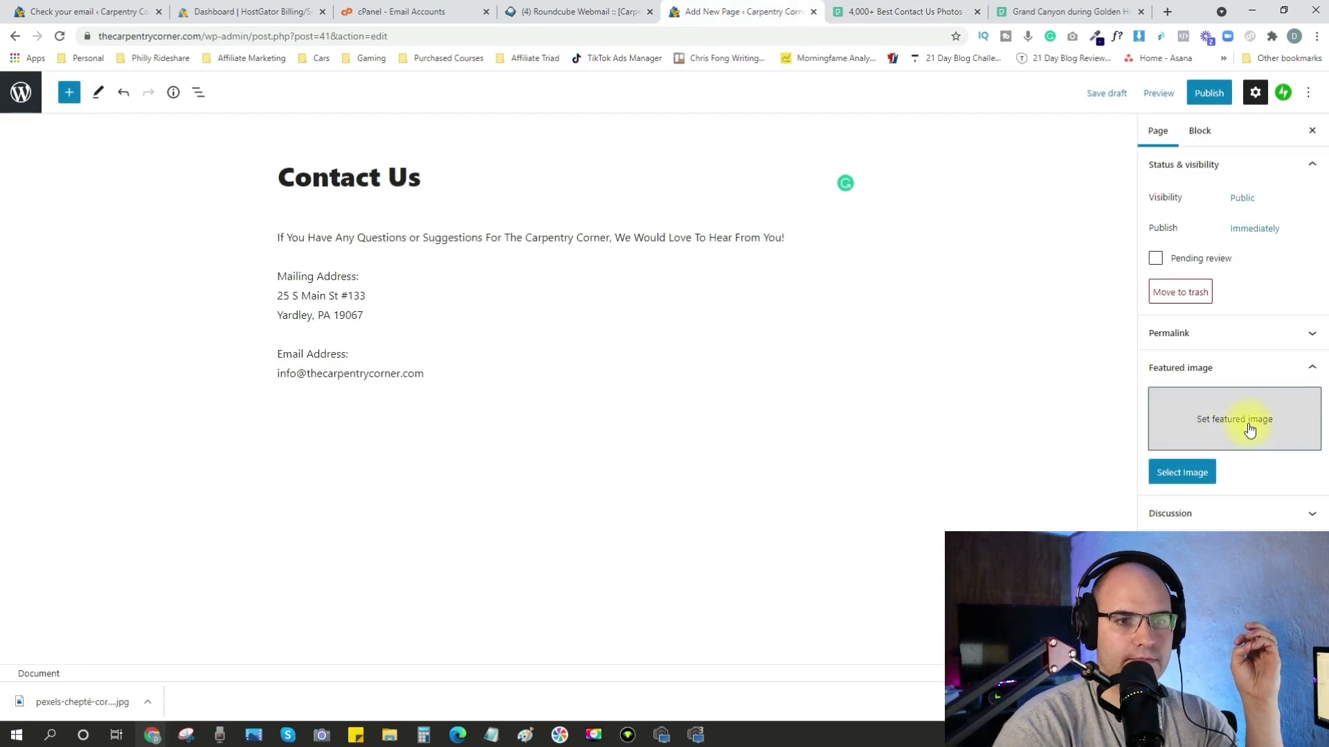
left_click(1250, 429)
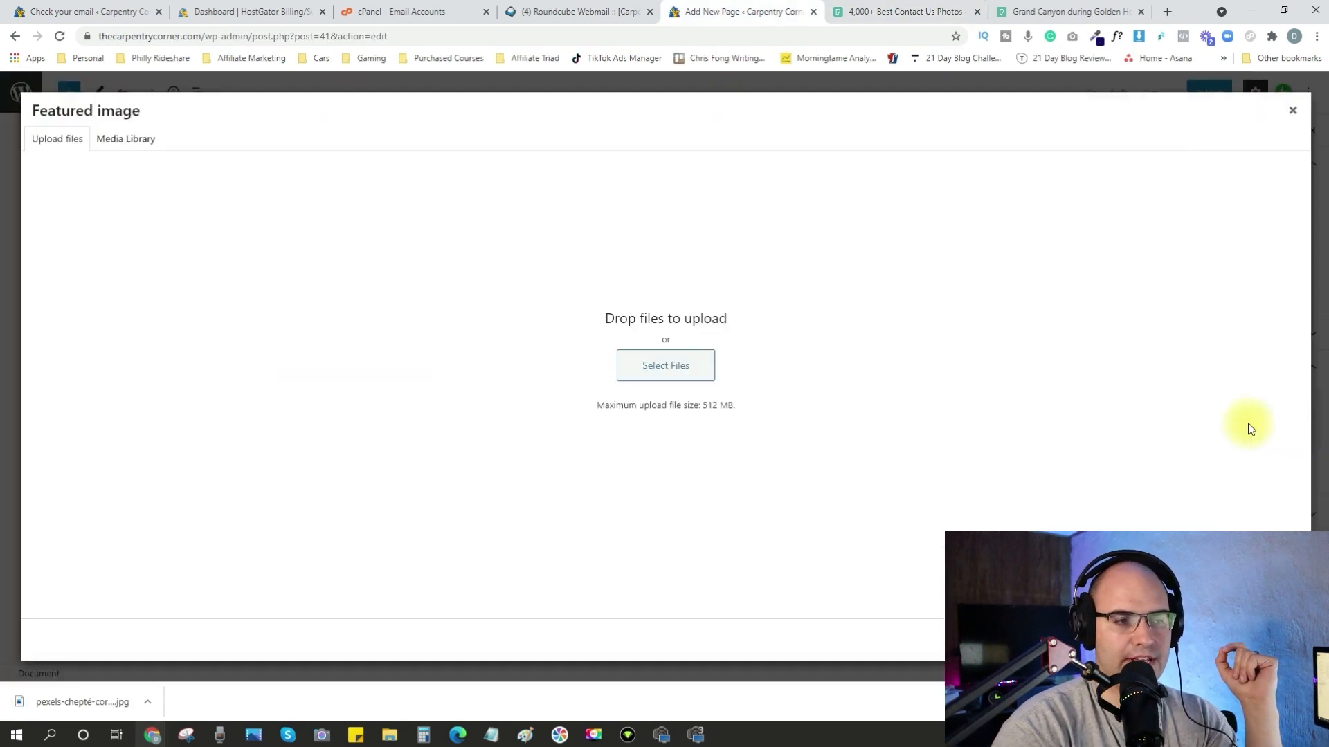
left_click(694, 375)
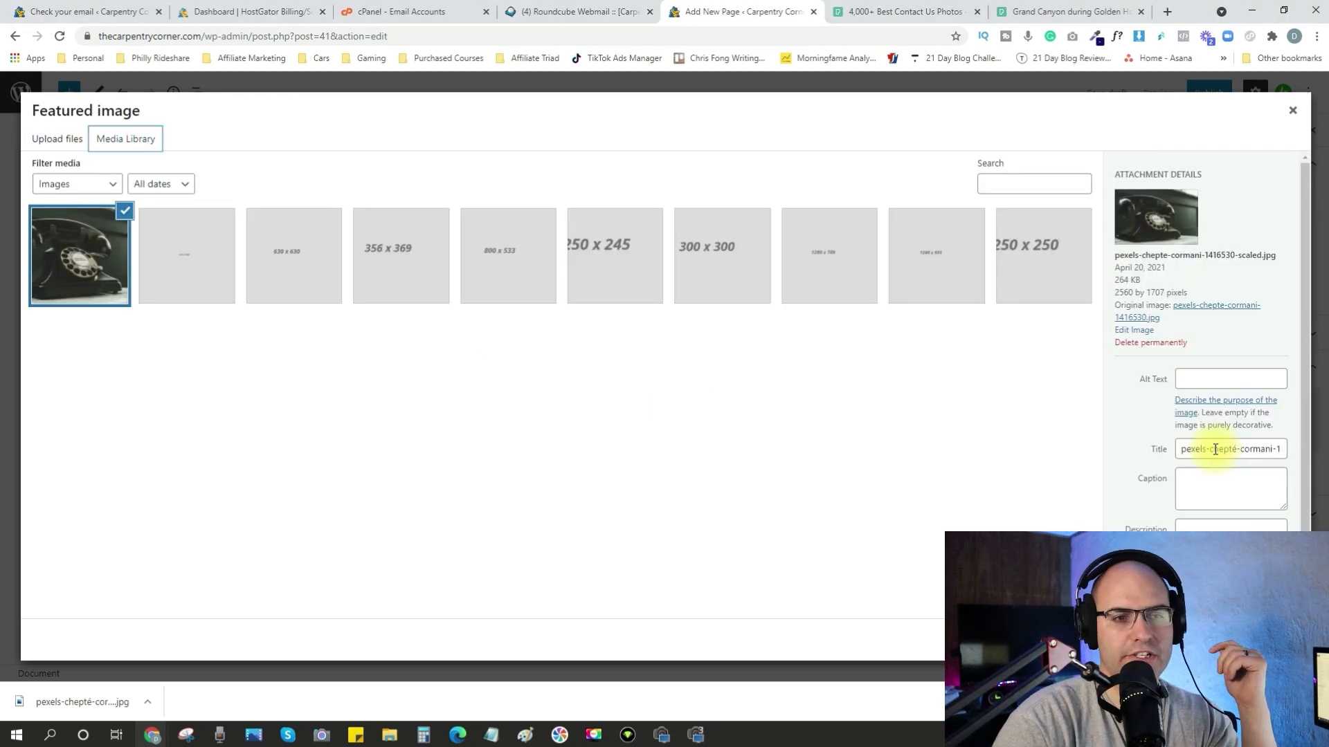
triple_click(1215, 450)
type("old-phone")
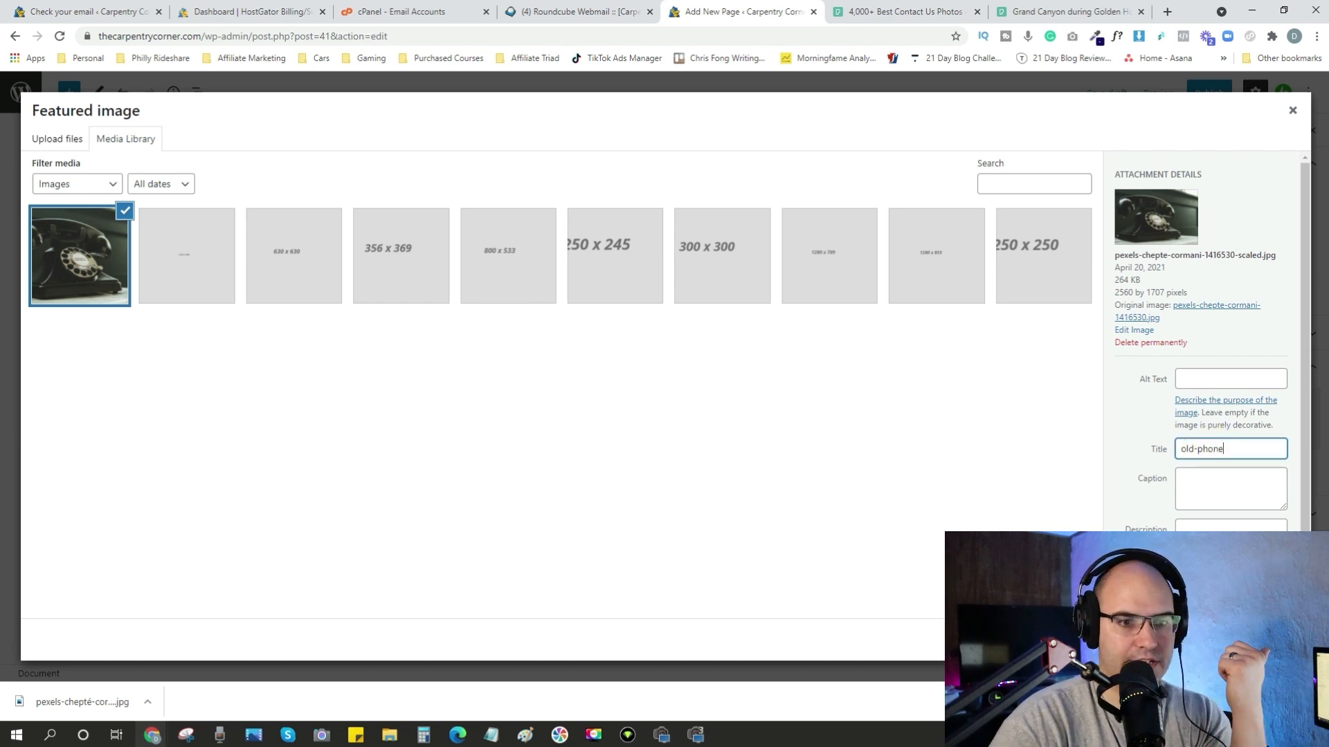
left_click(1256, 640)
left_click(1292, 370)
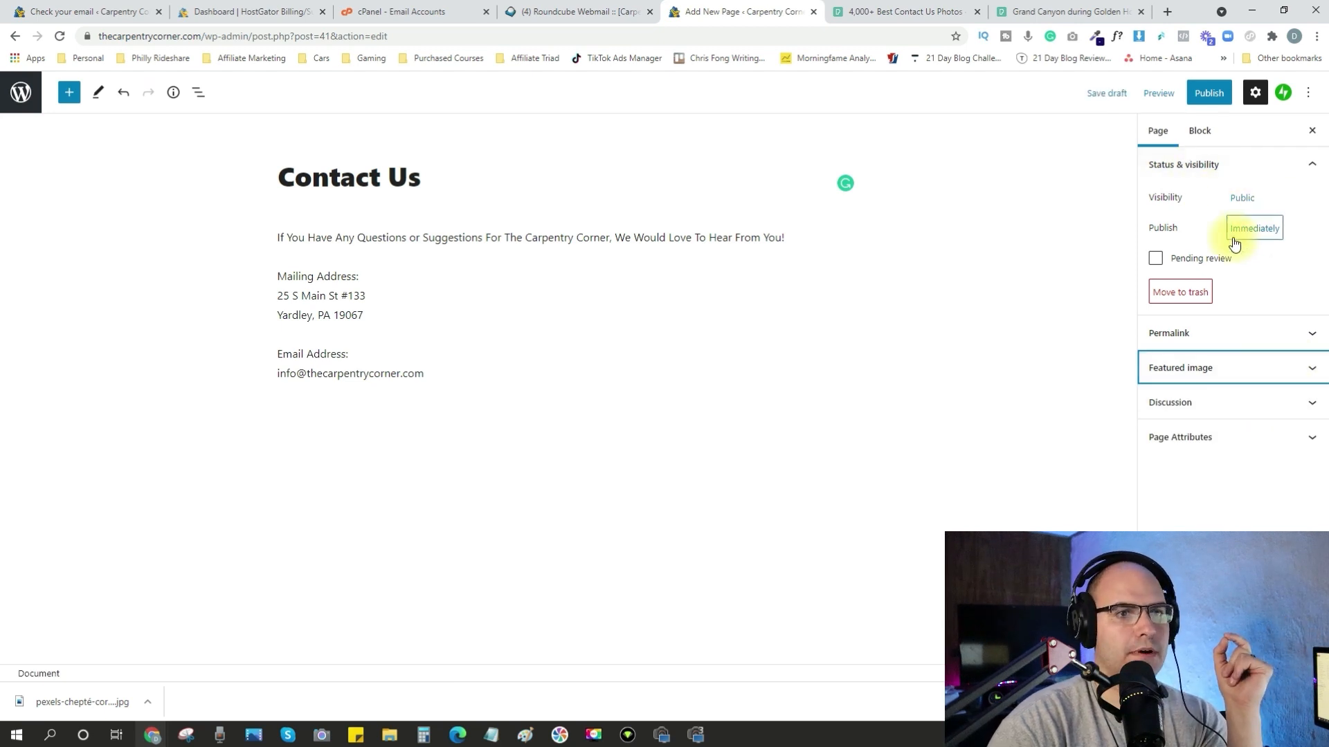
Publish the Contact Us page and review its live version down to the contact details.
left_click(1213, 97)
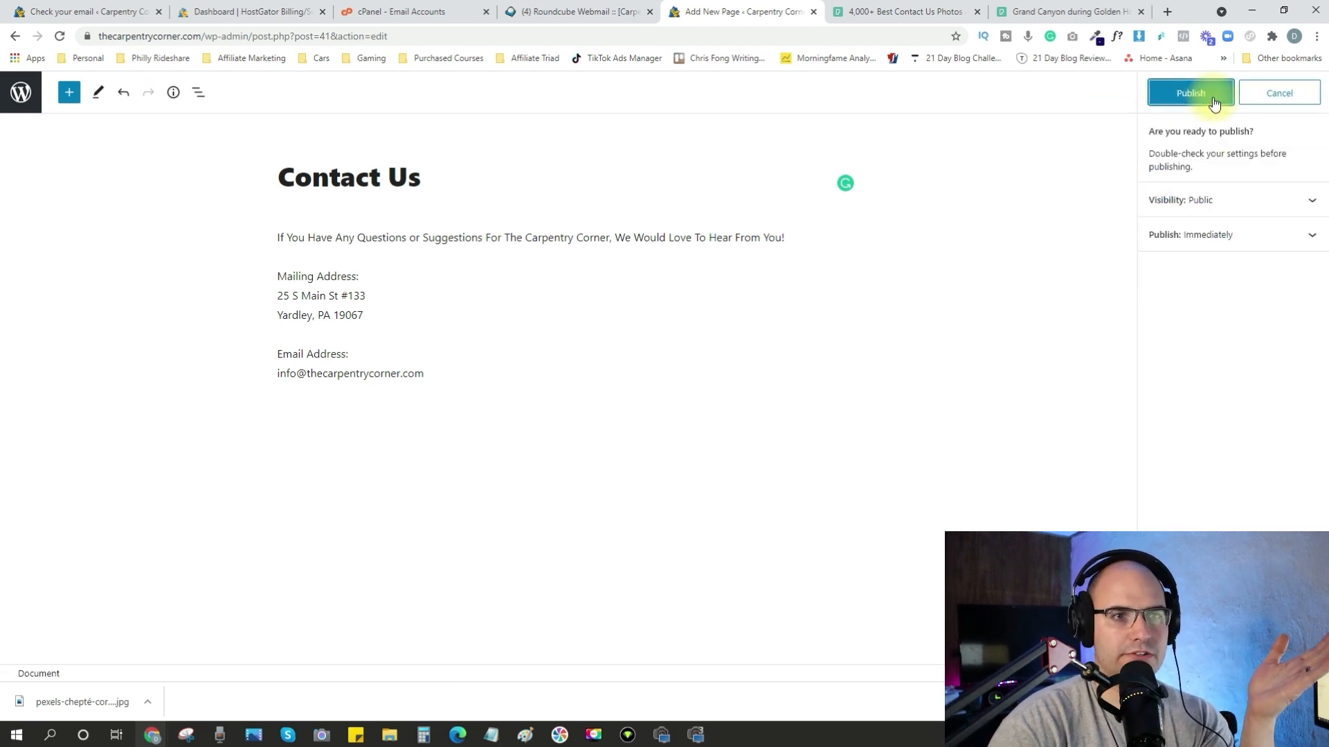
left_click(1212, 99)
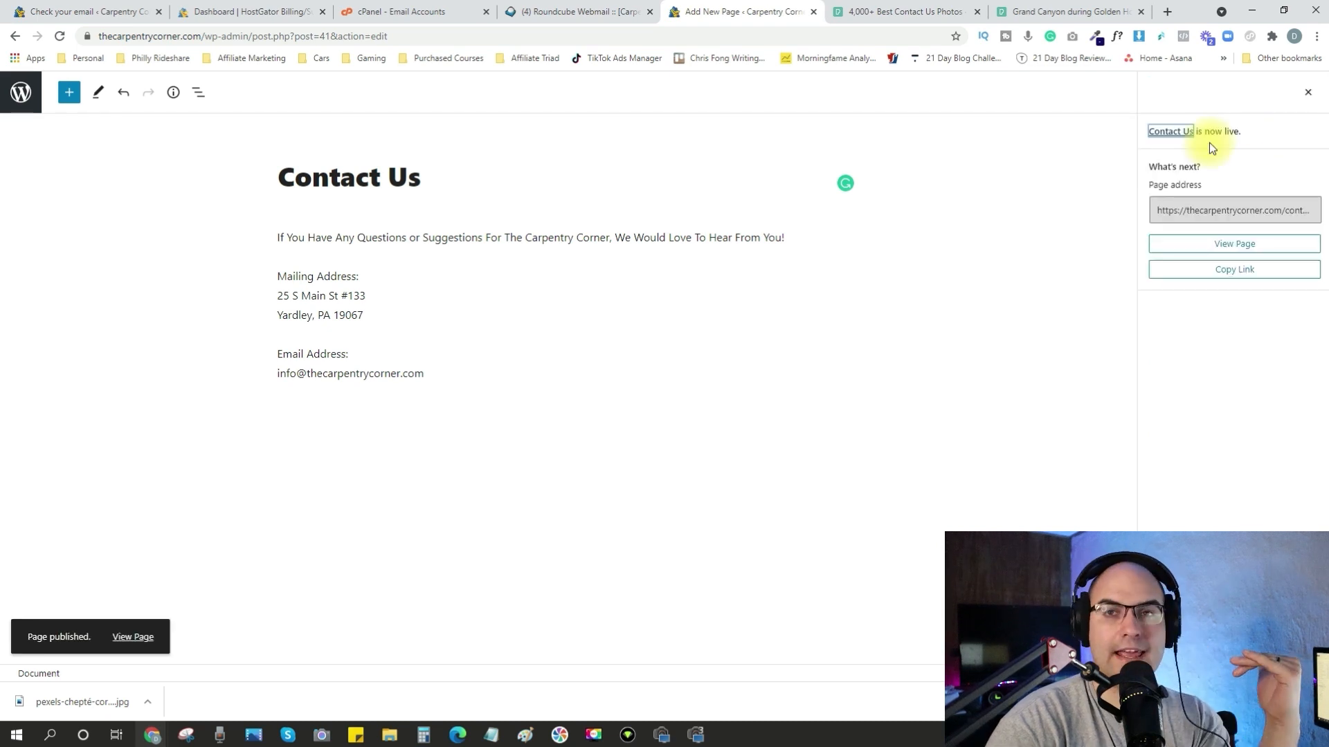
left_click(1236, 253)
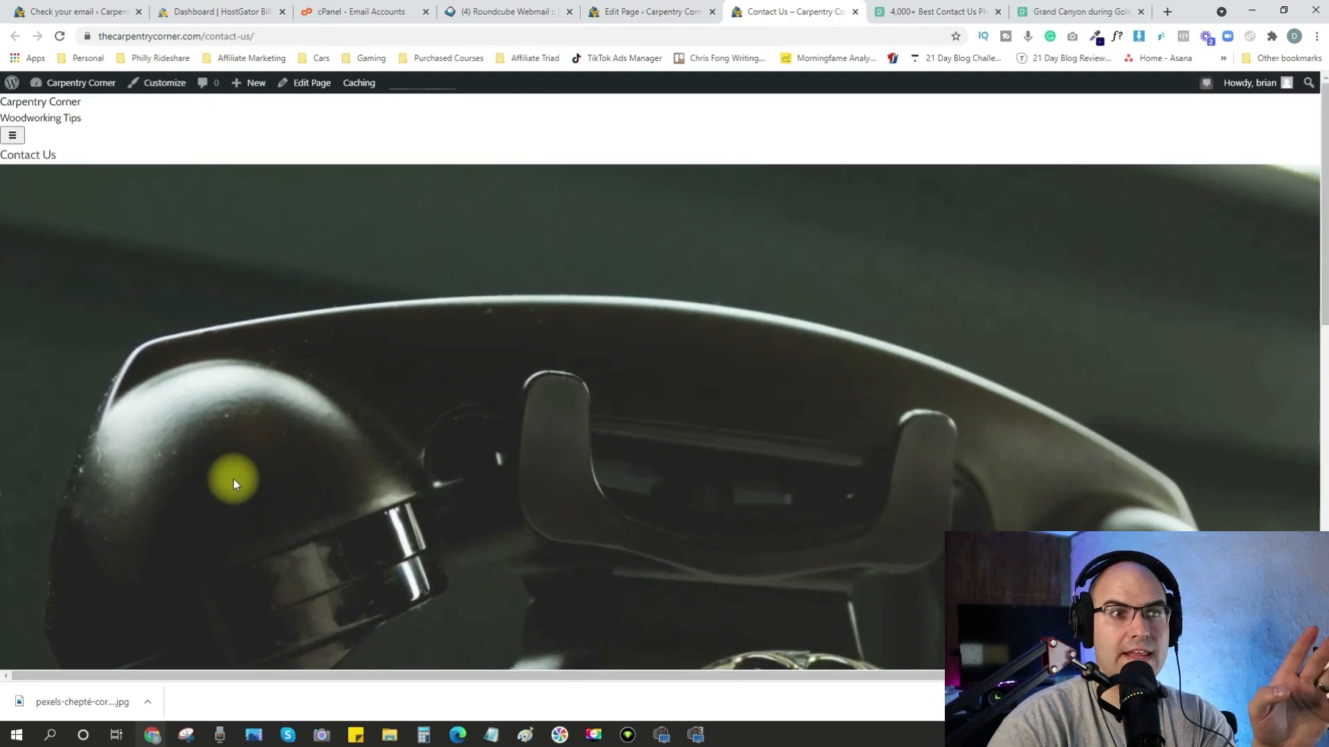
scroll(280, 470, "down", 12)
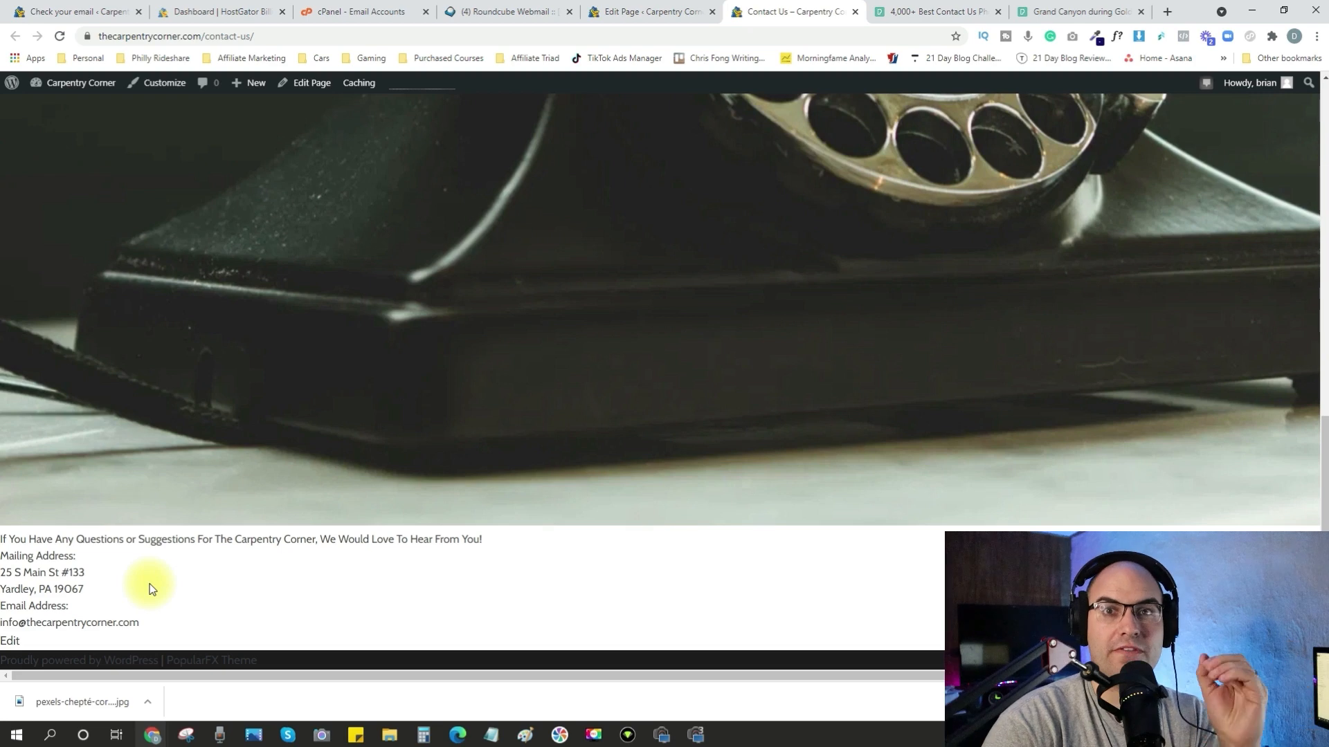
scroll(152, 589, "up", 3)
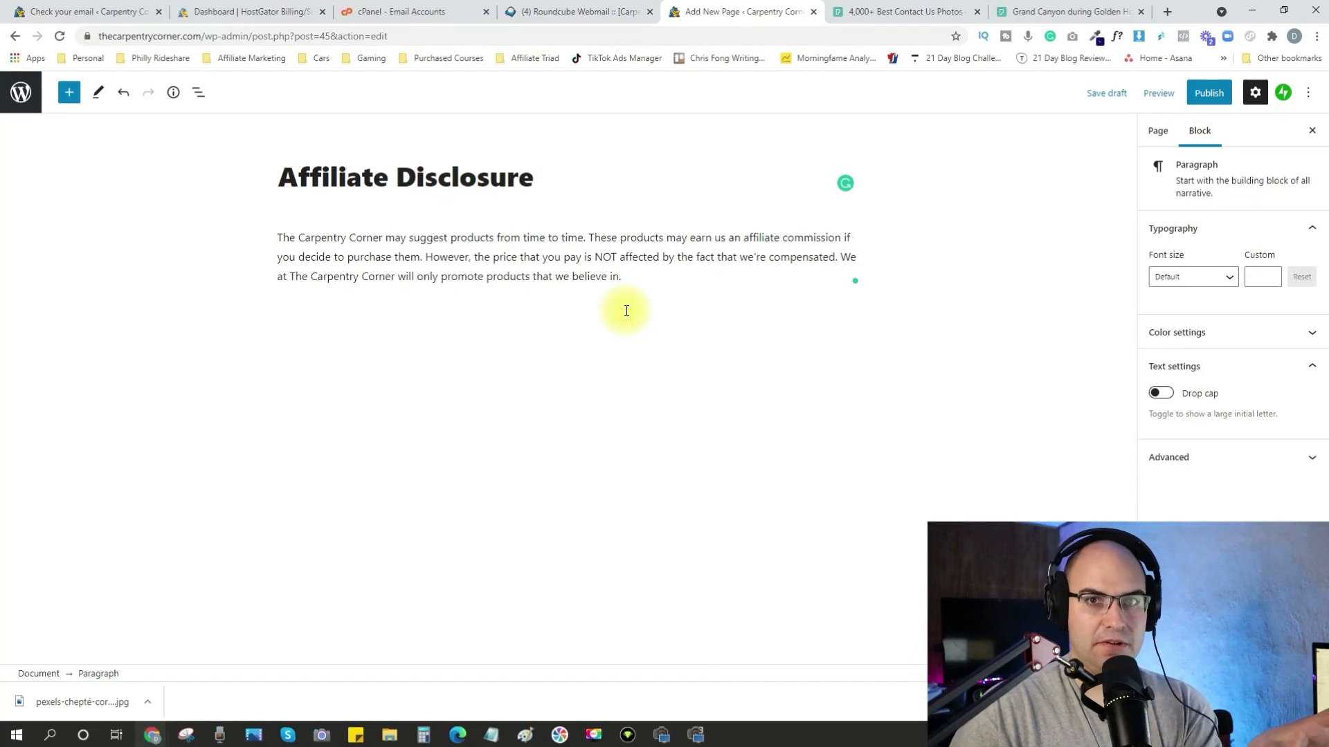
Review the Affiliate Disclosure page's URL slug, comment setting and featured image options.
left_click(1157, 131)
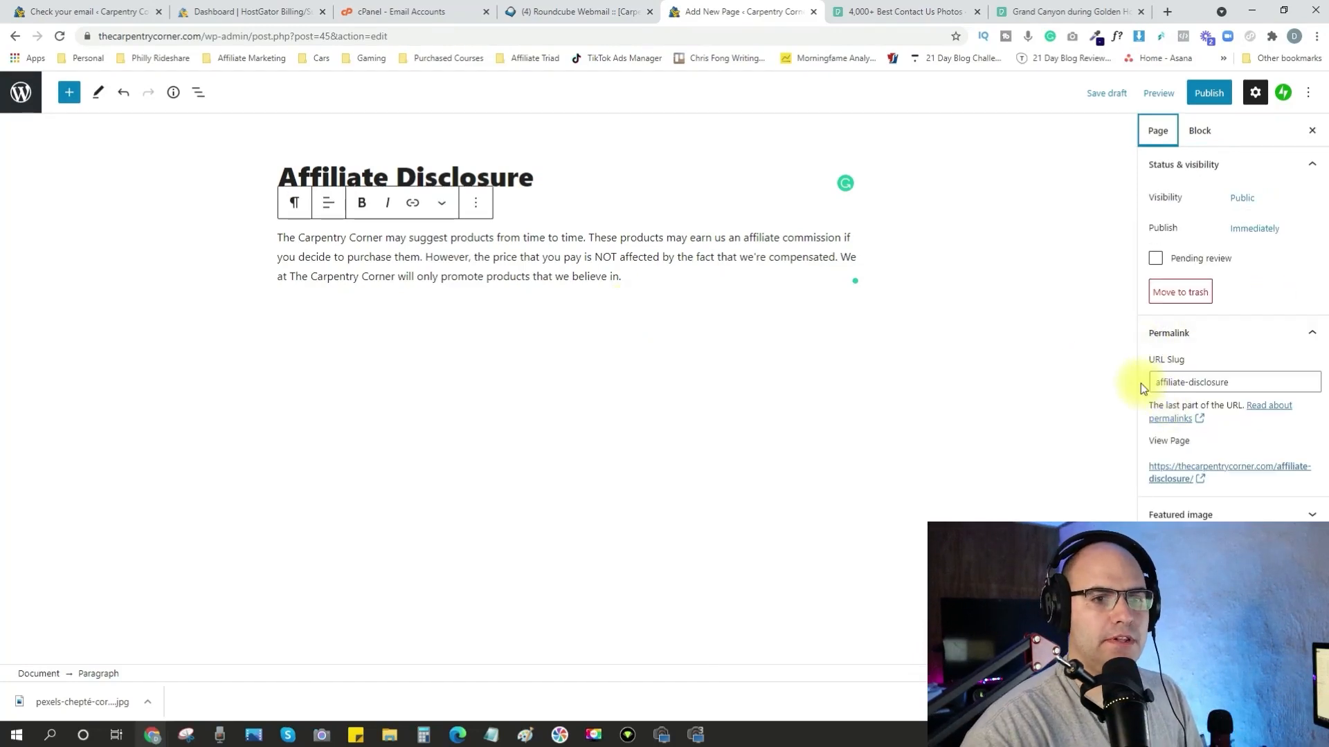
left_click(1176, 549)
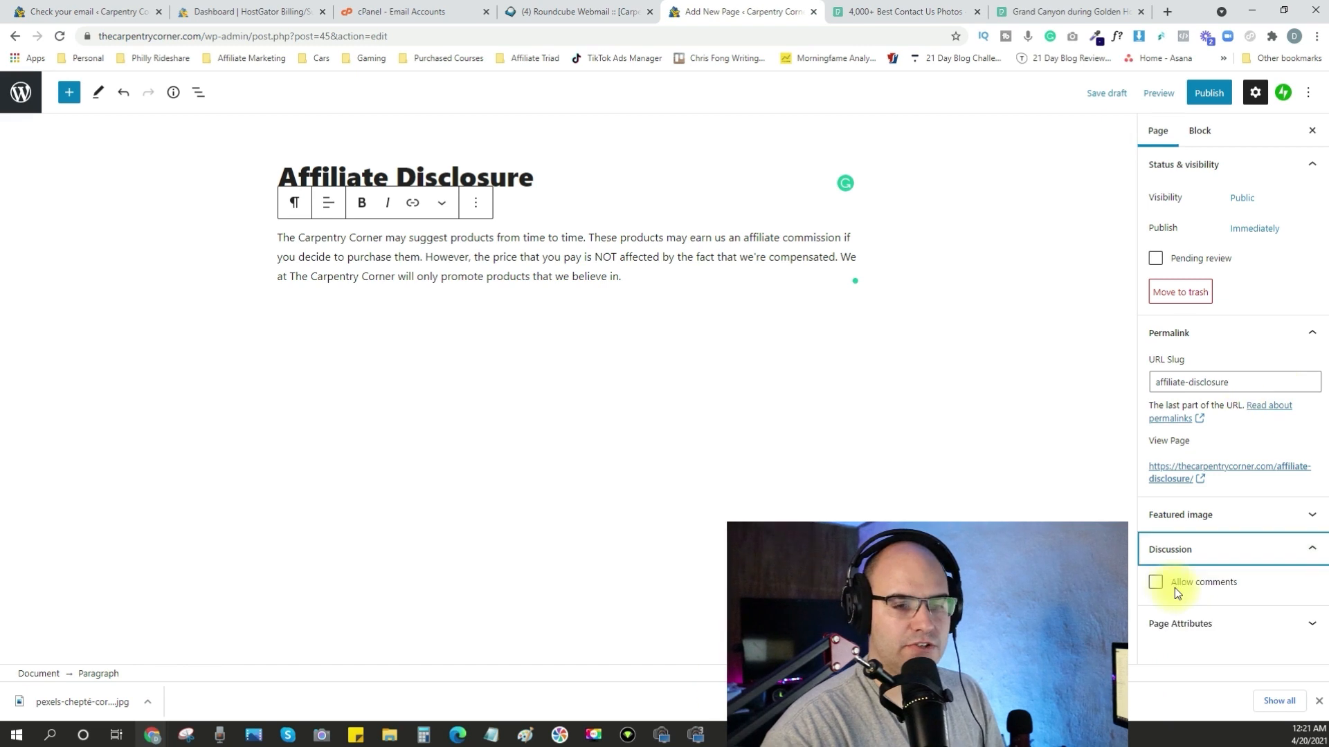
left_click(1204, 548)
left_click(1206, 518)
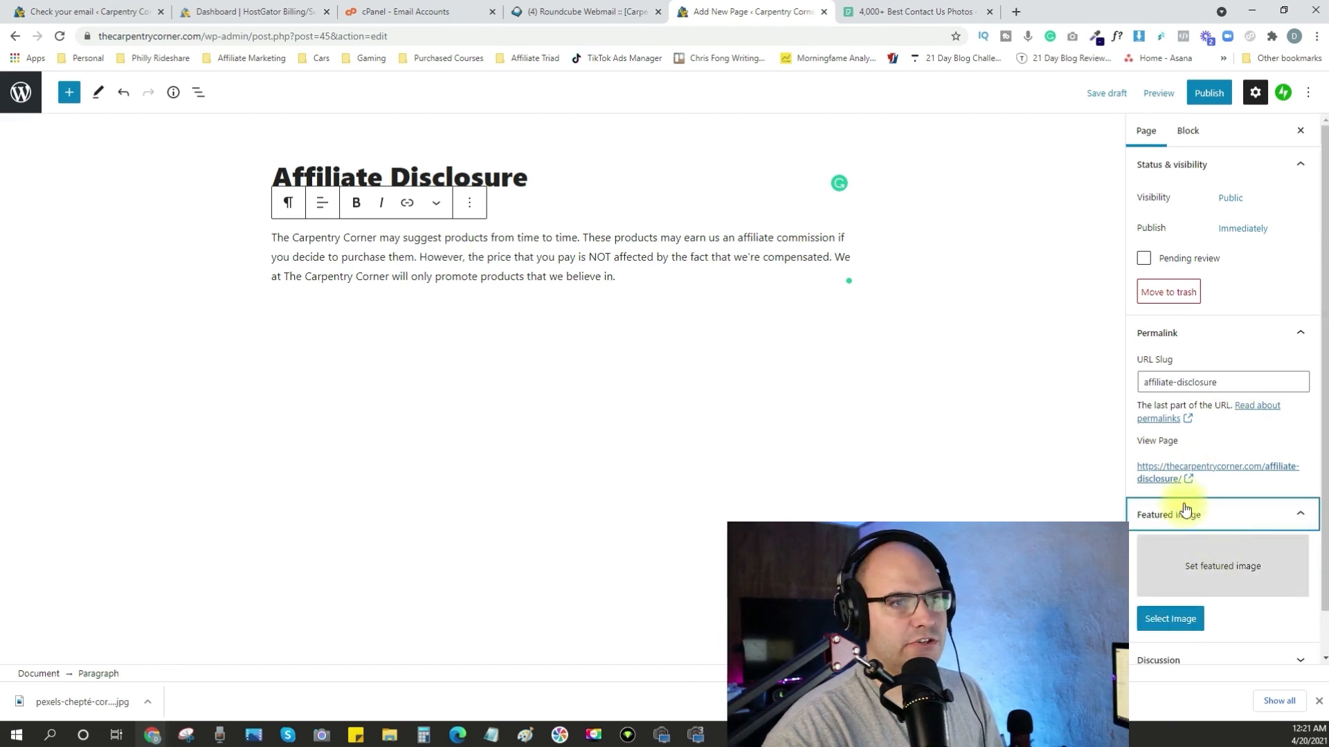
Compare the image search results for "disclosure" on Pexels and Pixabay.
left_click(907, 12)
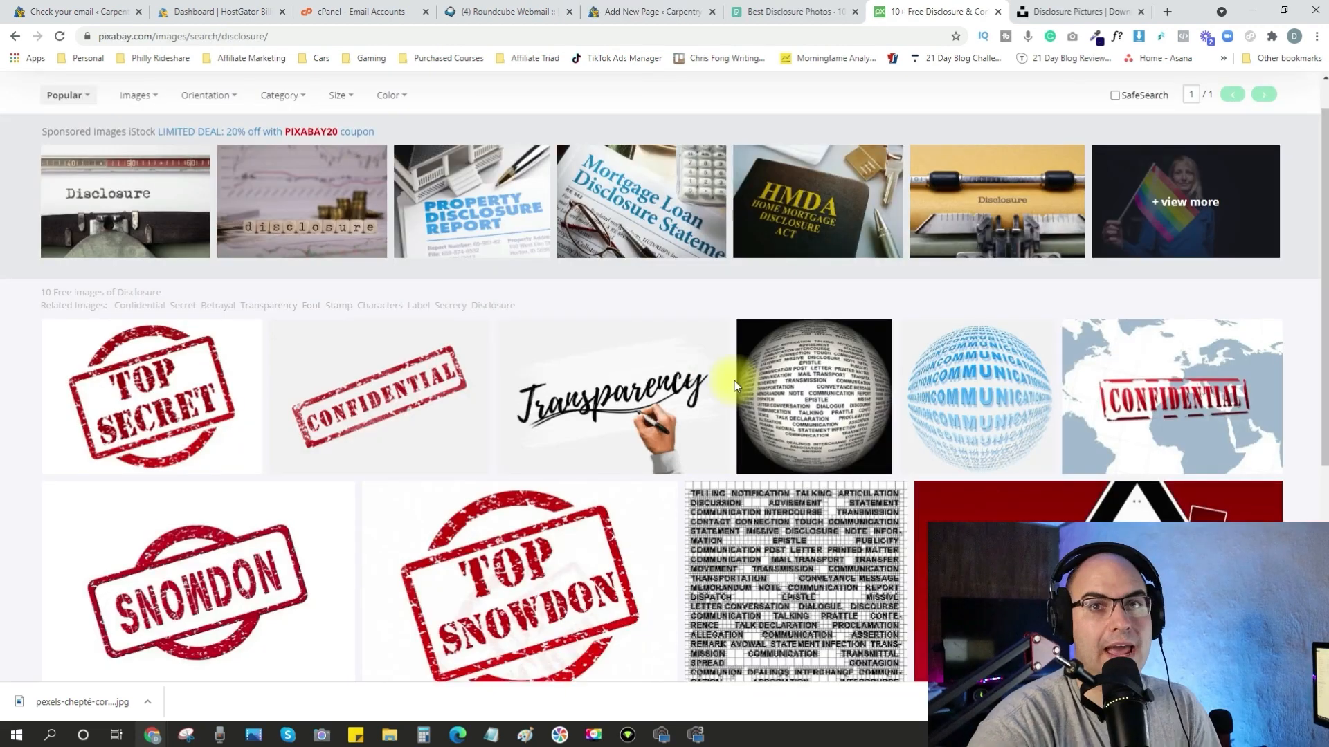
left_click(789, 13)
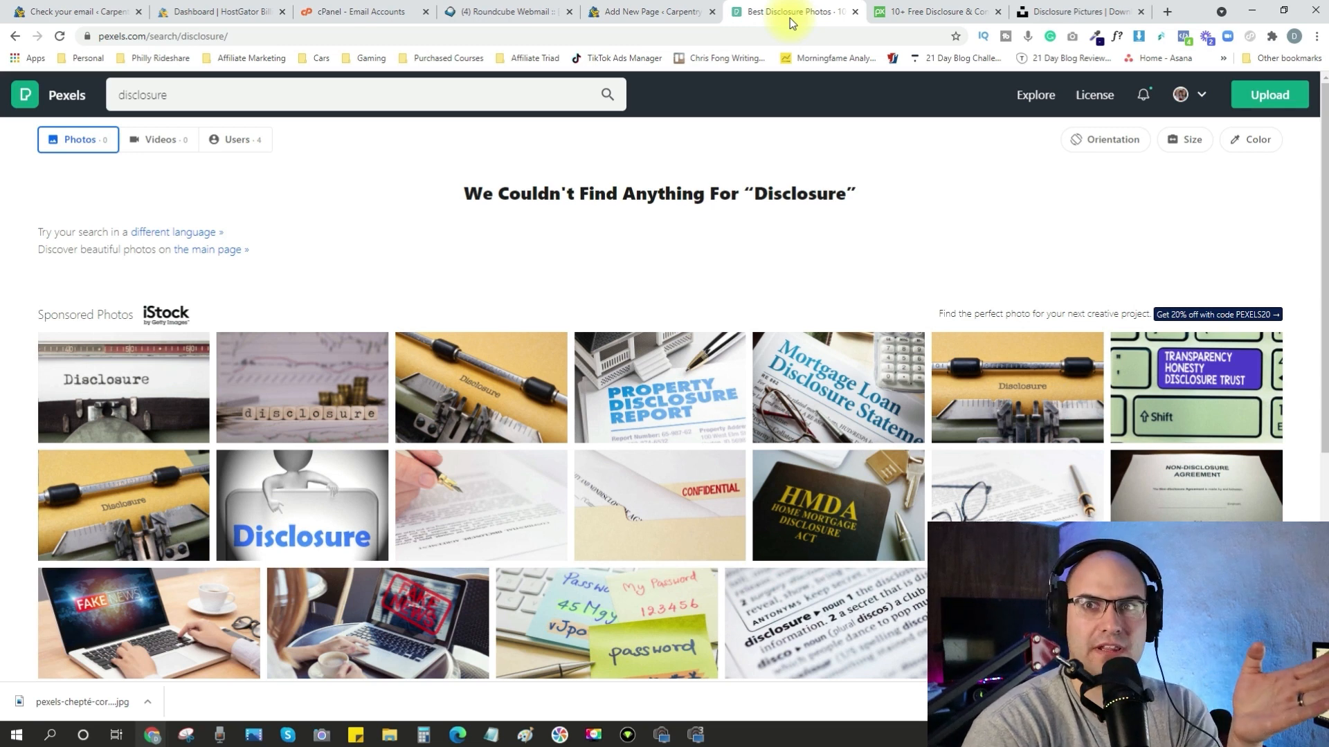
left_click(915, 14)
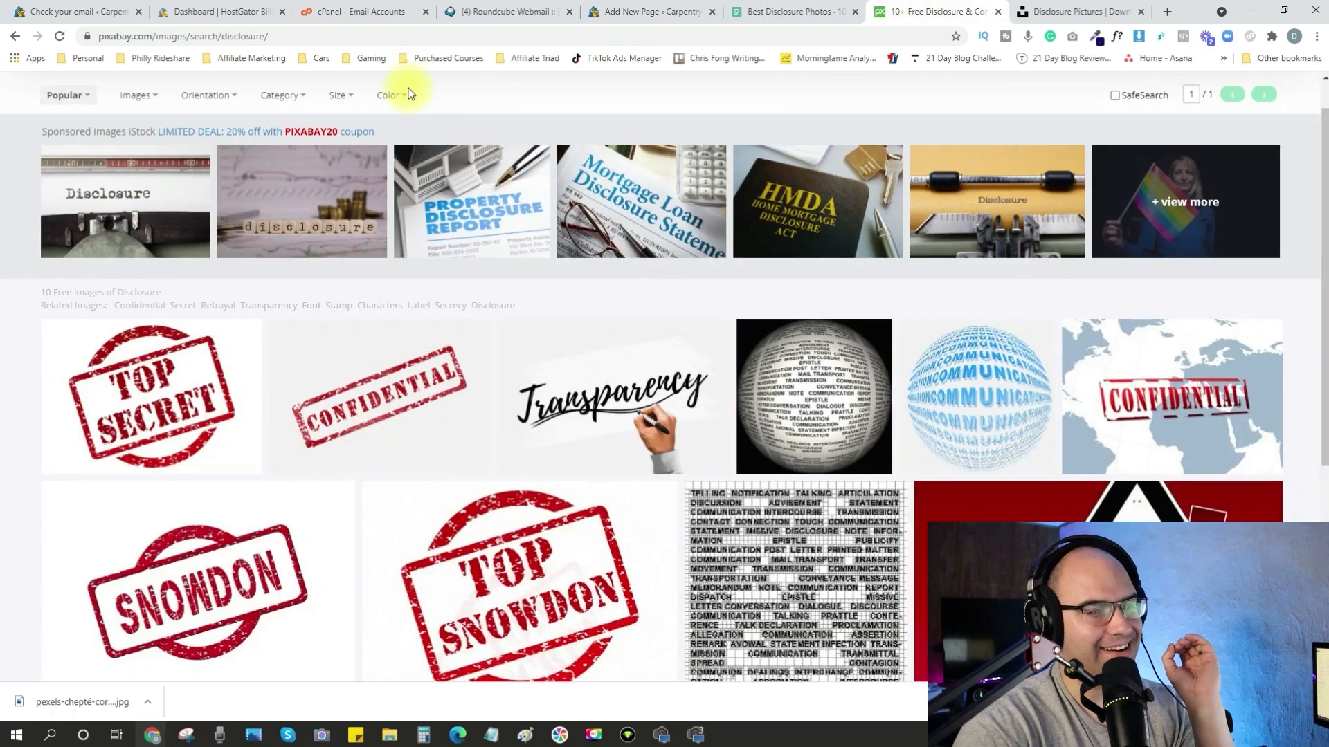
scroll(470, 128, "up", 1)
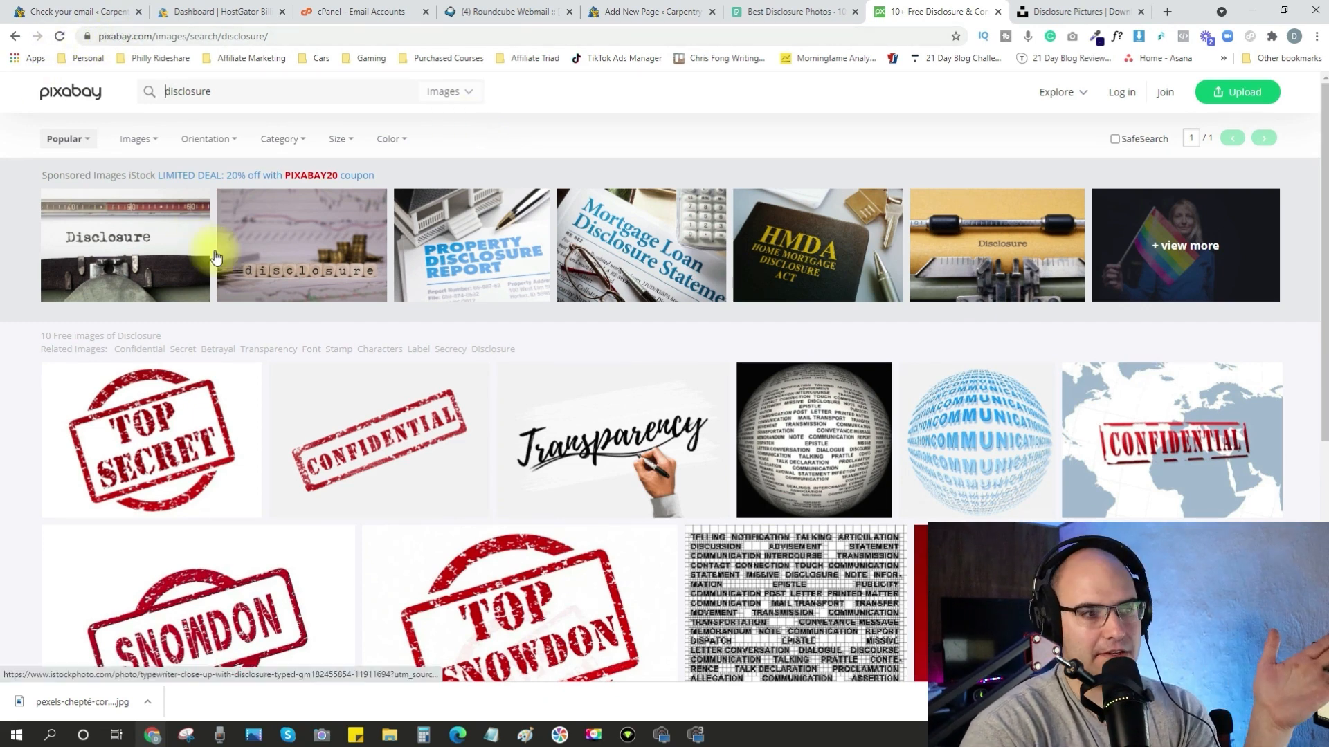
Download the handwritten "Transparency" image from Pixabay as a 1920×1280 PNG.
left_click(644, 452)
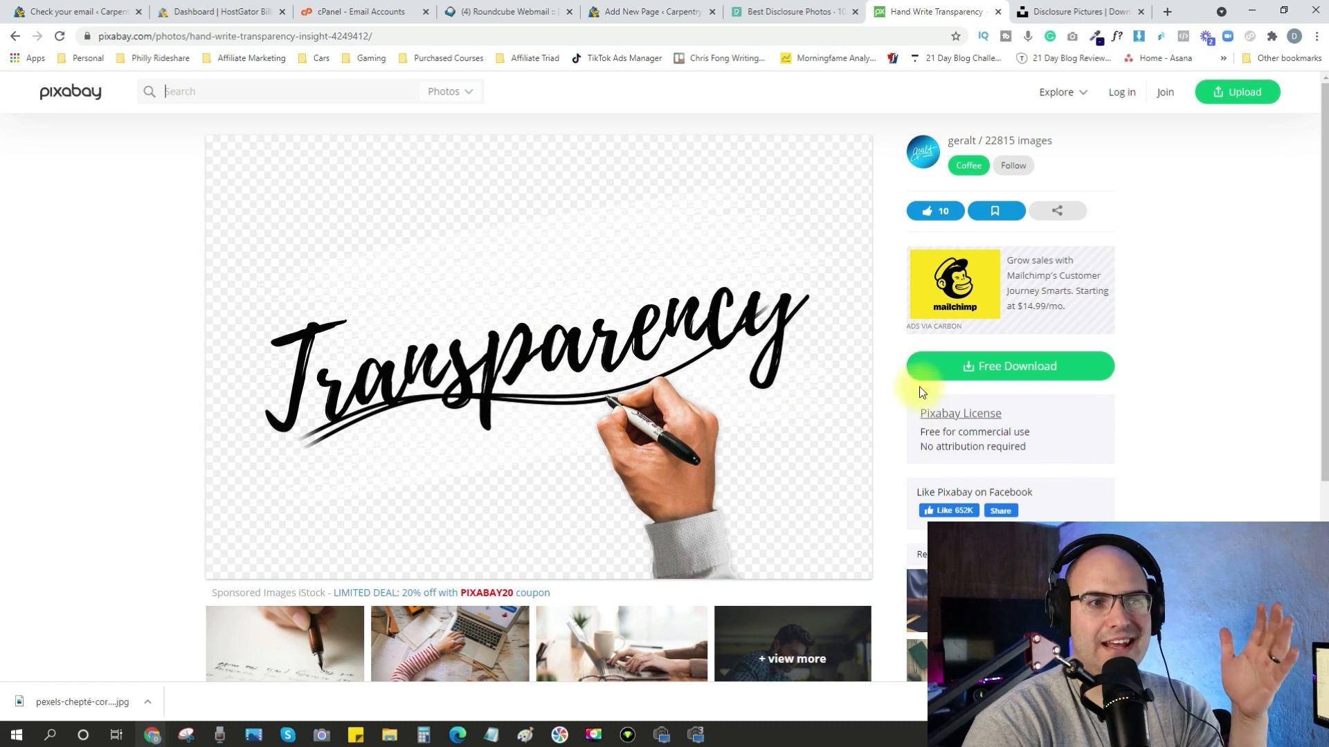
left_click(1004, 366)
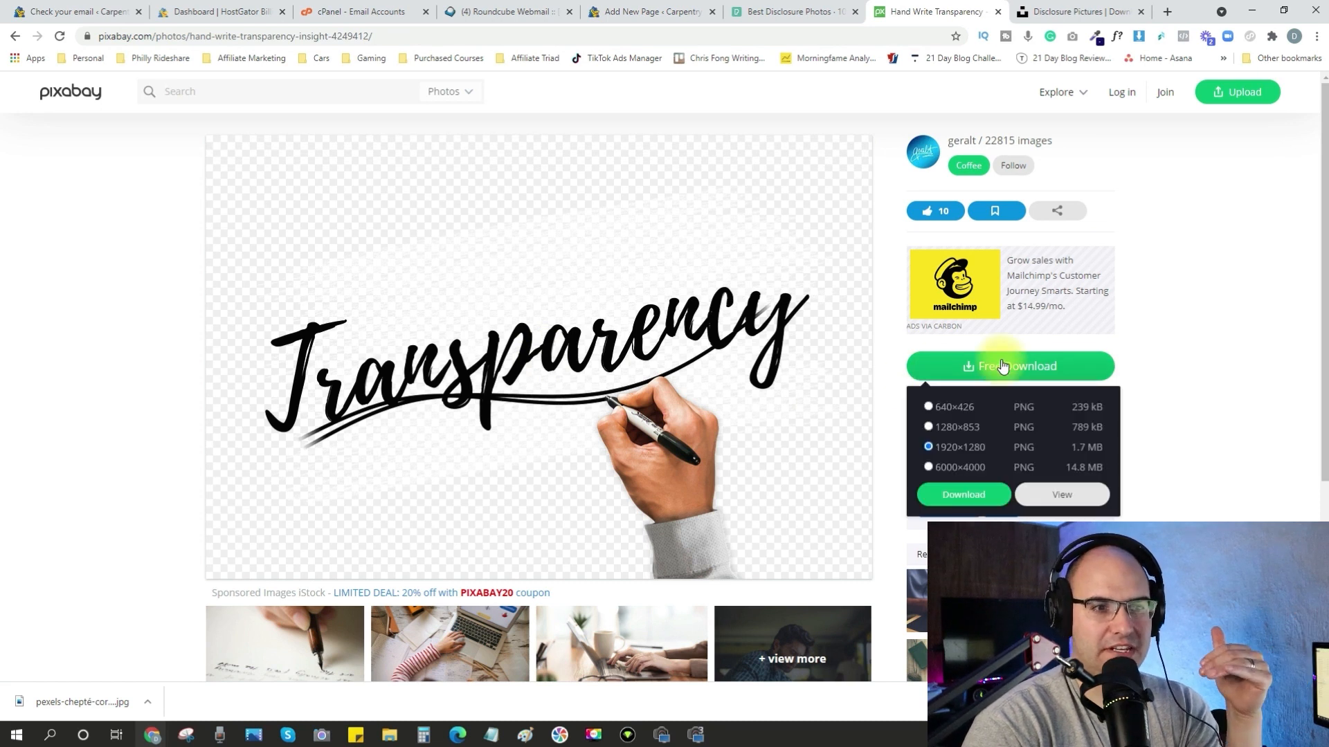
left_click(964, 496)
left_click(592, 442)
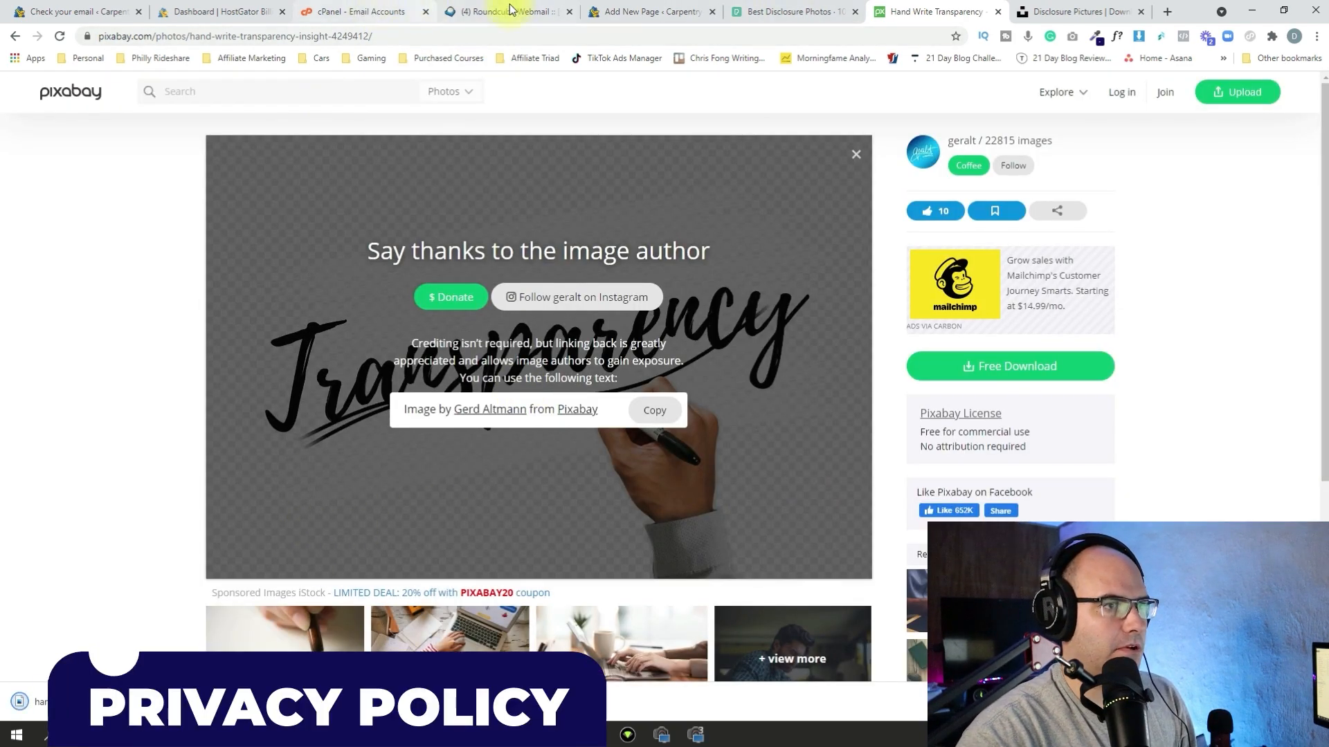
Return to the WordPress editor and publish the Affiliate Disclosure page.
left_click(644, 12)
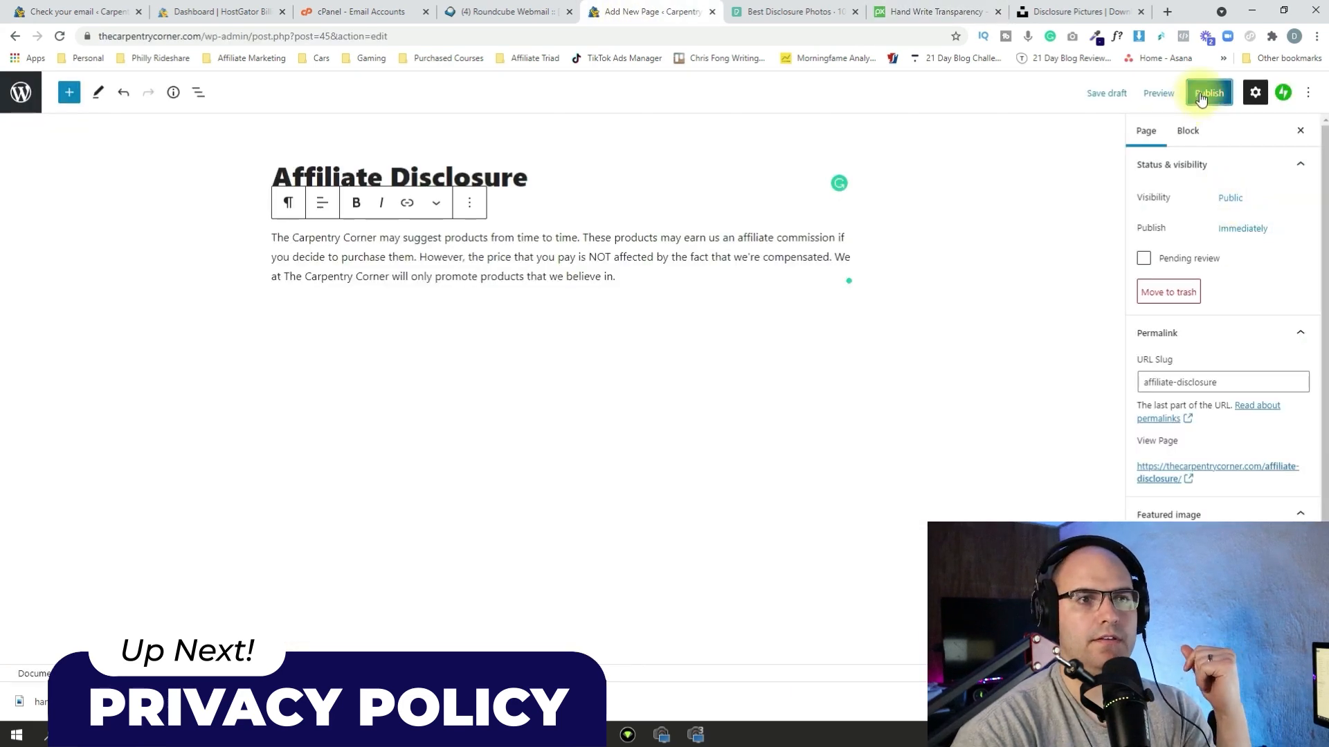
left_click(1201, 99)
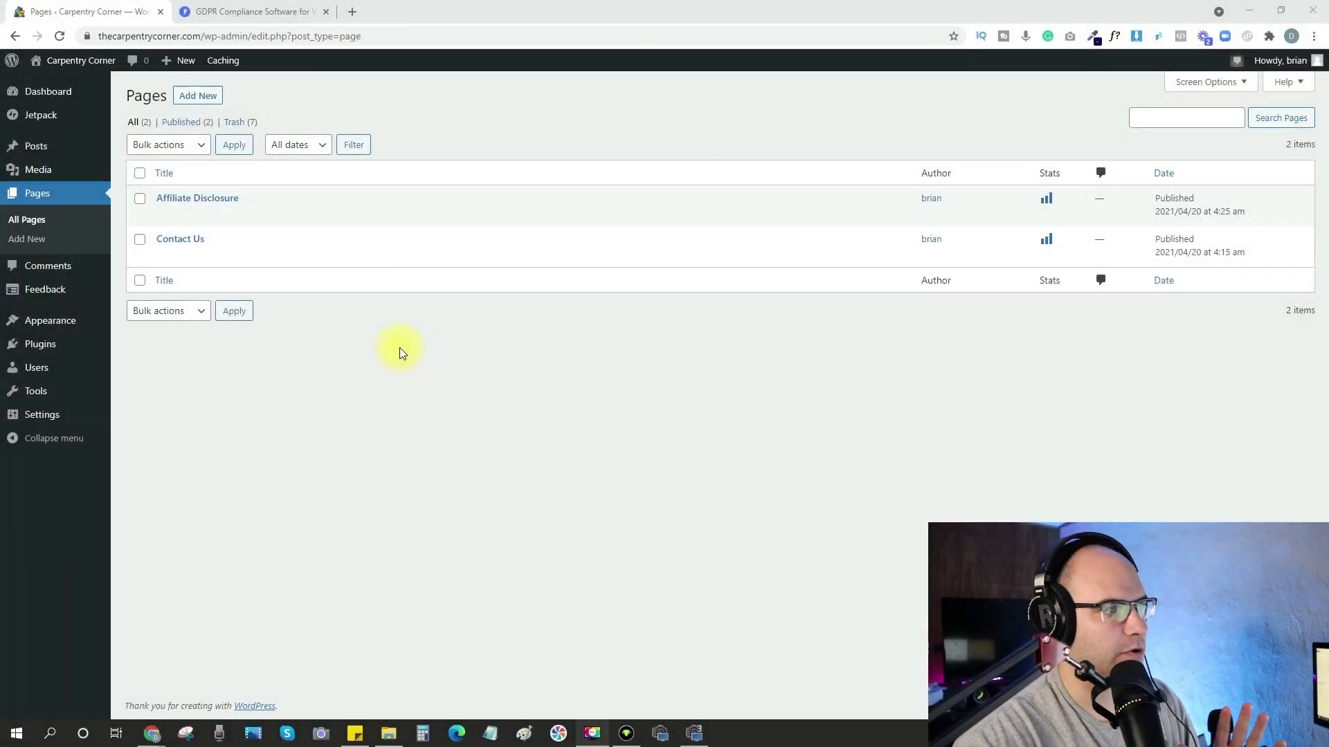
Create a new page titled Privacy Policy.
left_click(193, 97)
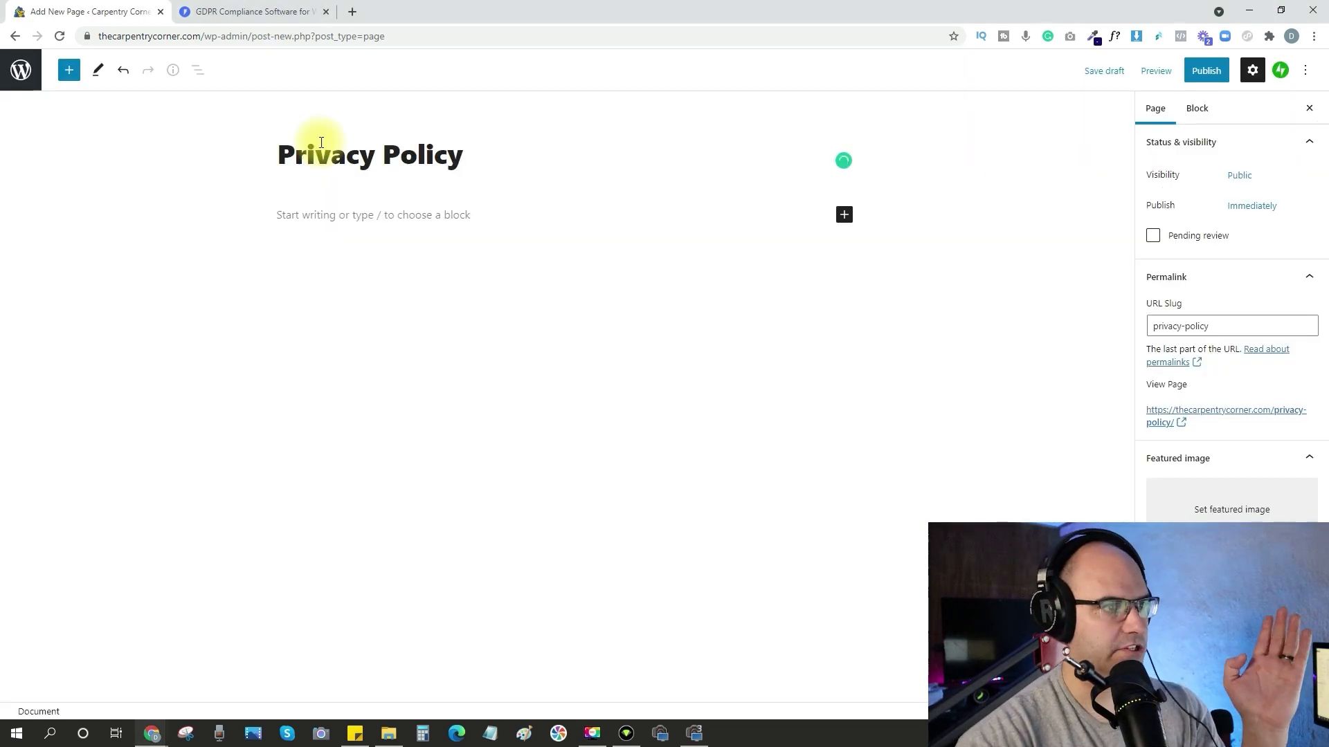
Publish the Privacy Policy page with its body left empty.
key("Return")
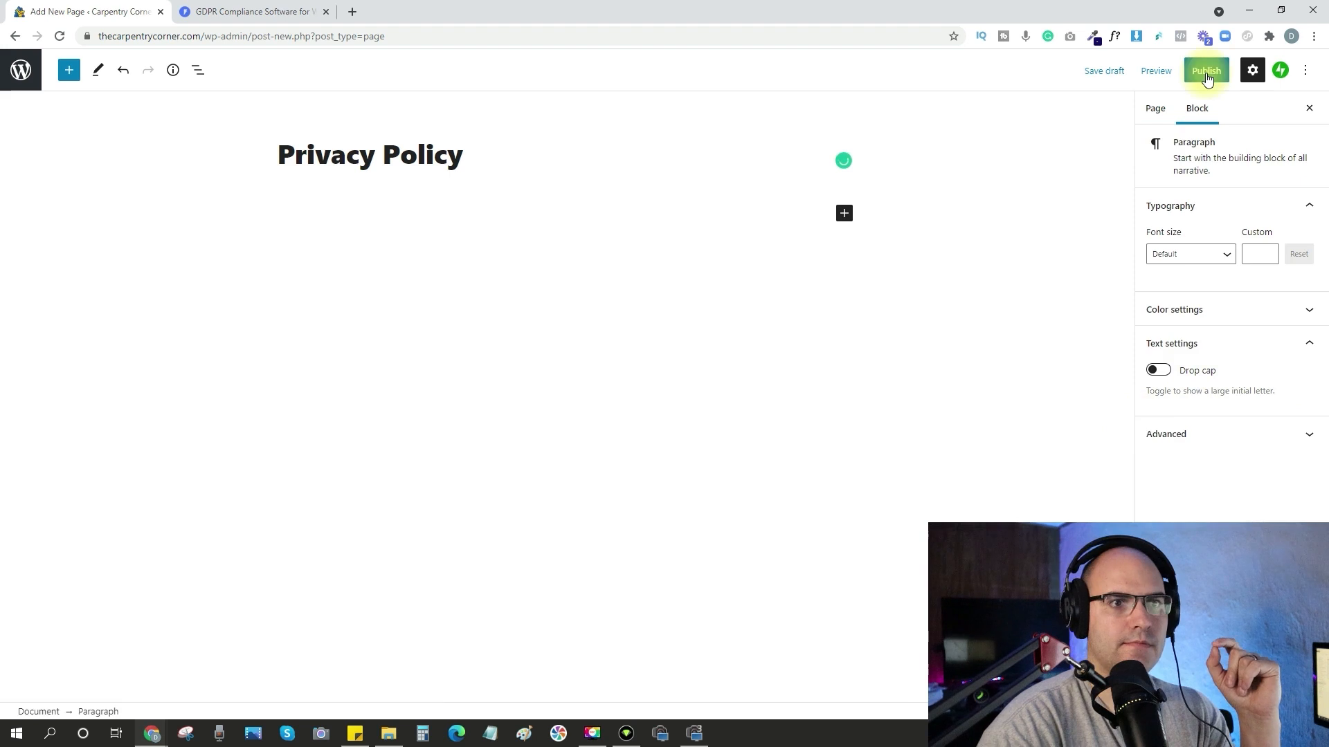
left_click(1206, 72)
left_click(1202, 70)
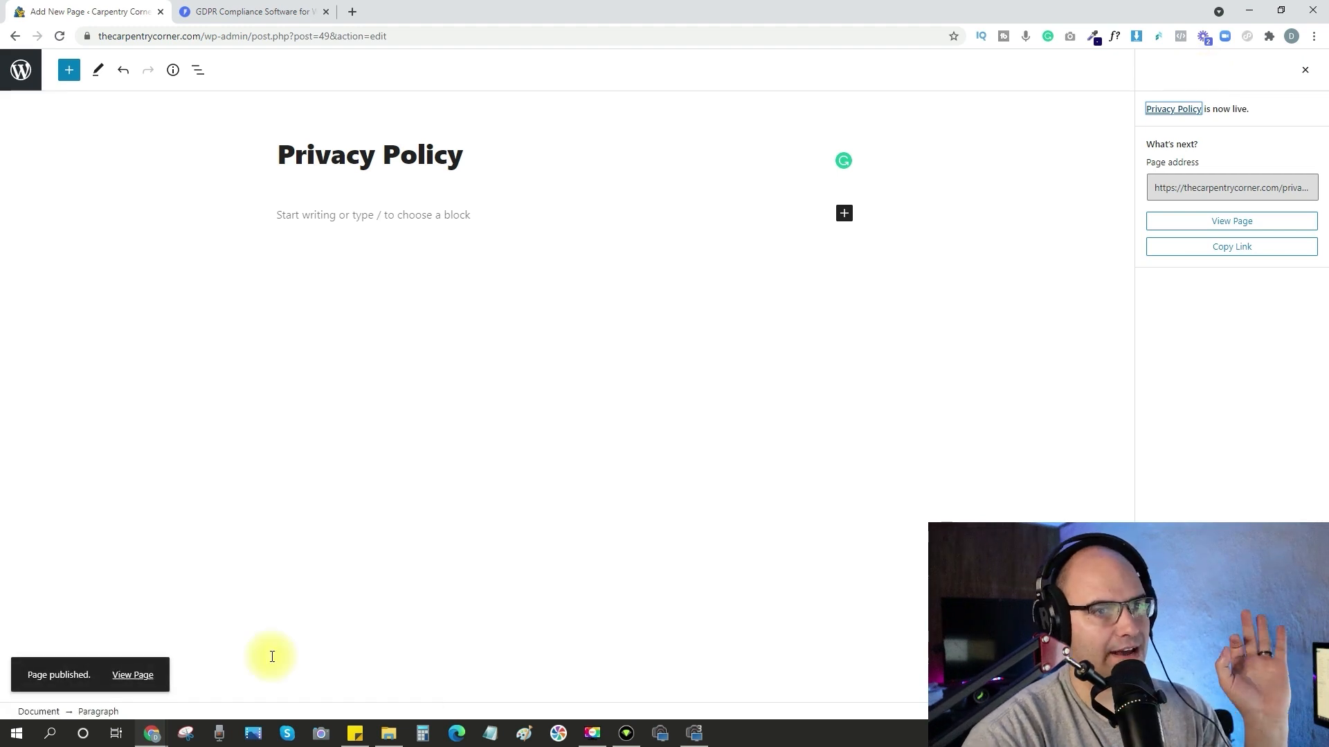
Switch to the Termly site and start the free account sign-up.
left_click(253, 12)
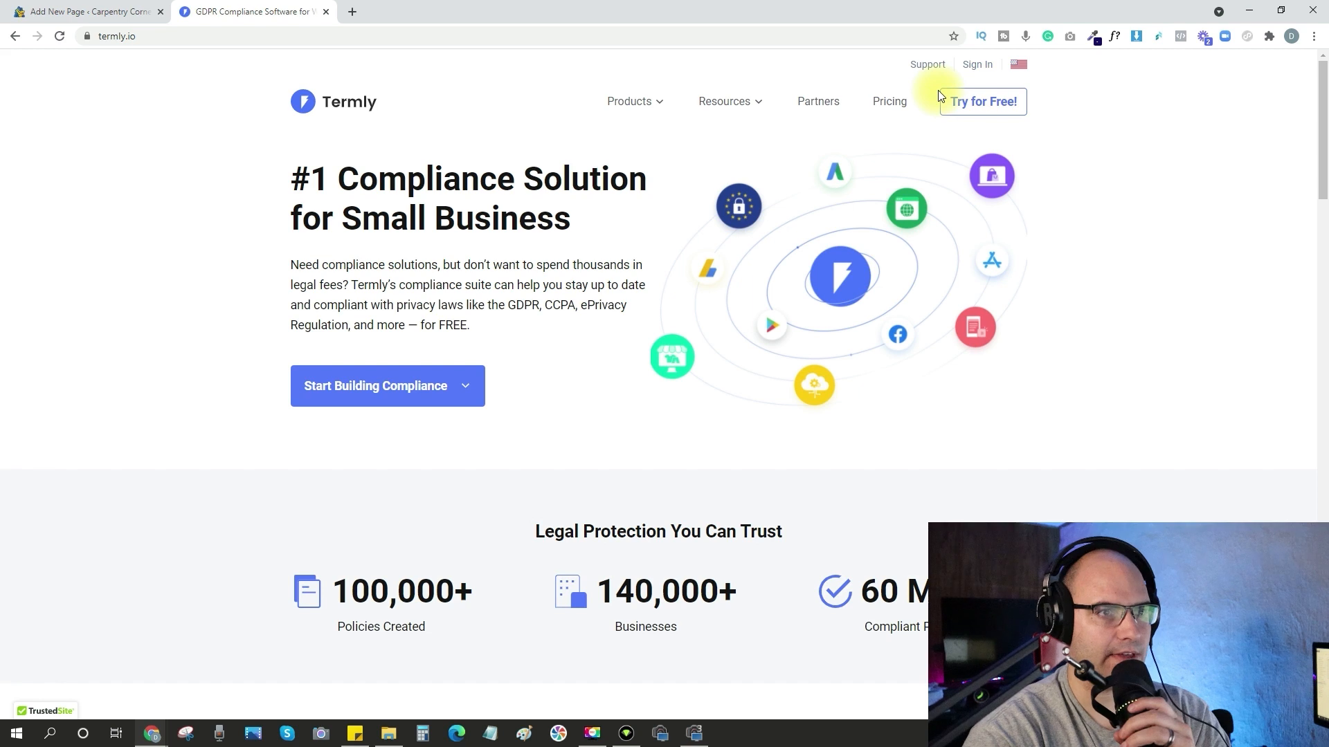
left_click(1003, 101)
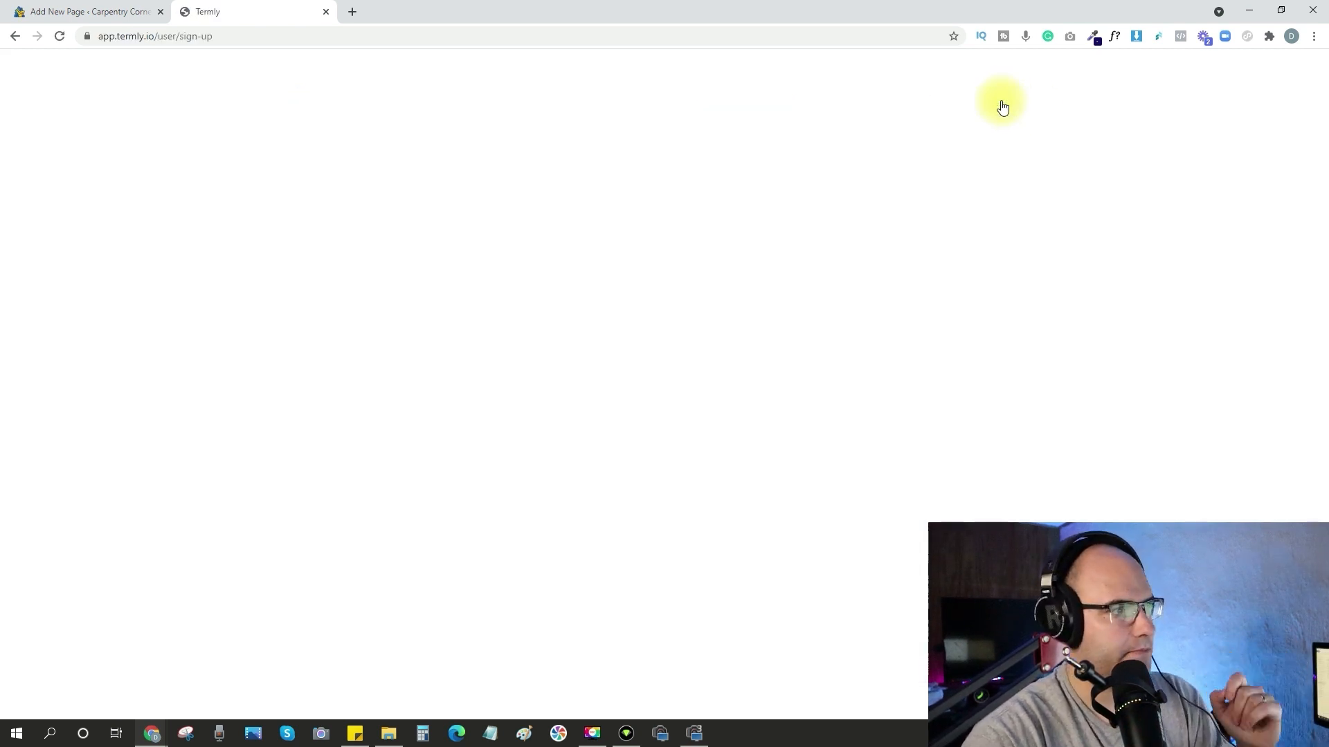
scroll(1007, 277, "down", 1)
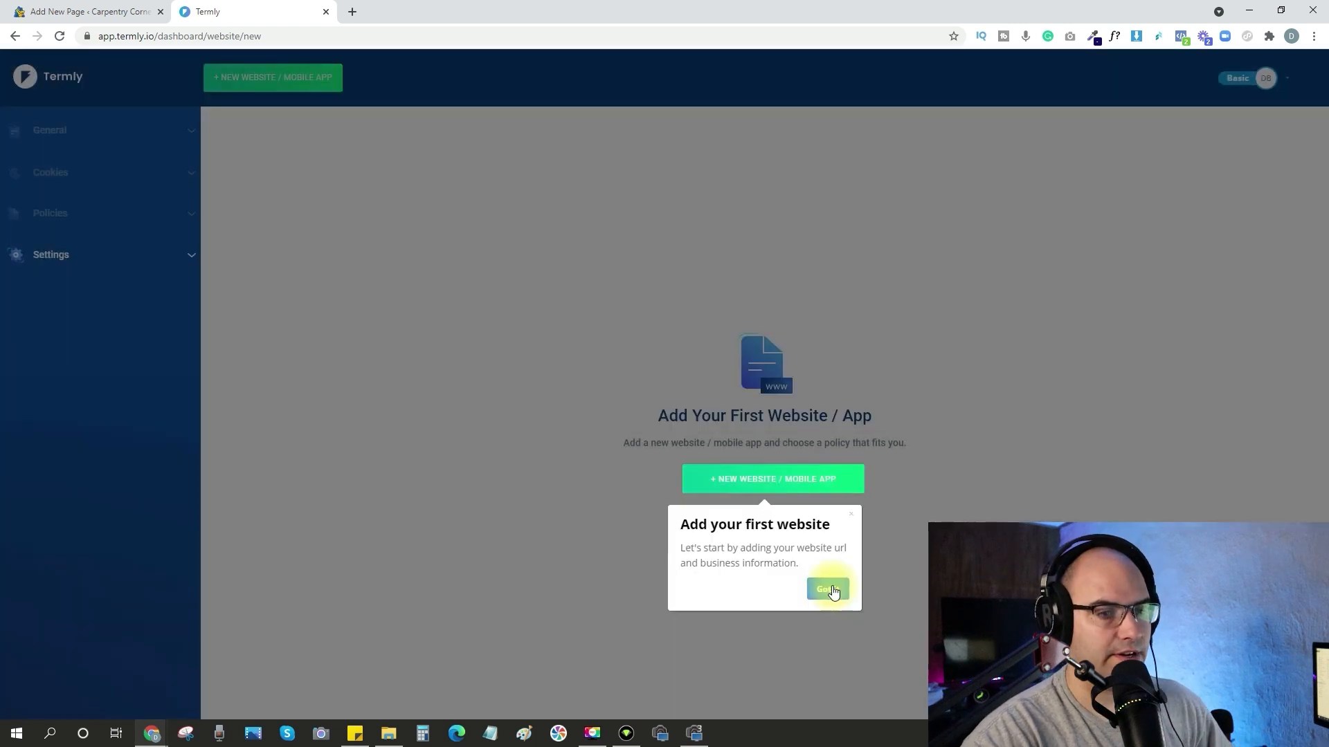
left_click(830, 590)
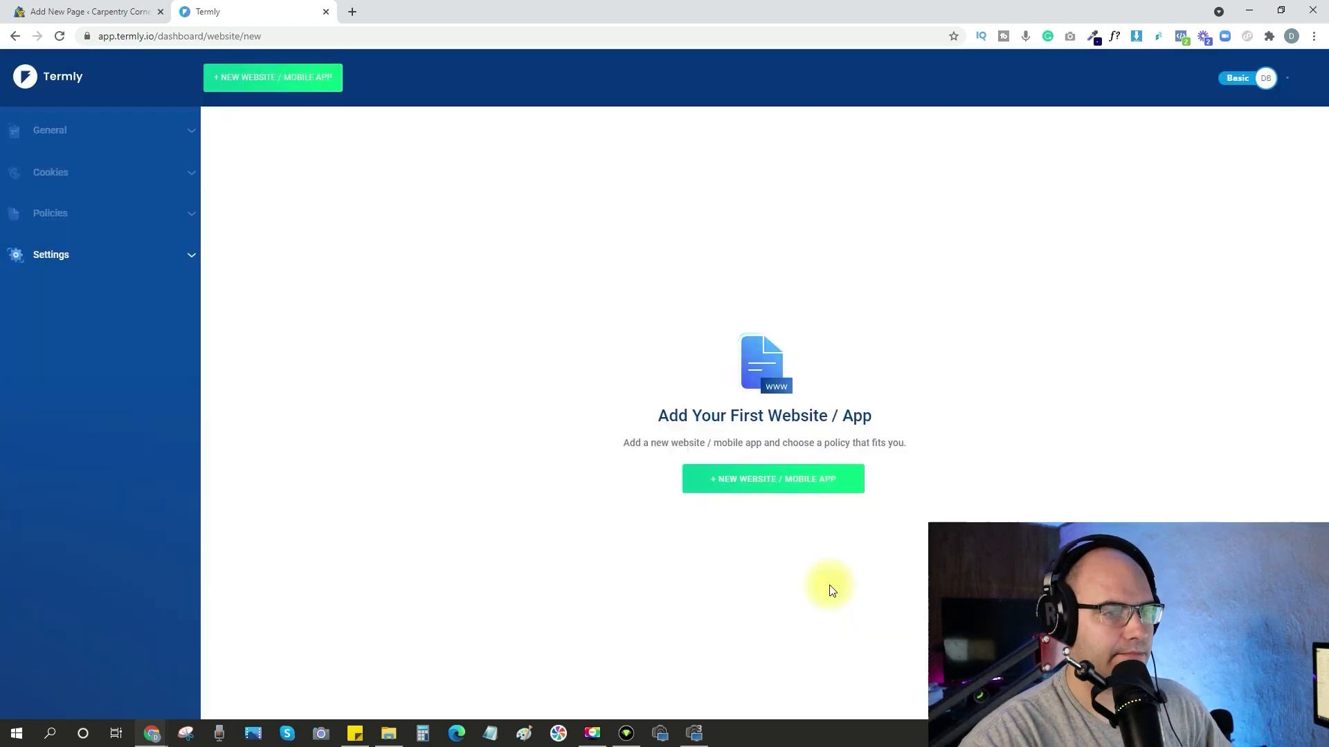
left_click(484, 355)
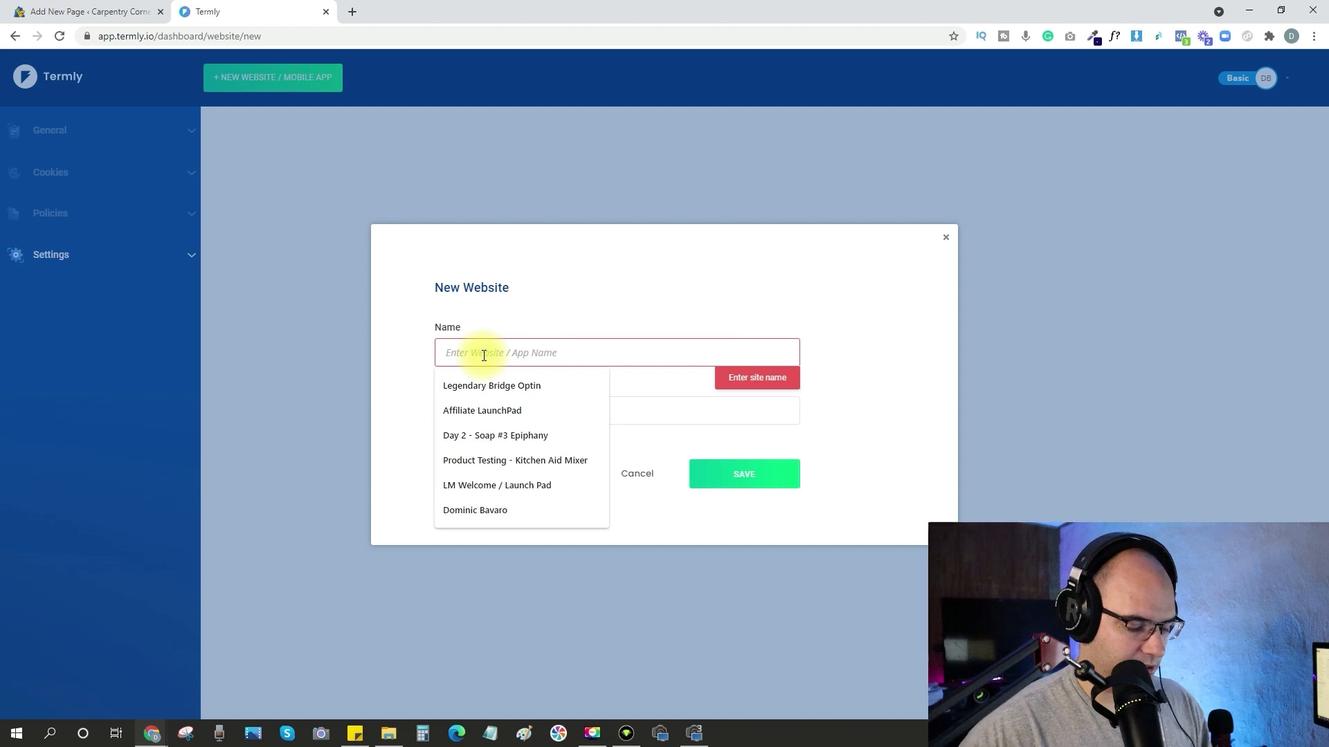
type("T")
left_click(484, 409)
left_click(498, 412)
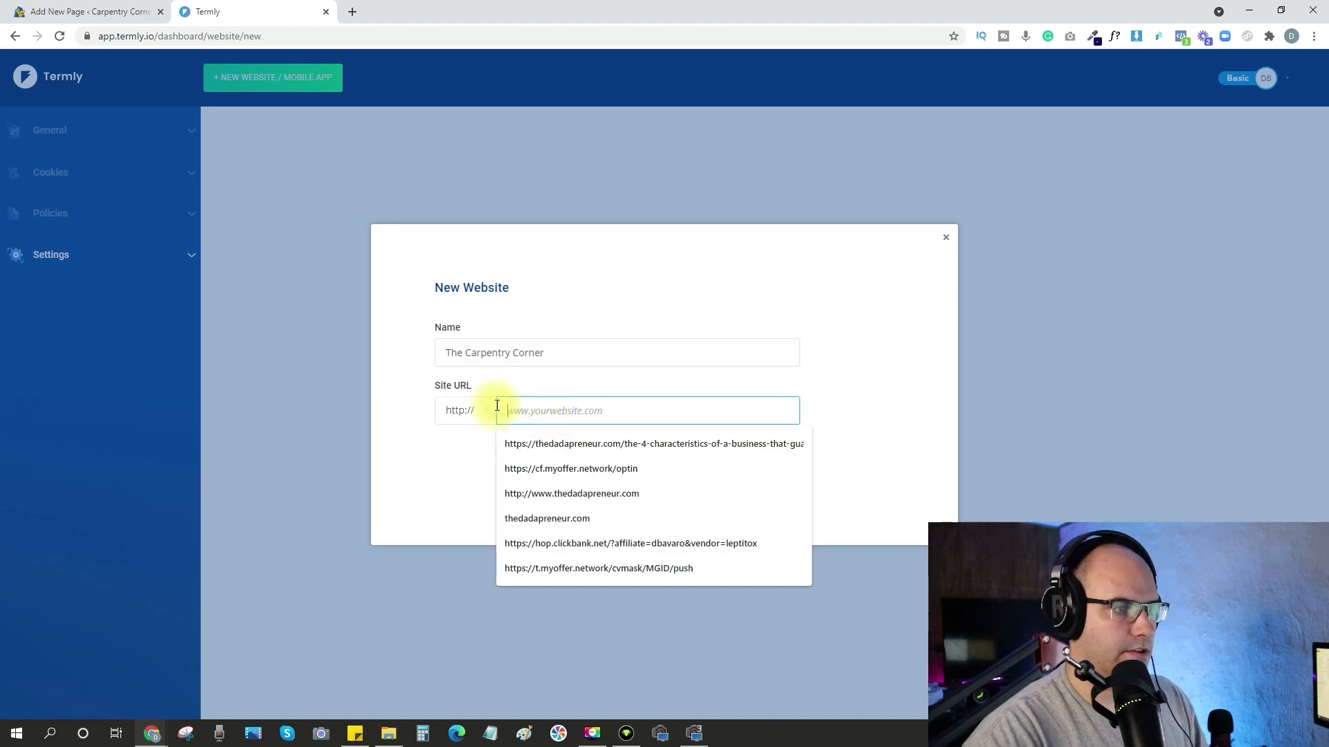
left_click(474, 413)
left_click(458, 446)
left_click(539, 414)
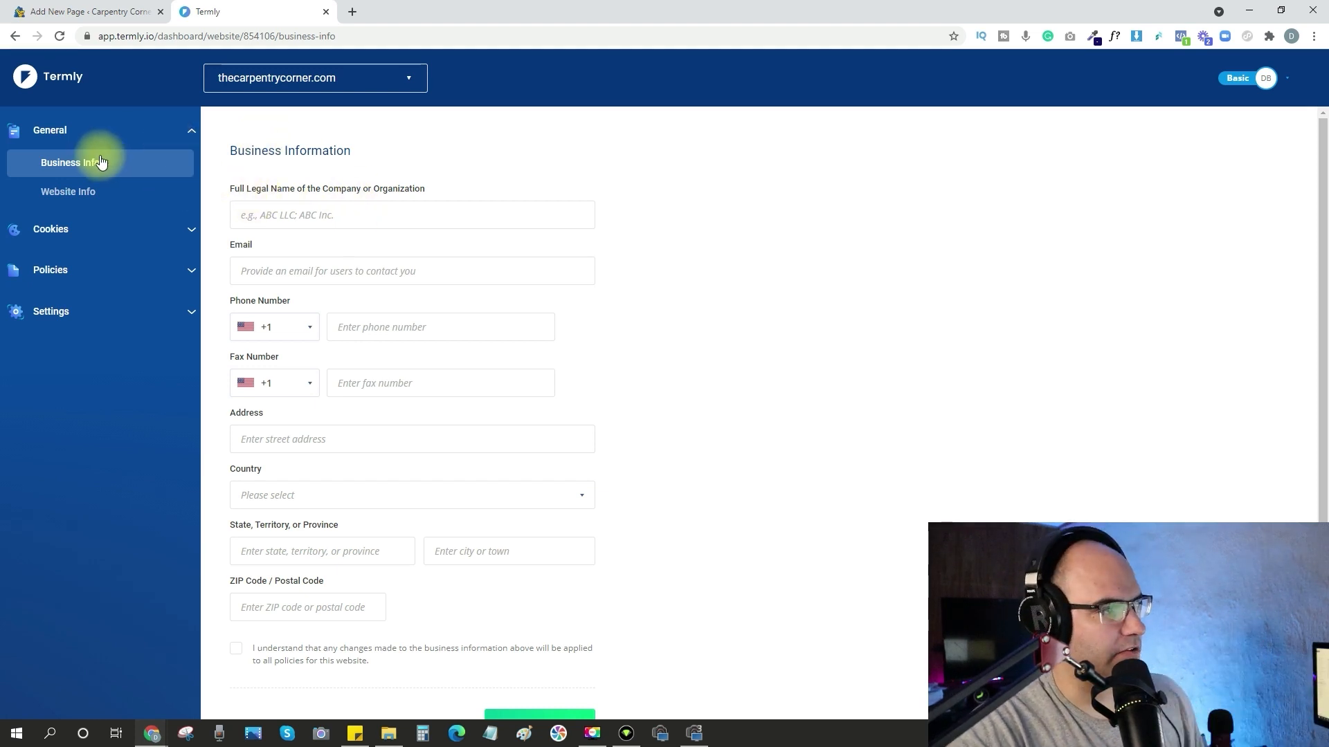
Look through the site's settings, policies and cookies options, and review its business information and website info.
left_click(183, 310)
left_click(185, 217)
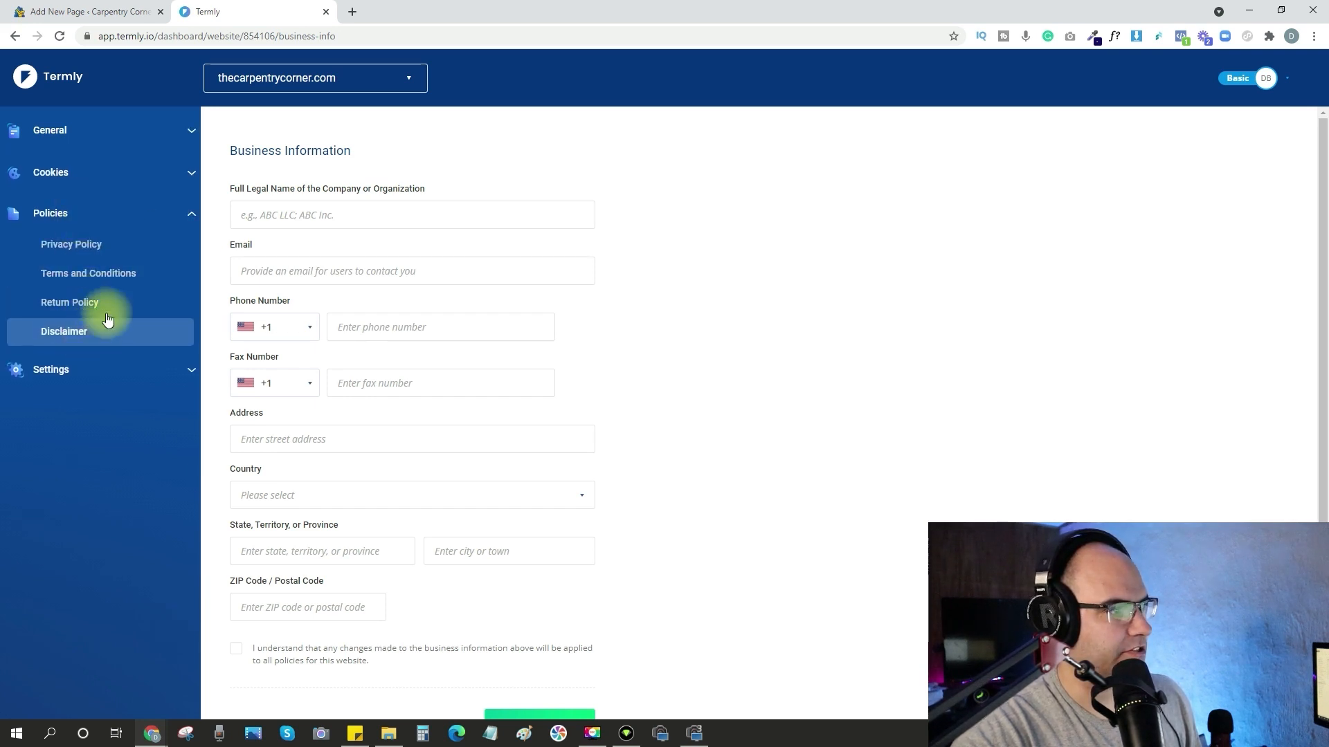
left_click(188, 174)
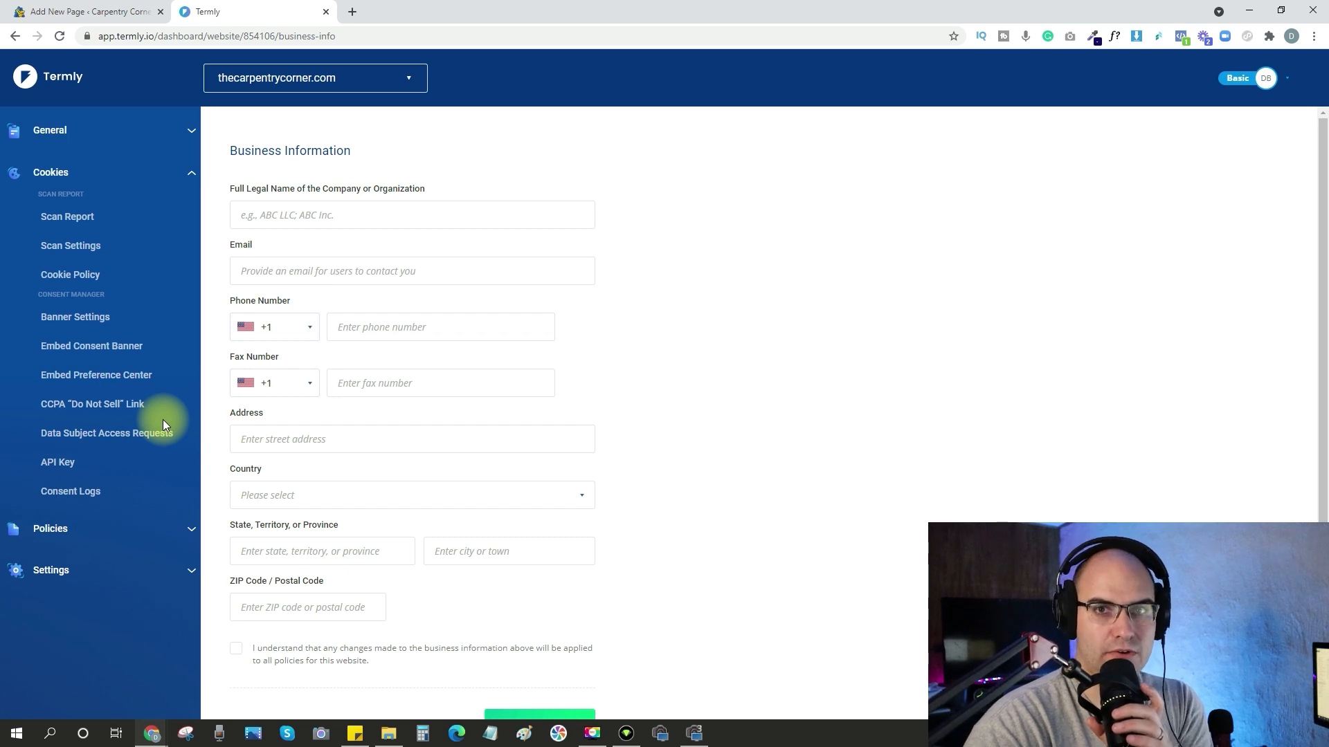
left_click(197, 170)
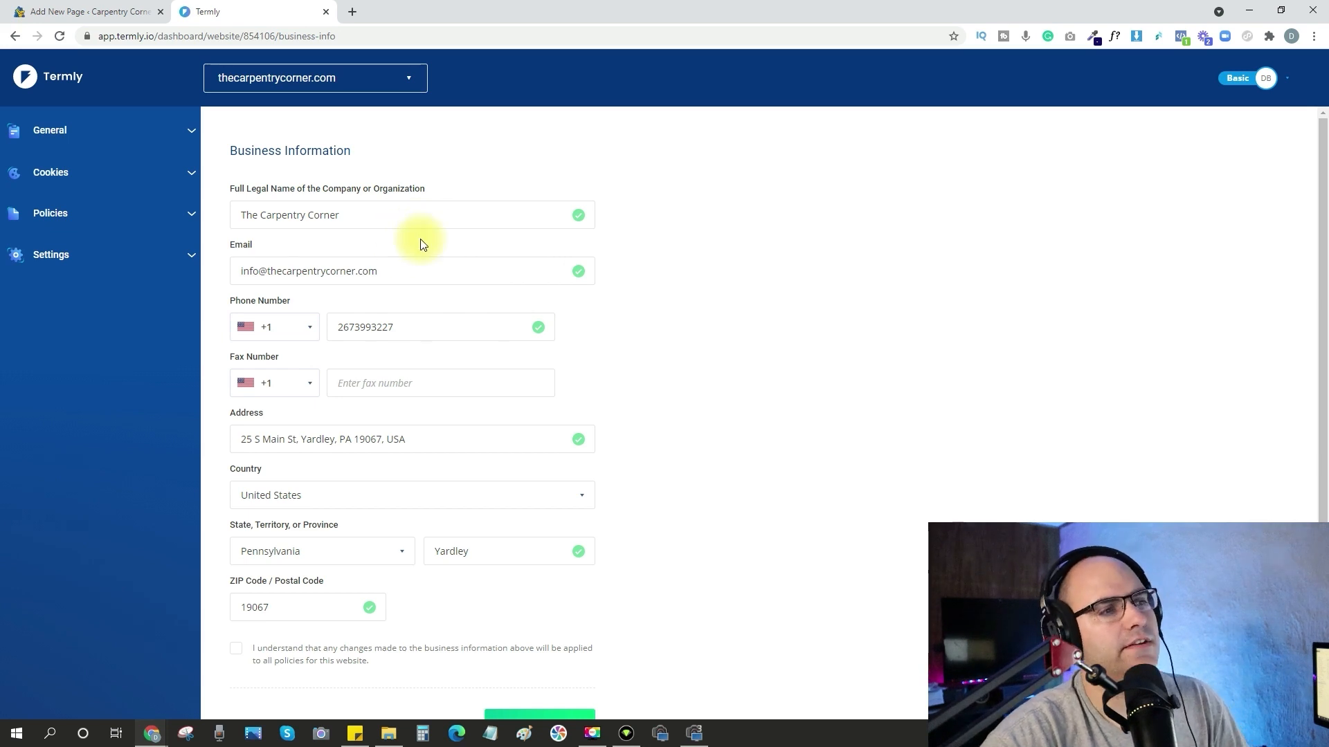
scroll(419, 246, "down", 1)
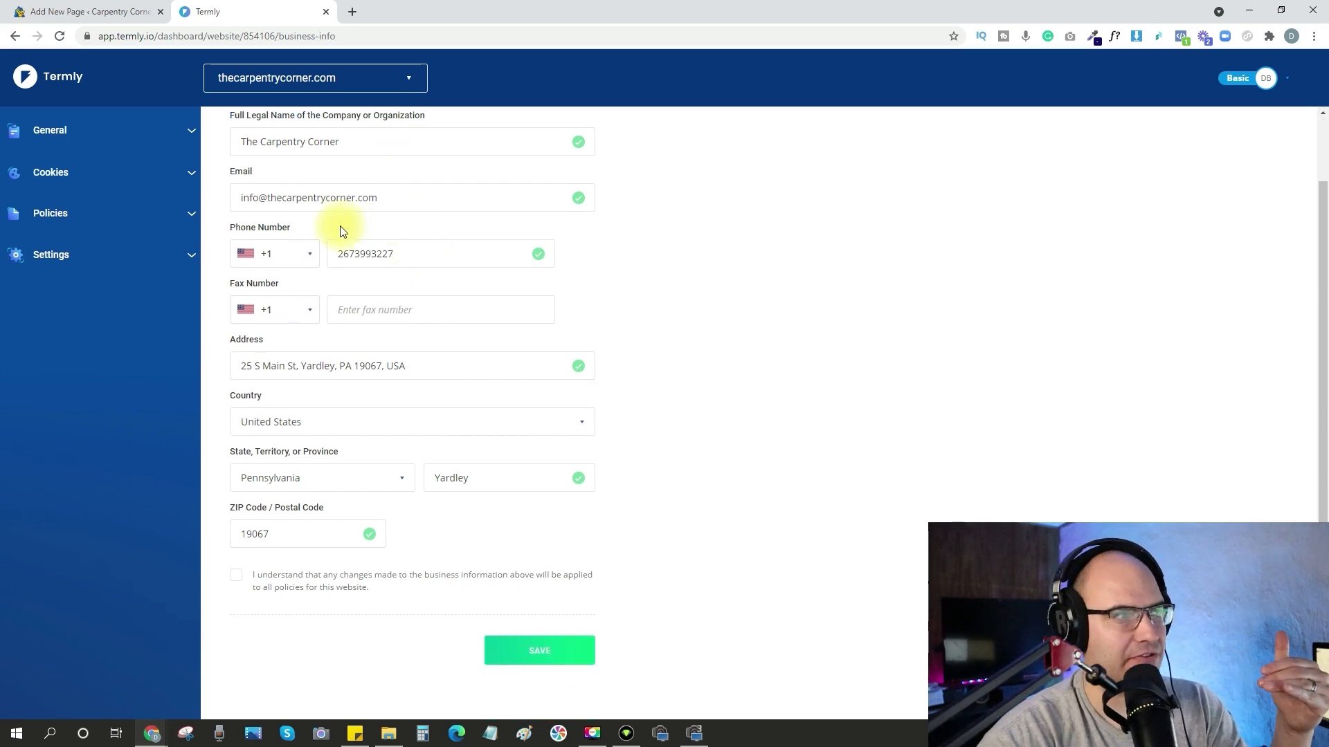
scroll(339, 227, "up", 1)
left_click(81, 133)
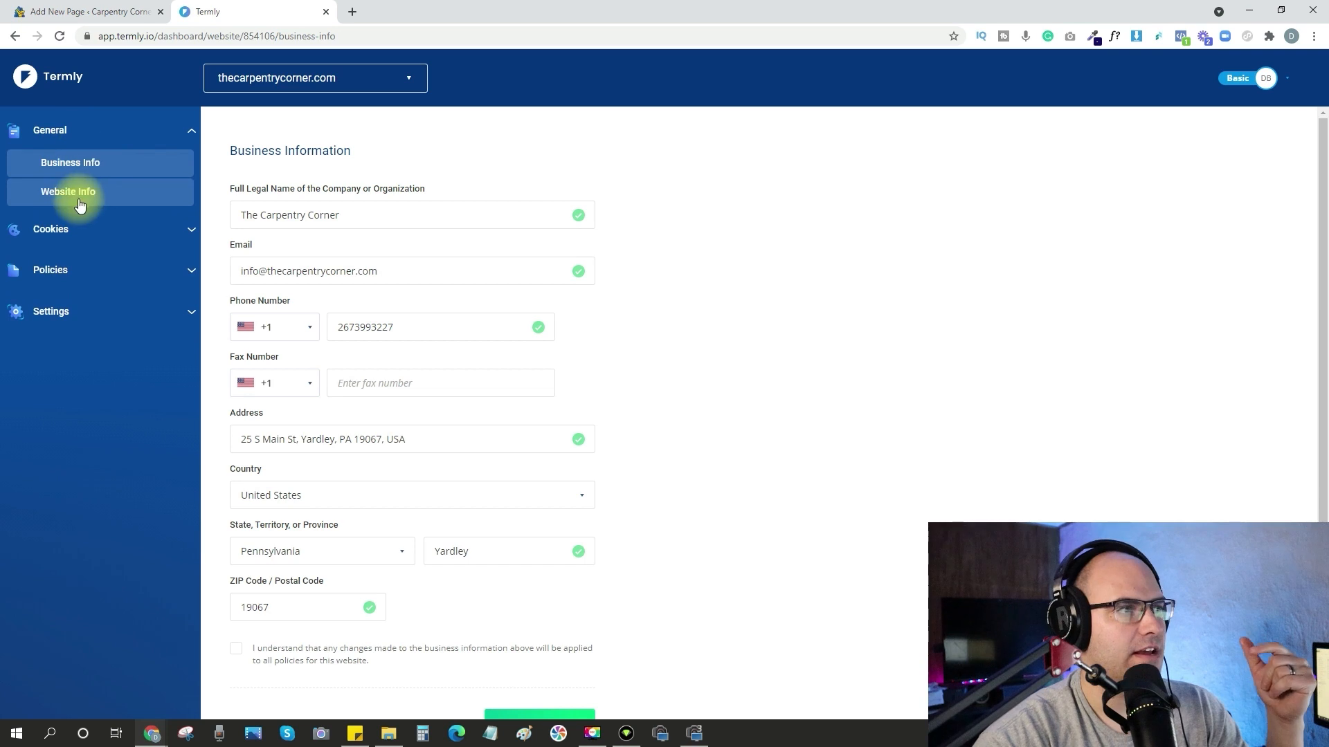
left_click(85, 193)
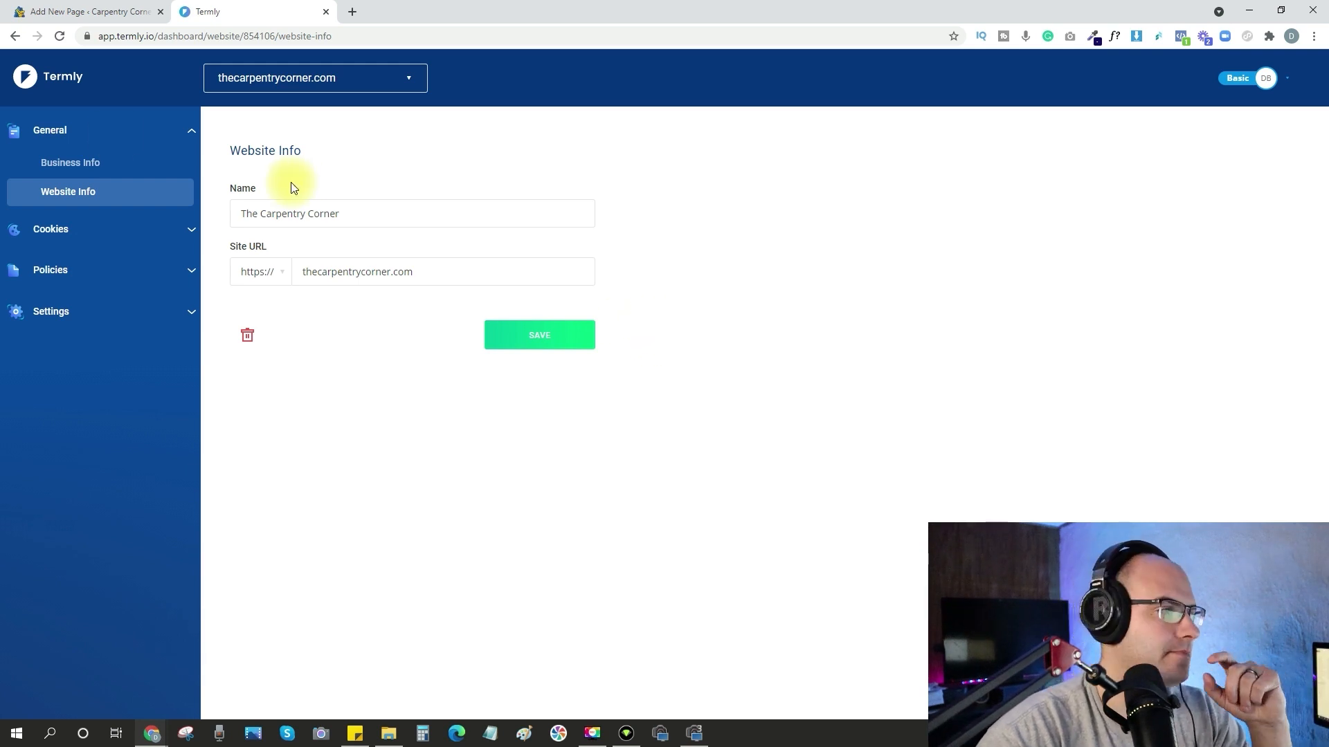
left_click(72, 172)
left_click(81, 195)
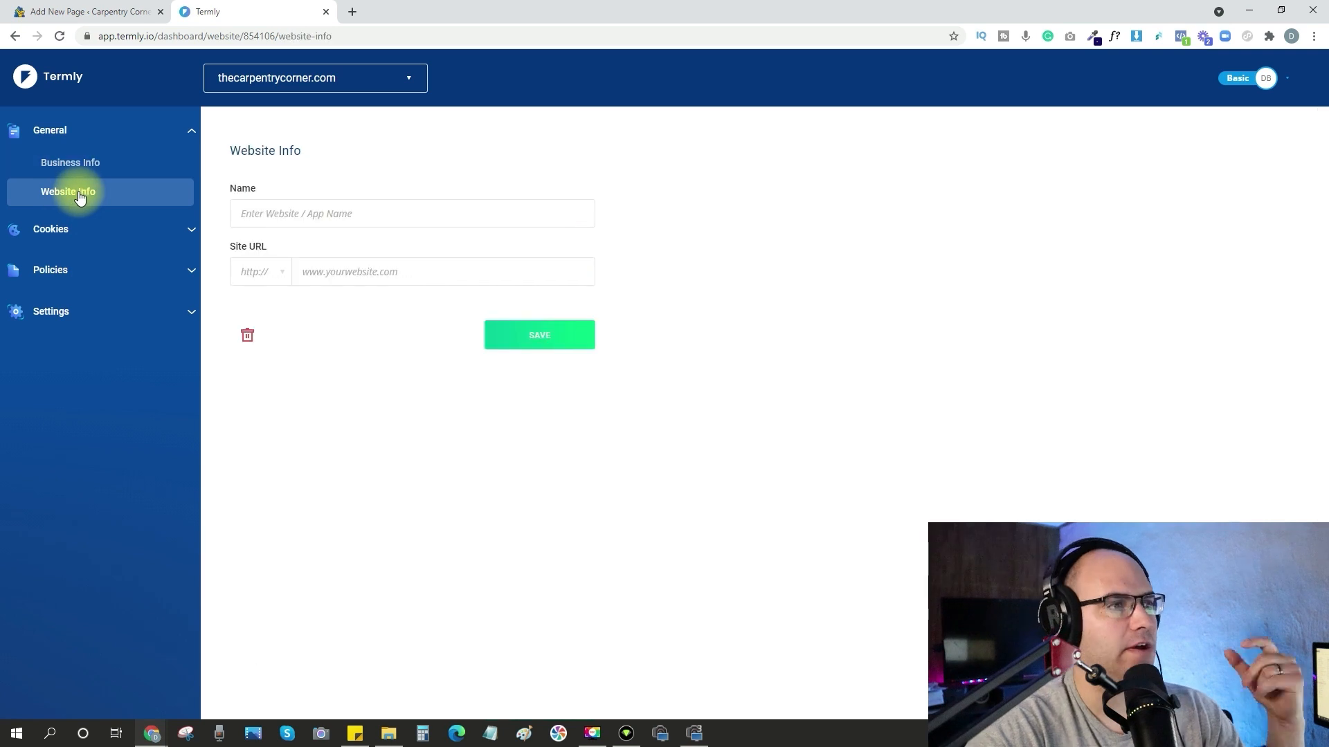
Create a new privacy policy for thecarpentrycorner.com in Termly.
left_click(84, 275)
left_click(95, 246)
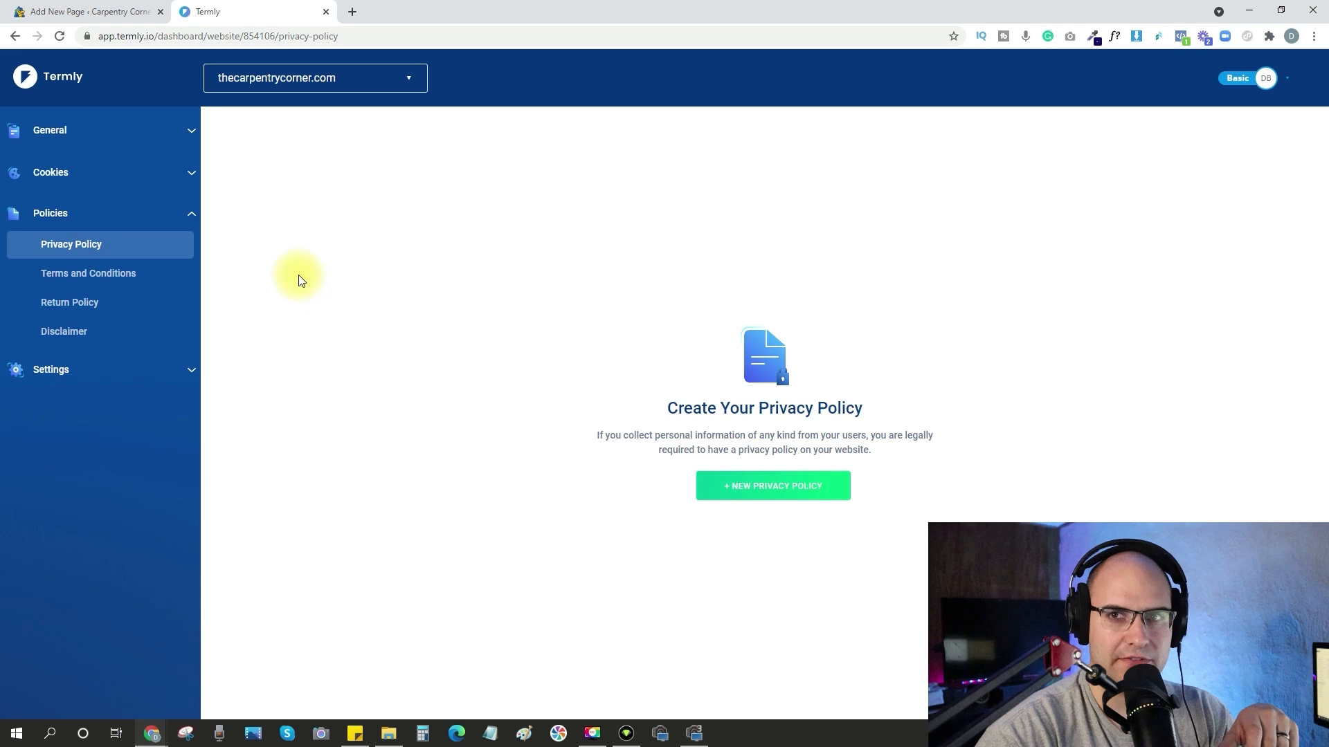
left_click(753, 491)
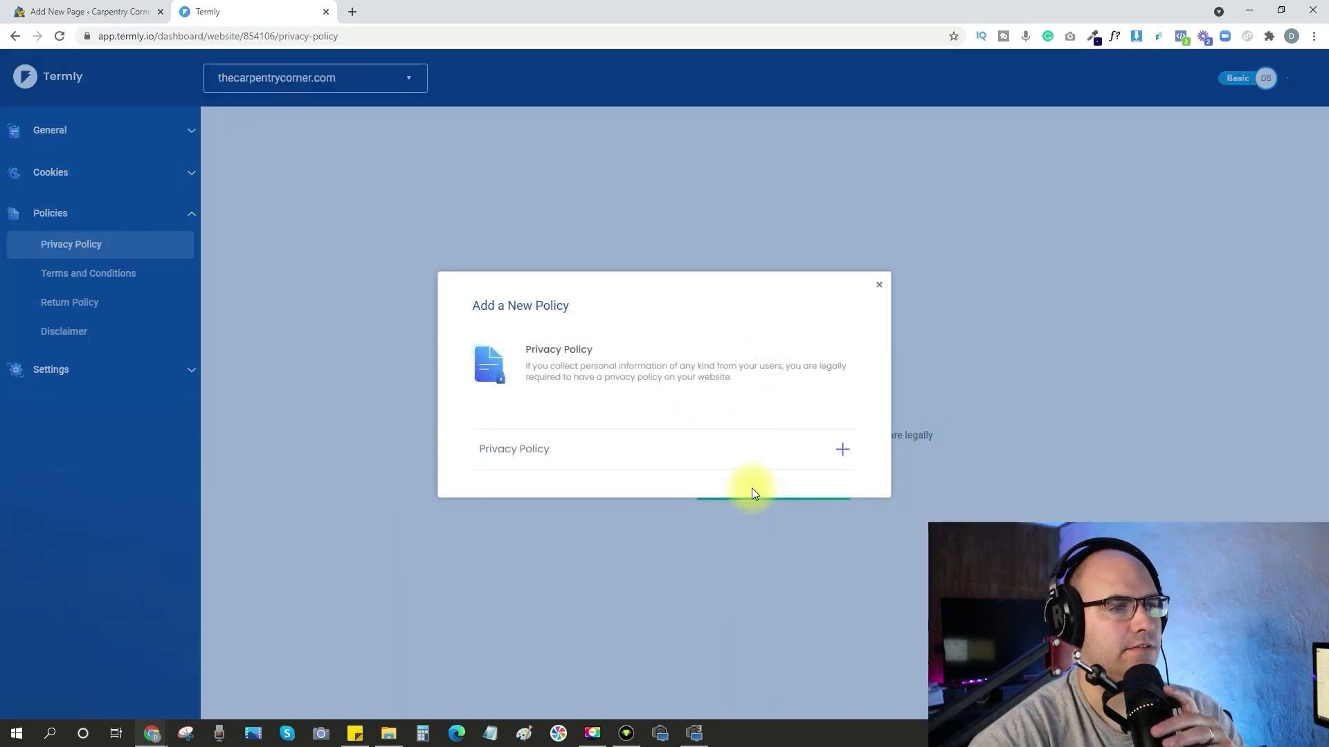
left_click(578, 453)
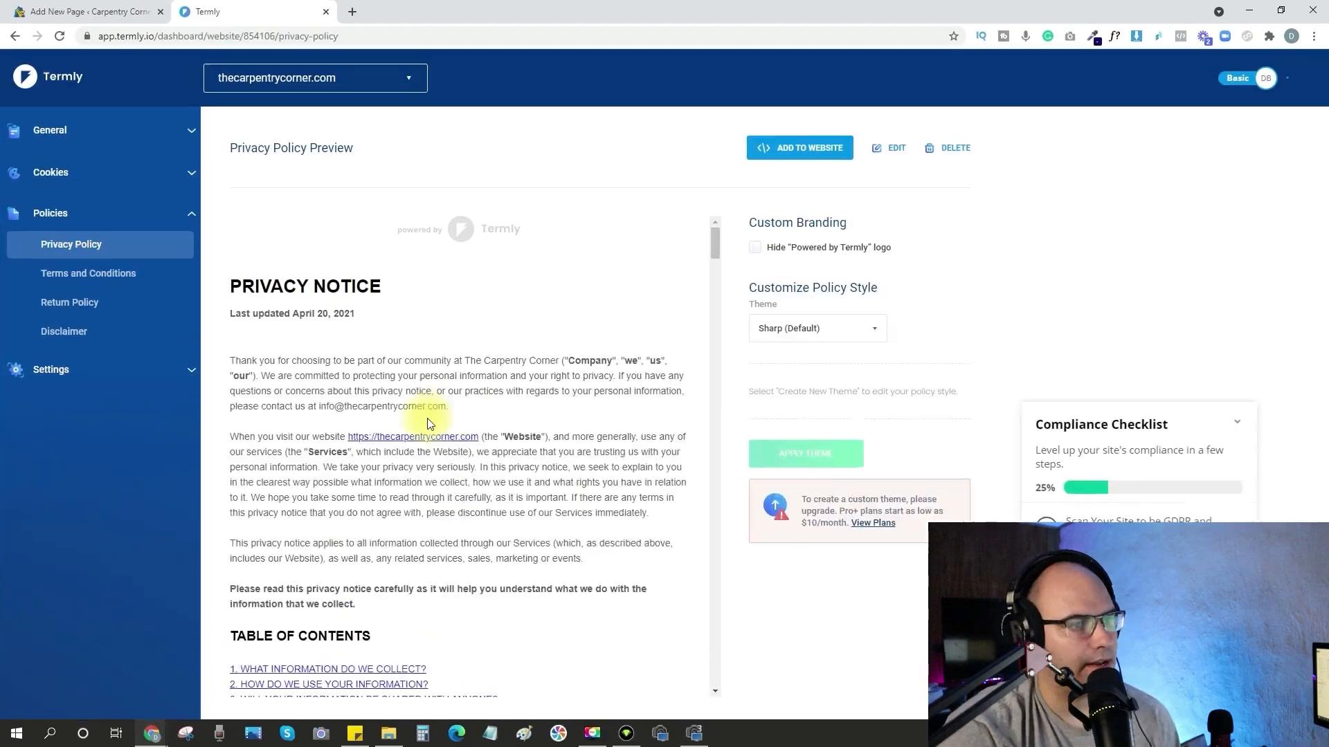
Read through the generated privacy policy preview and copy its HTML format code to the clipboard.
scroll(430, 305, "down", 10)
scroll(390, 398, "down", 15)
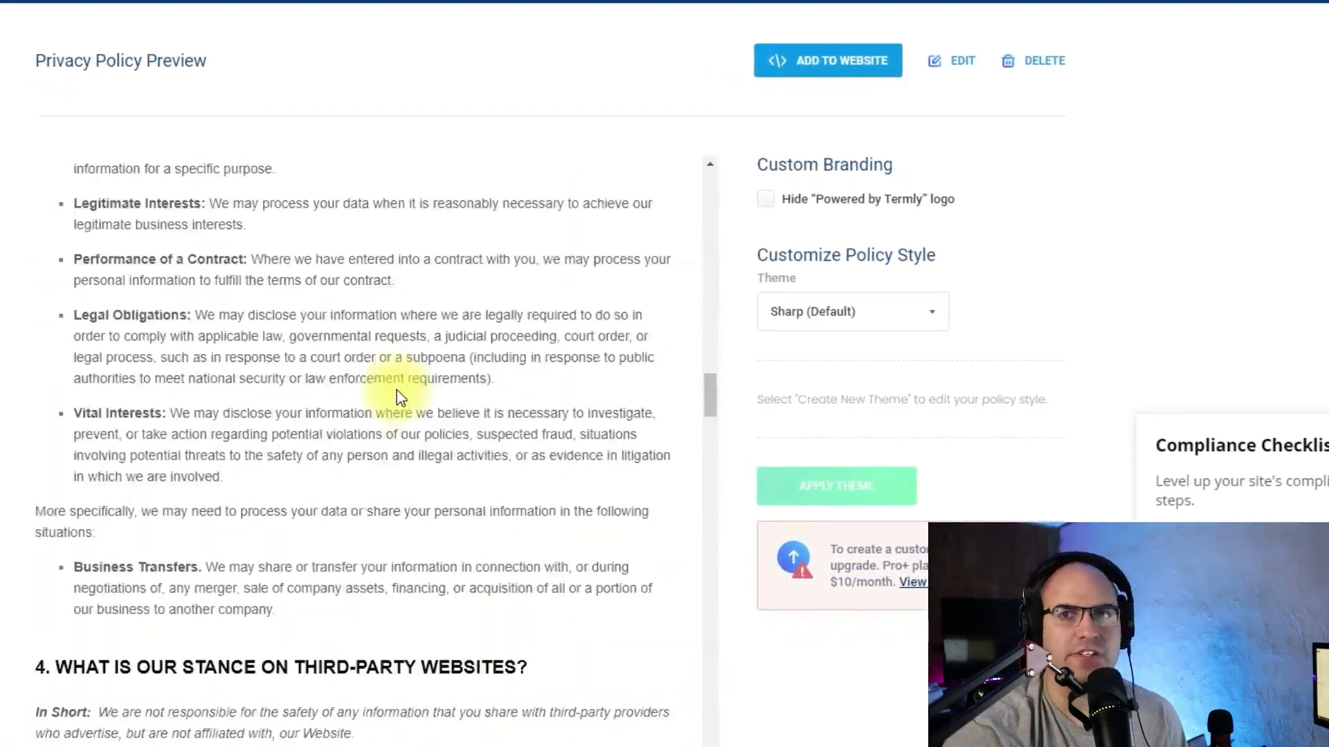
scroll(398, 392, "down", 20)
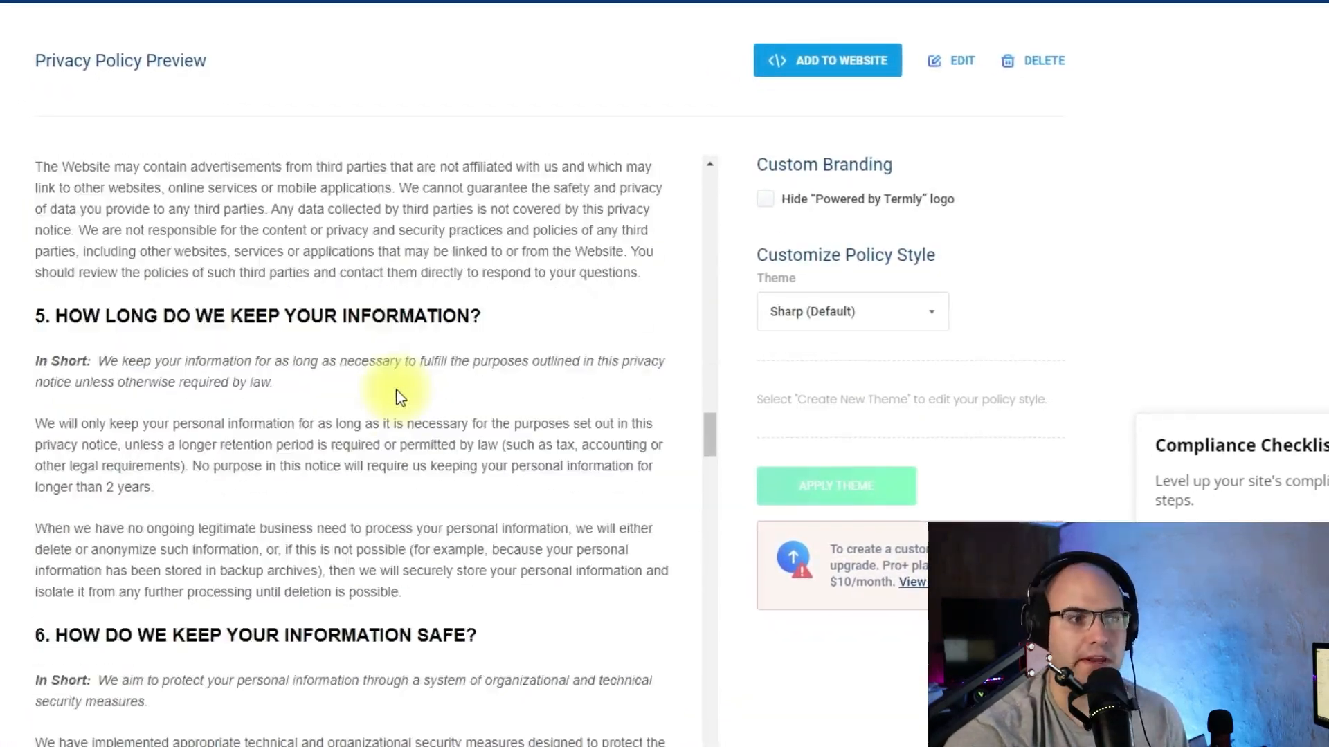
scroll(407, 400, "down", 20)
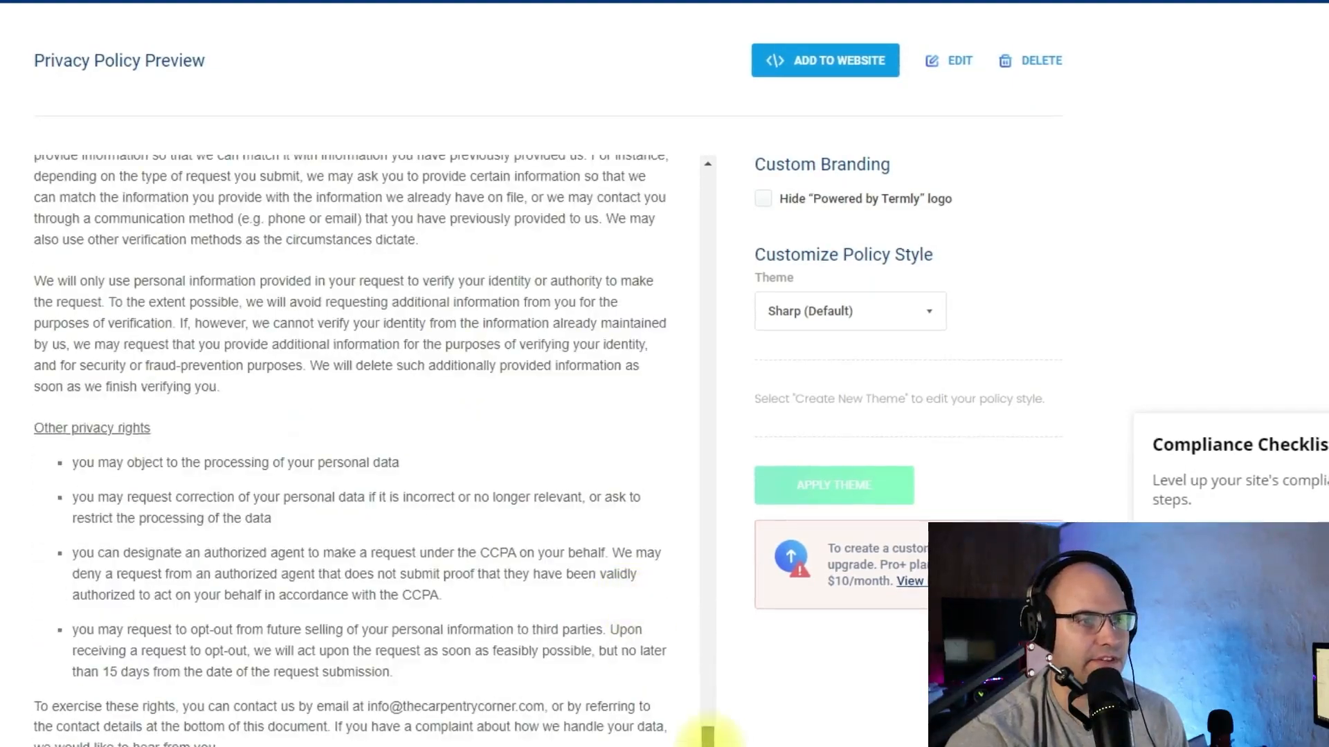
left_click_drag(707, 735, 705, 189)
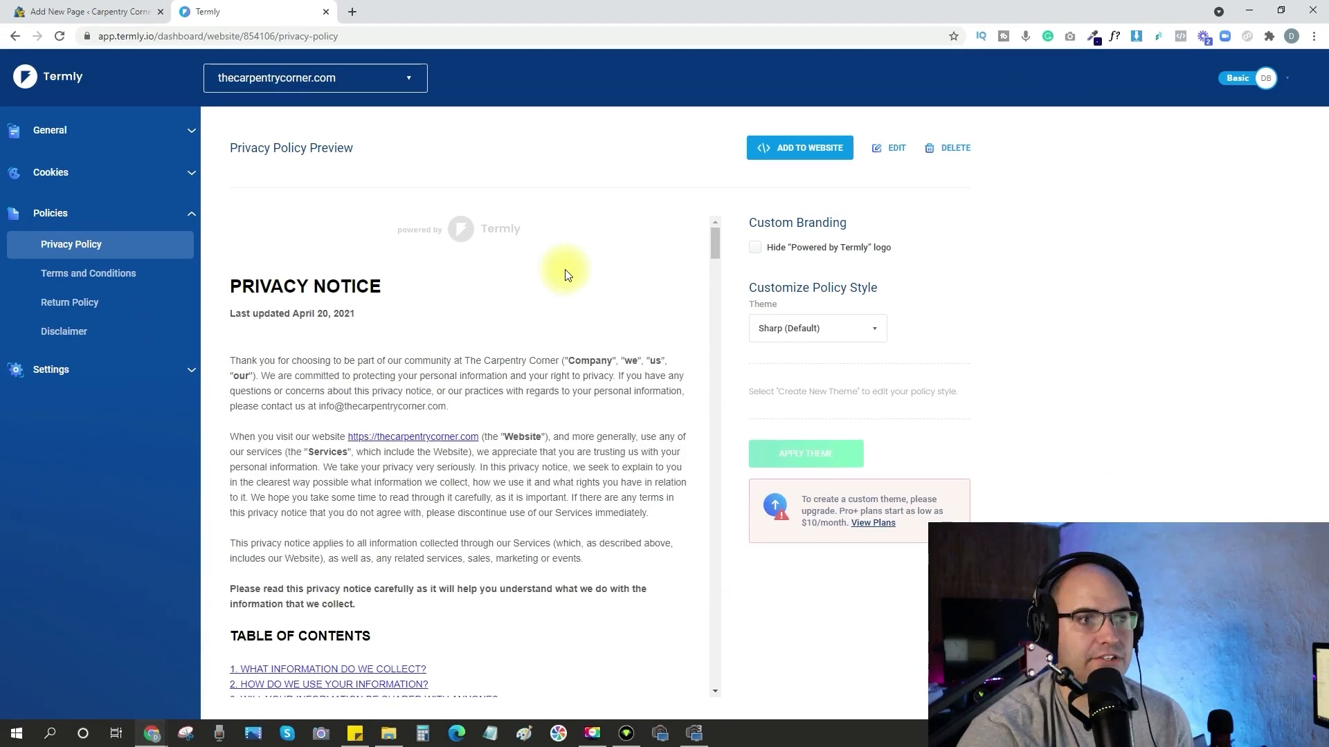
left_click(818, 158)
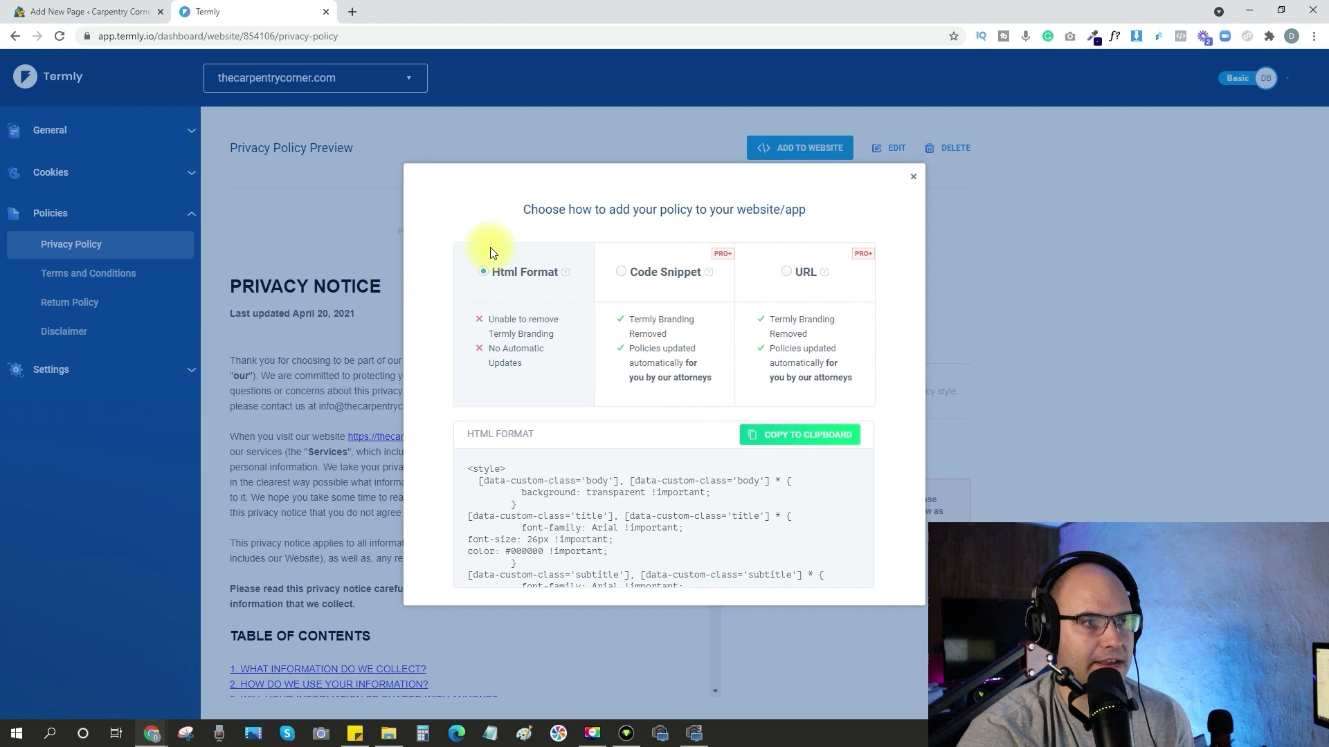
left_click(799, 436)
Insert a Custom HTML block with the copied policy code into the WordPress Privacy Policy page and update the page.
left_click(101, 12)
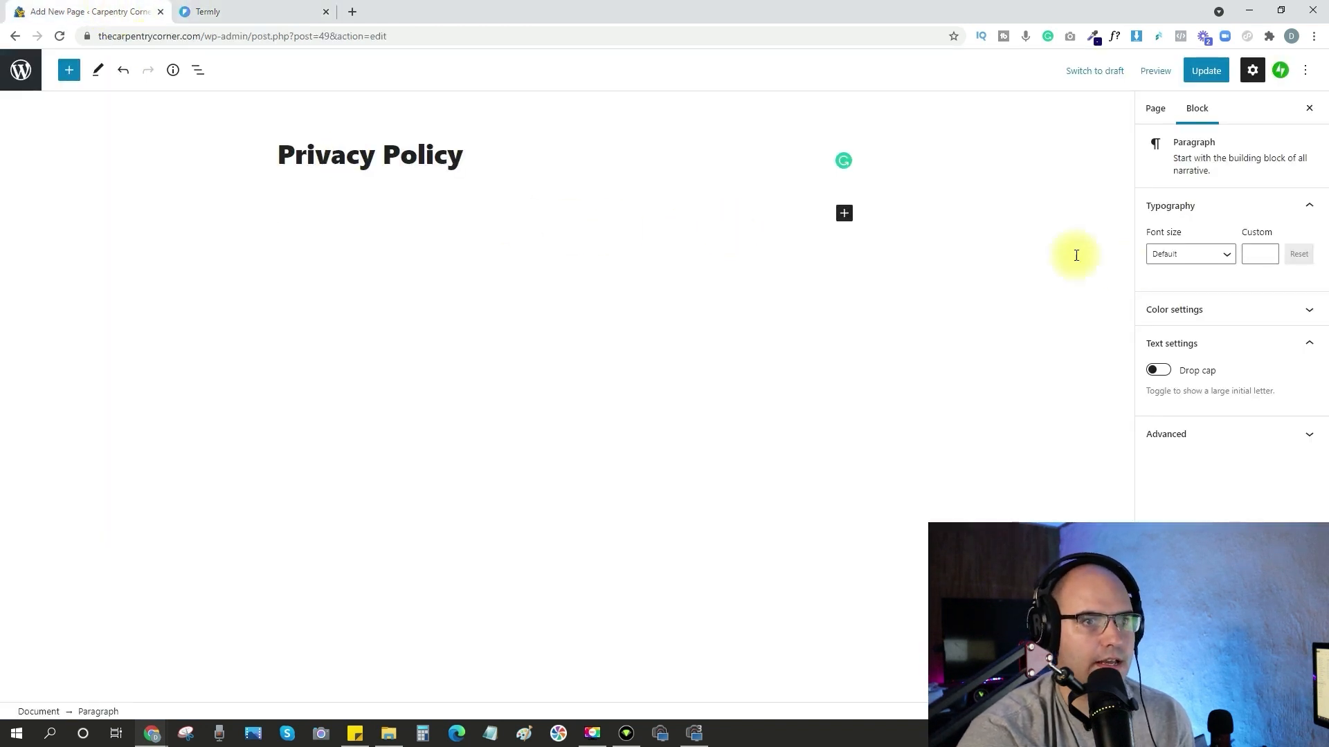
left_click(845, 215)
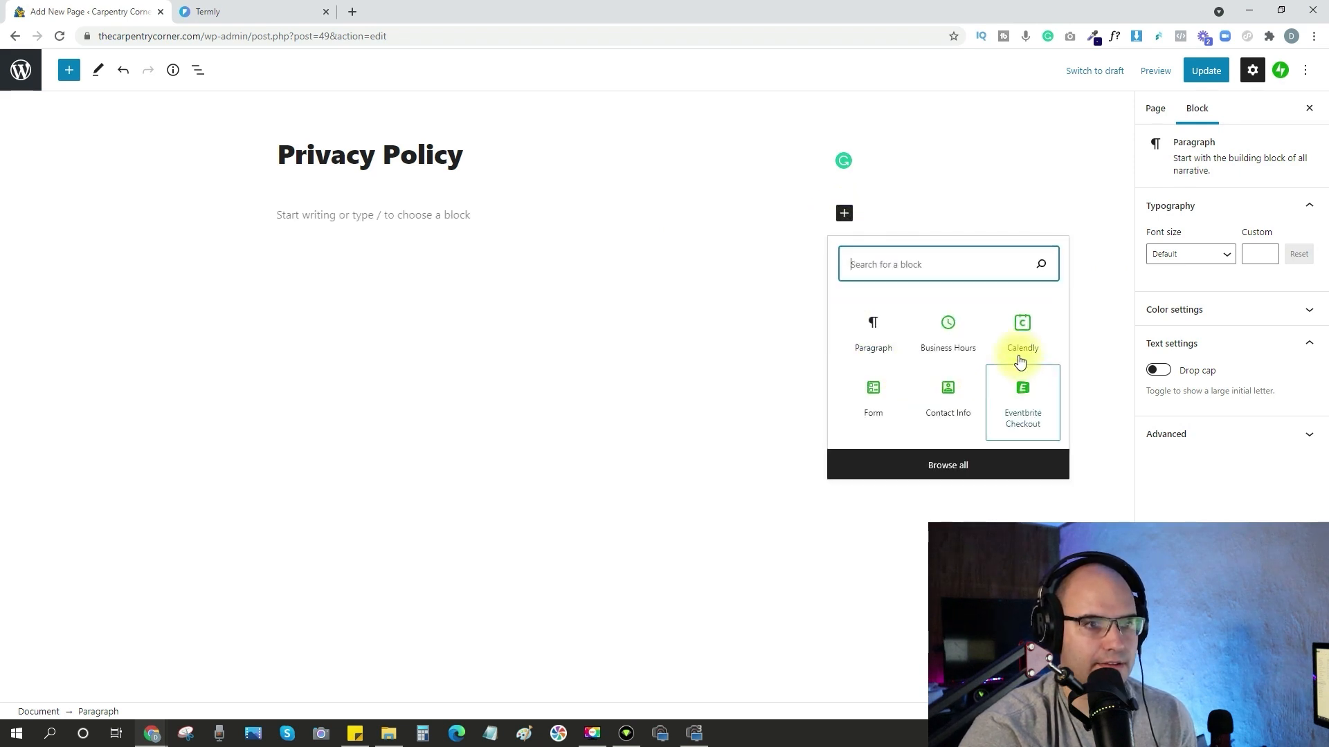
type("html")
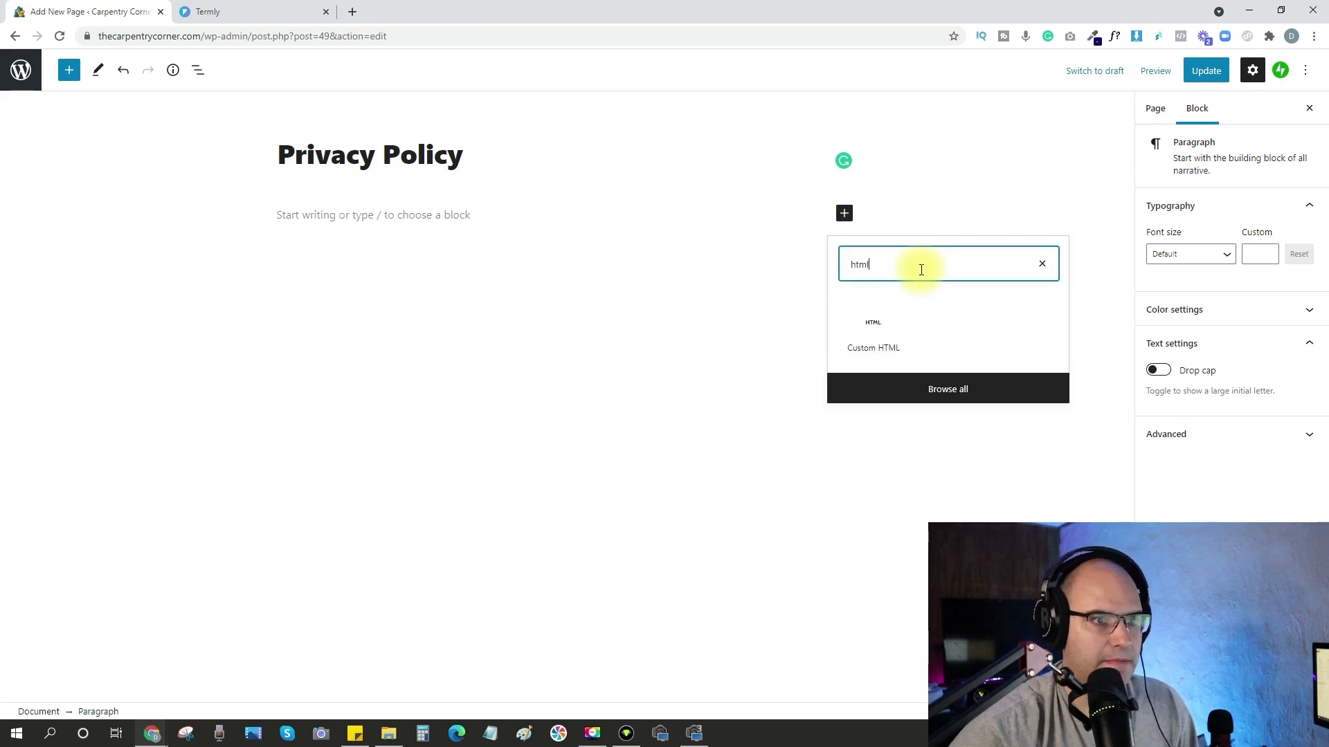
left_click(873, 331)
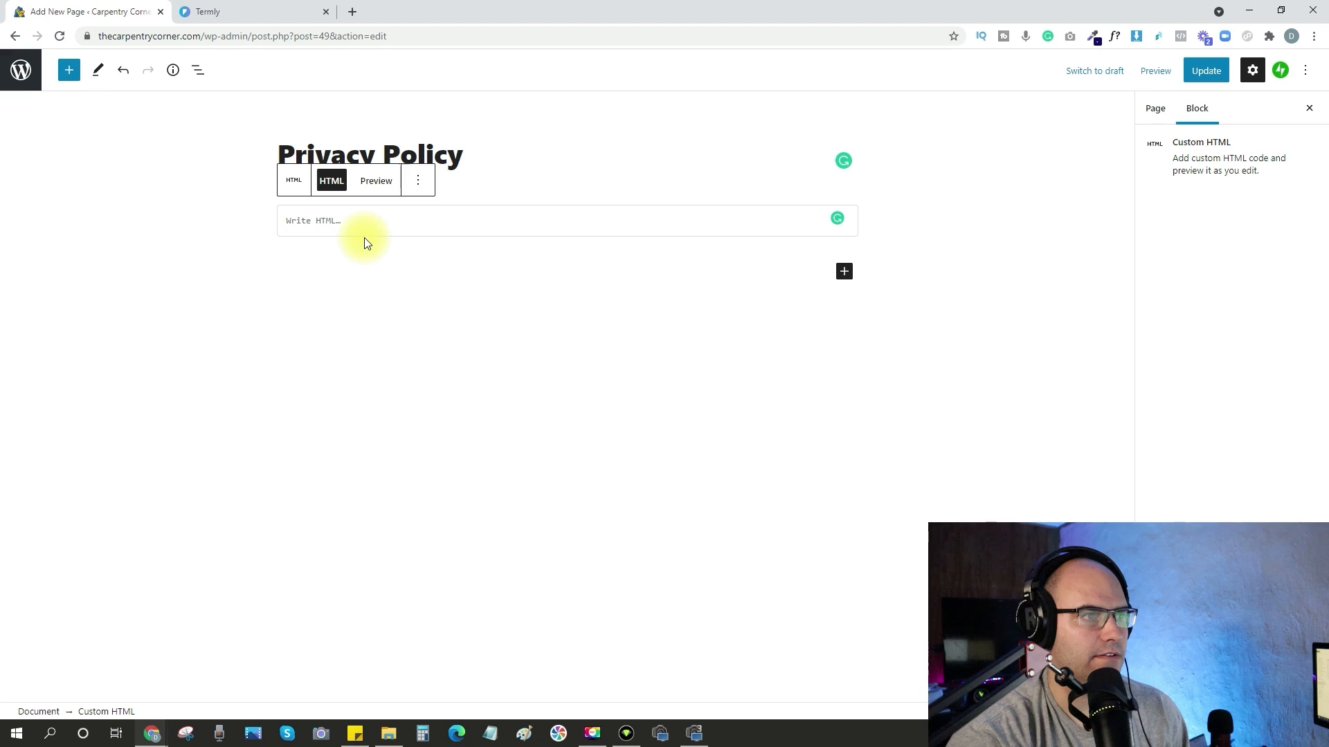
key("ctrl+v")
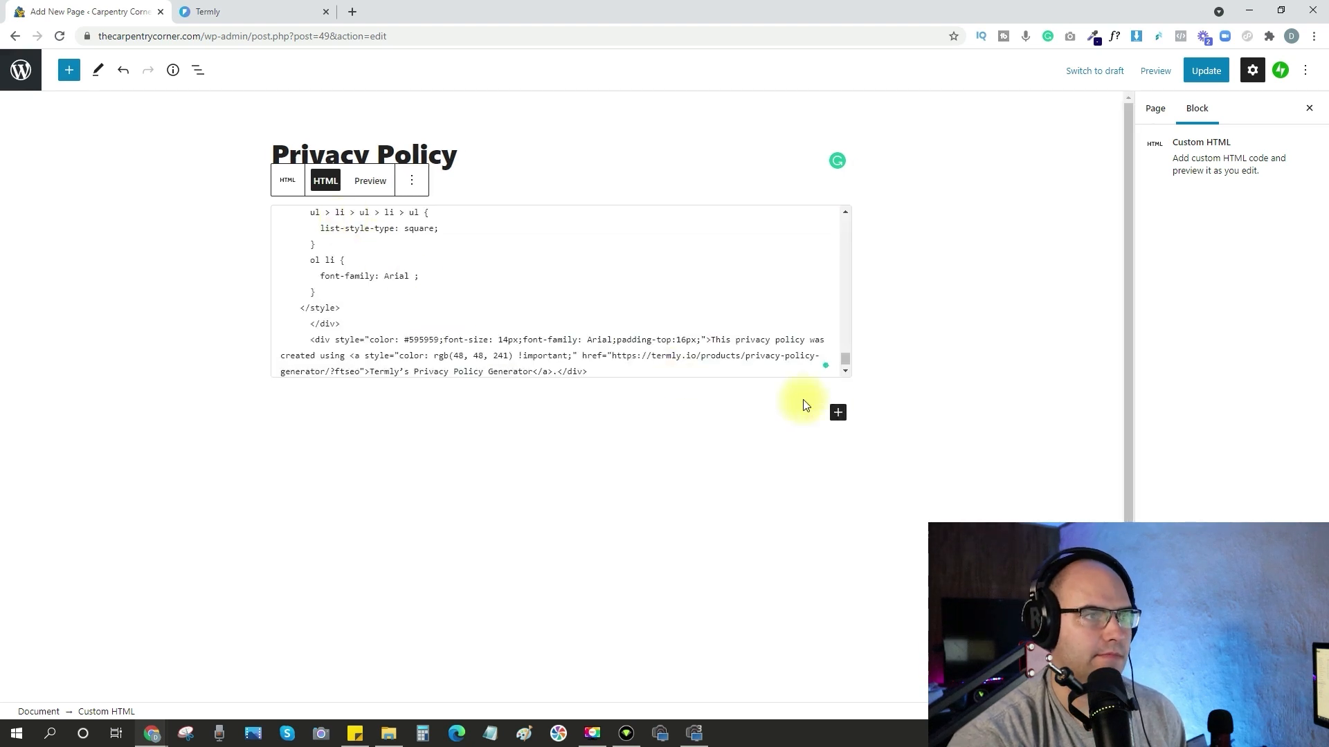
left_click(1217, 71)
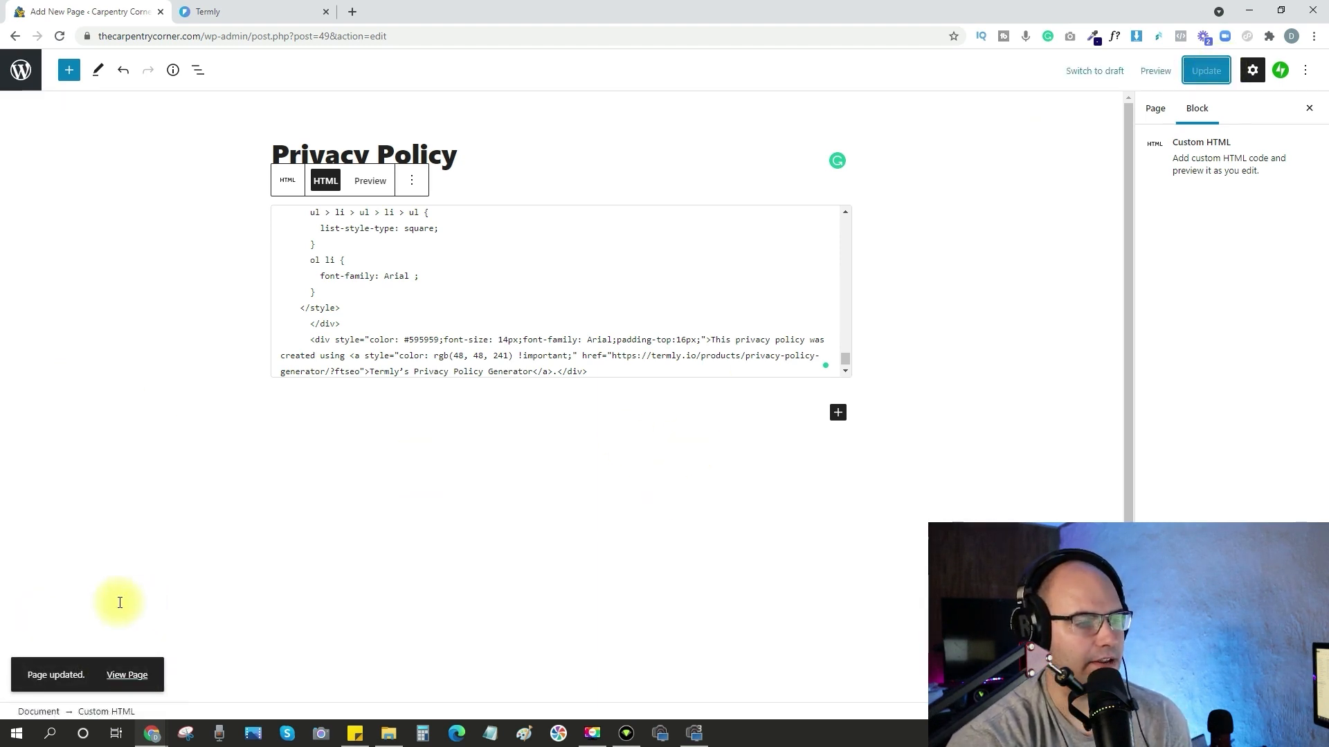
View the live Privacy Policy page and check the policy text through to its contact section.
left_click(131, 678)
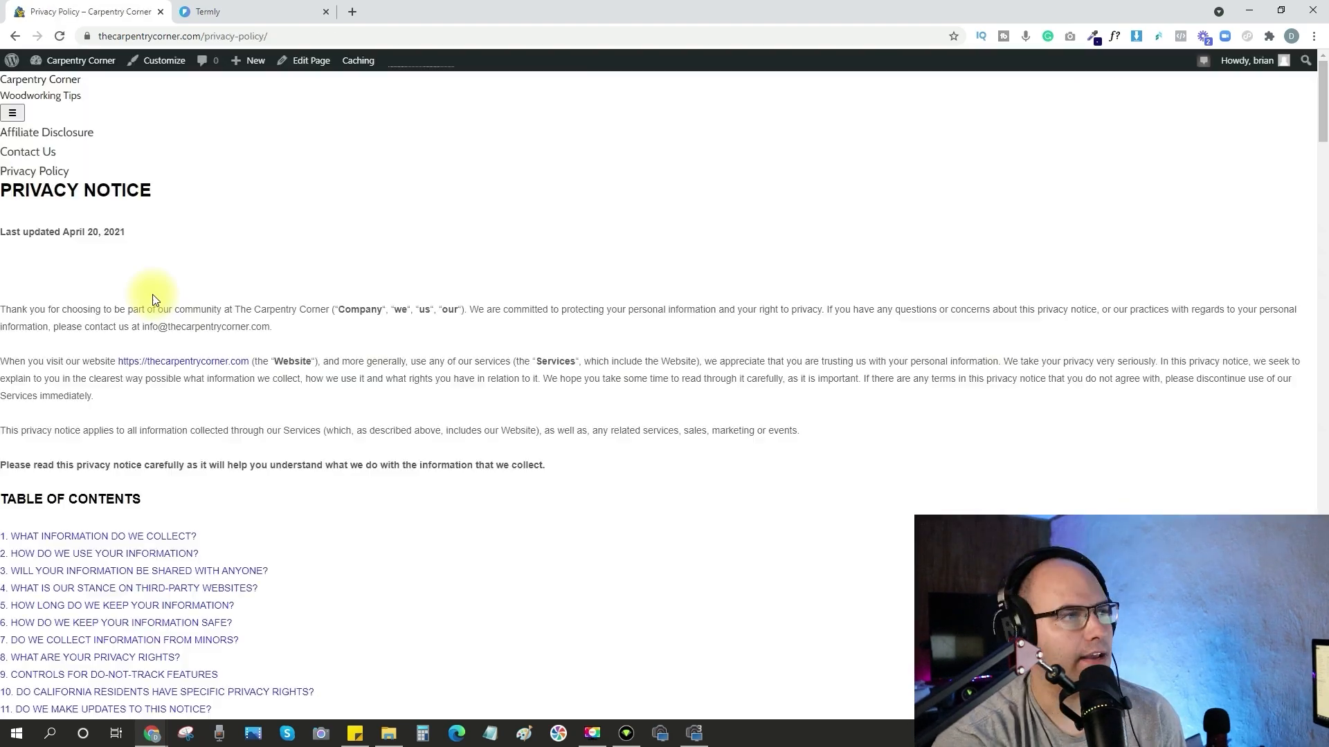
scroll(158, 291, "down", 20)
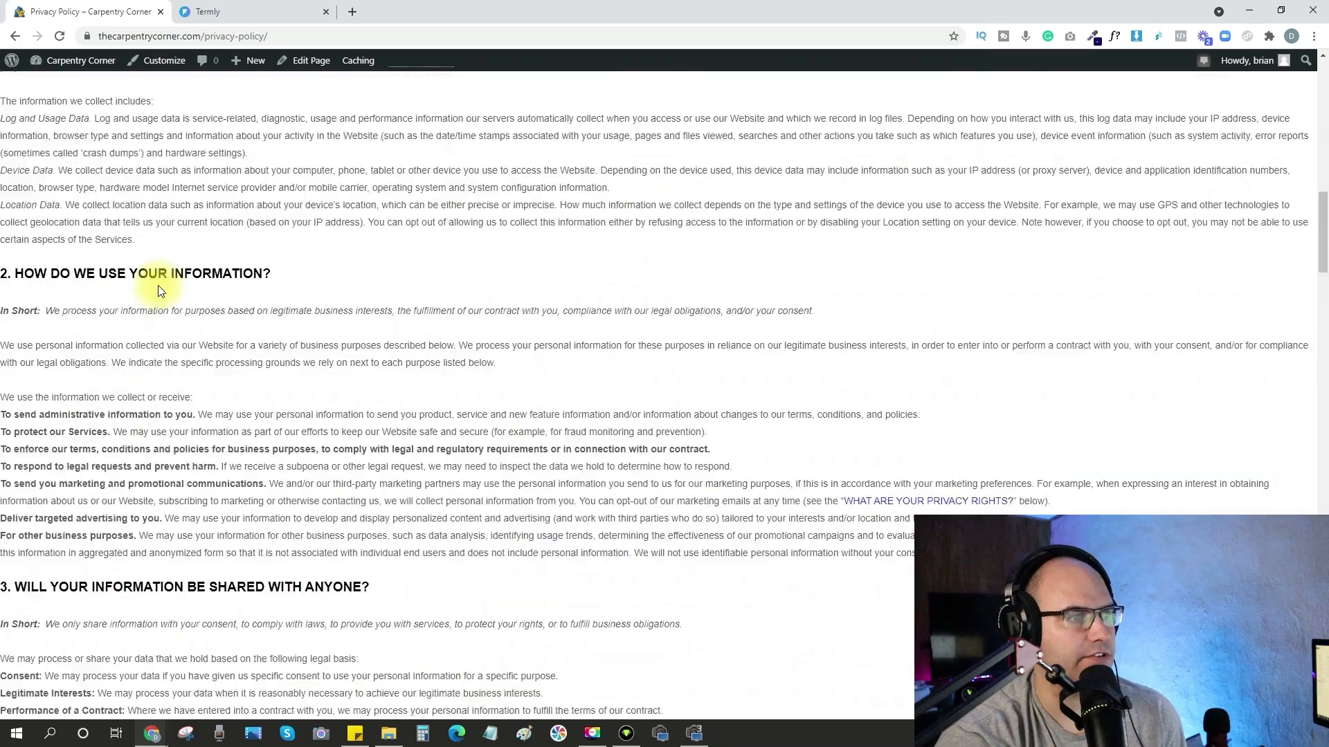
scroll(158, 290, "down", 20)
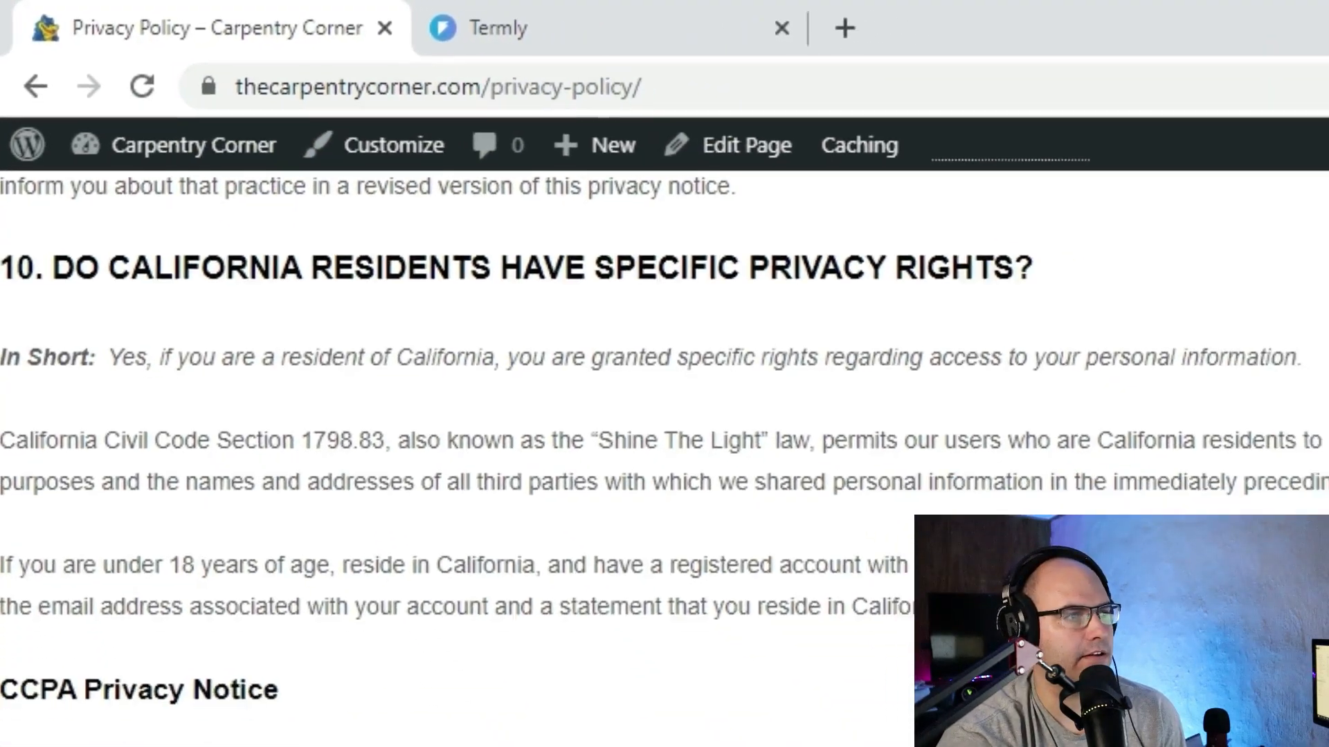
scroll(723, 551, "down", 10)
scroll(723, 551, "down", 14)
scroll(738, 559, "up", 13)
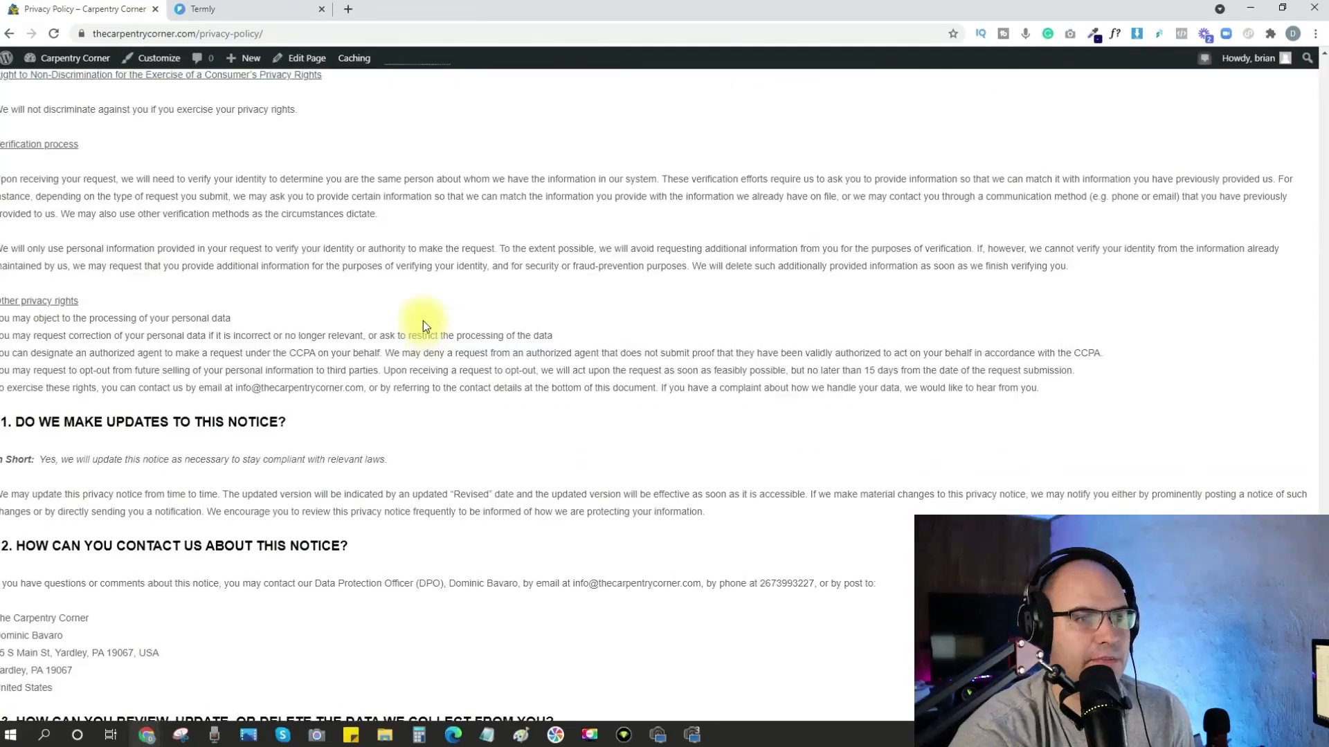
scroll(420, 323, "up", 7)
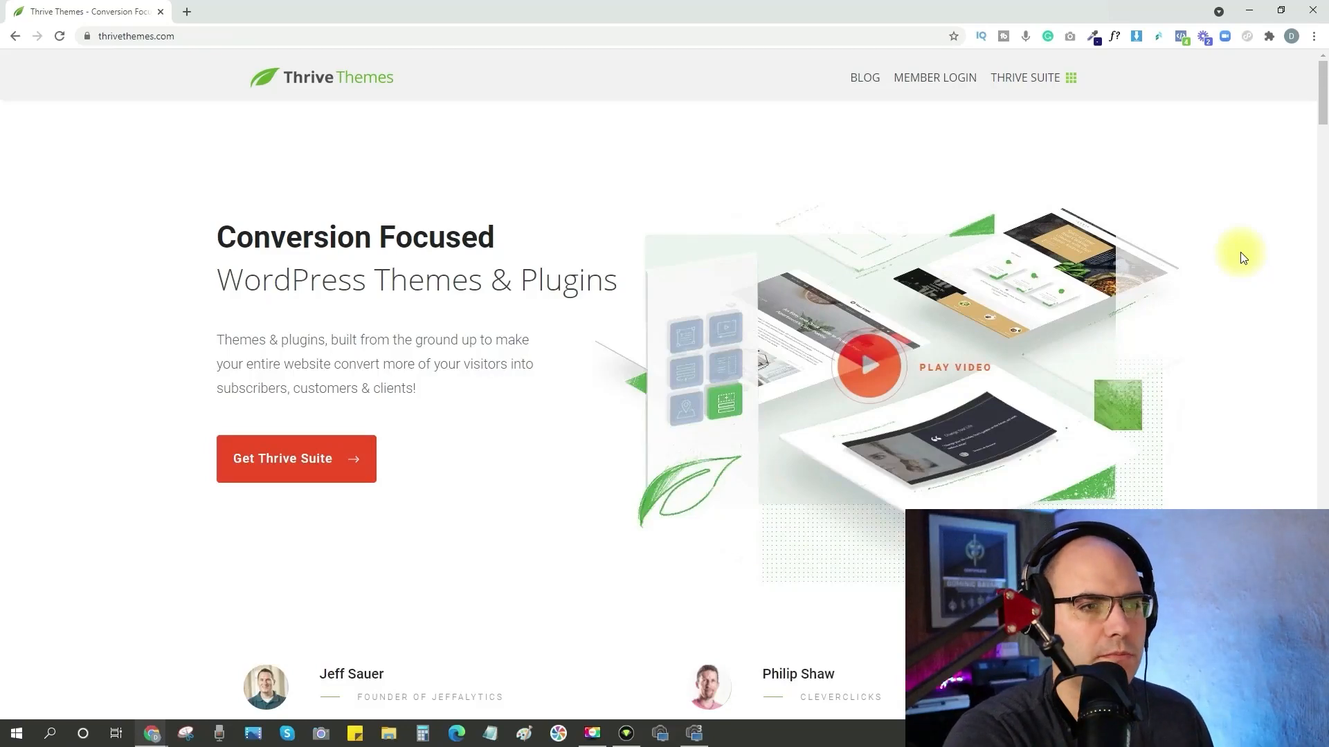
Review the Thrive Themes tools and what the yearly Thrive Suite plan includes, and proceed to buy Thrive Suite.
scroll(1243, 254, "down", 20)
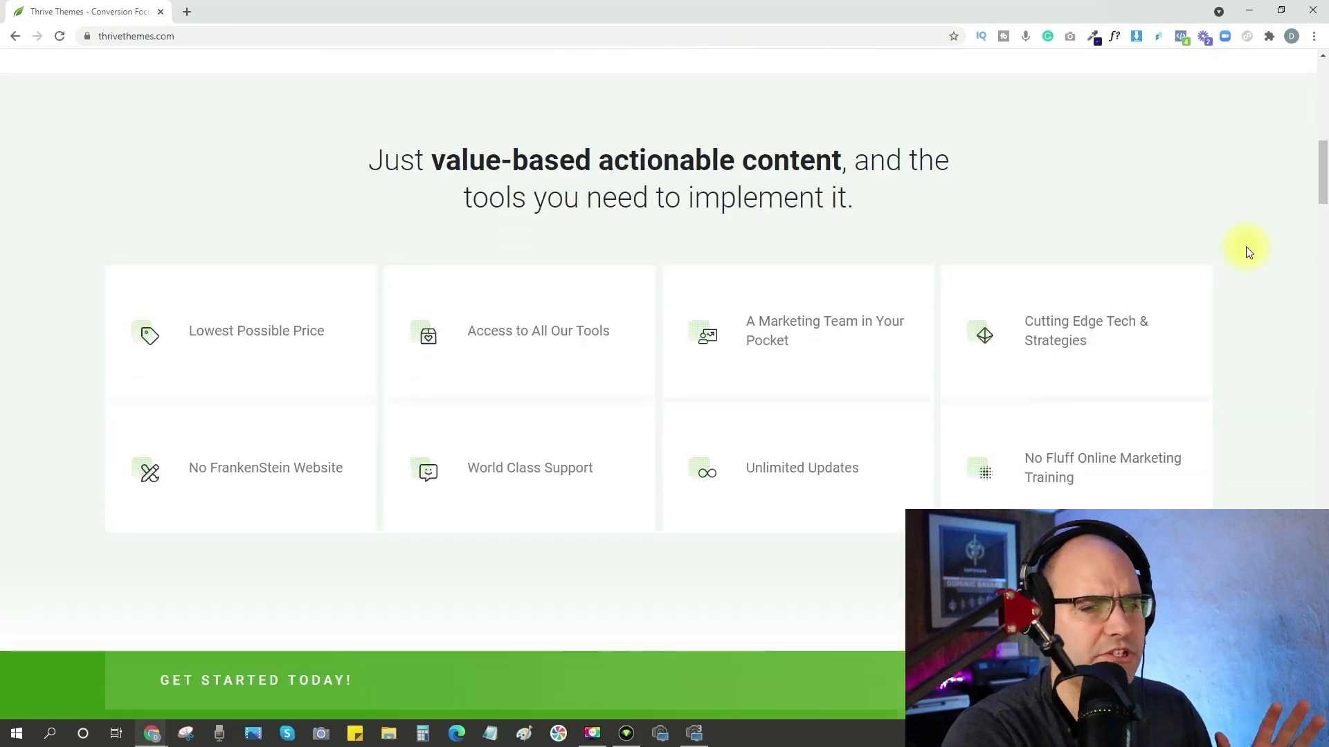
scroll(1247, 246, "down", 6)
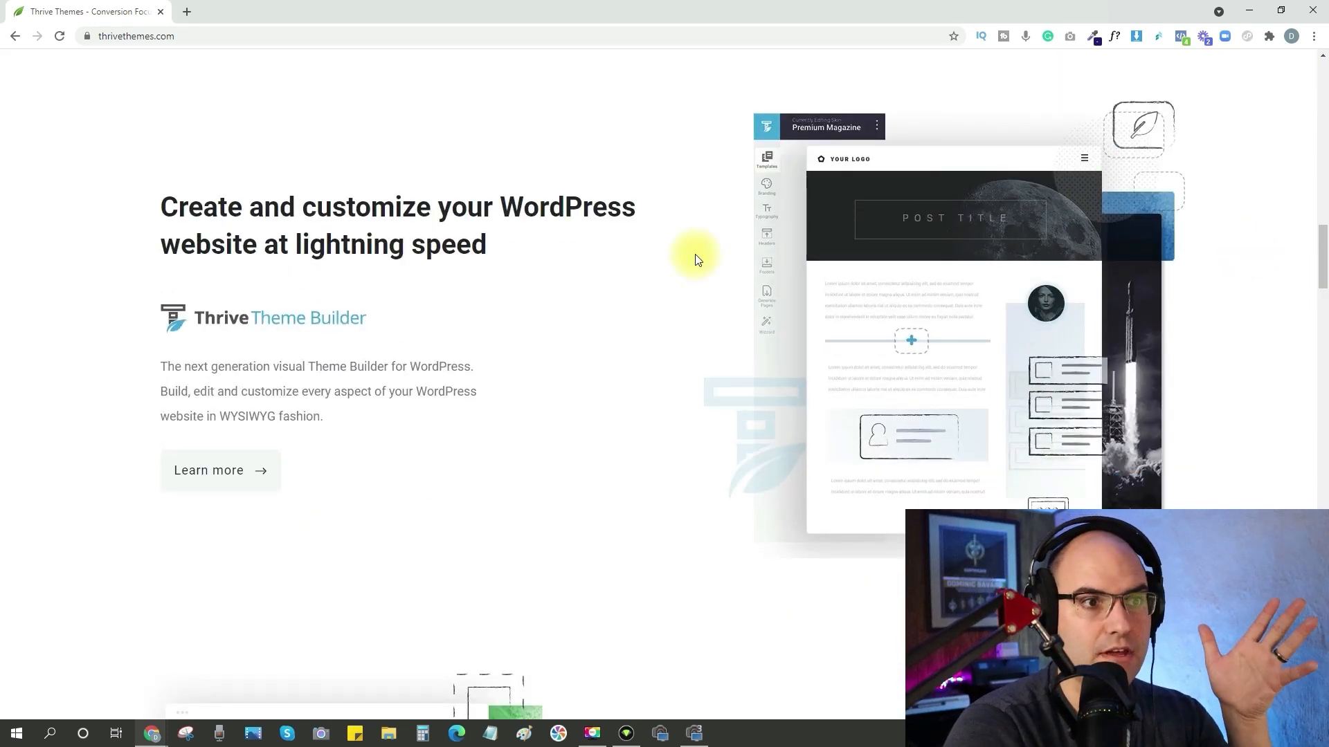
scroll(696, 260, "down", 8)
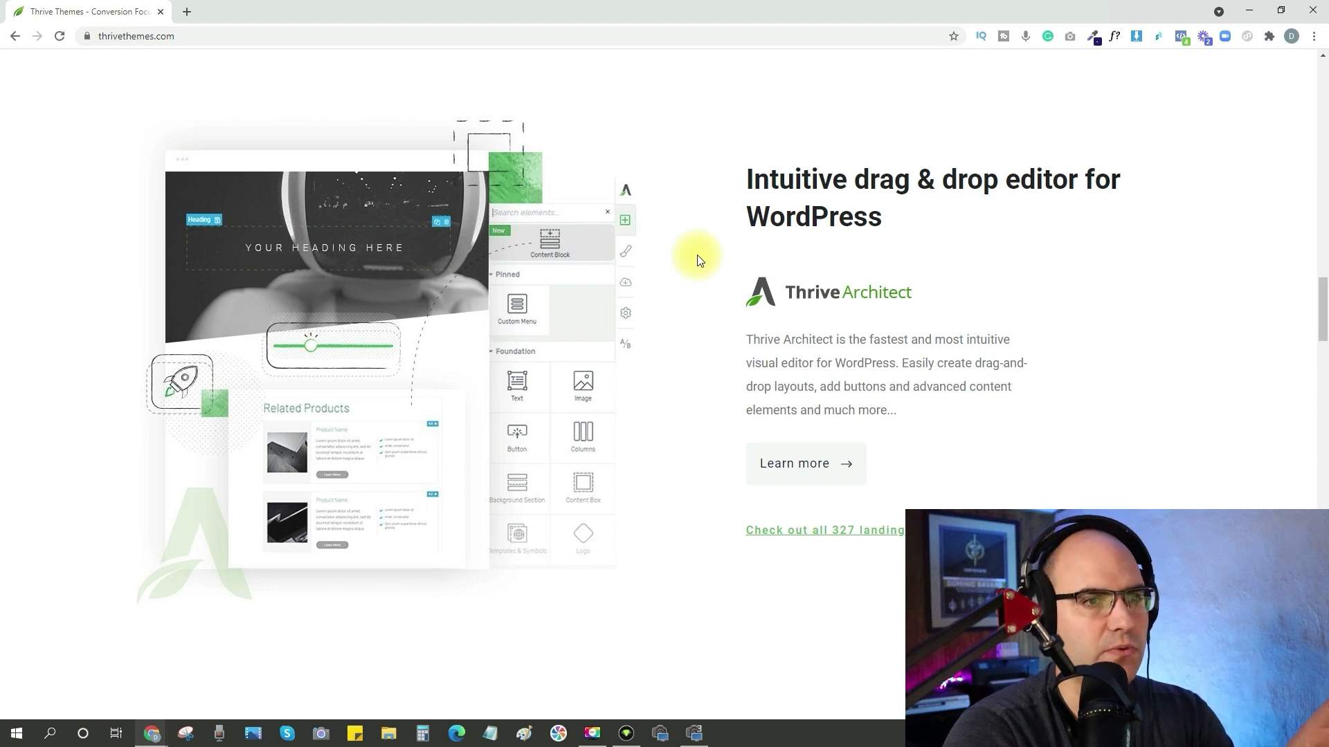
scroll(490, 287, "down", 8)
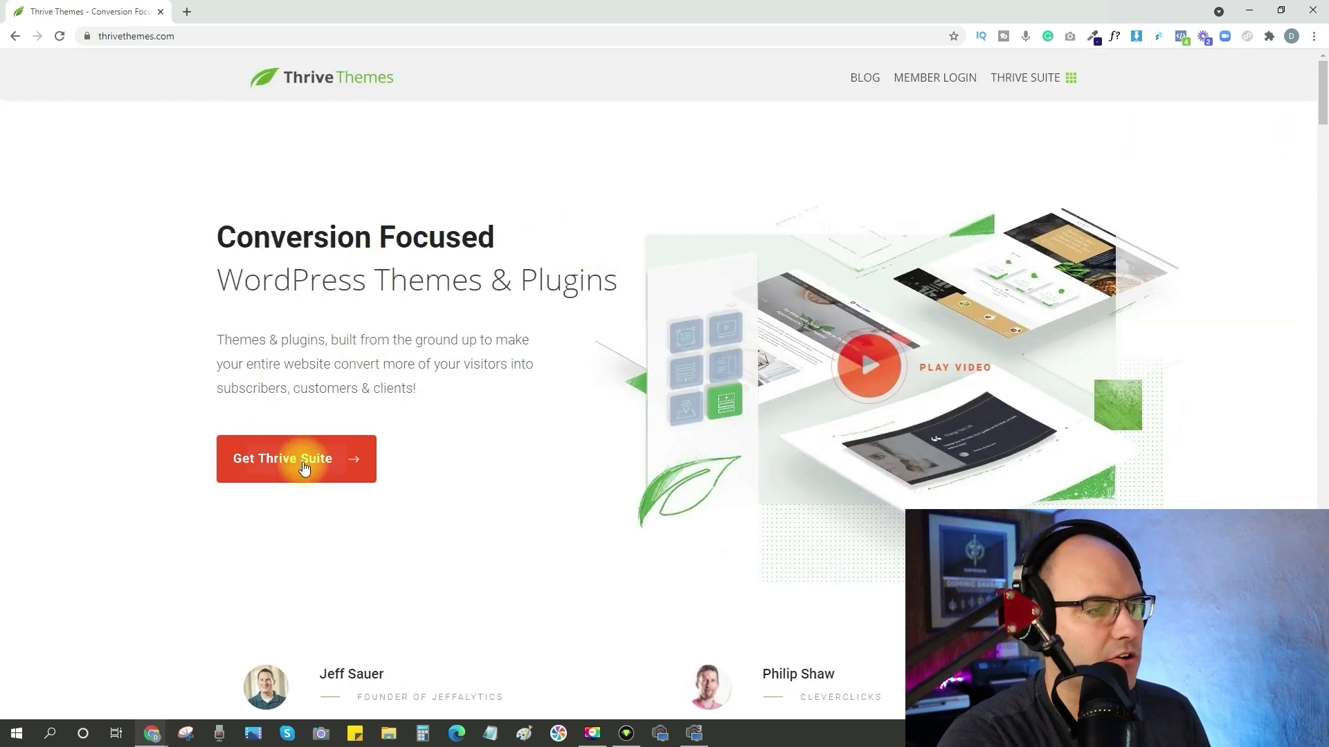
left_click(312, 463)
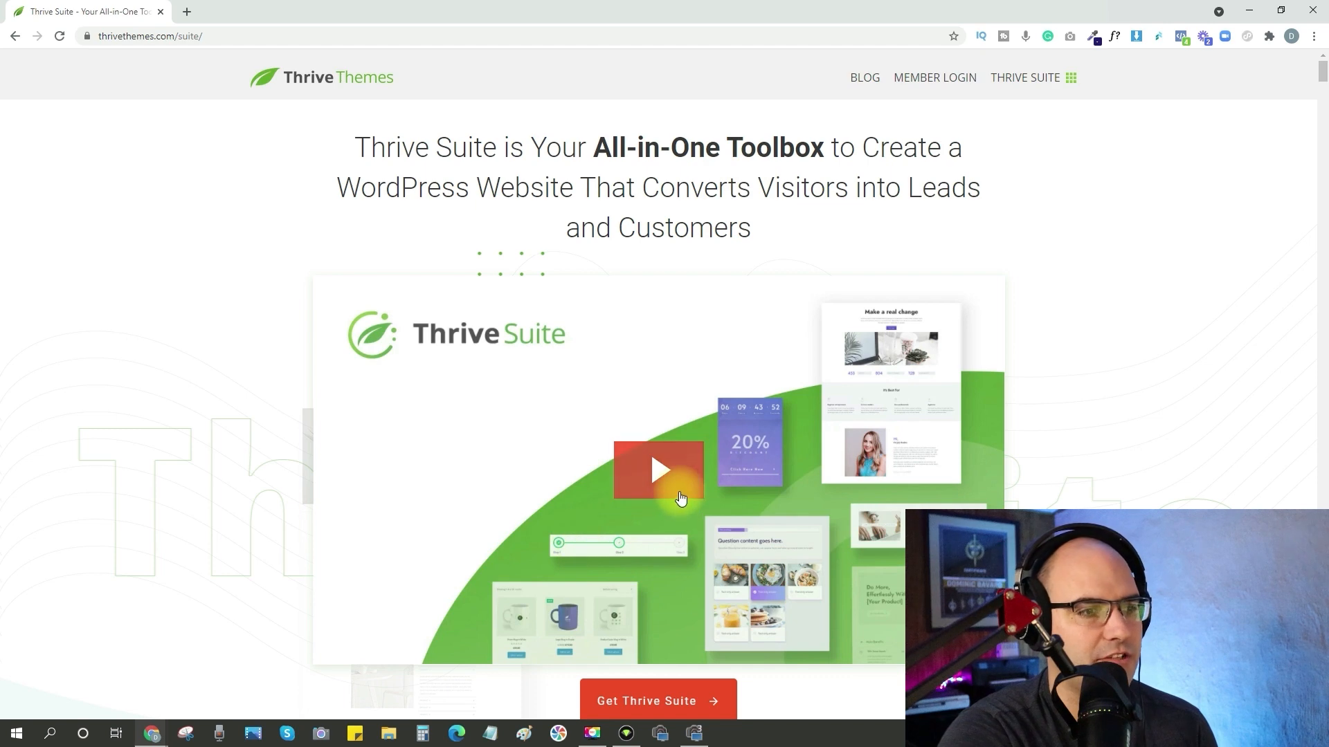
scroll(654, 484, "down", 2)
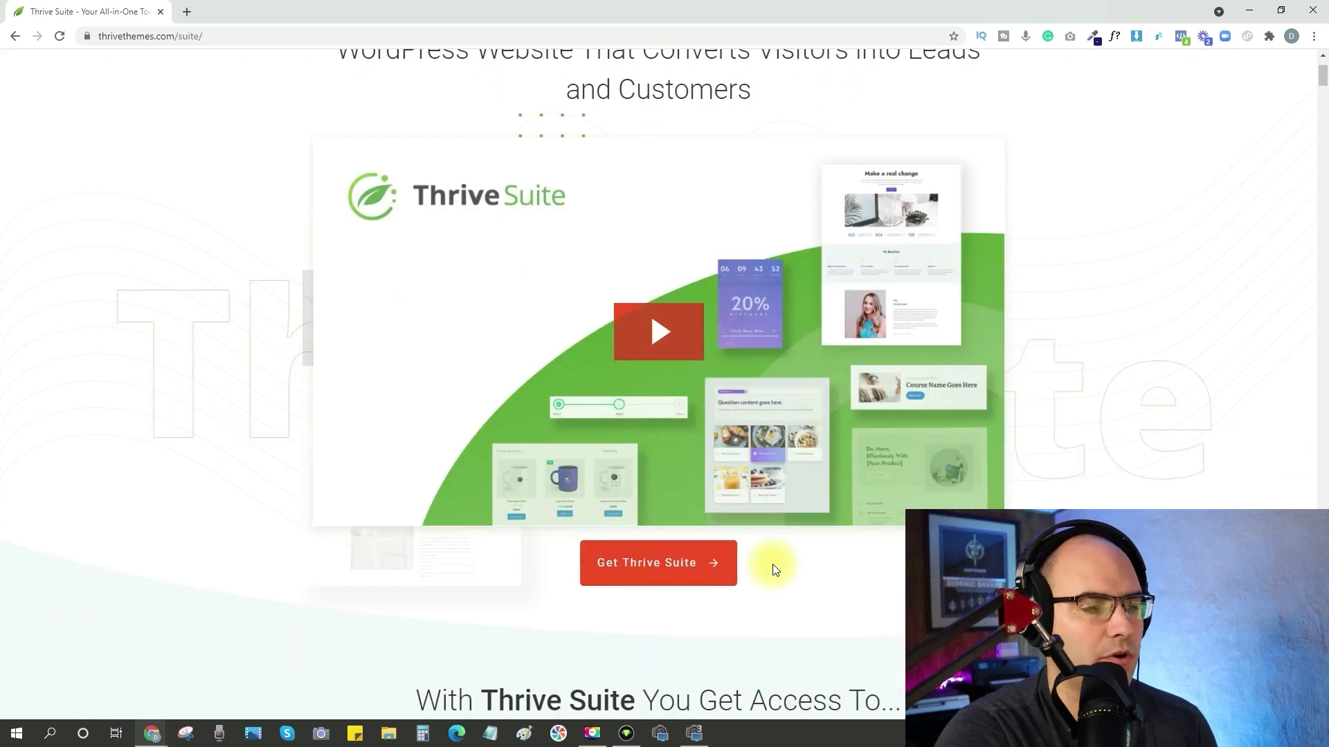
left_click(656, 568)
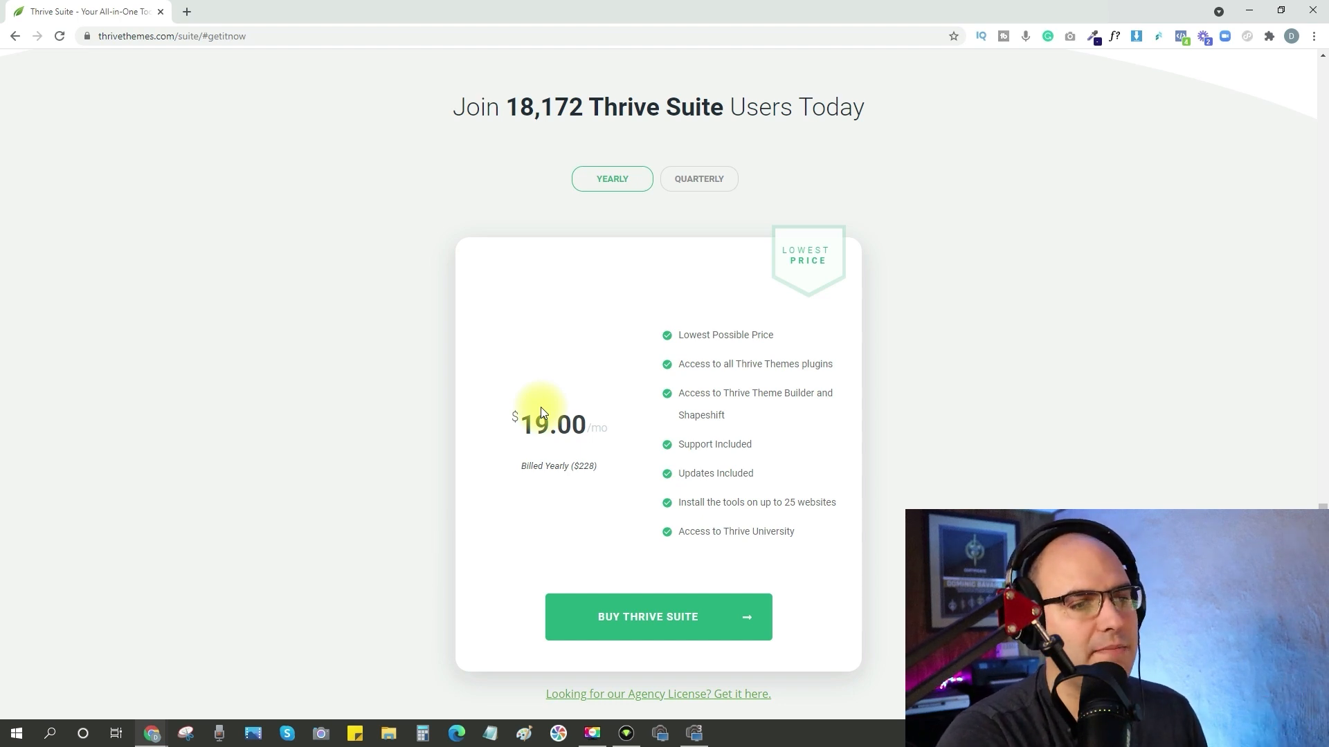
left_click_drag(689, 503, 844, 512)
left_click(819, 502)
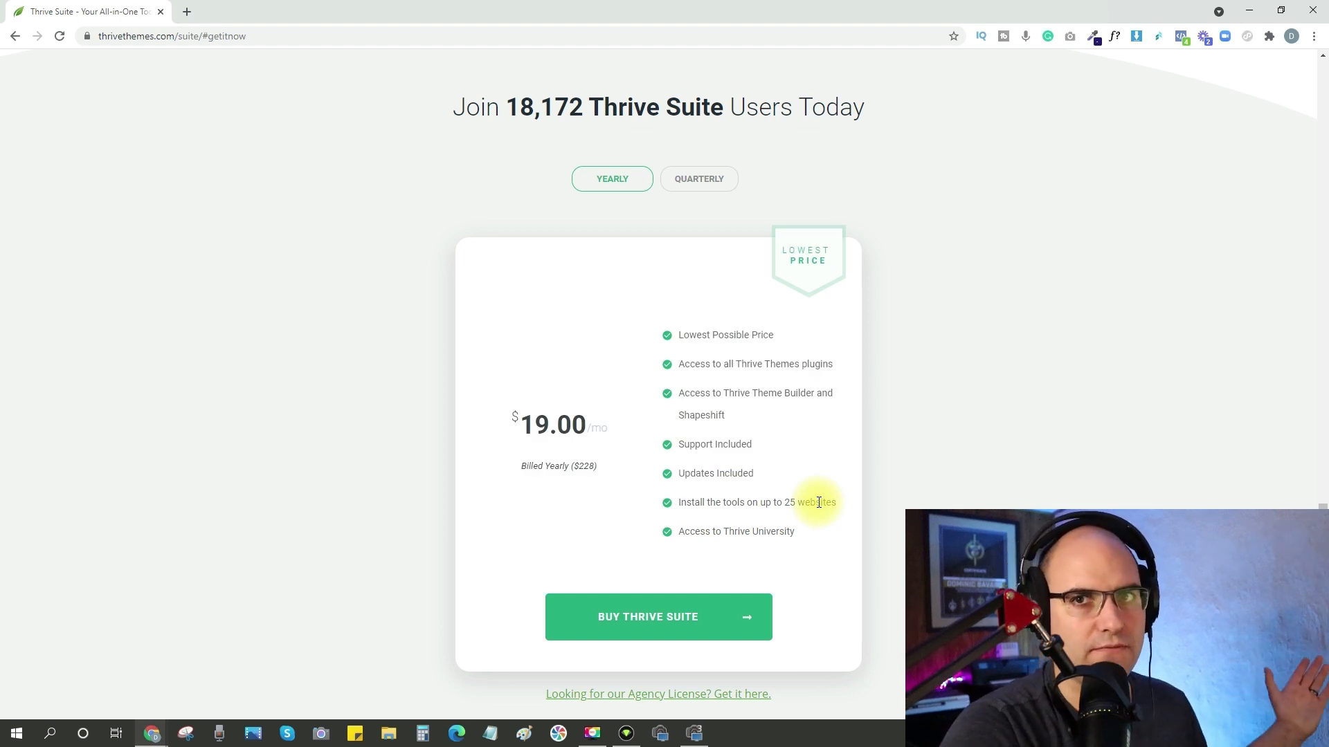
left_click(637, 622)
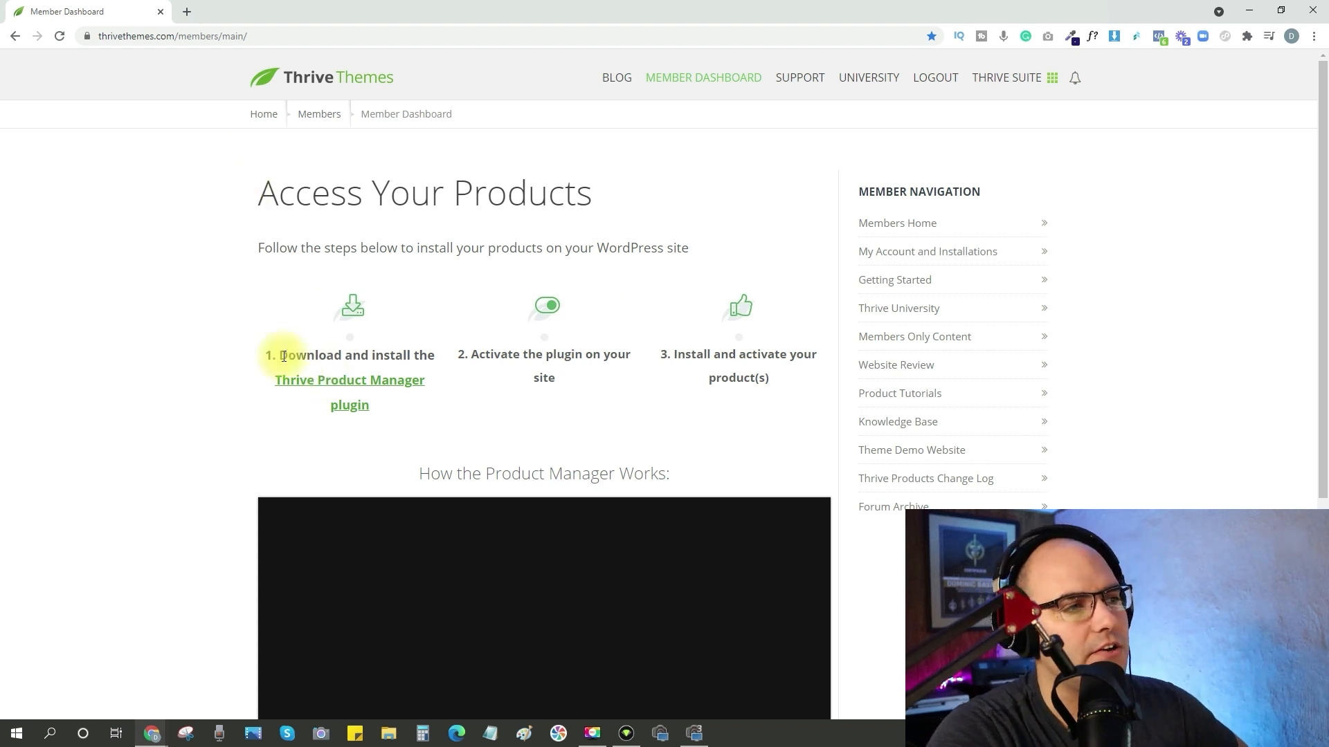
Download the Thrive Product Manager plugin from the Thrive member dashboard, and install and activate it on the Carpentry Corner WordPress site.
left_click(349, 388)
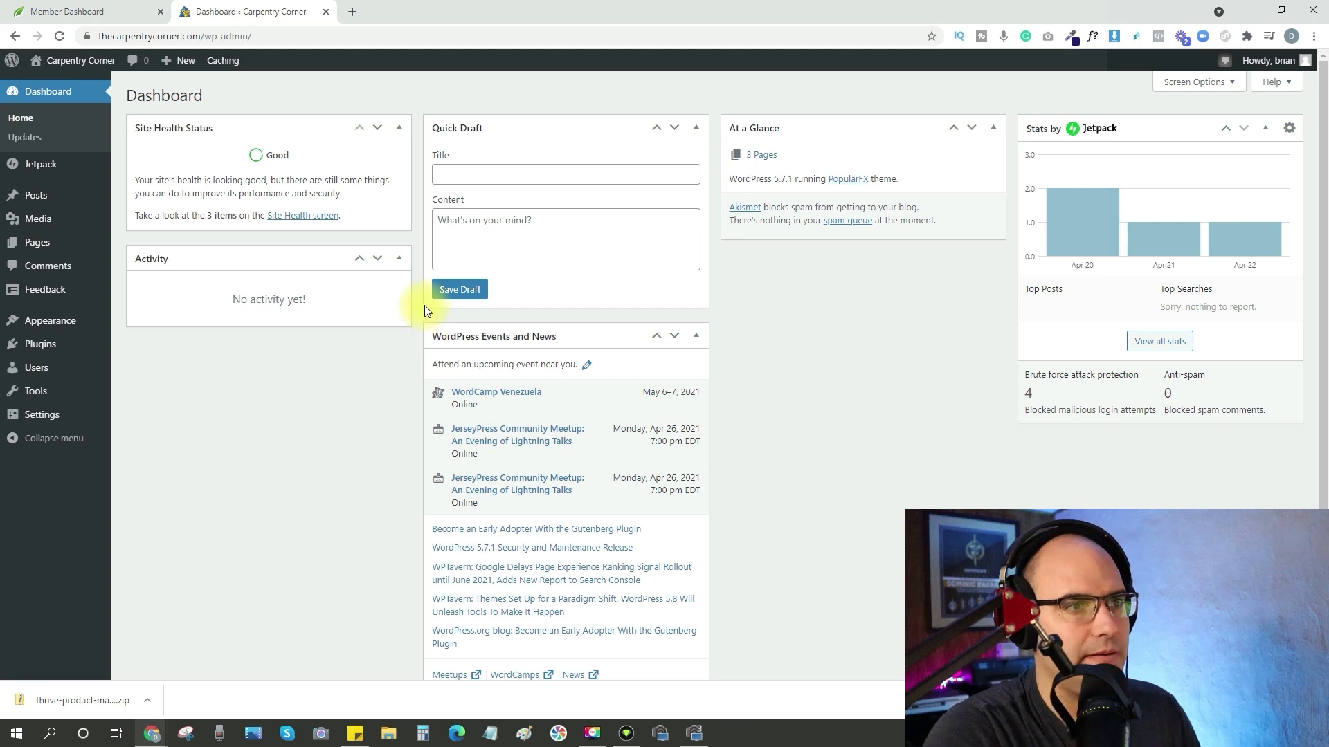
mouse_move(32, 346)
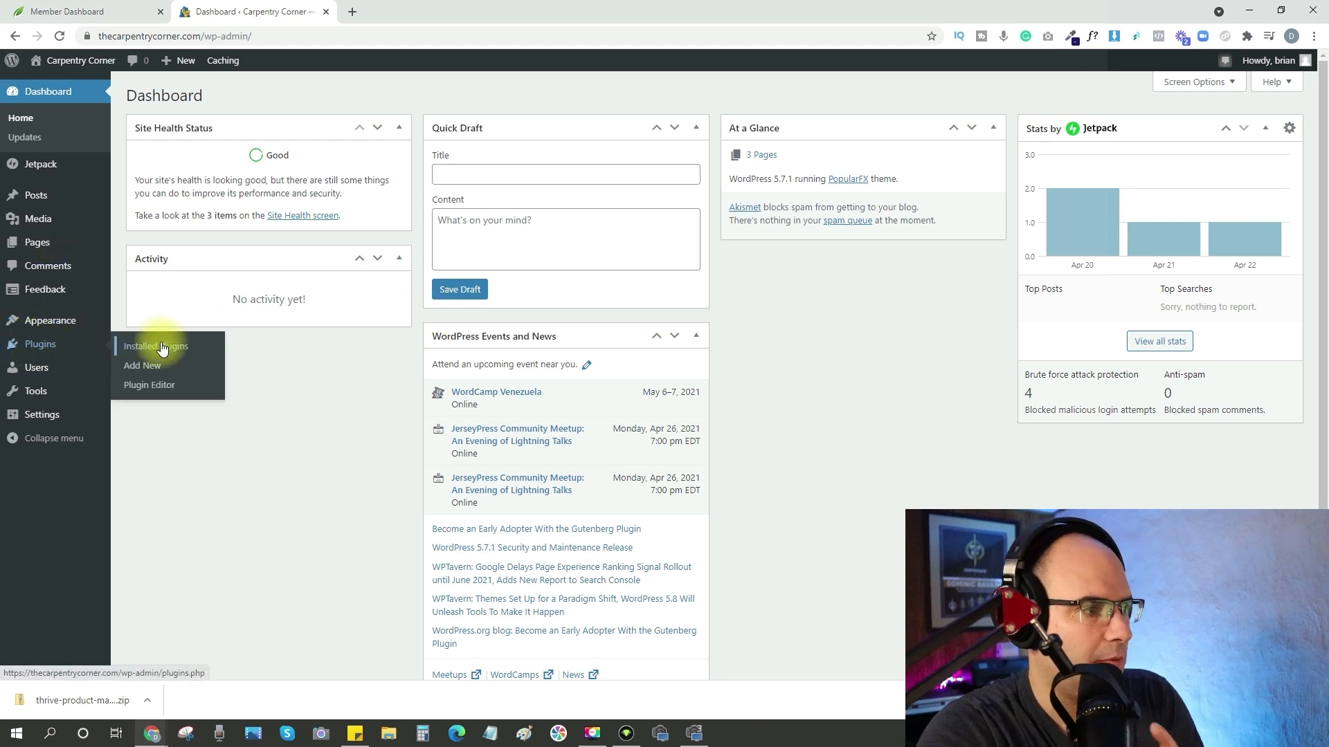
left_click(145, 369)
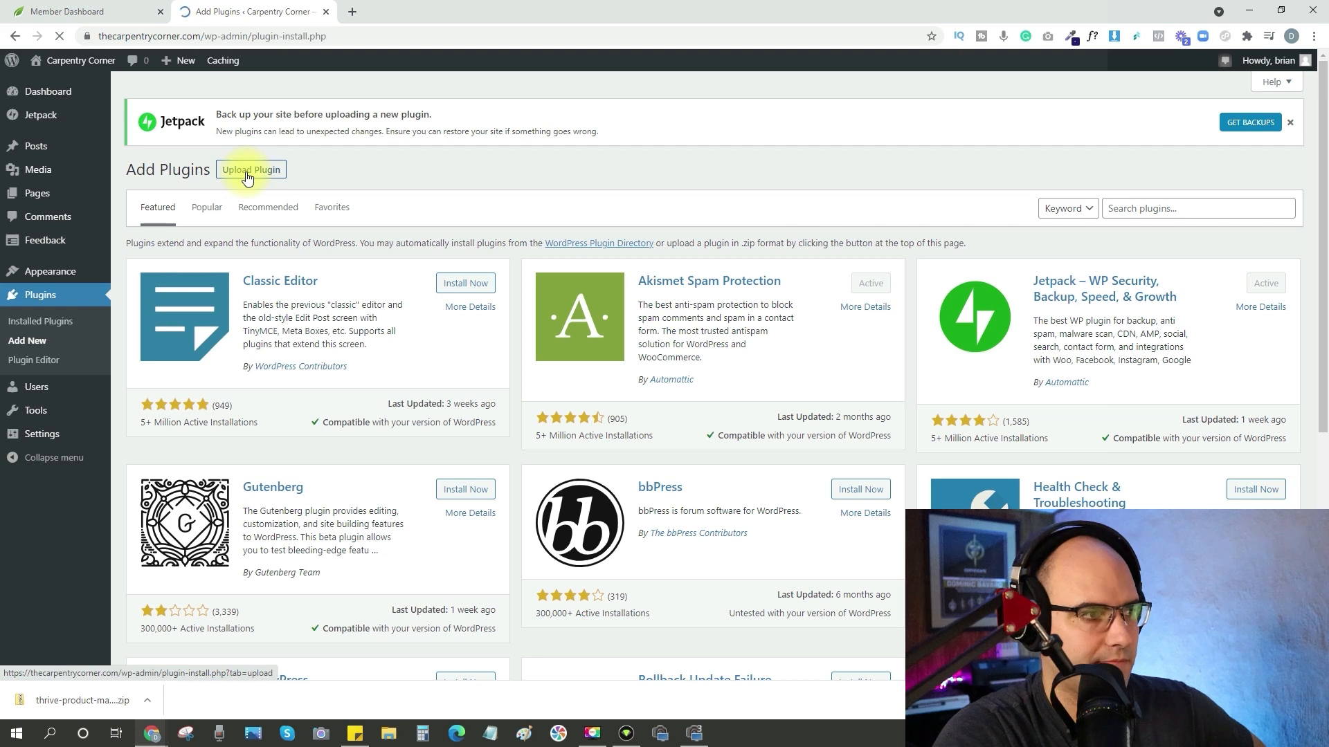
left_click(247, 179)
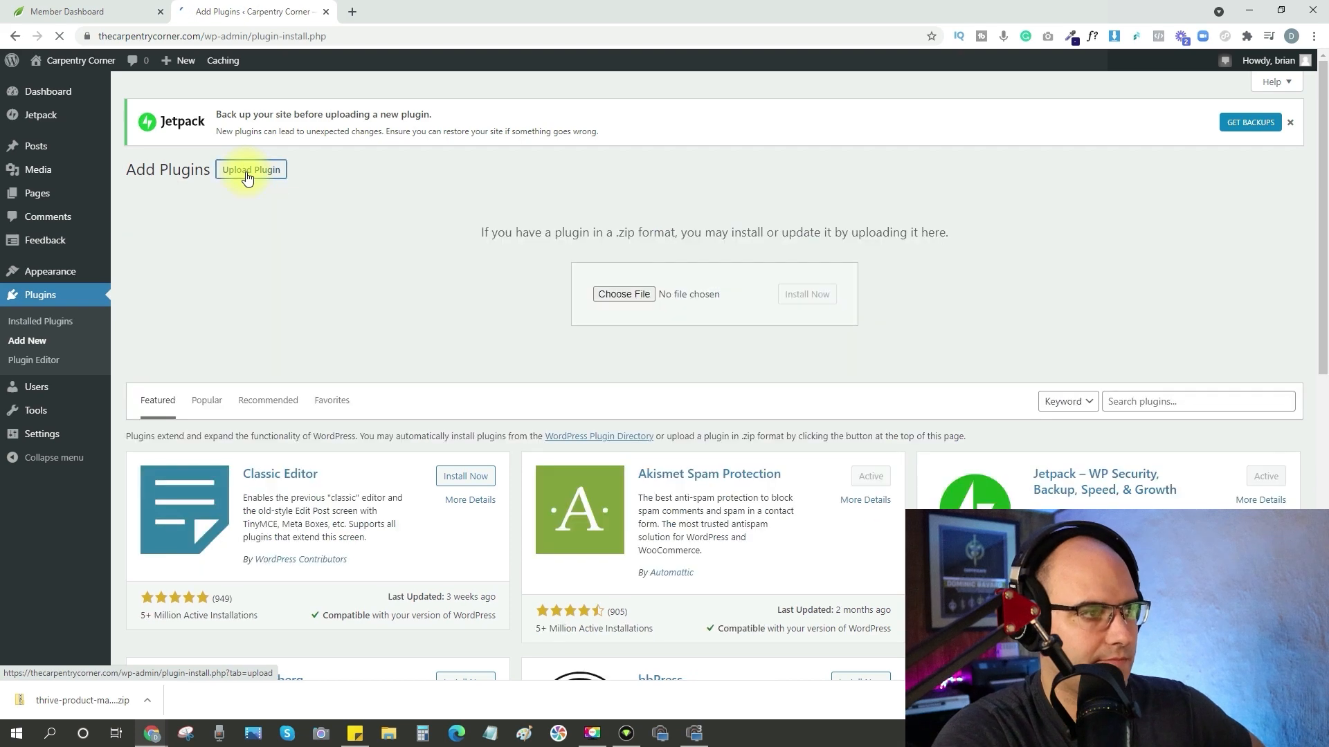
left_click(625, 294)
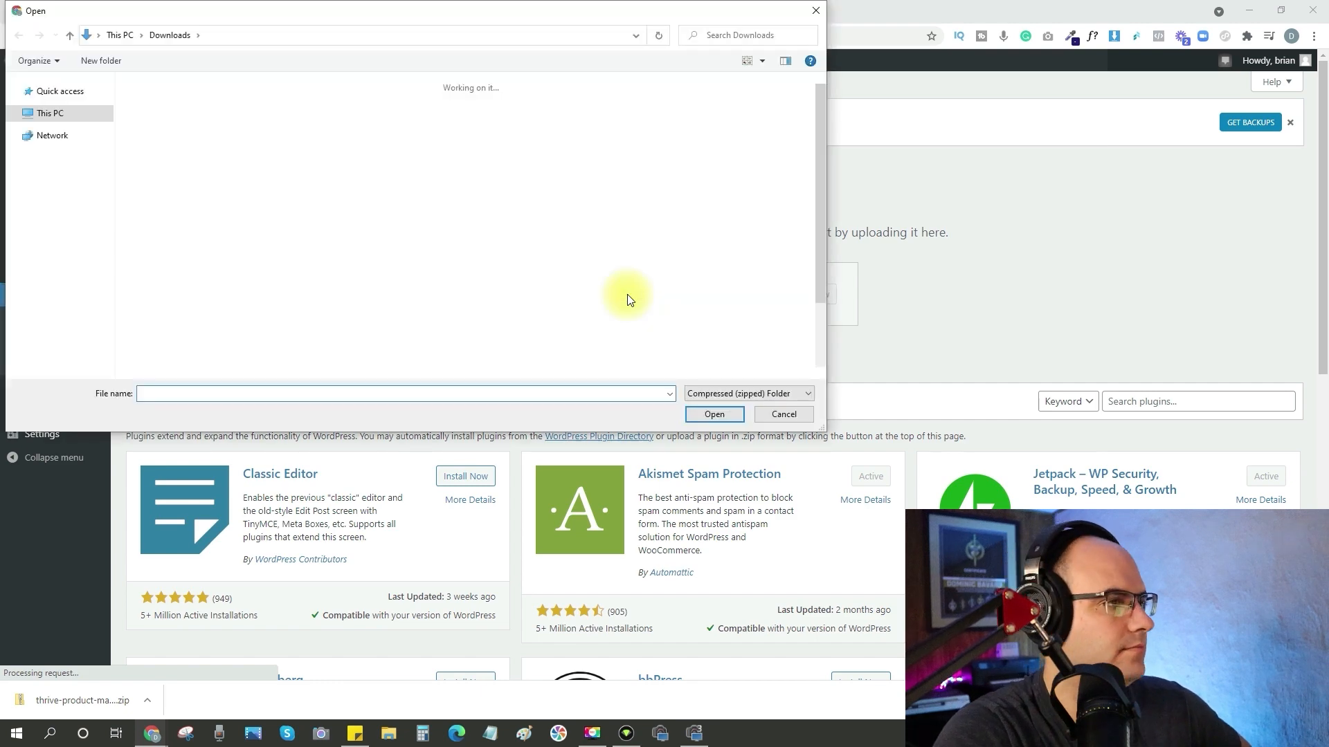
left_click(153, 119)
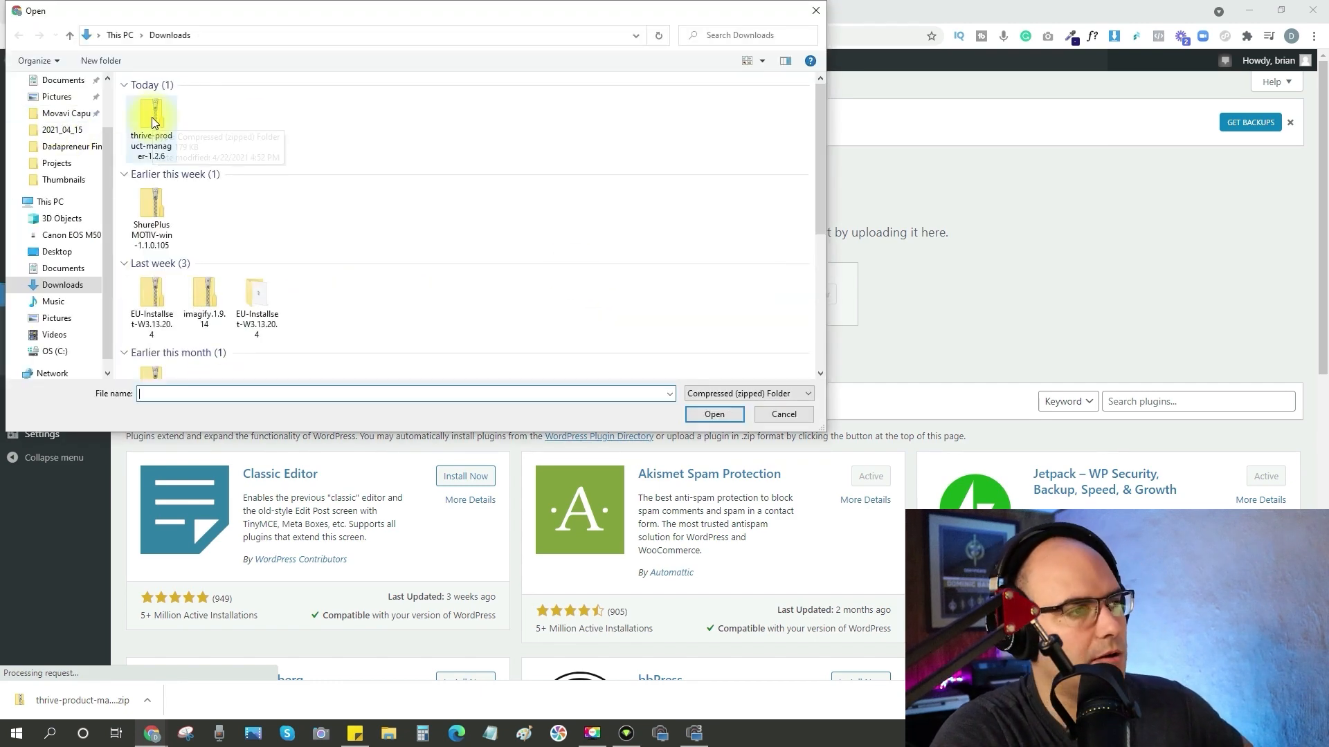
double_click(152, 119)
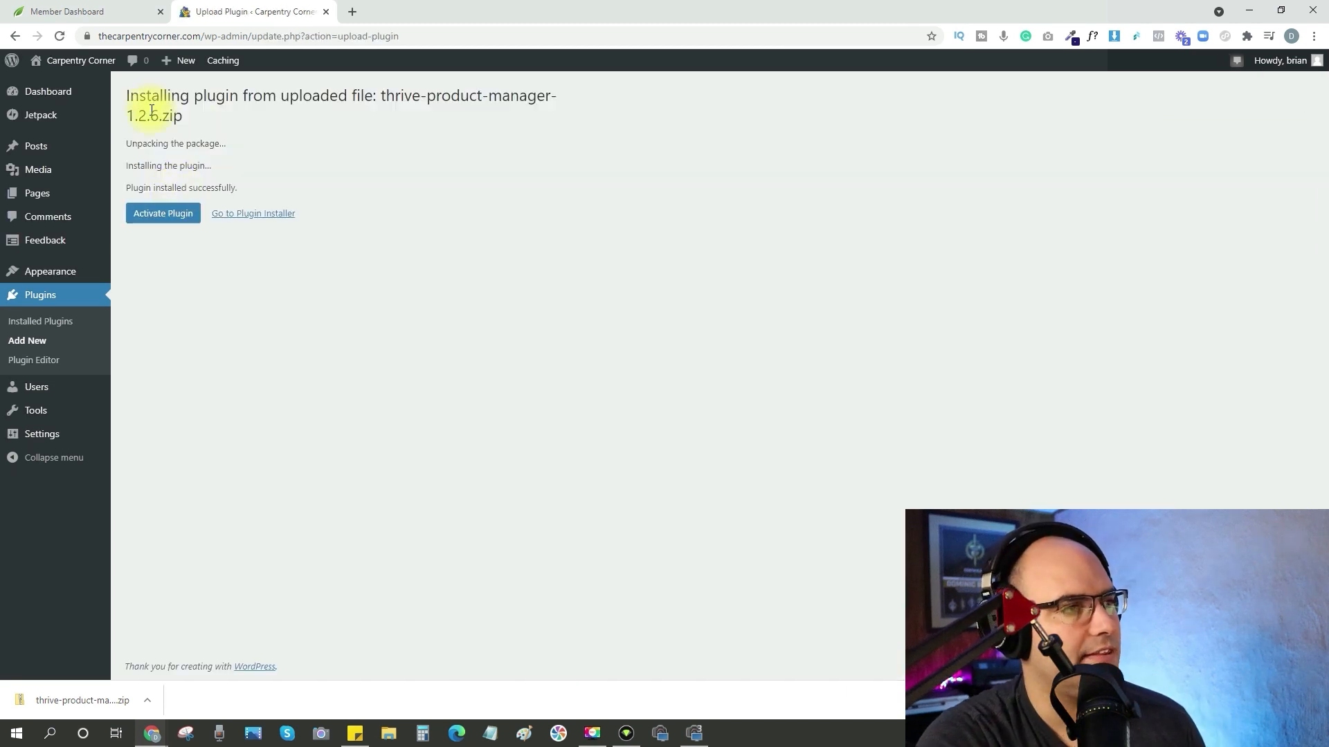
left_click(155, 216)
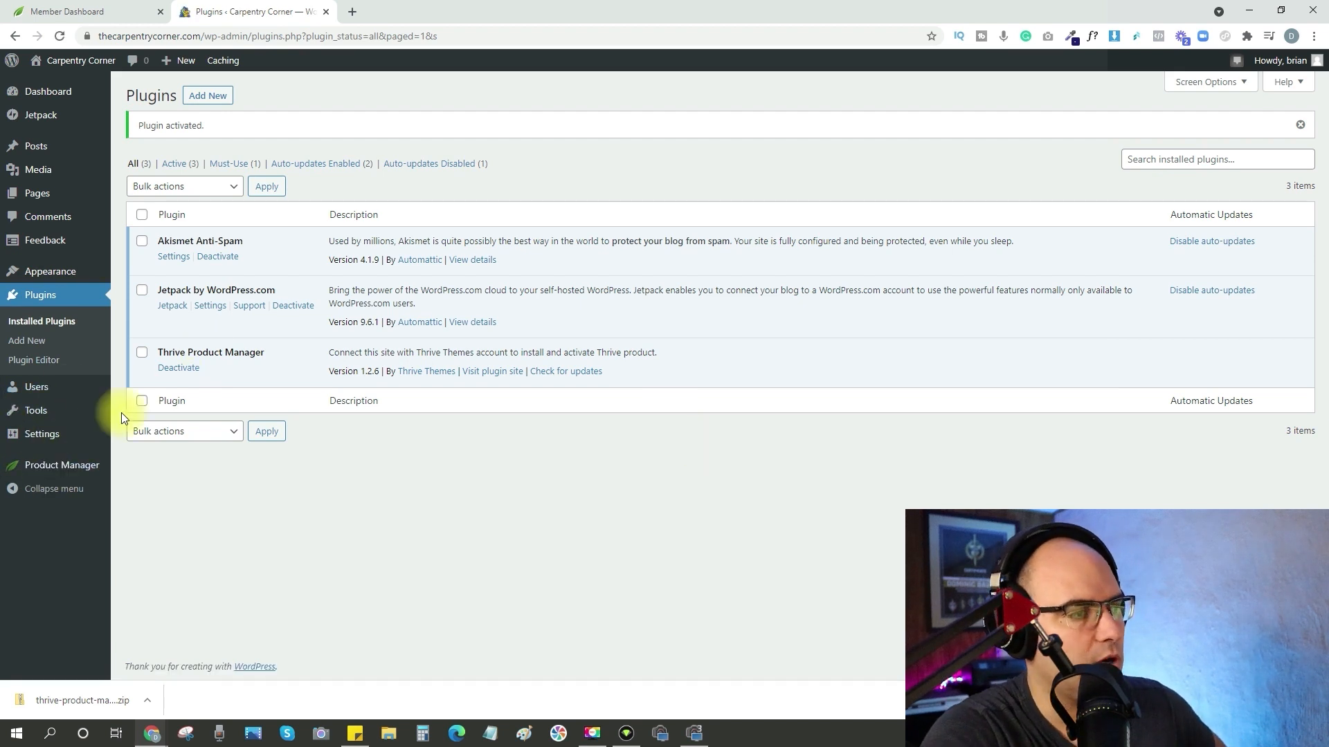
Connect Thrive Product Manager to the Thrive Themes account and install Thrive Leads, Thrive Architect and Thrive Optimize.
left_click(70, 465)
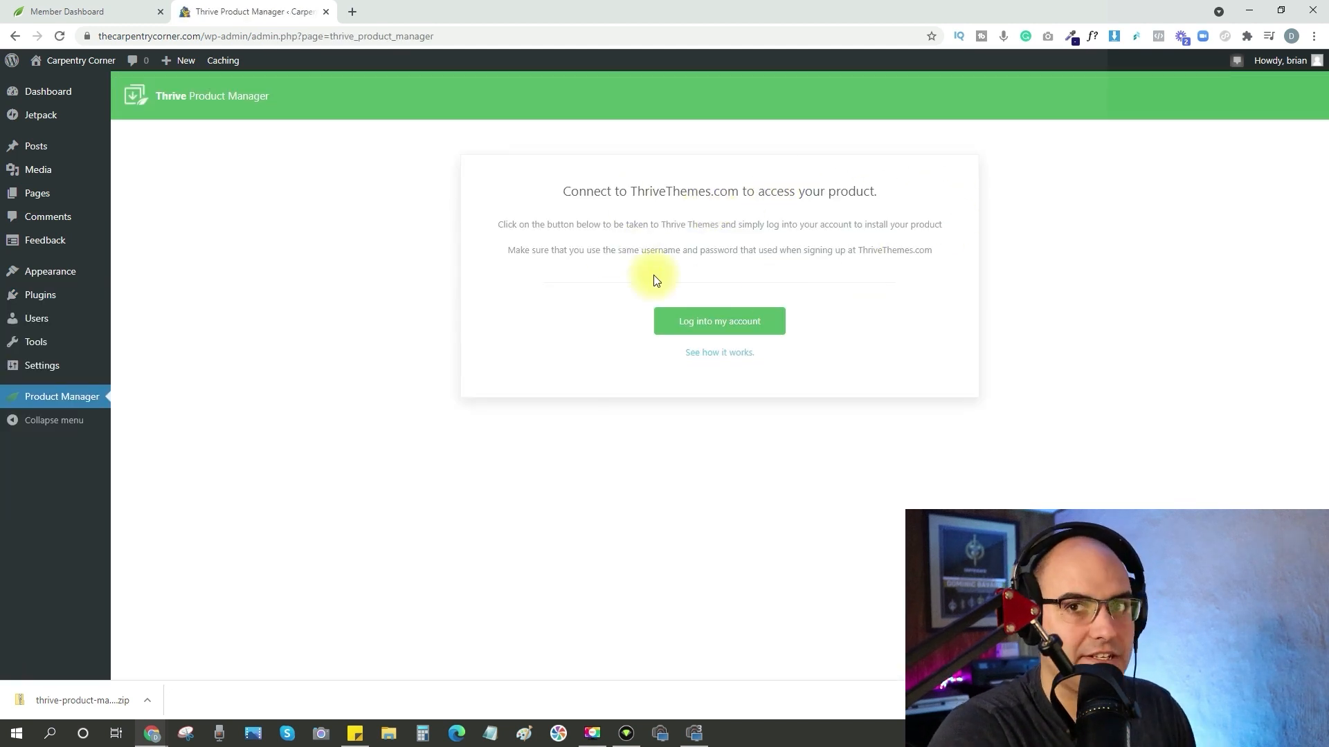
left_click(708, 324)
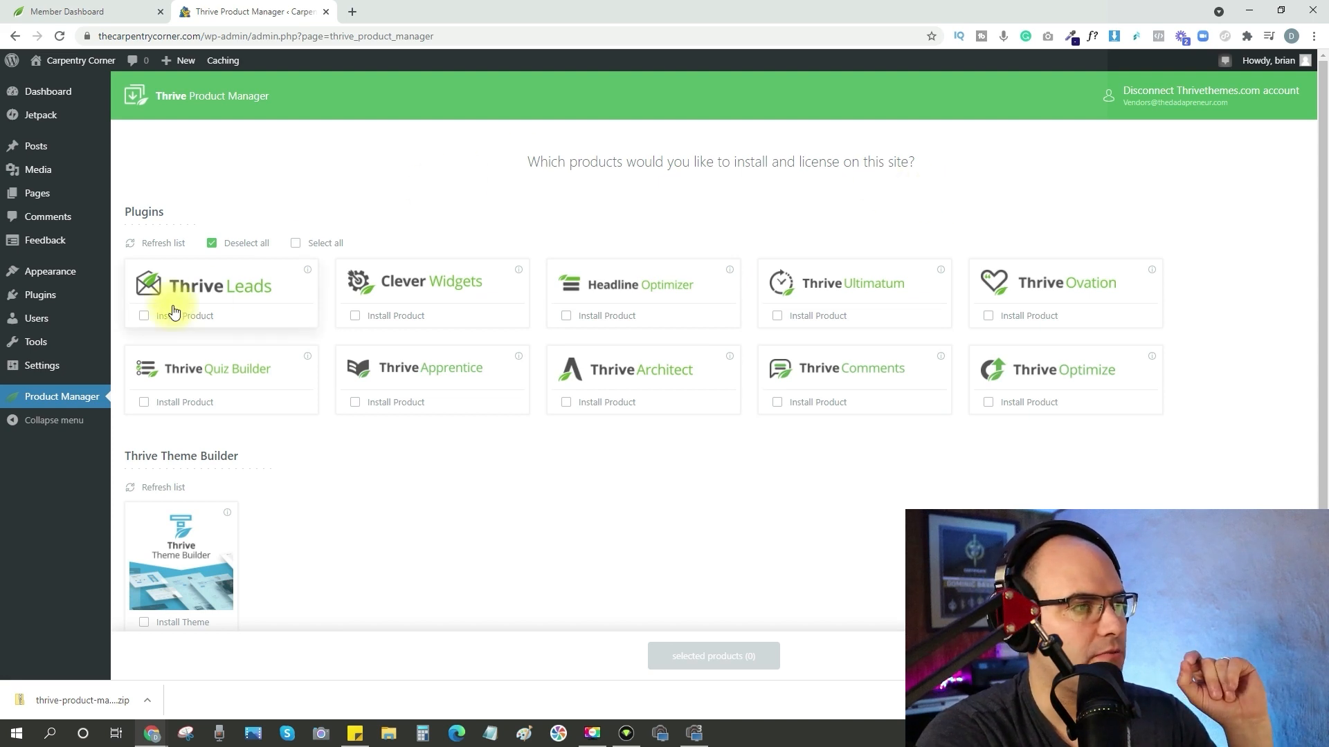
left_click(143, 317)
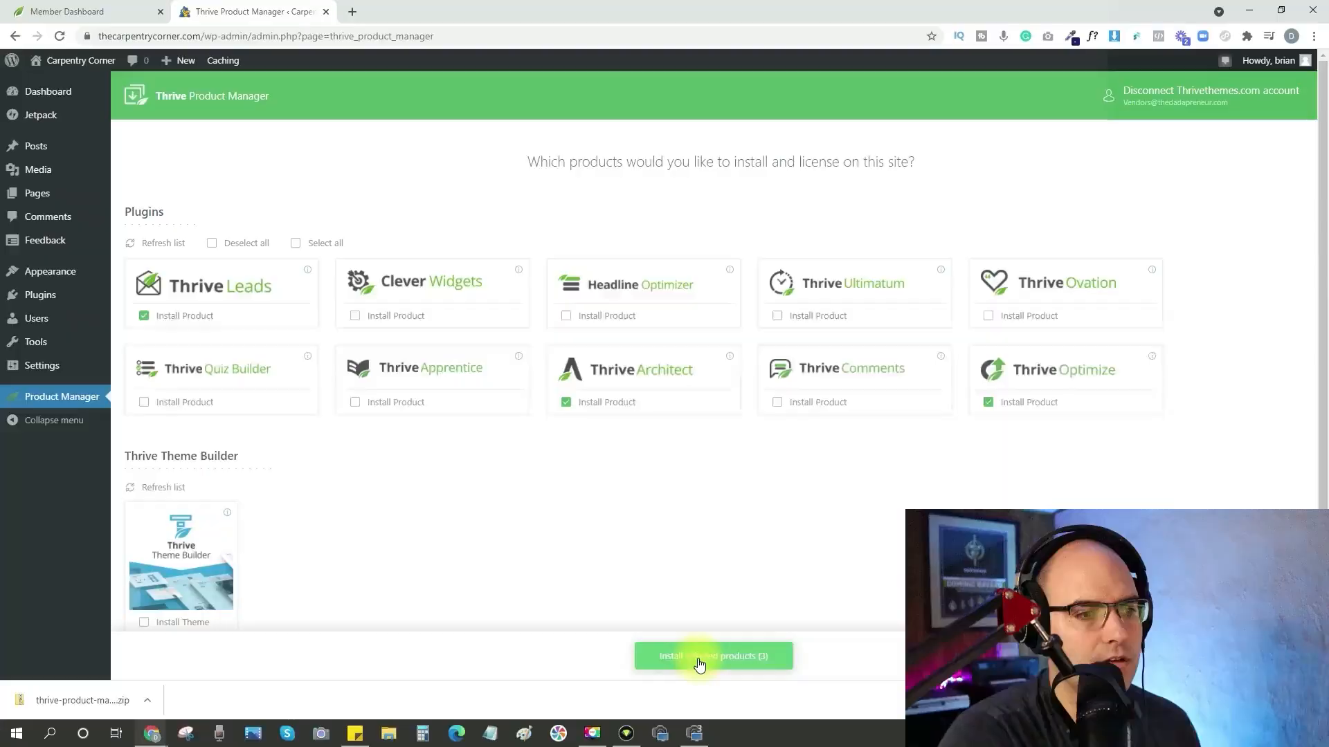
left_click(699, 661)
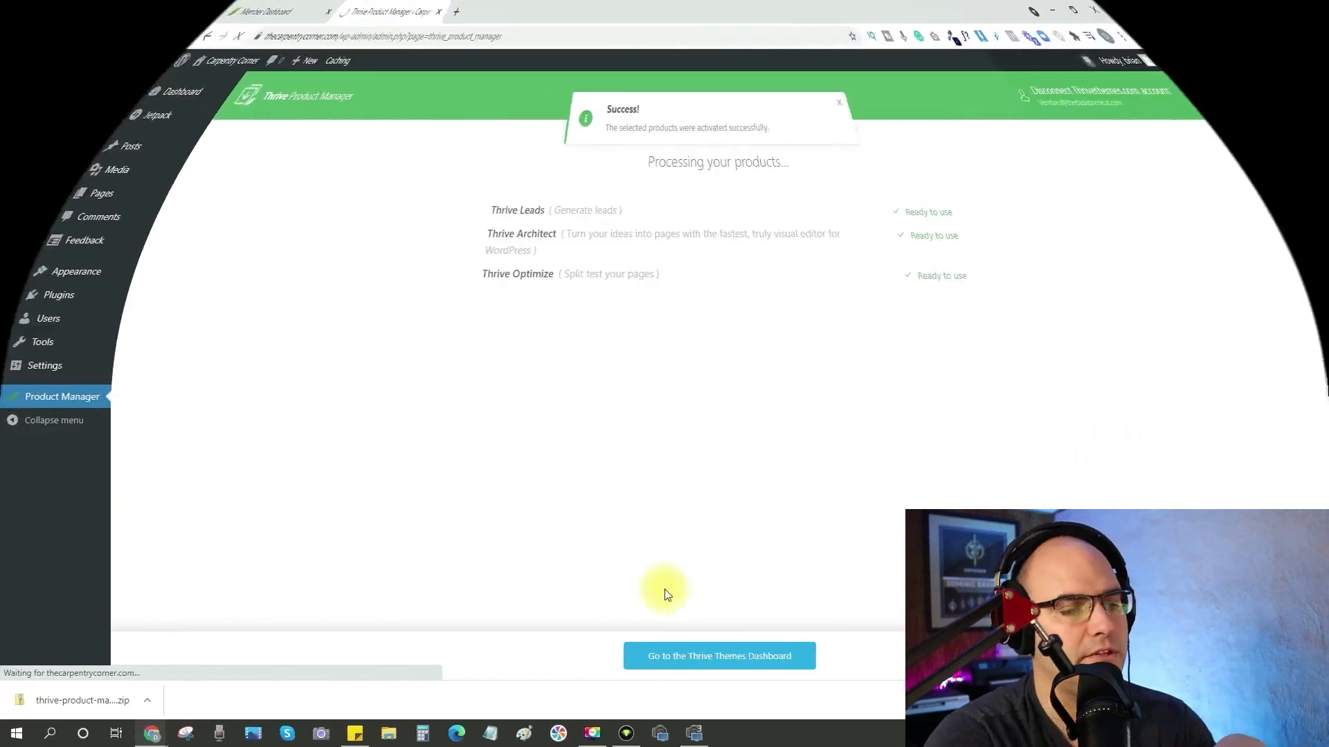
left_click(717, 666)
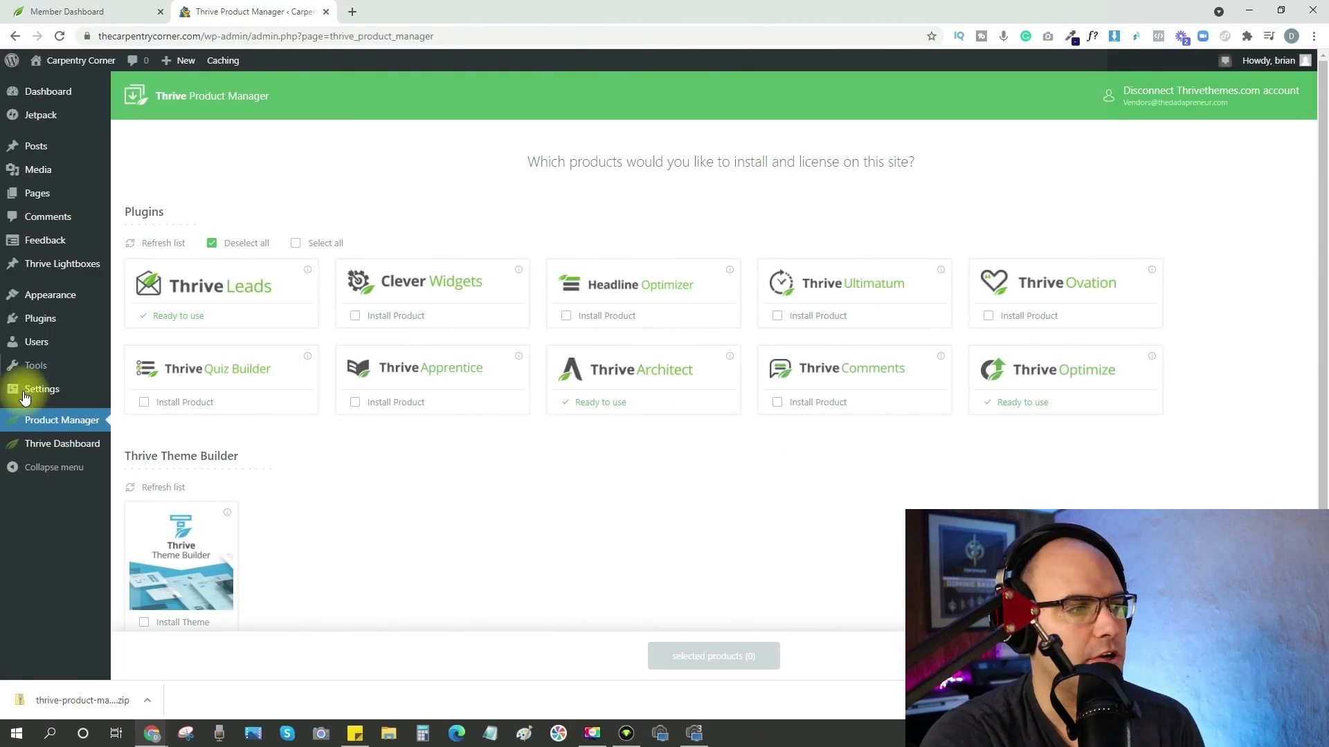
Install and activate Thrive Theme Builder through Thrive Product Manager, and check the live home page down to its footer.
scroll(372, 483, "down", 1)
scroll(372, 482, "down", 1)
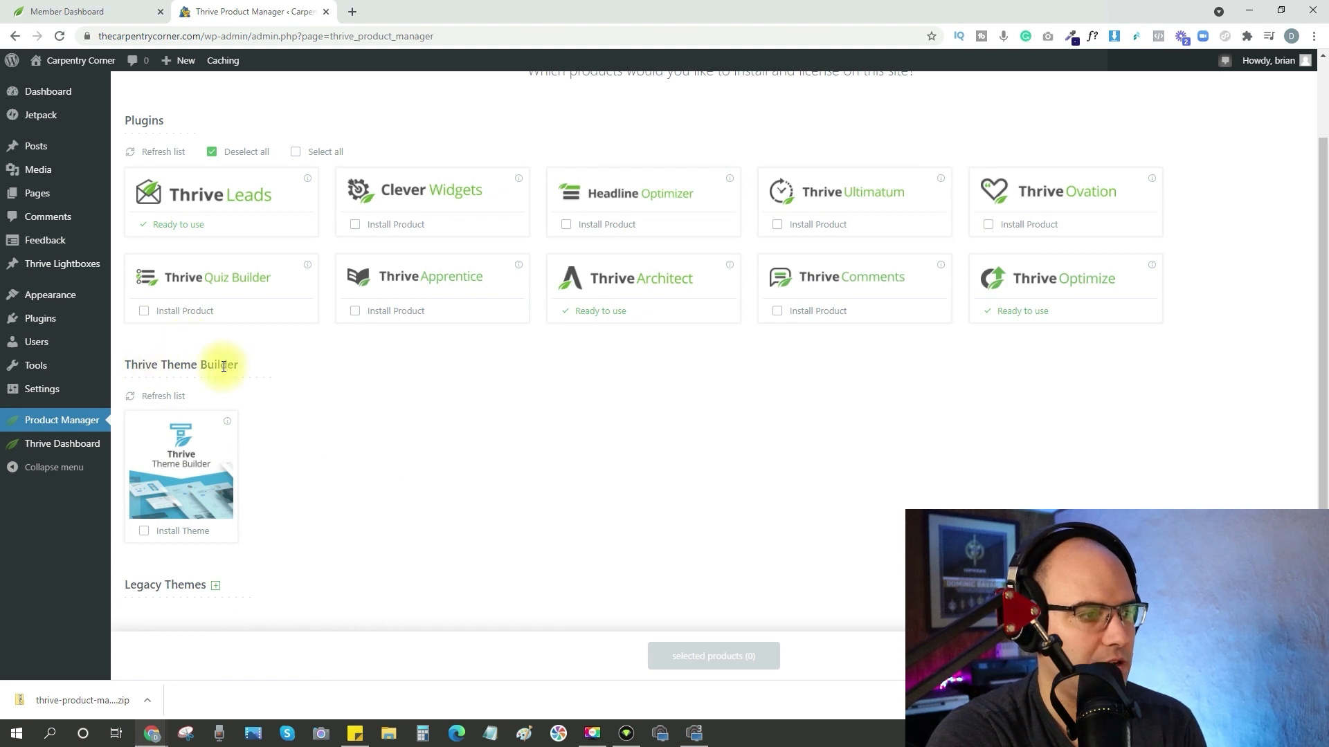
left_click(144, 532)
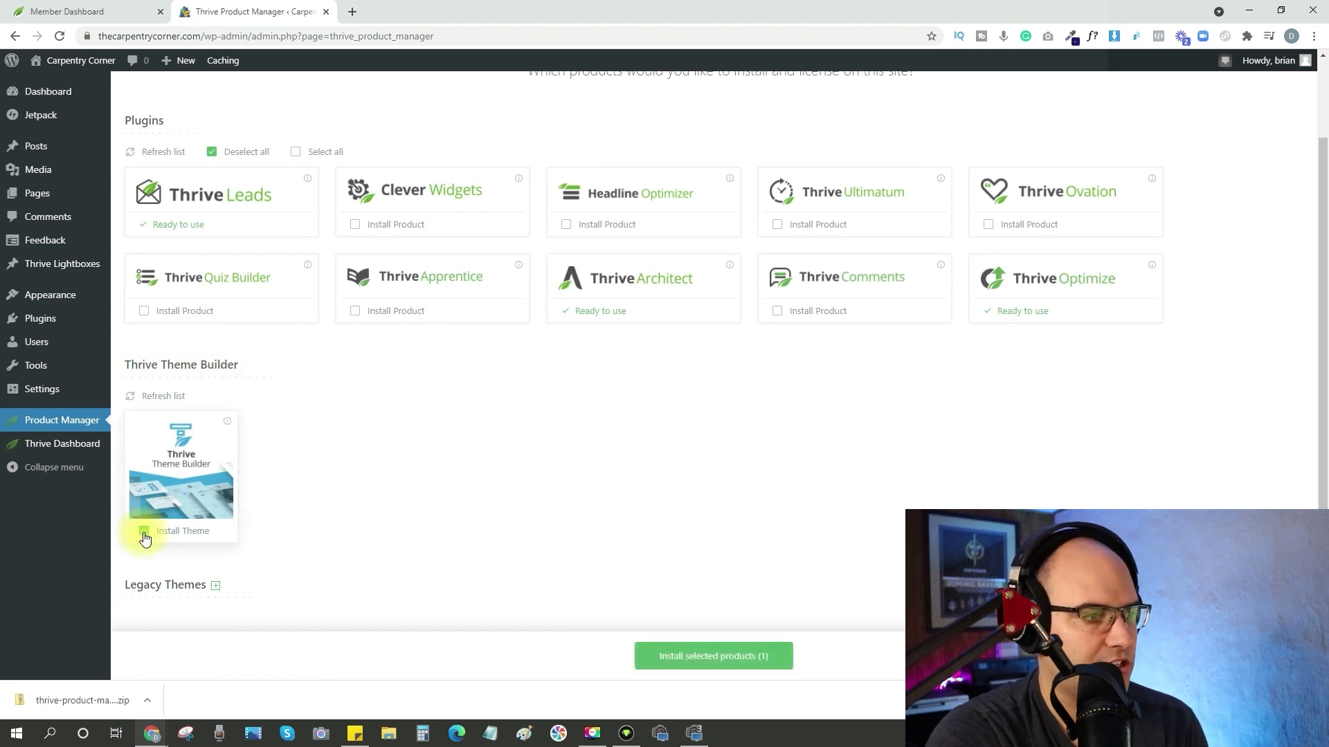
left_click(730, 656)
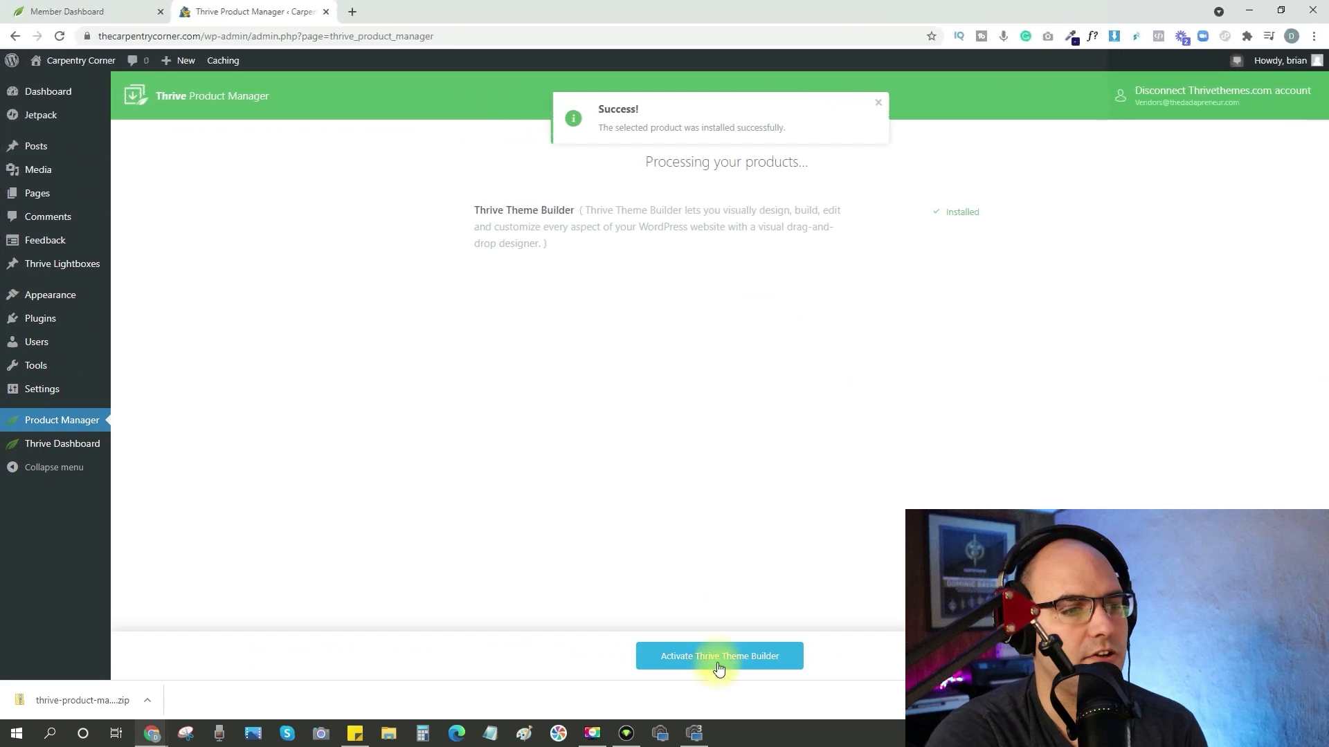
left_click(700, 658)
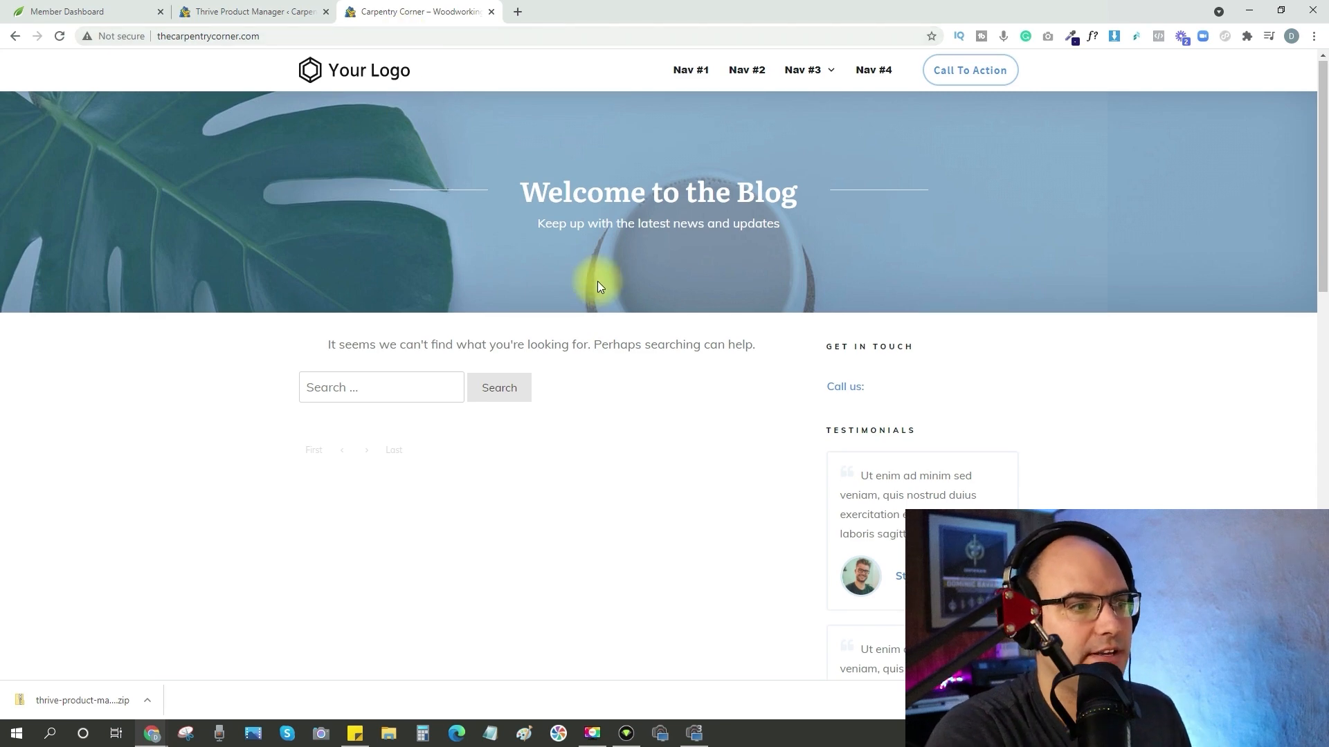
scroll(597, 281, "down", 15)
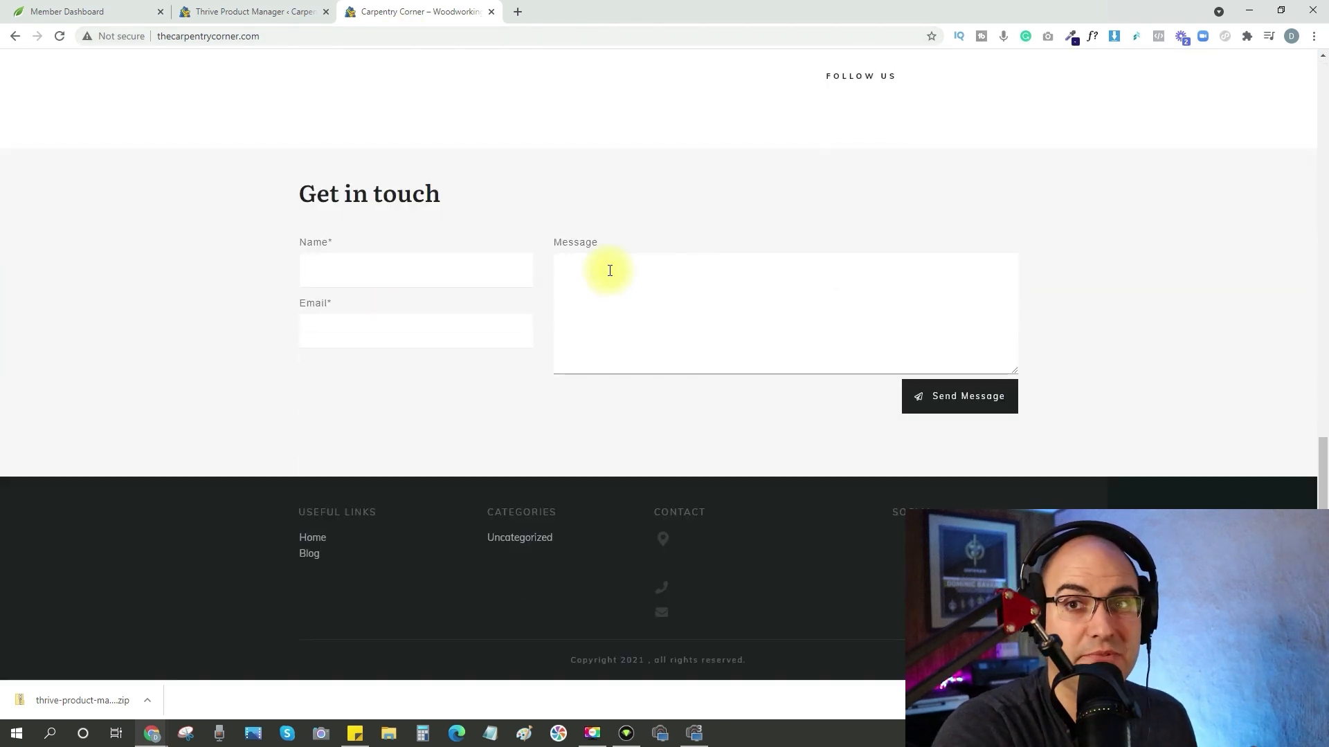
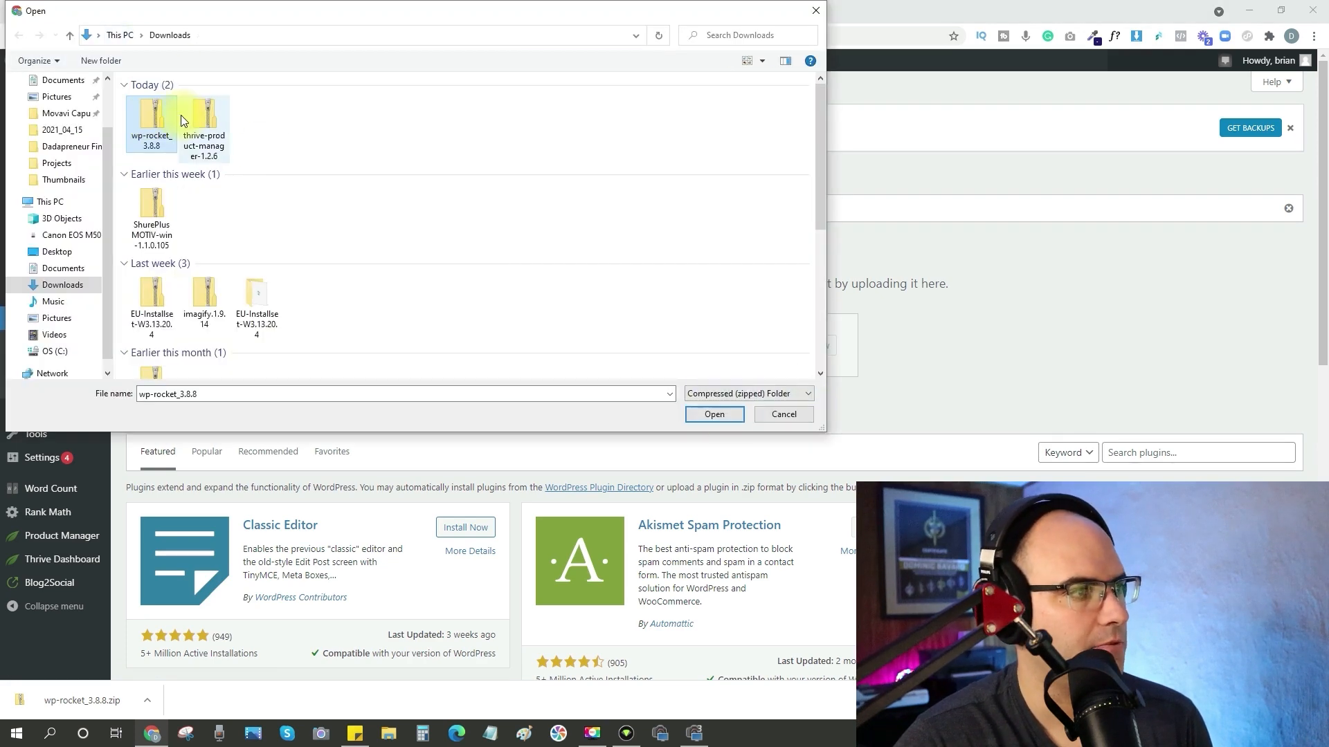
Install the WP Rocket plugin from wp-rocket_3.8.8.zip and activate it on the WordPress site.
left_click(714, 416)
left_click(797, 346)
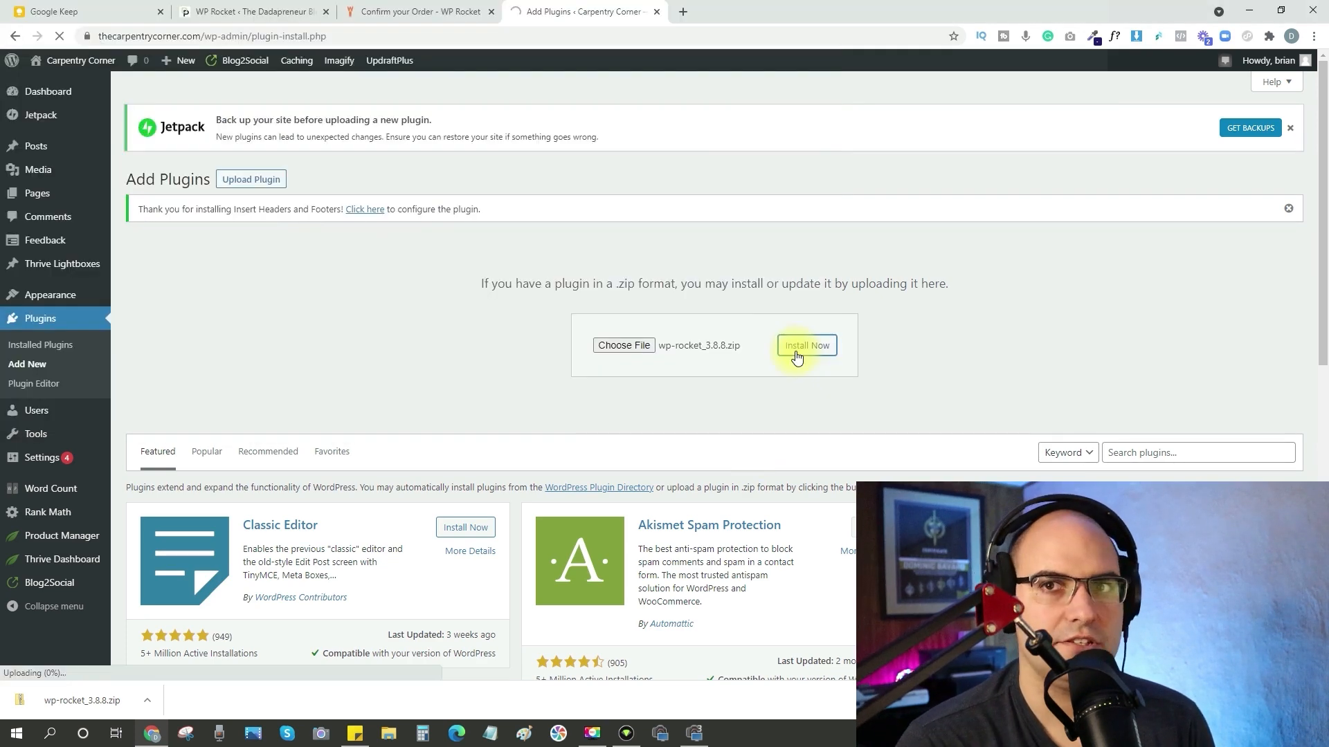
left_click(164, 229)
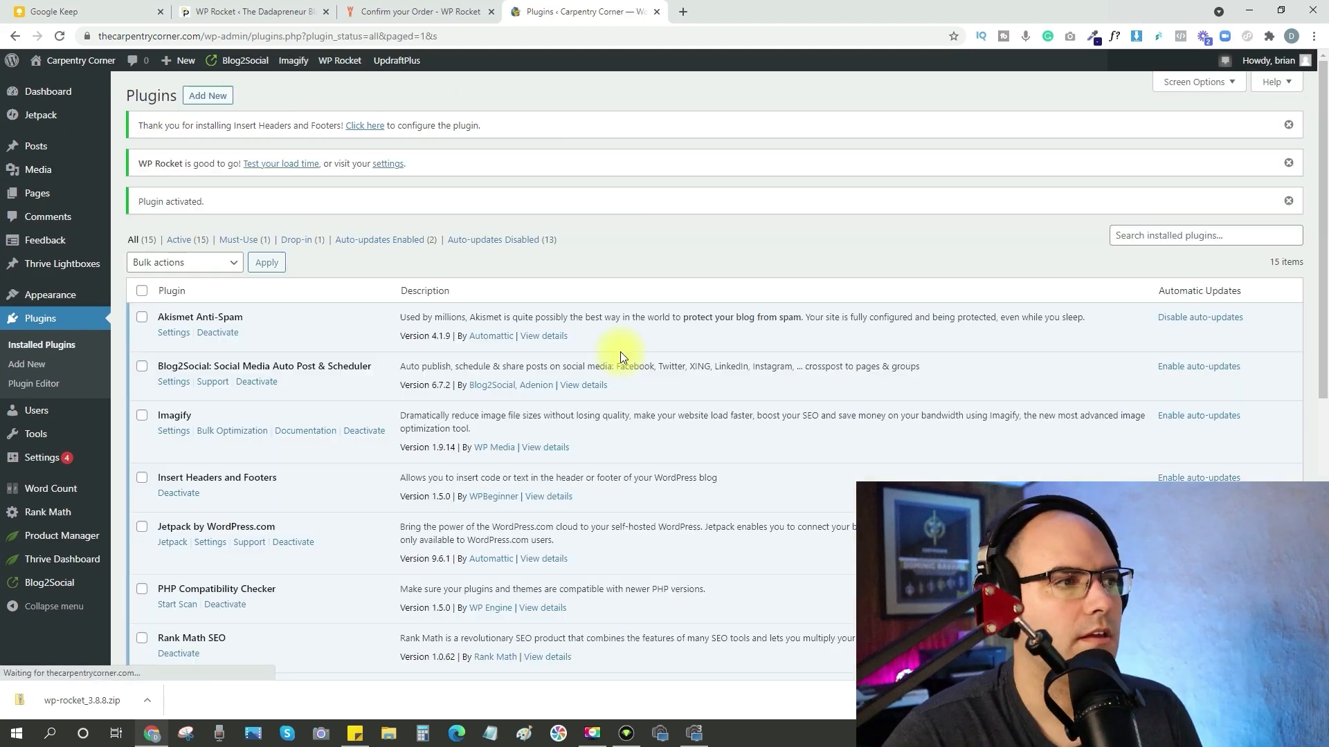
scroll(528, 343, "down", 7)
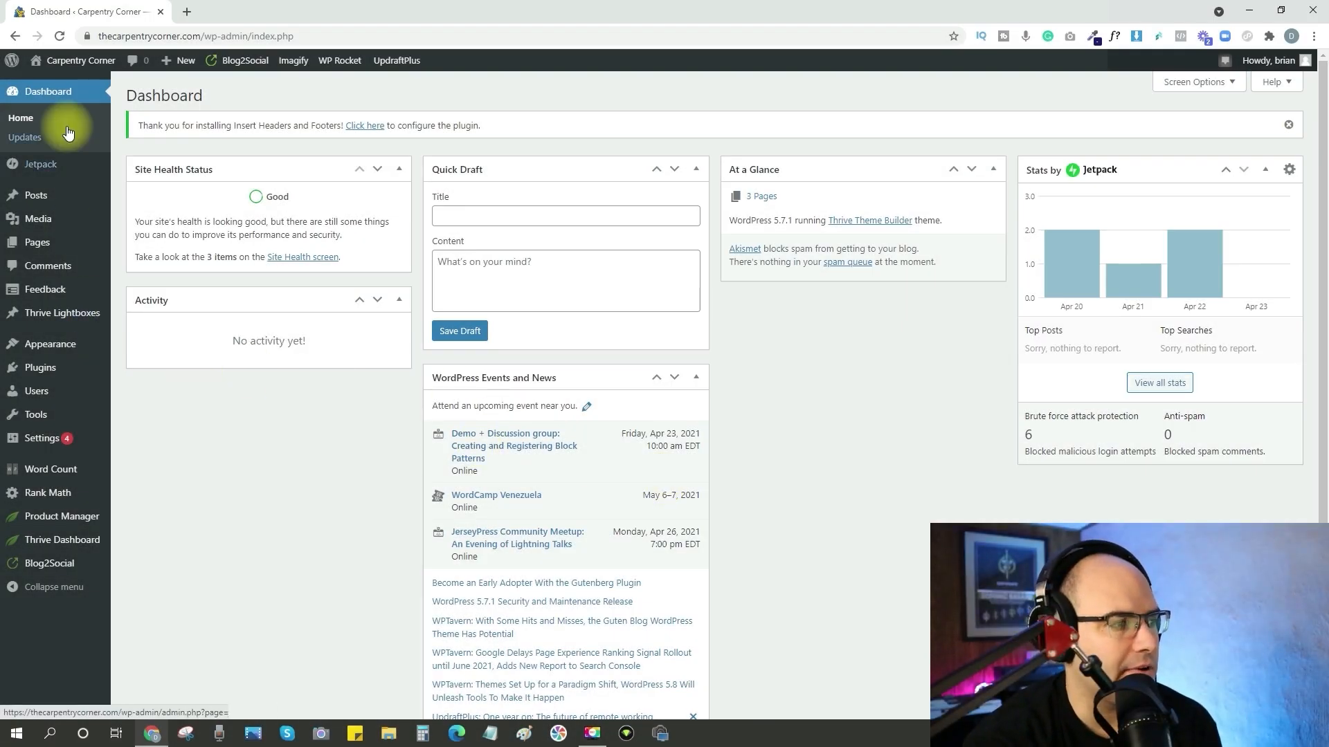
Enable auto-updates for the installed plugins, including Blog2Social, Imagify, Insert Headers and Footers, and PHP Compatibility Checker.
mouse_move(34, 372)
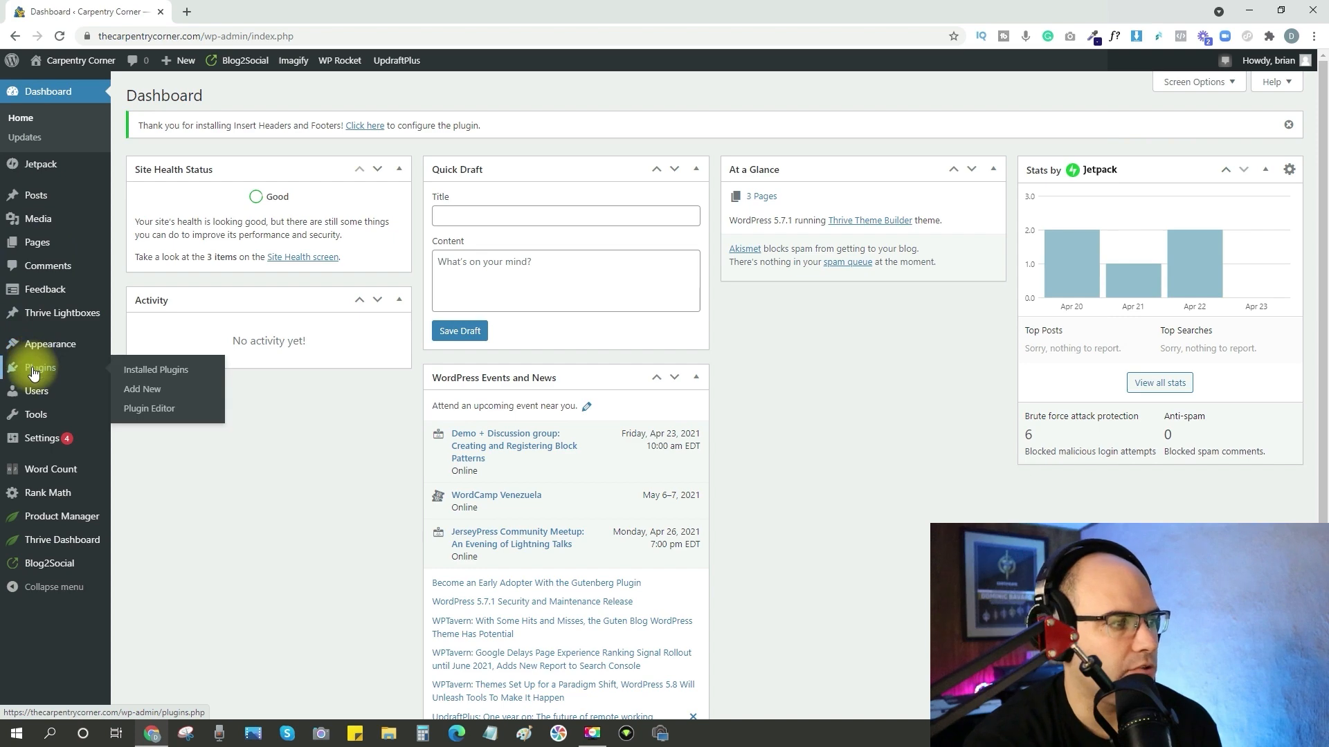
left_click(161, 374)
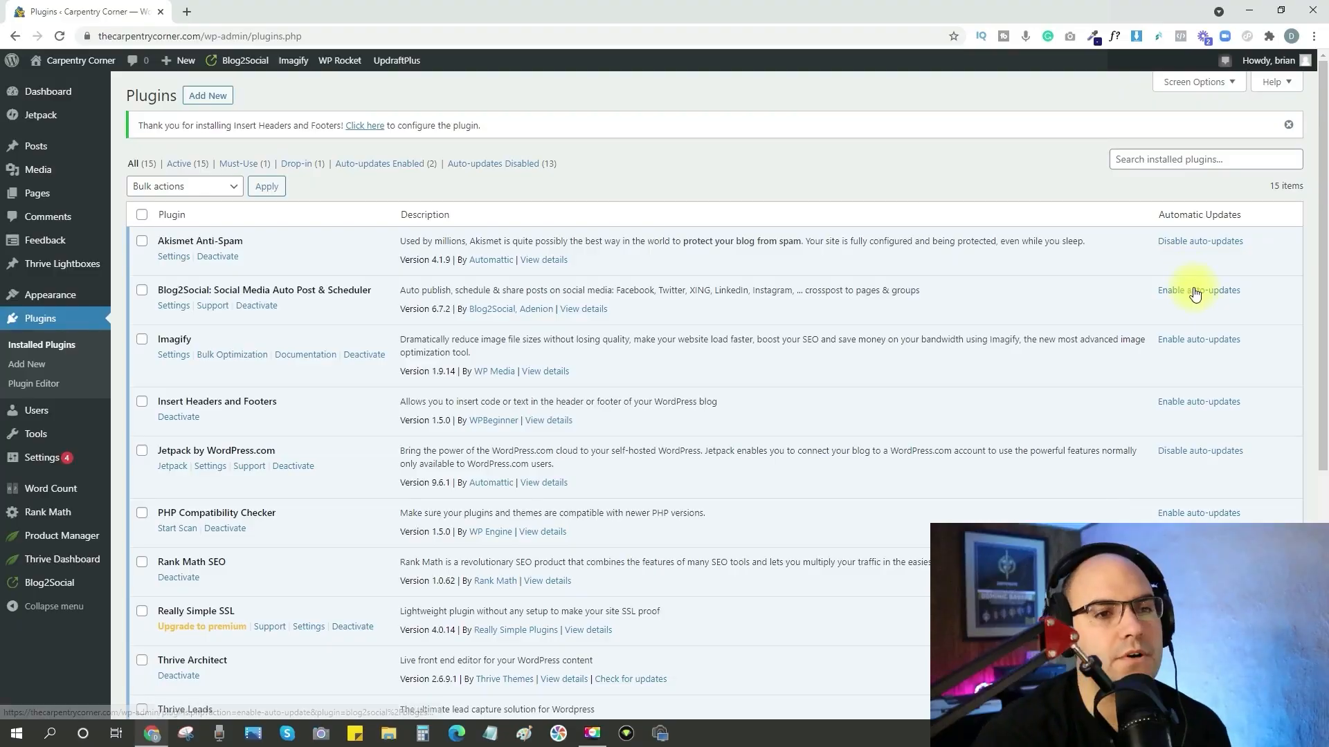
left_click(1186, 290)
left_click(1191, 341)
left_click(1200, 401)
left_click(1192, 513)
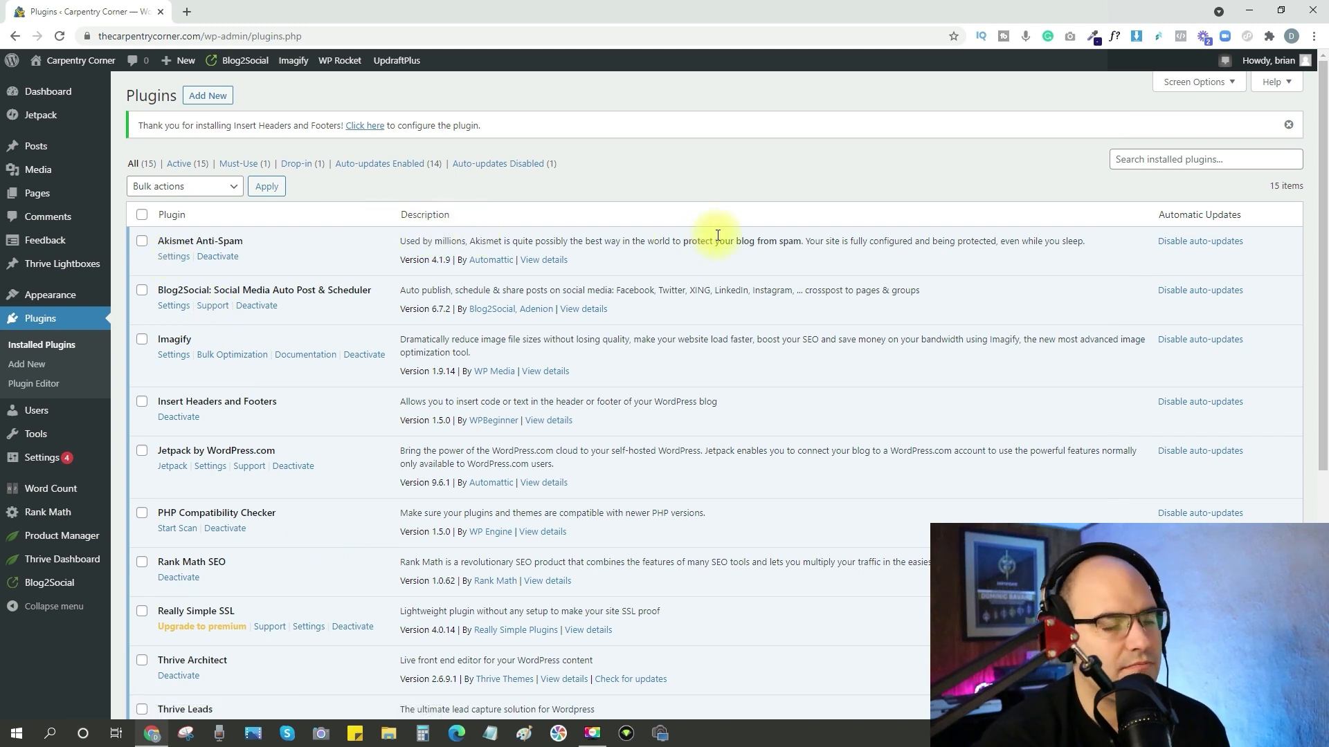
Set the Blog2Social personal time zone to (UTC -04:00) America/New York and open its social media network connections.
left_click(173, 306)
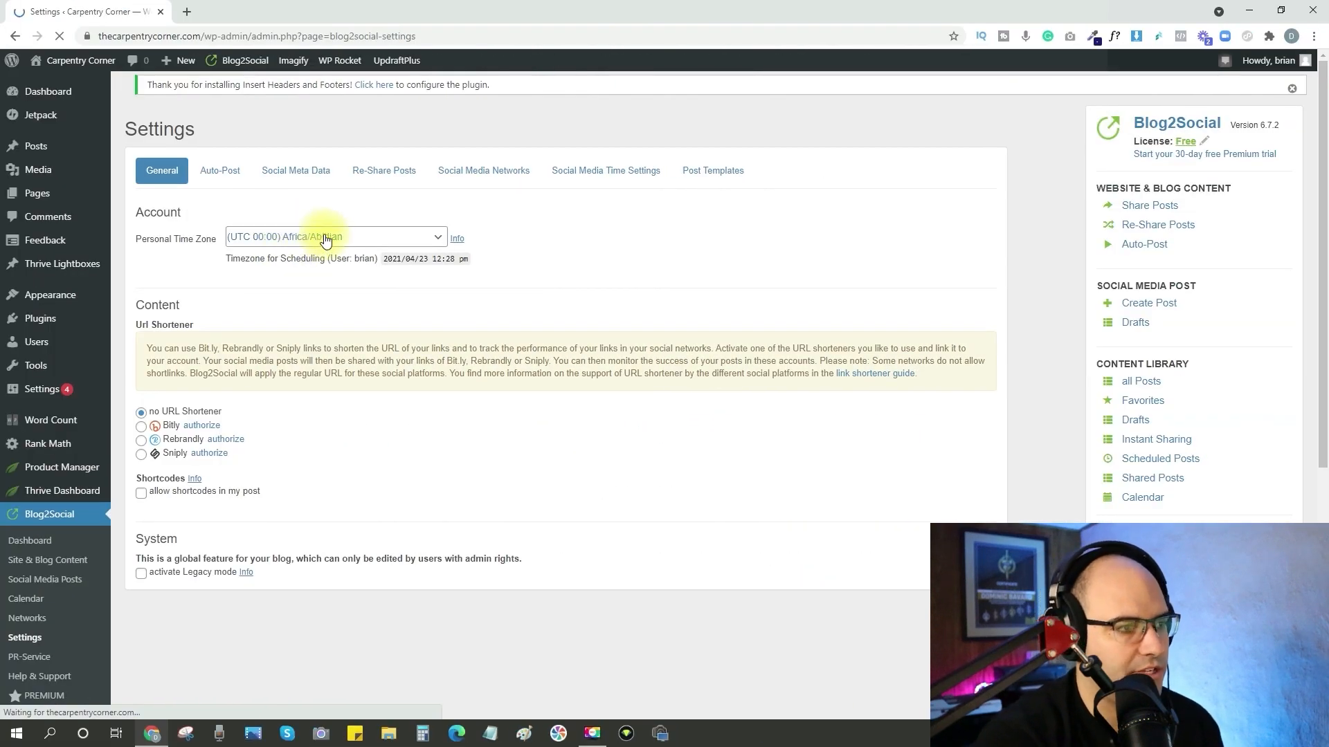
left_click(316, 236)
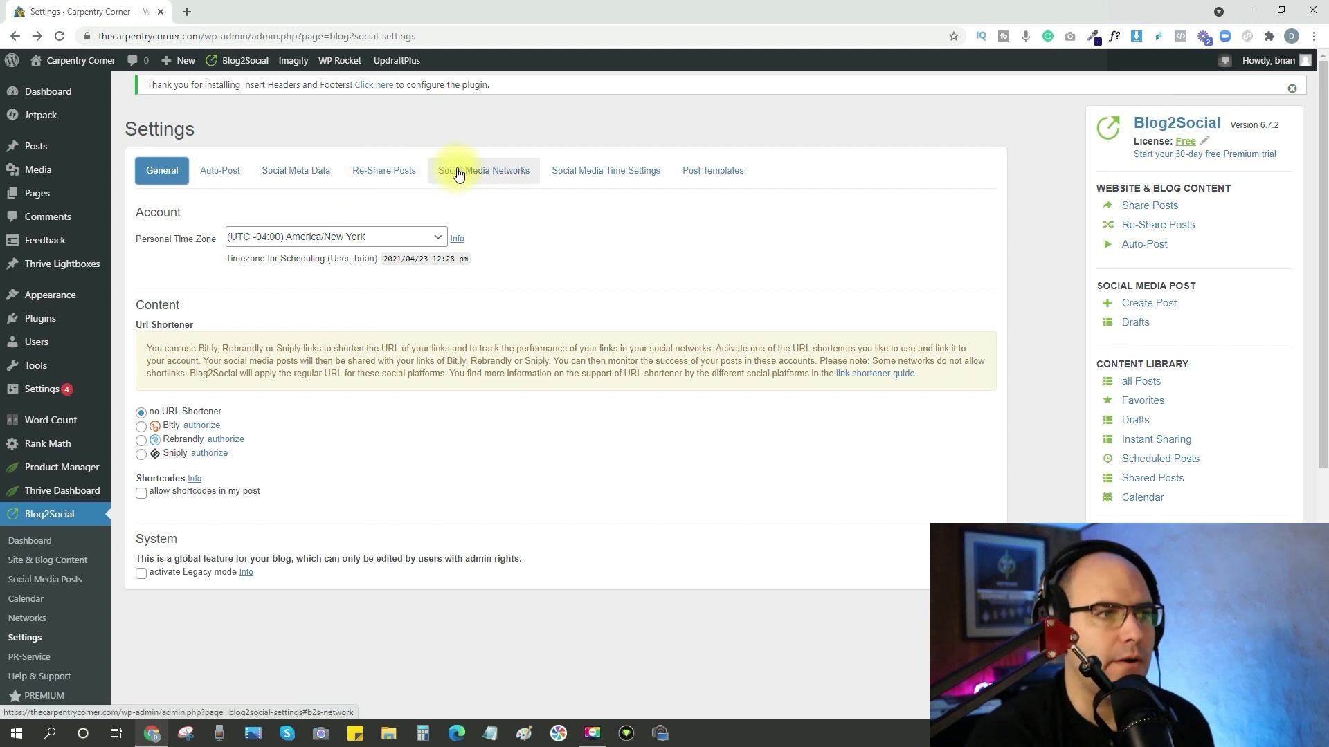
left_click(458, 173)
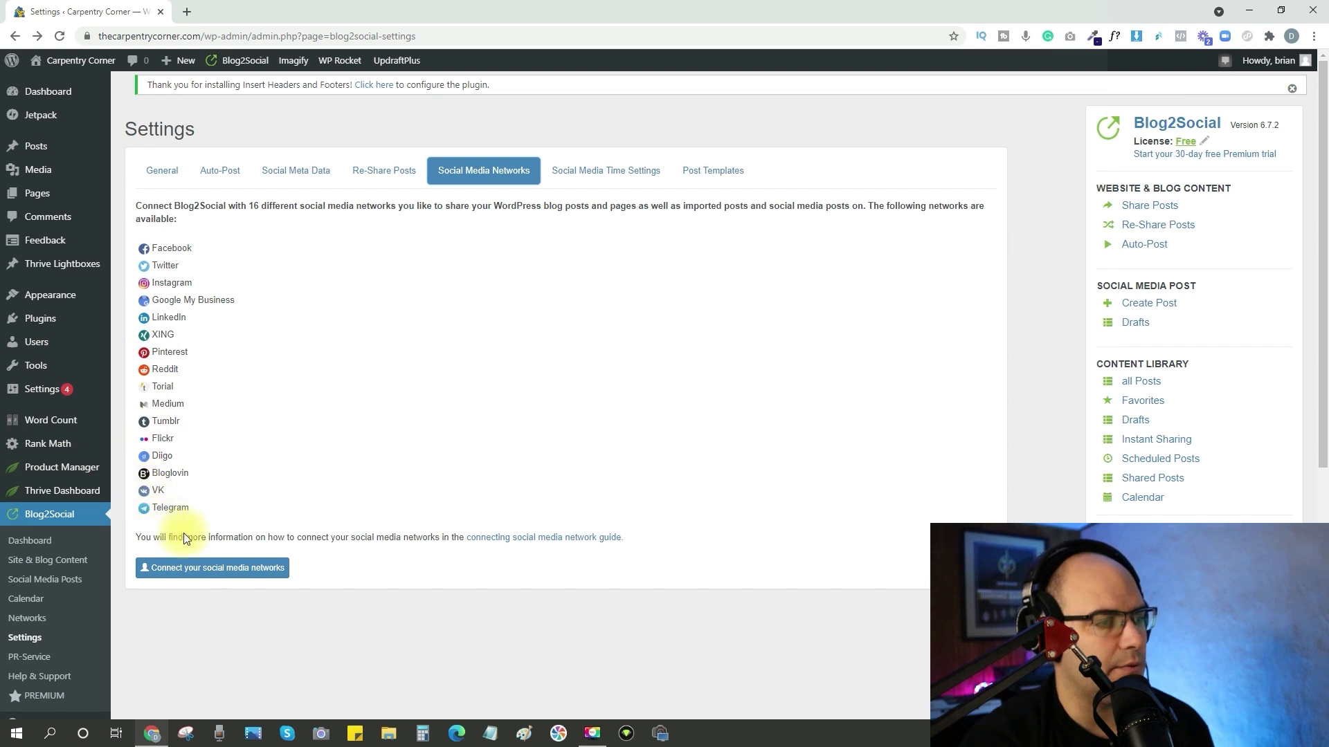
left_click(220, 575)
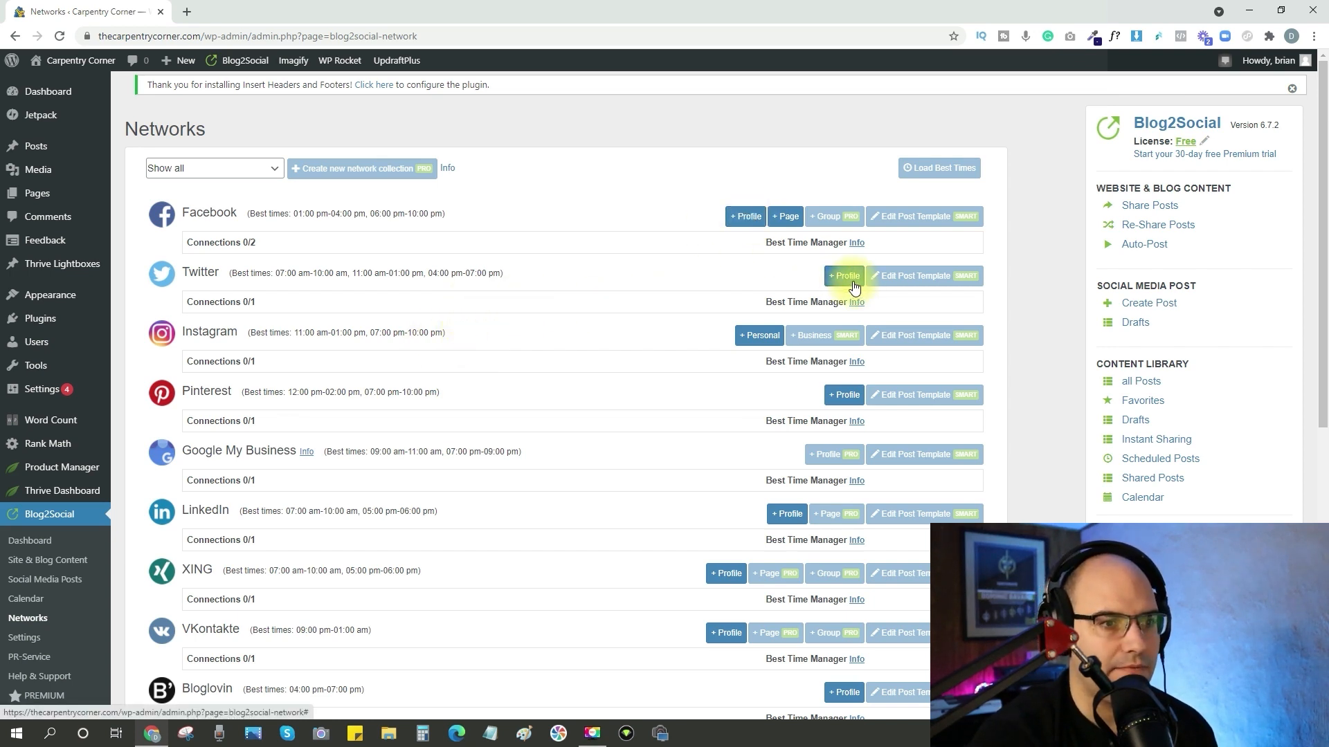
Look at how Facebook and Instagram profiles are connected in Blog2Social, and check its social media time settings.
left_click(743, 219)
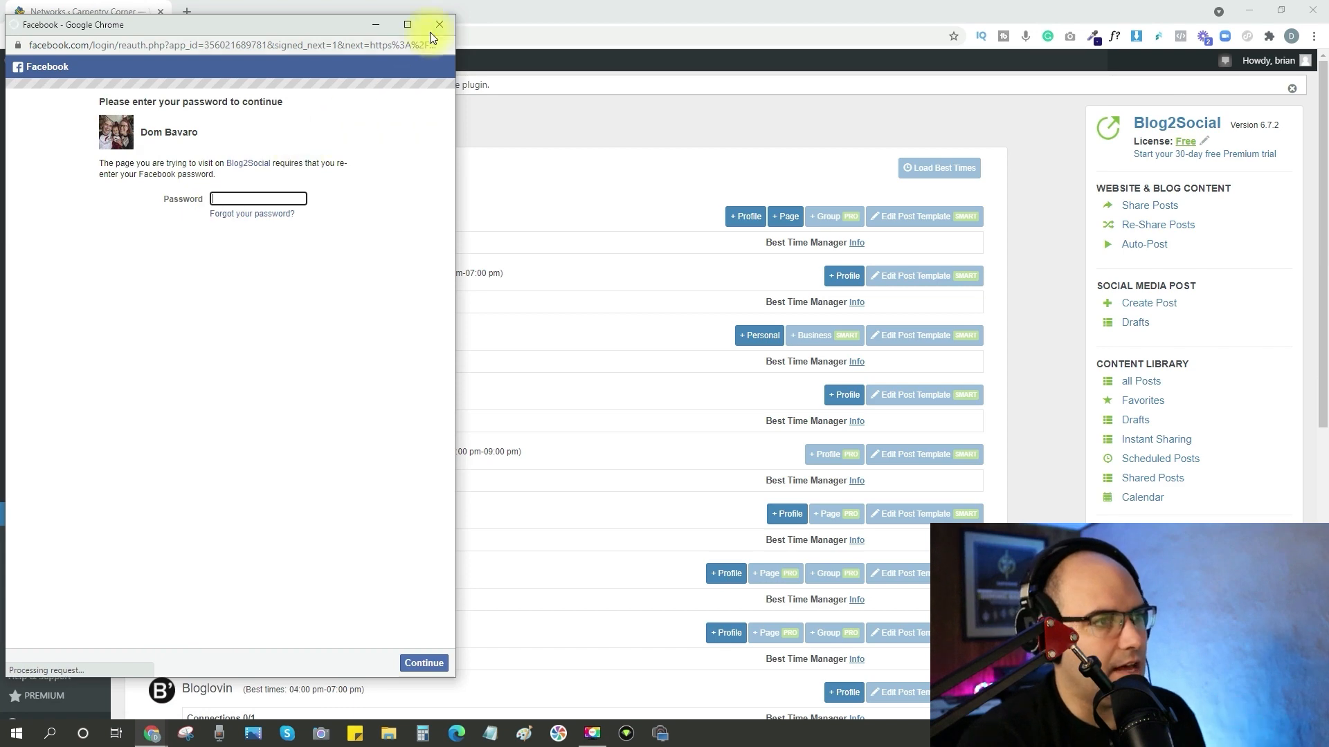
left_click(438, 24)
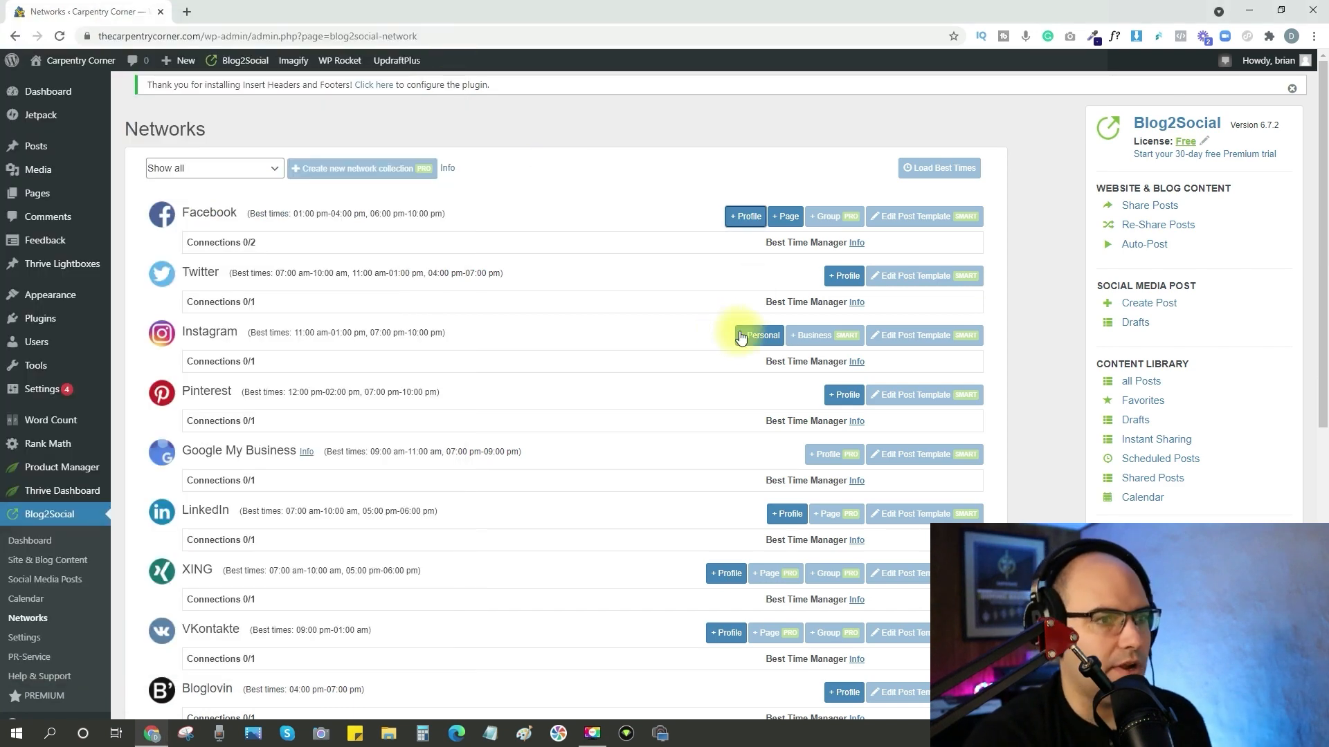
left_click(745, 337)
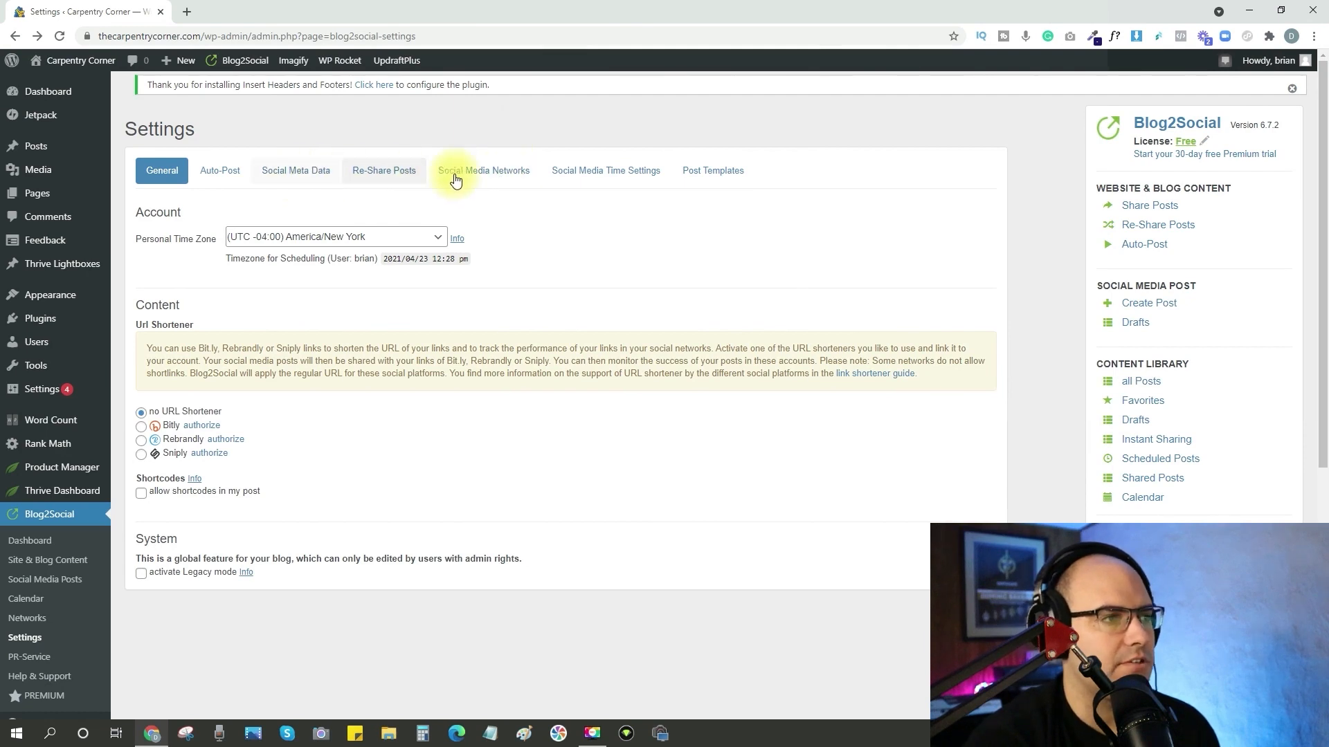
left_click(604, 177)
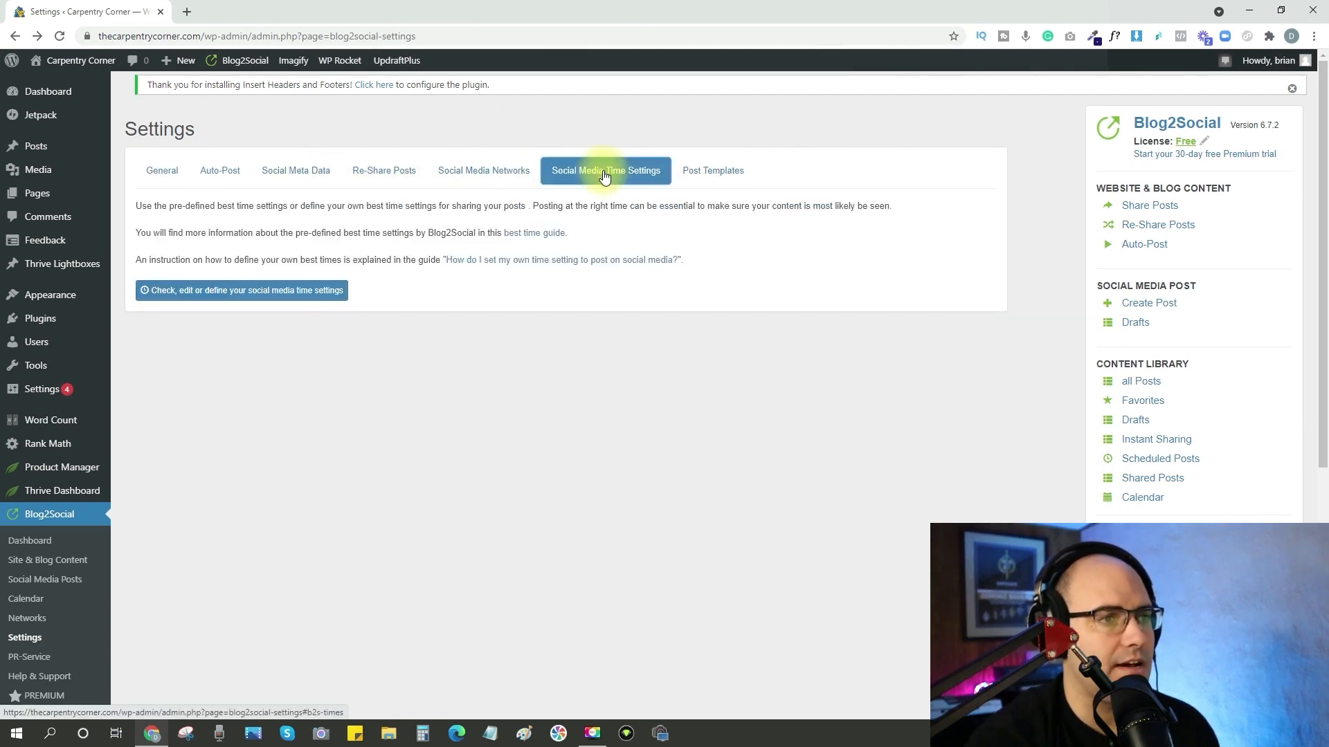
left_click(218, 299)
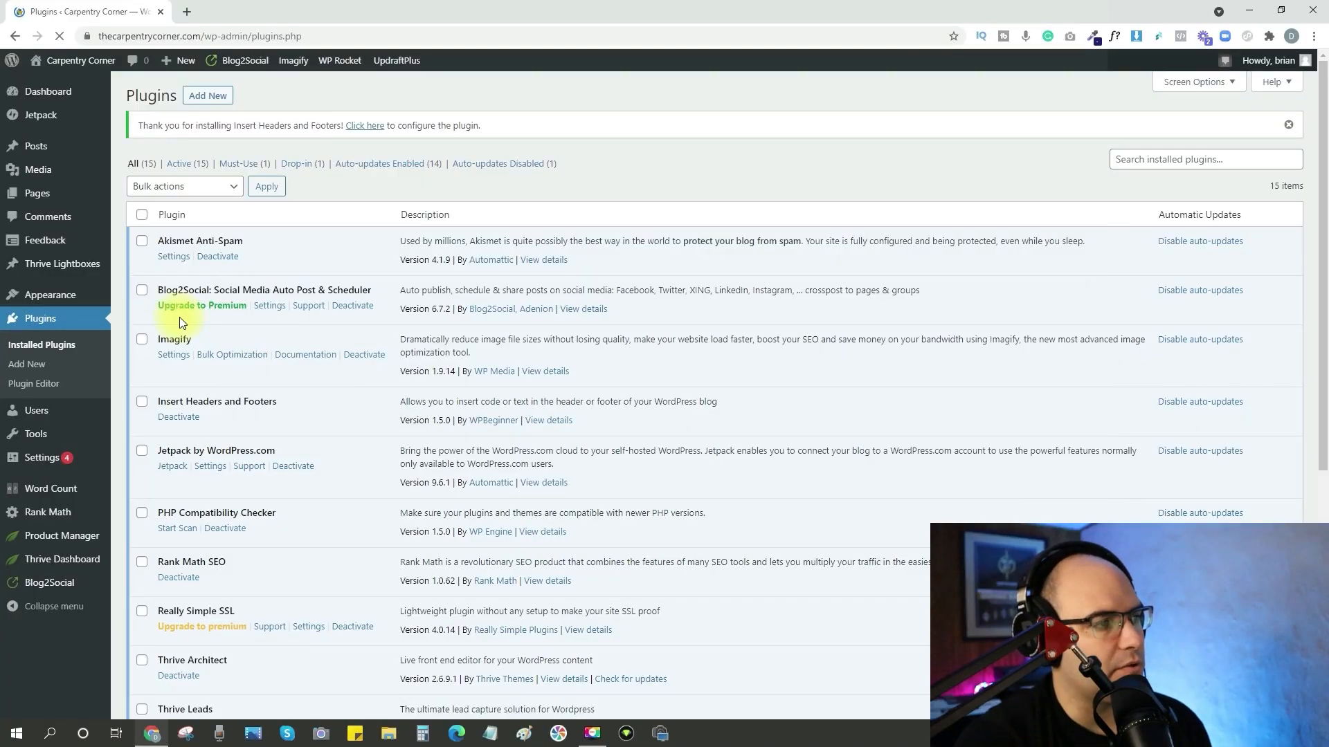
Check the WP Rocket dashboard for cache conflicts, set the Endurance Cache level to Off (Level 0) in the general settings, and save.
scroll(287, 330, "down", 2)
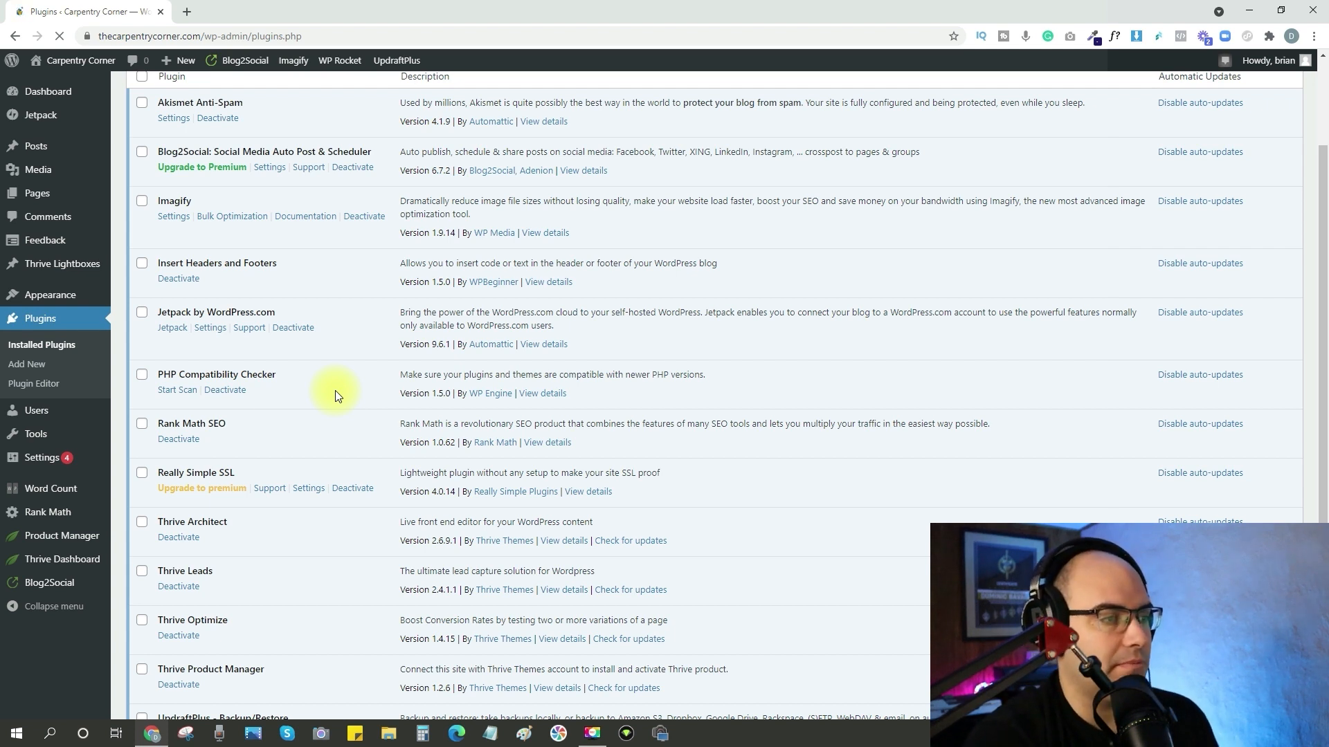
scroll(365, 350, "down", 1)
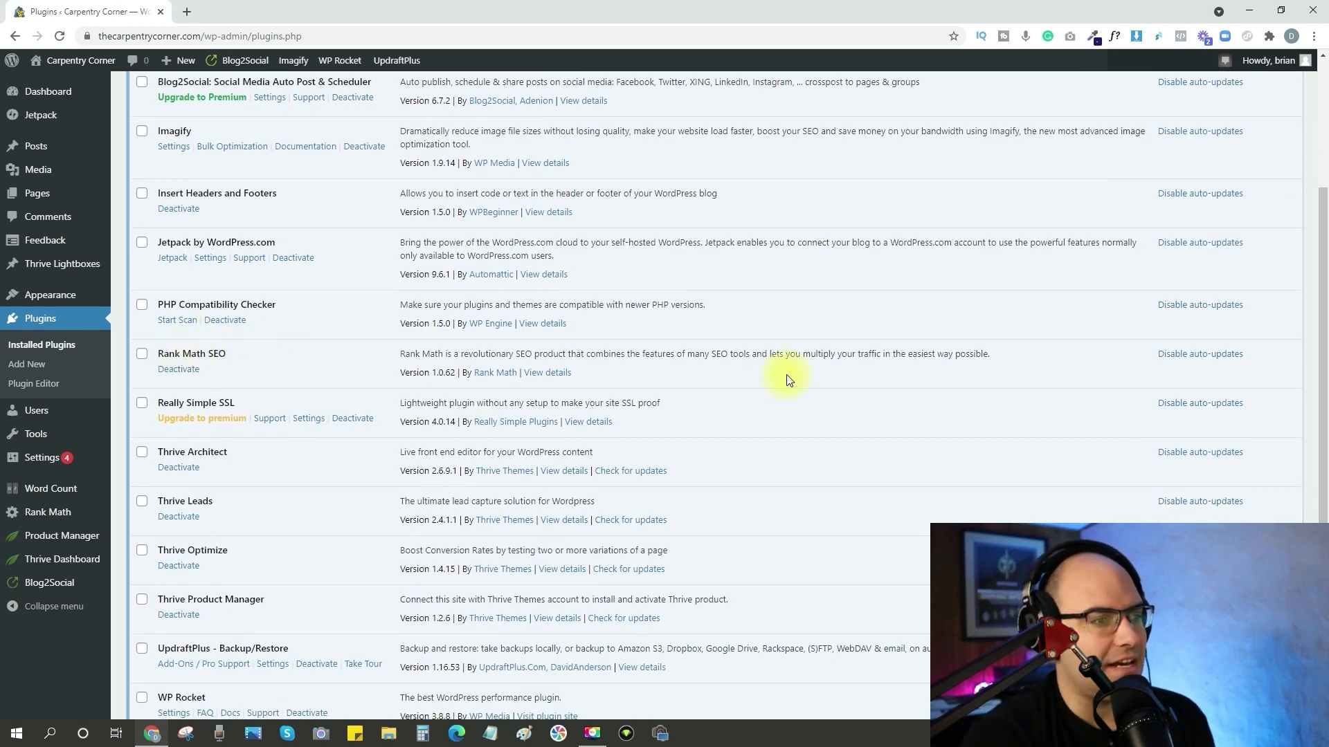
scroll(786, 380, "down", 2)
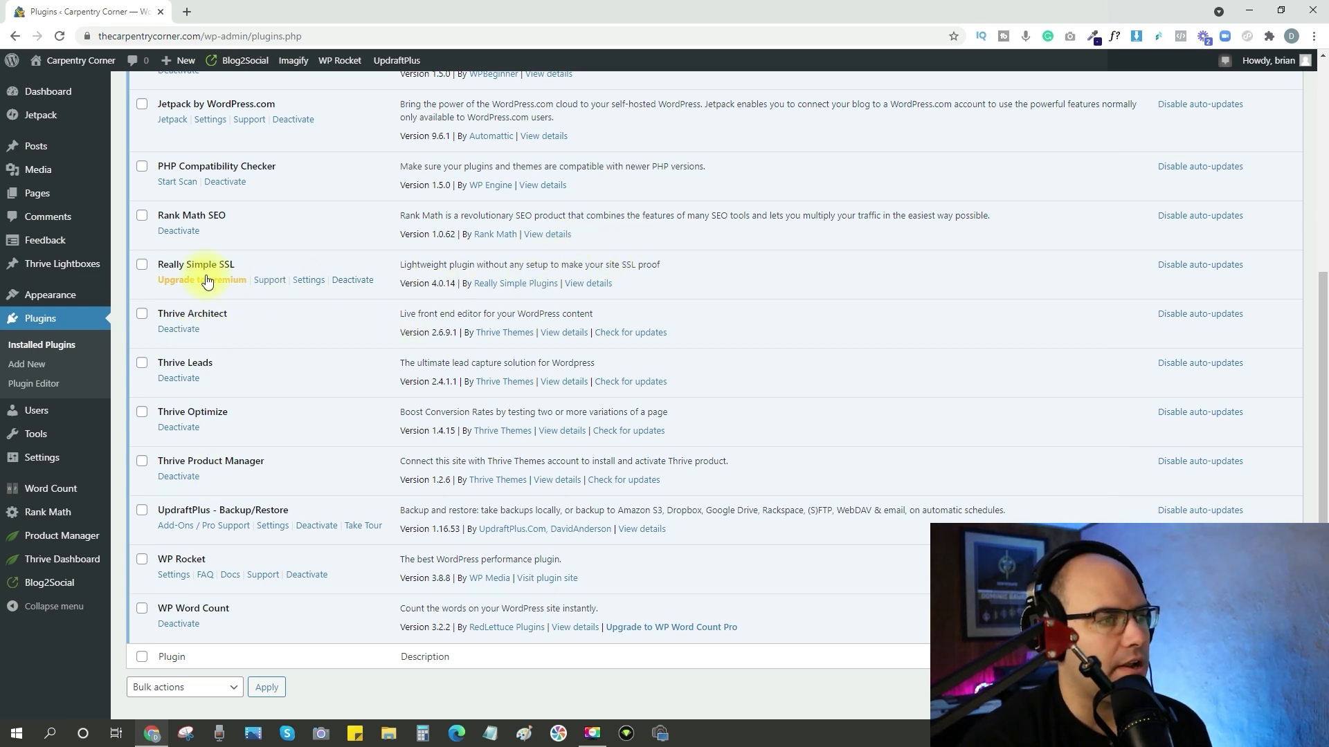
scroll(350, 441, "down", 1)
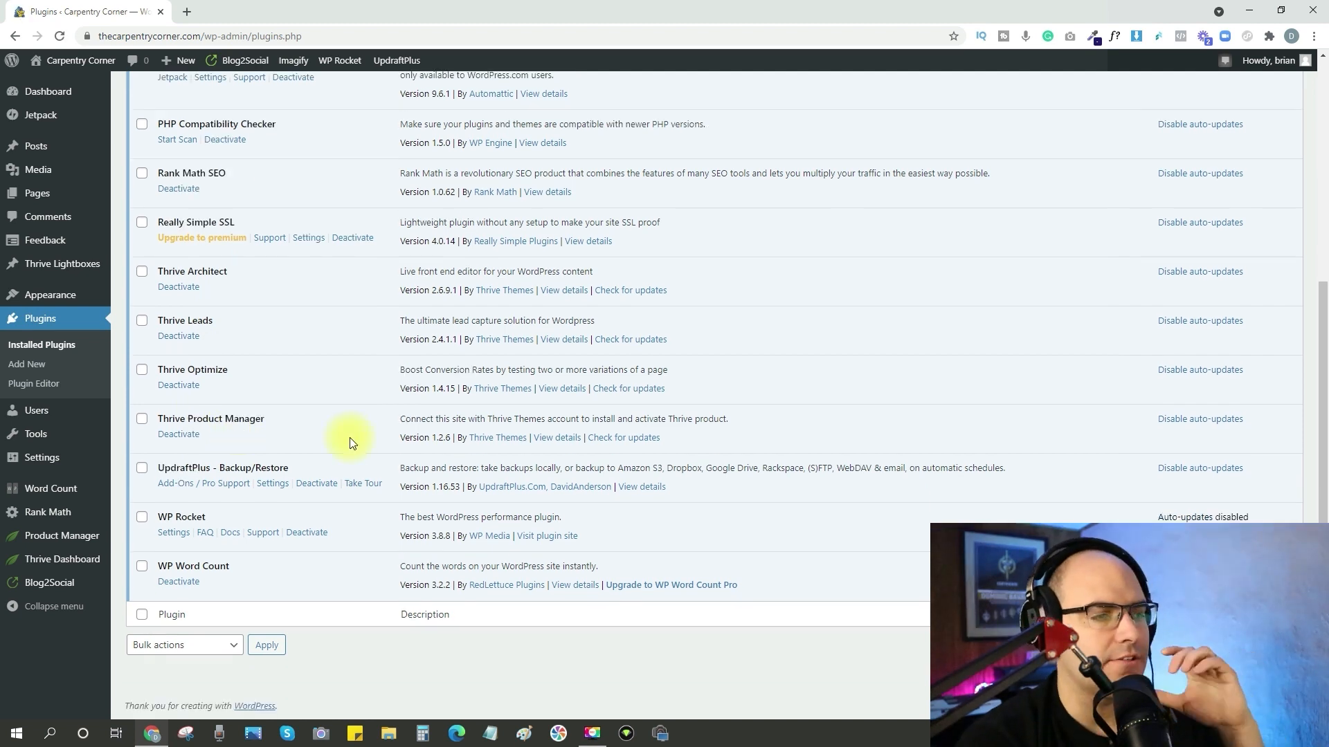
left_click(173, 535)
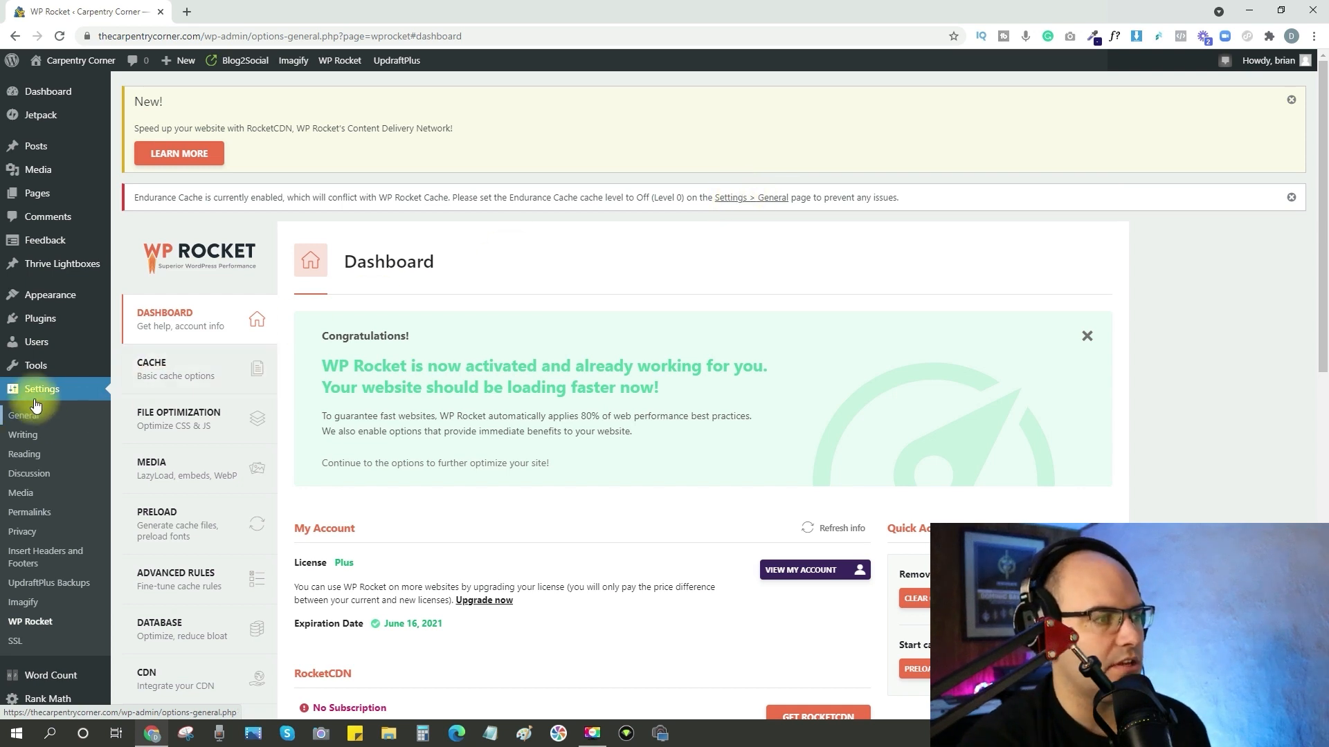
left_click(23, 417)
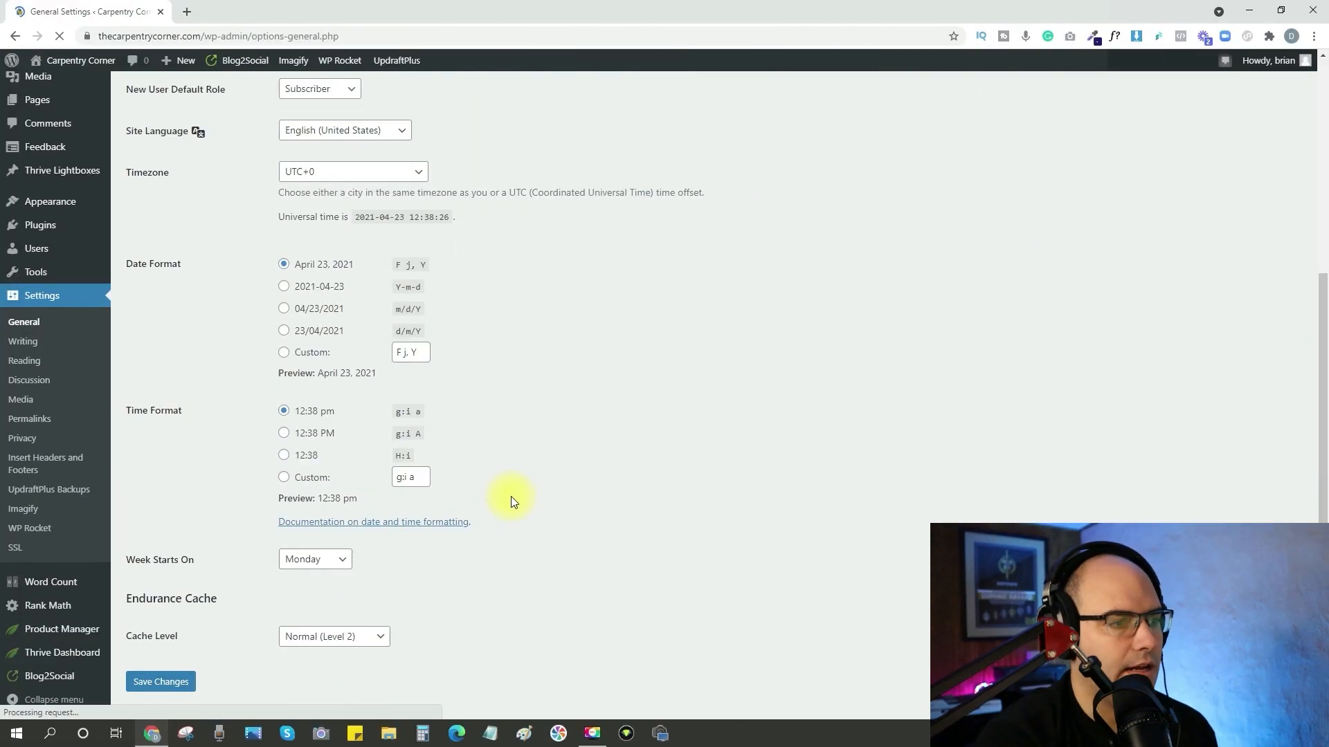
scroll(588, 498, "down", 1)
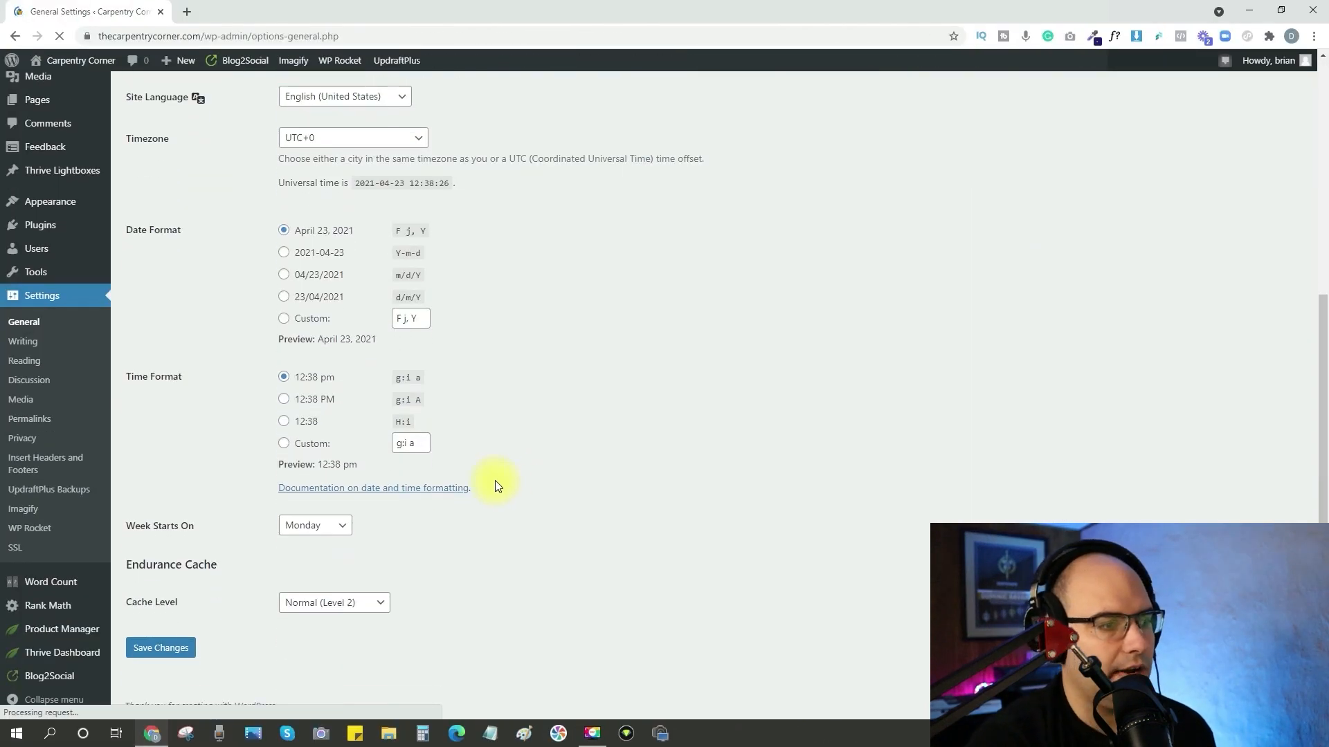
left_click(333, 603)
left_click(333, 622)
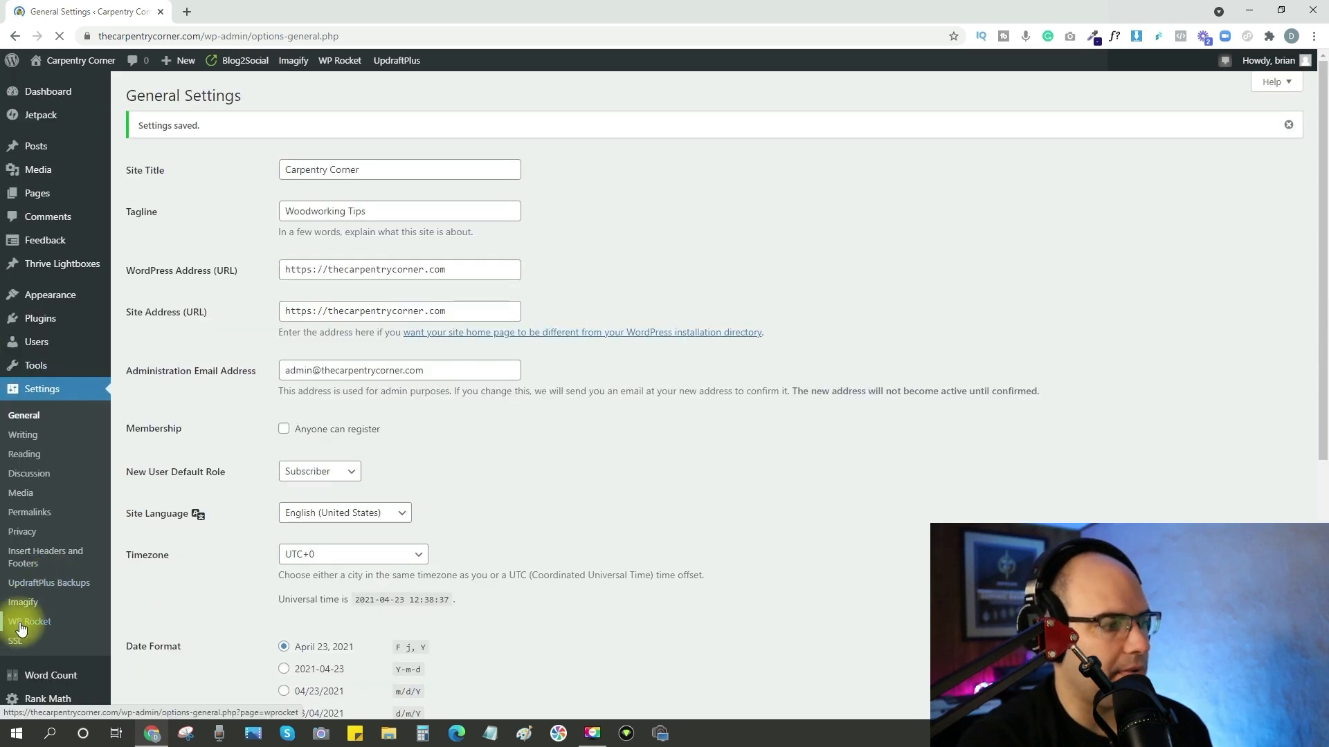
In WP Rocket's media options, enable LazyLoad for images and for iframes and videos, enable WebP caching, and save the changes.
left_click(20, 628)
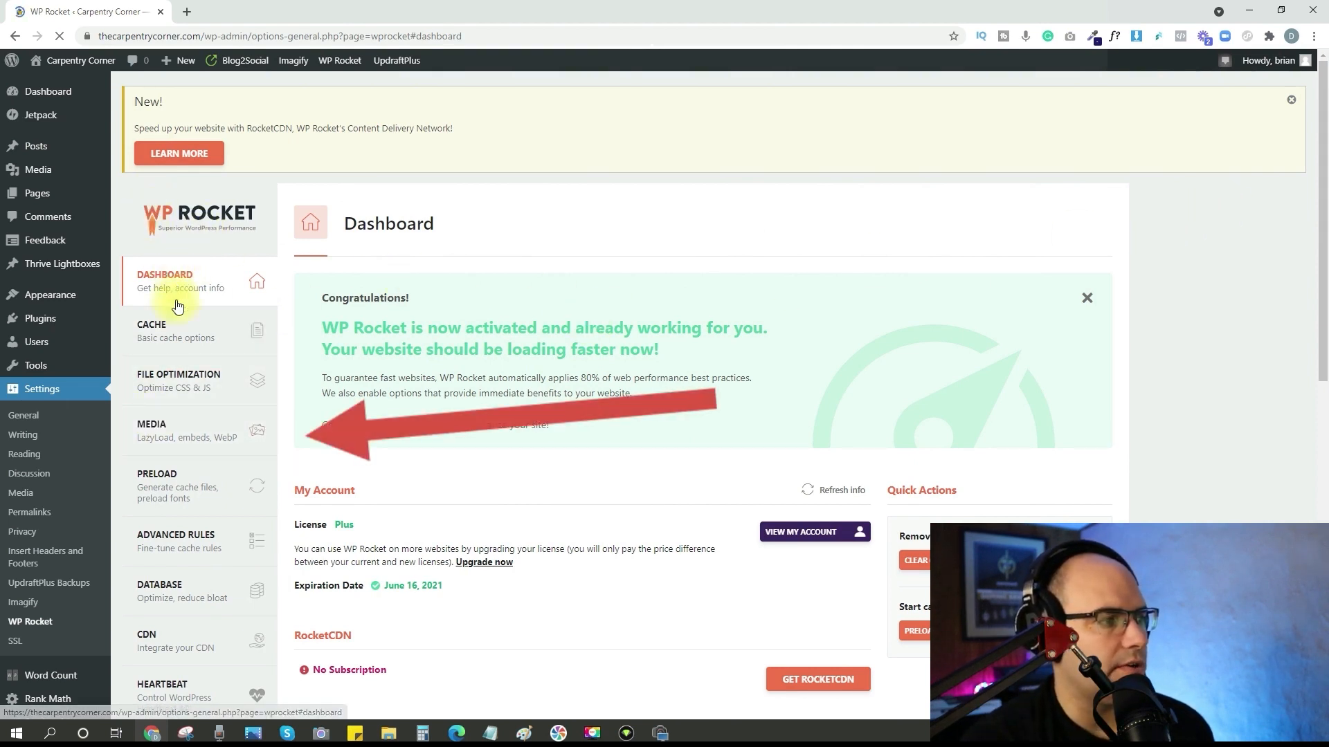
left_click(164, 440)
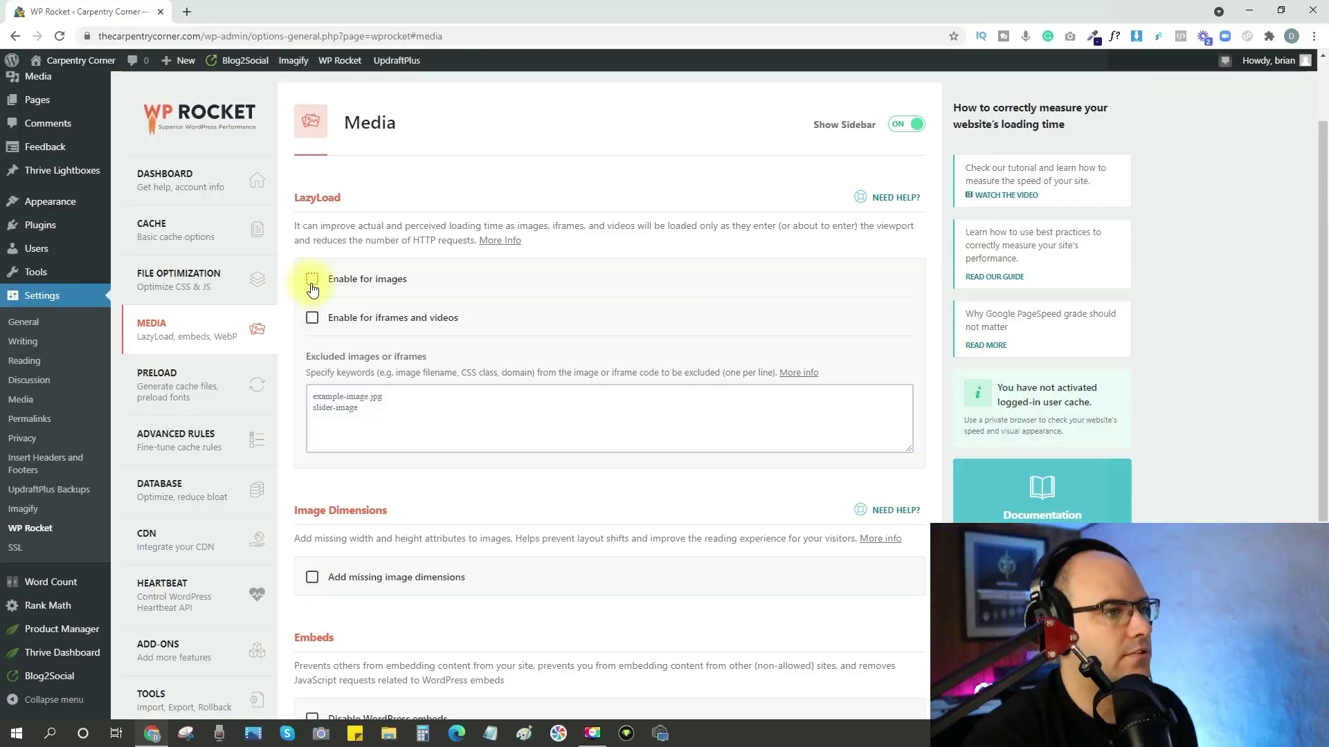
left_click(311, 282)
left_click(312, 318)
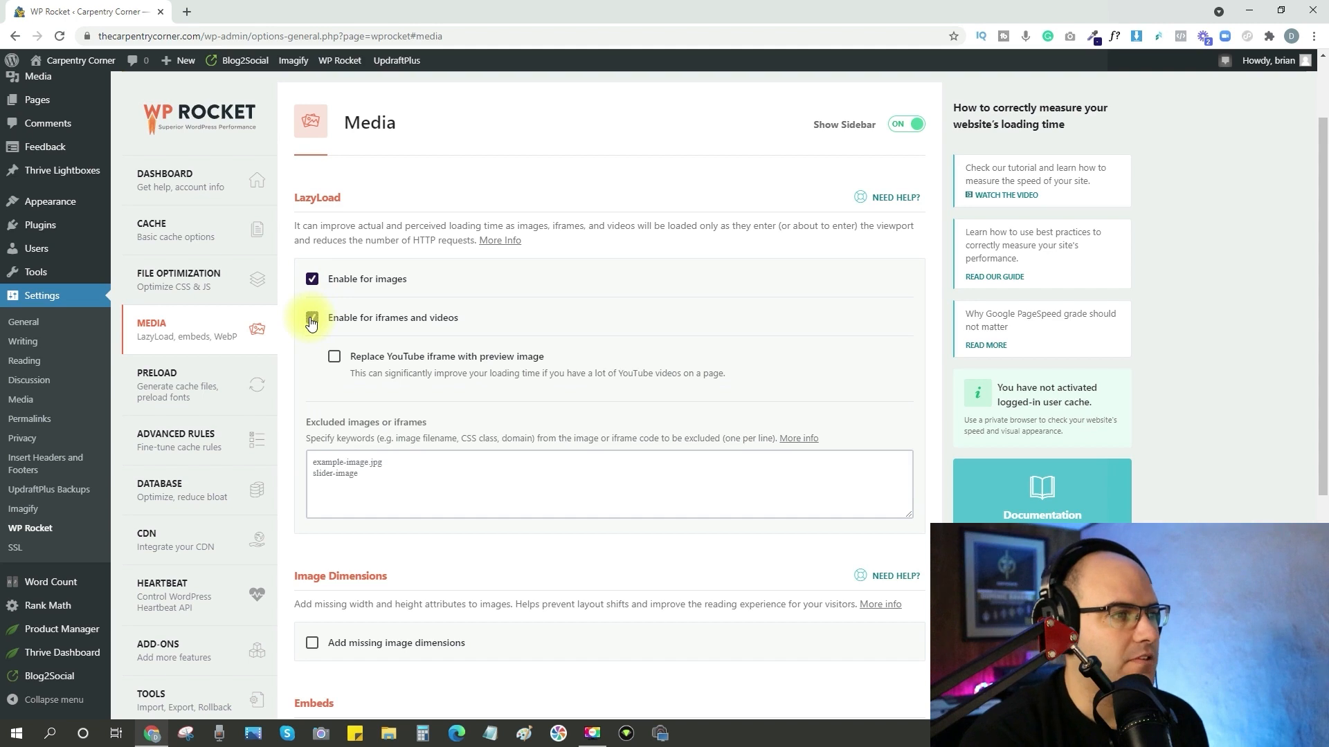
scroll(355, 510, "down", 5)
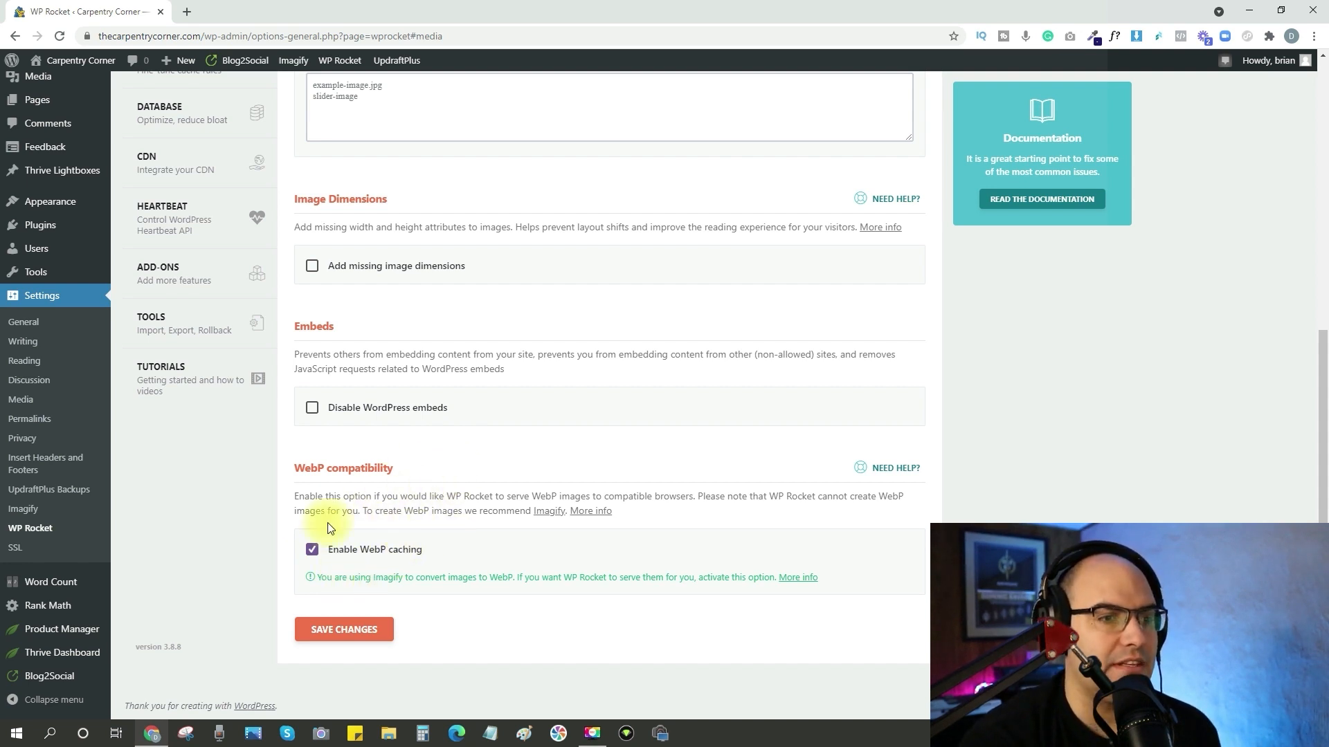
left_click(363, 637)
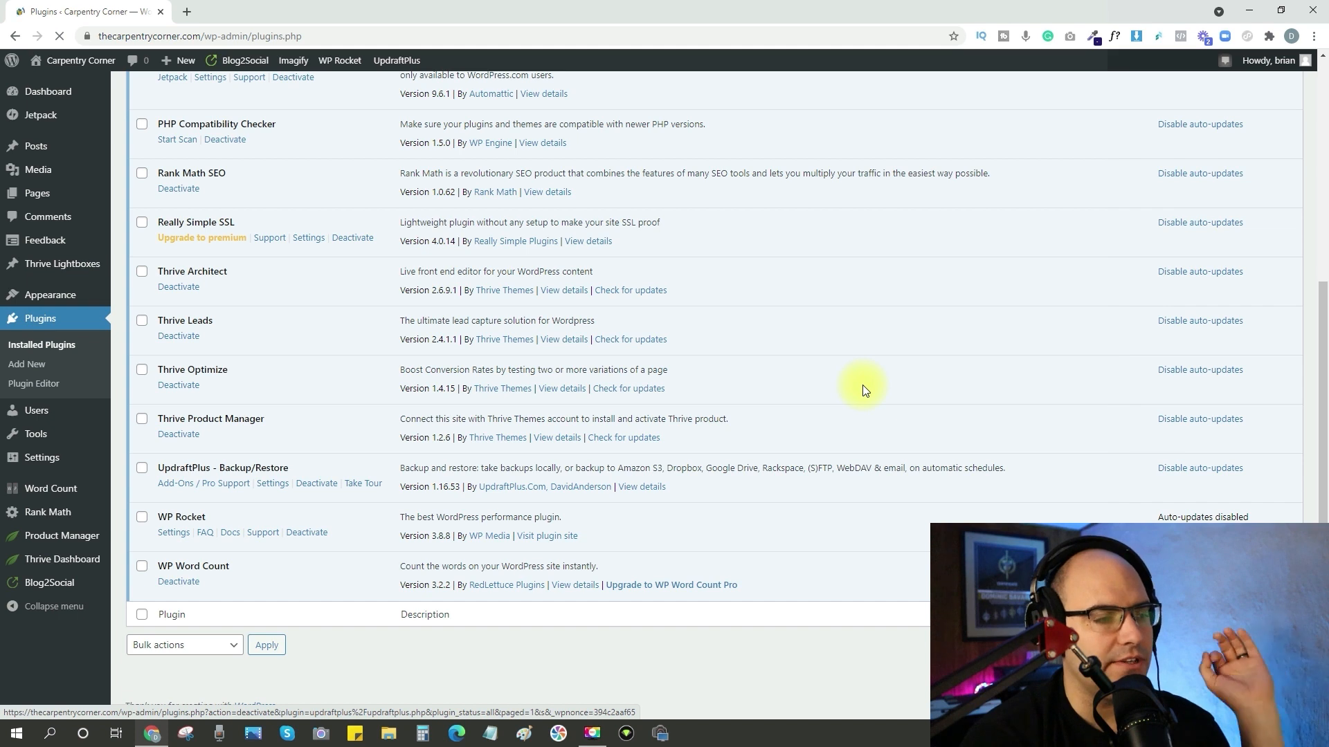
Set both the files and database backup schedules in UpdraftPlus to Daily.
scroll(863, 389, "up", 2)
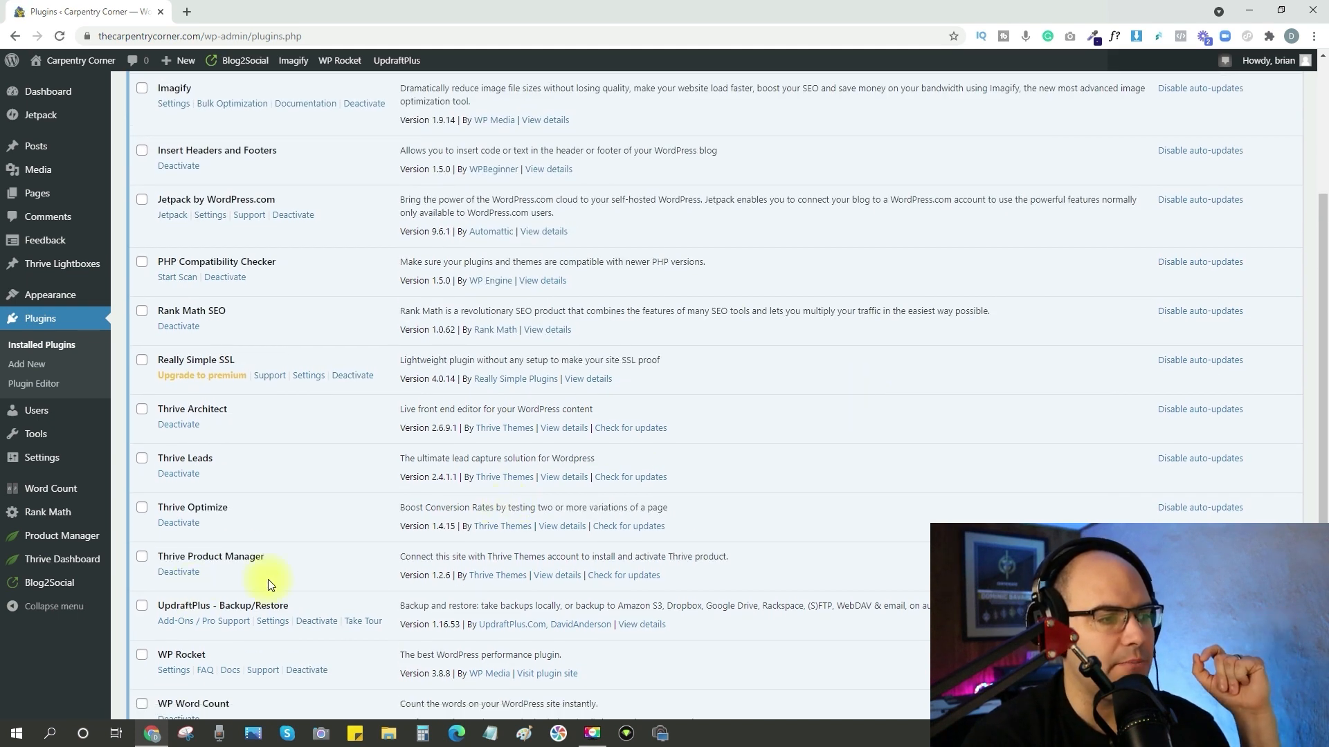
left_click(272, 622)
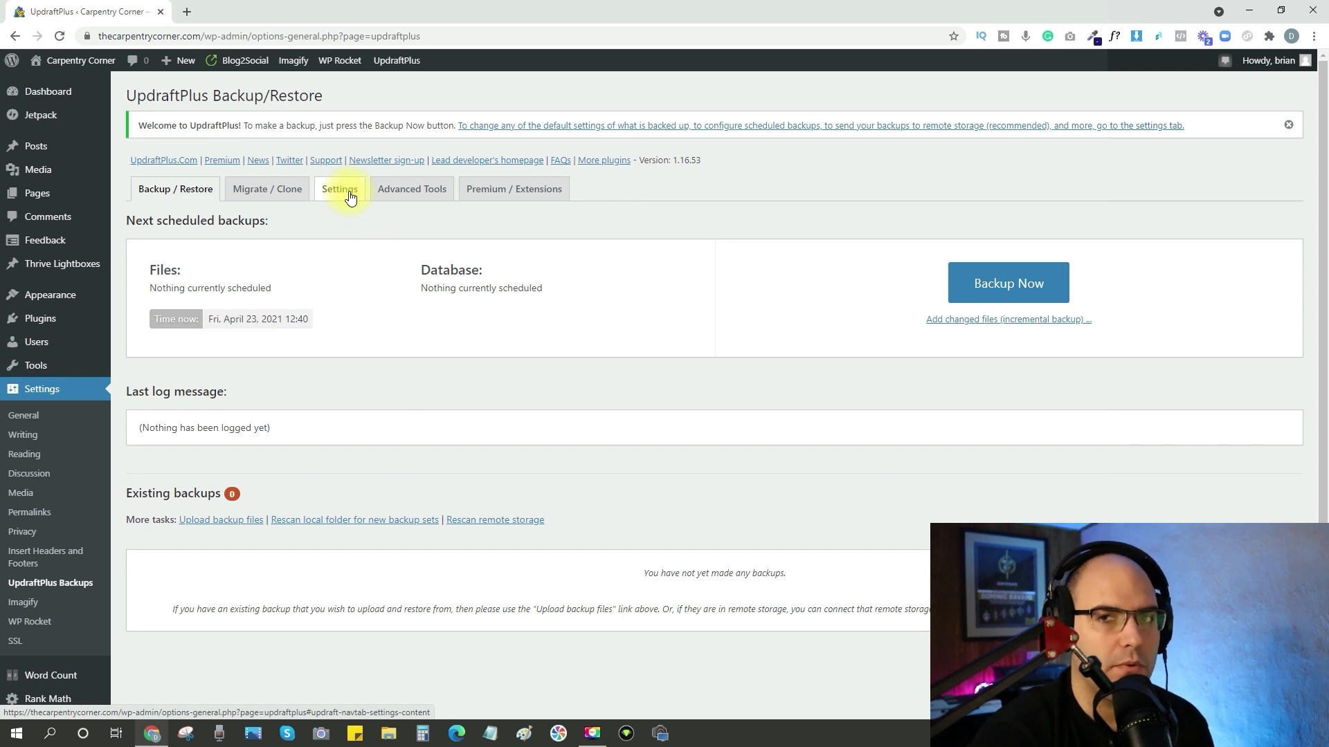
left_click(351, 197)
left_click(346, 229)
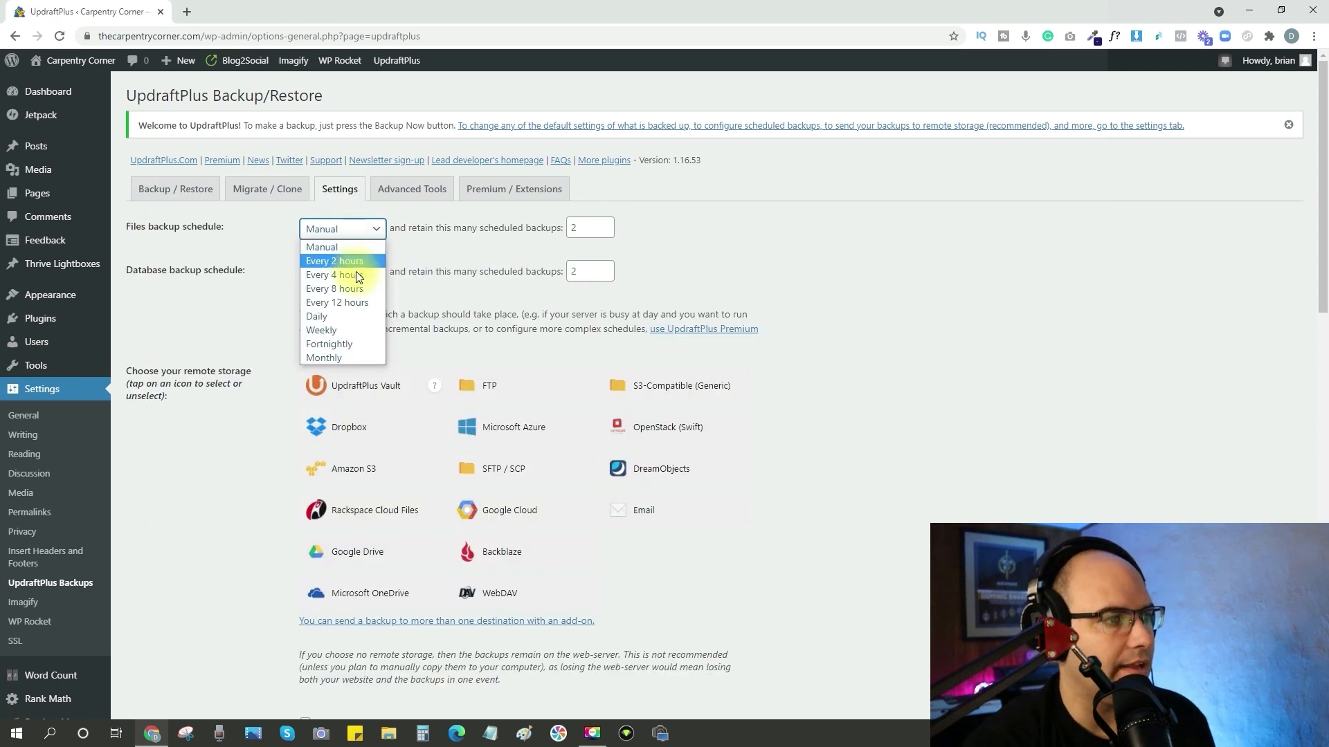
left_click(339, 317)
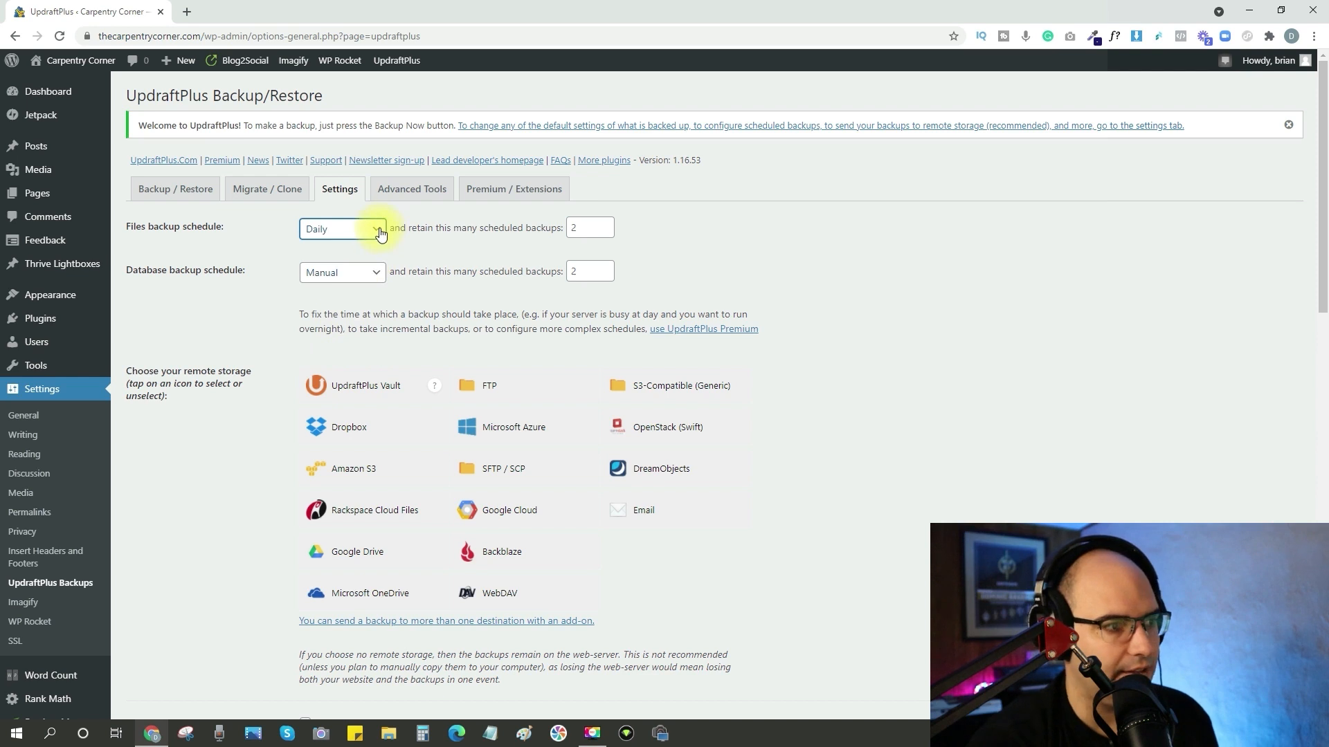
left_click(370, 272)
left_click(335, 372)
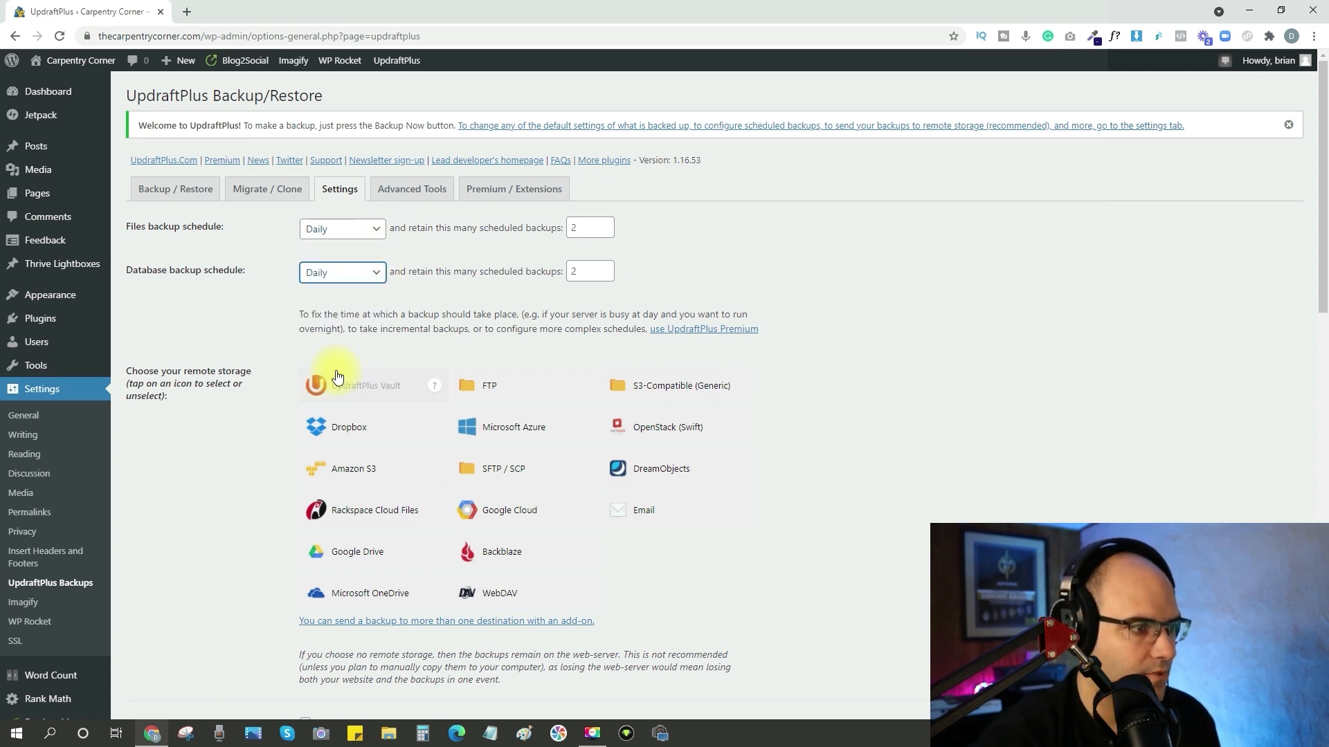
scroll(201, 326, "down", 1)
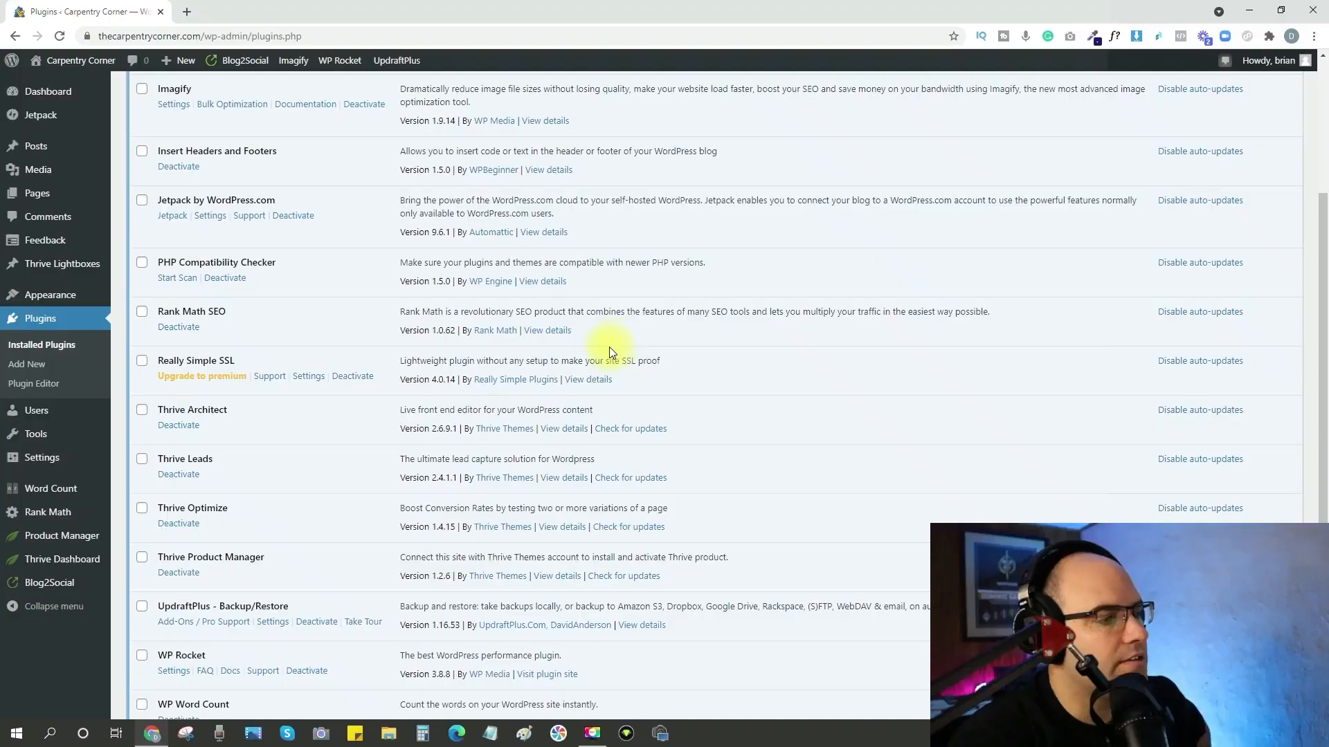
Set the site's permalink structure to Post name in the WordPress settings and save the changes.
left_click(55, 459)
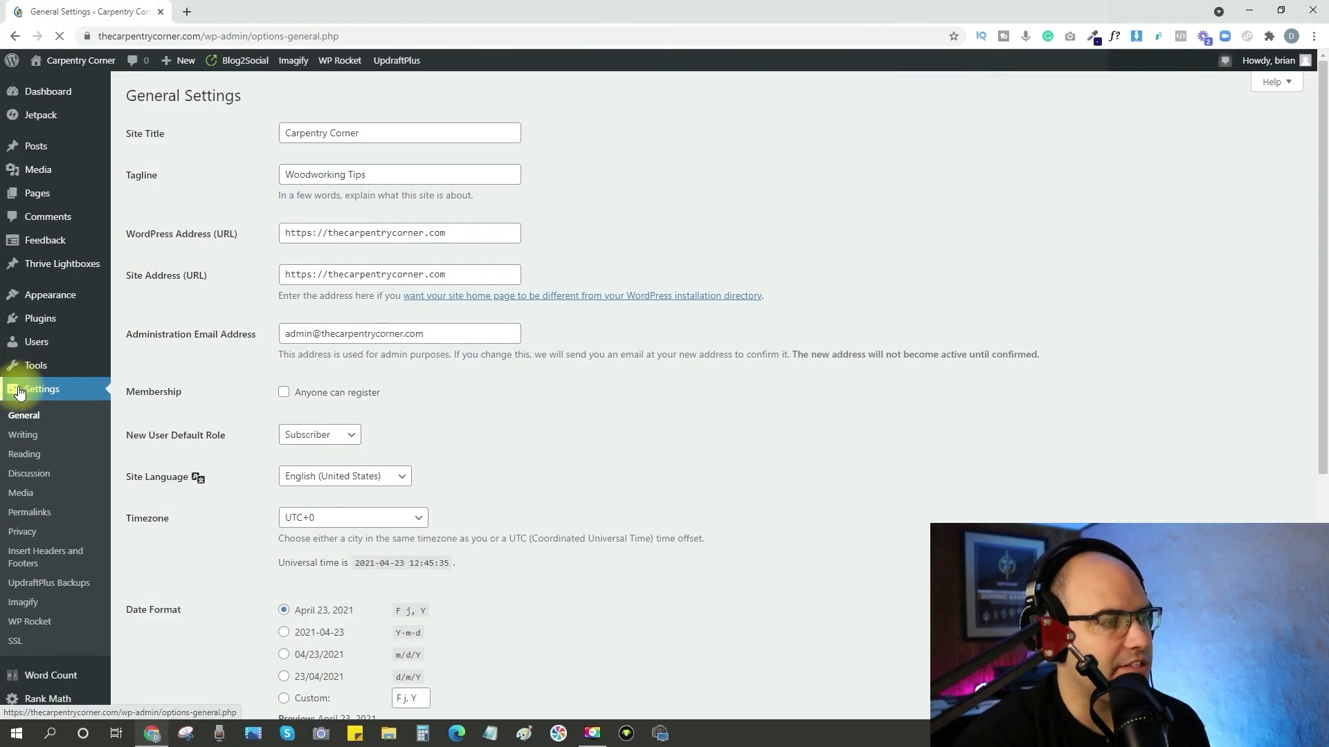
left_click(29, 512)
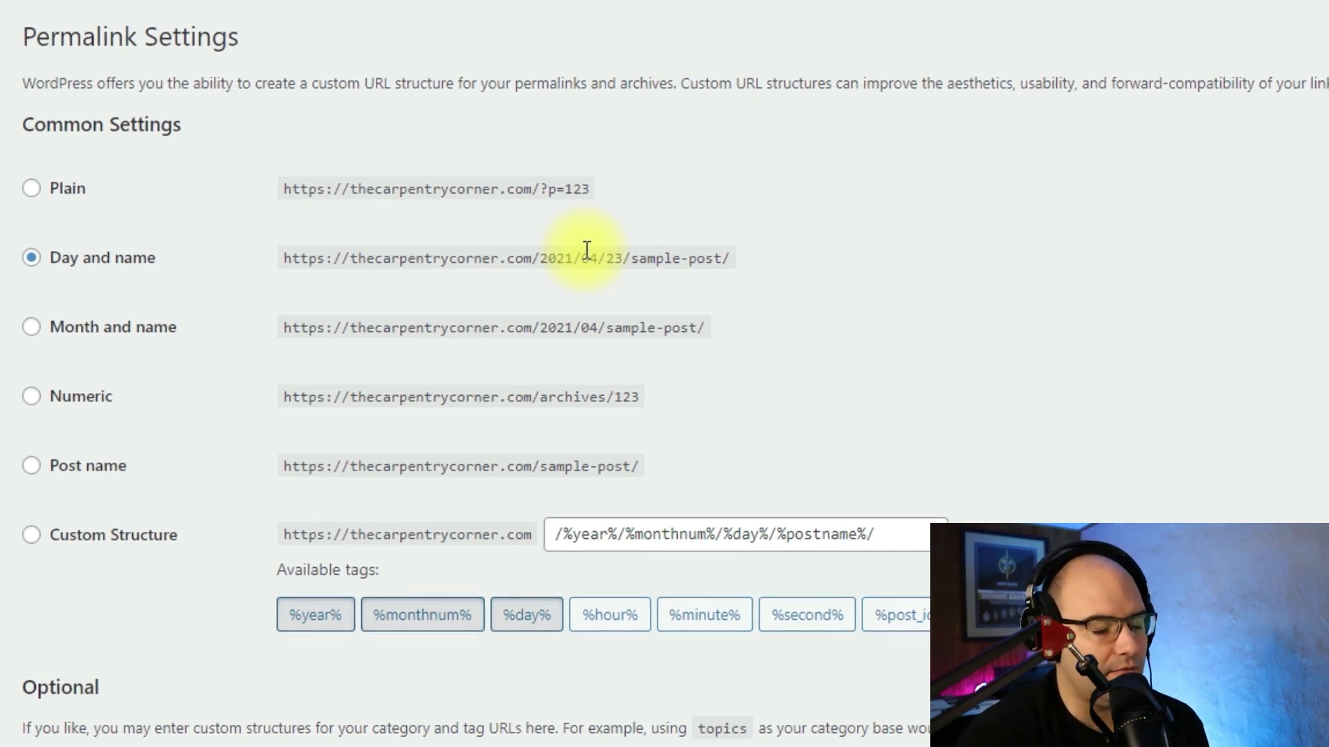
left_click(31, 467)
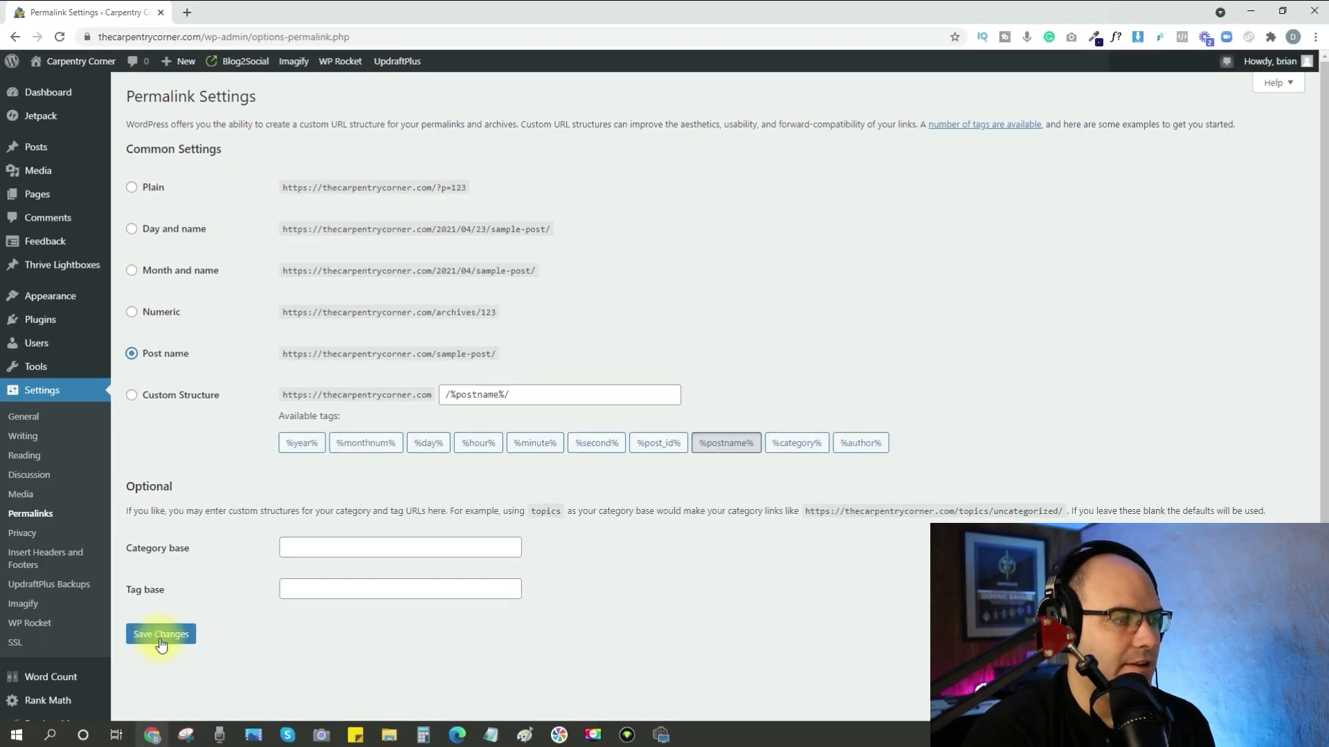
left_click(161, 643)
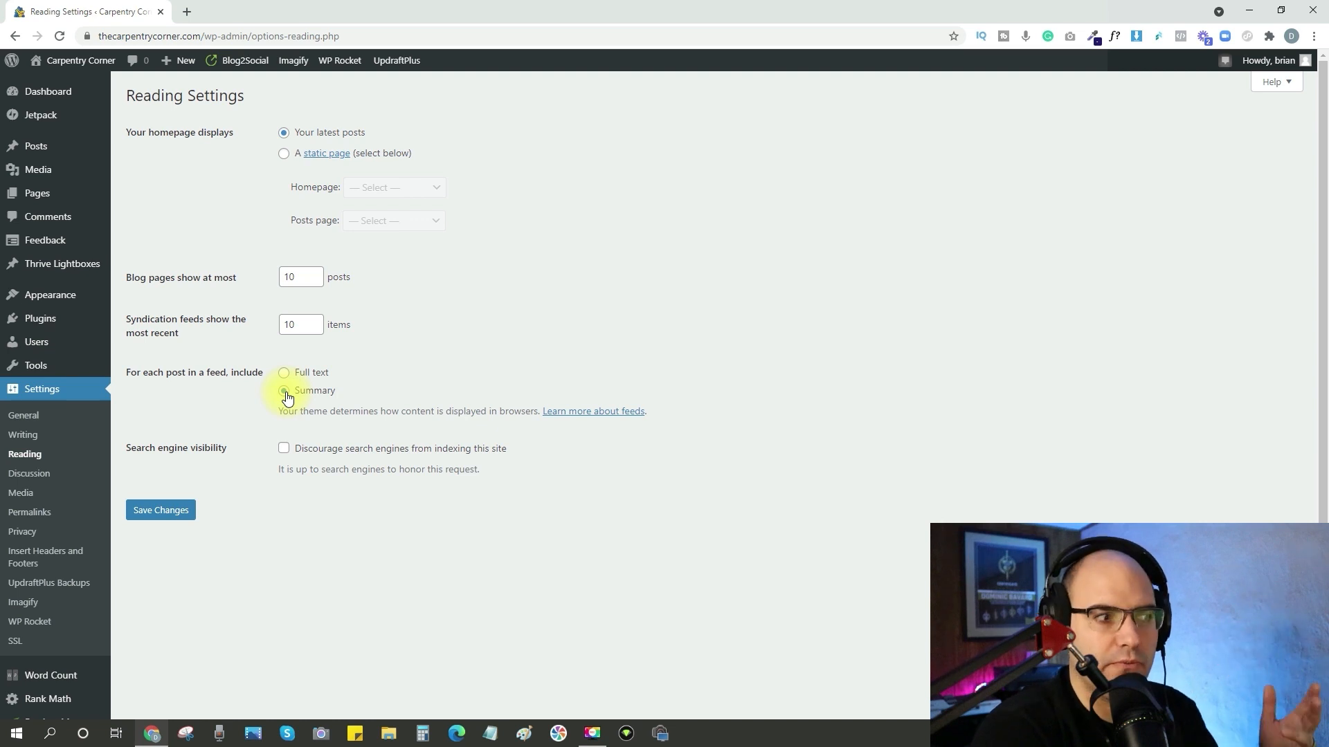
Save the reading settings with feed posts shown as Summary, and the discussion settings with link notifications and comments on new posts disabled.
left_click(167, 516)
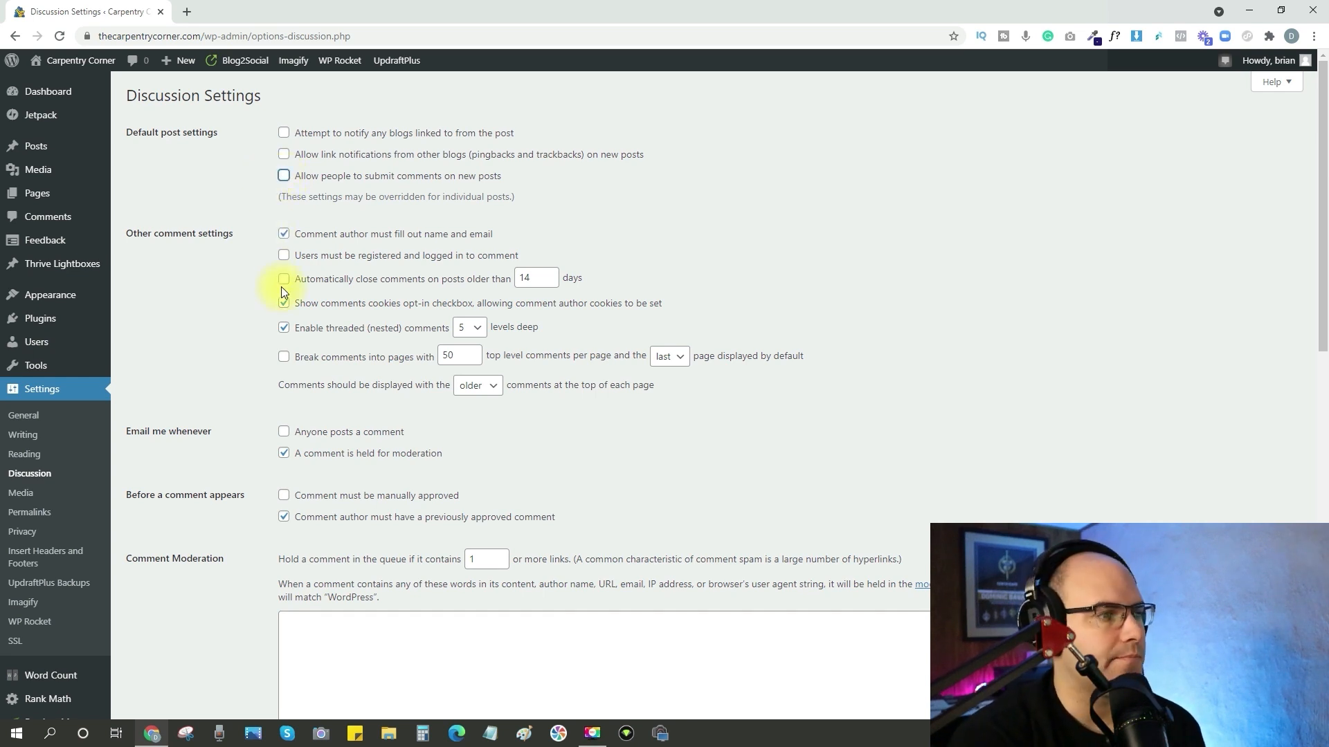
scroll(287, 287, "down", 2)
scroll(272, 310, "up", 1)
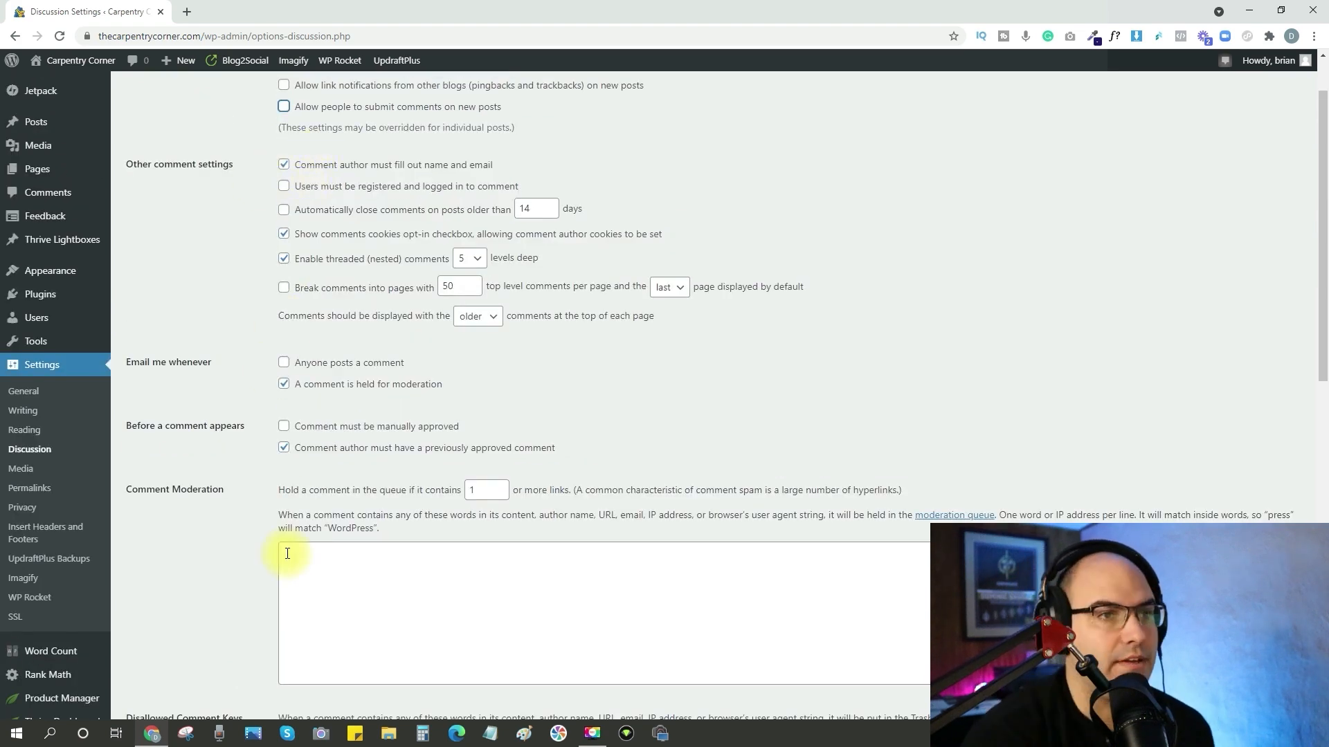
scroll(311, 500, "down", 6)
scroll(314, 499, "down", 5)
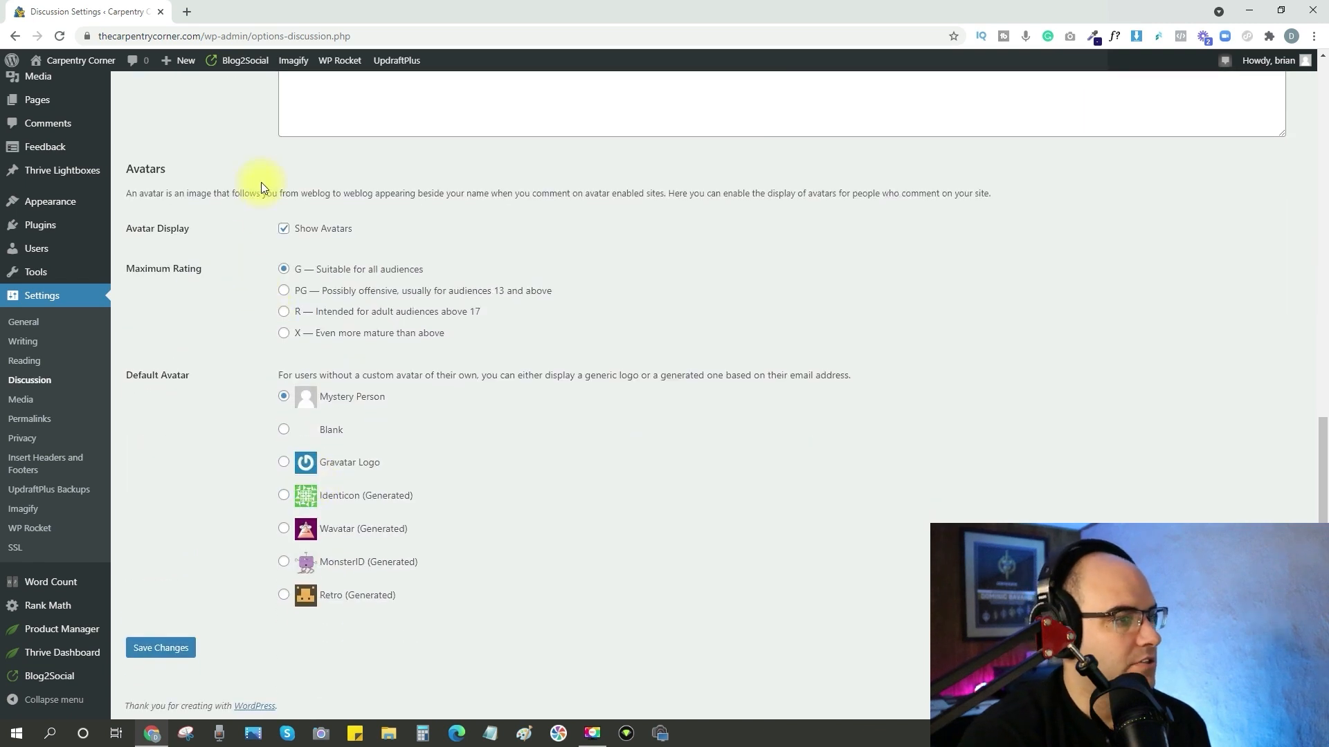
left_click(161, 647)
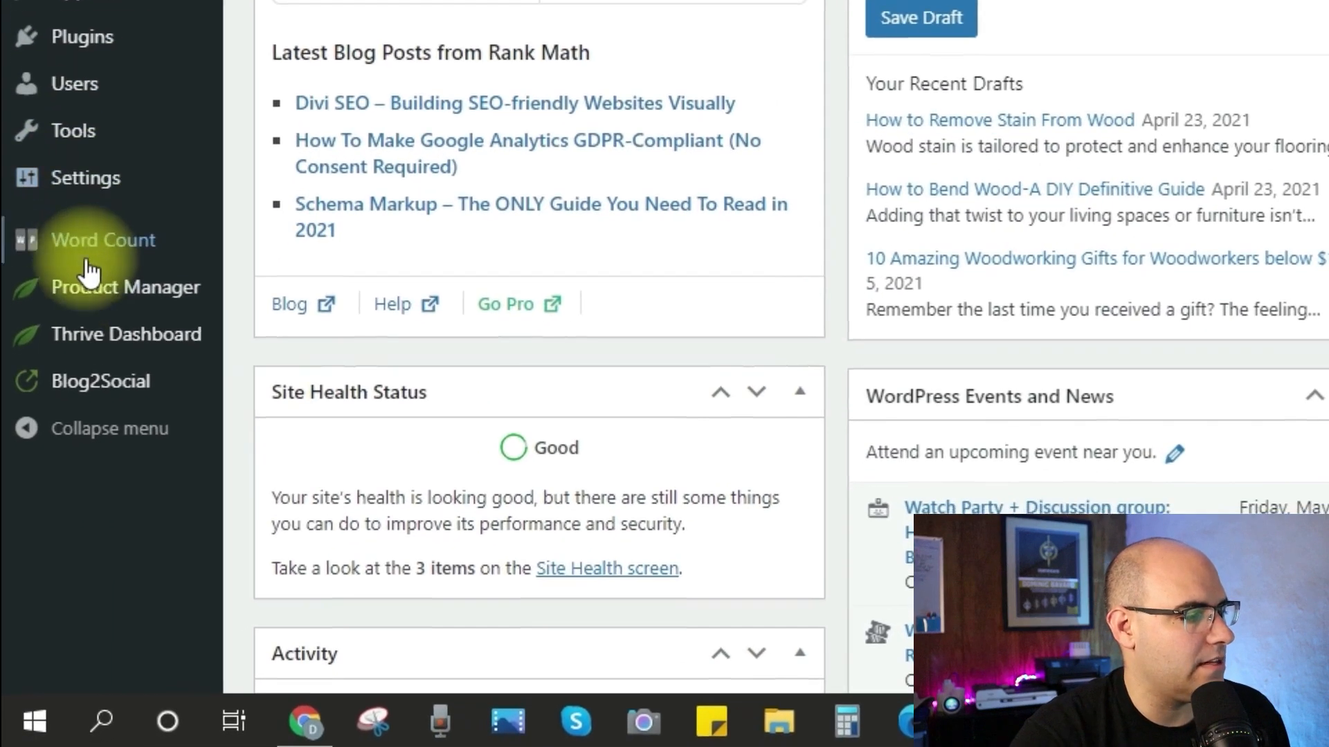
Open the Site Wizard in Thrive Theme Builder and look at its Logo and Brand Colour steps.
mouse_move(94, 346)
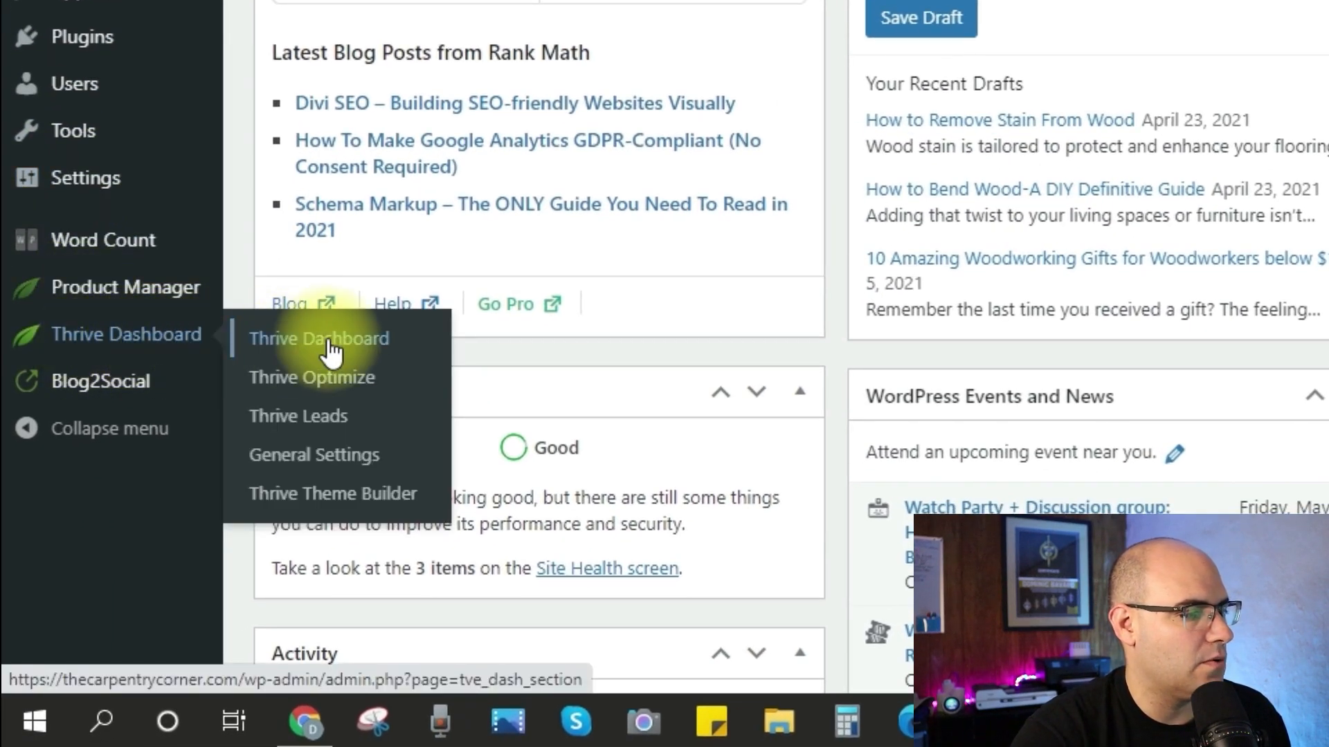
left_click(317, 512)
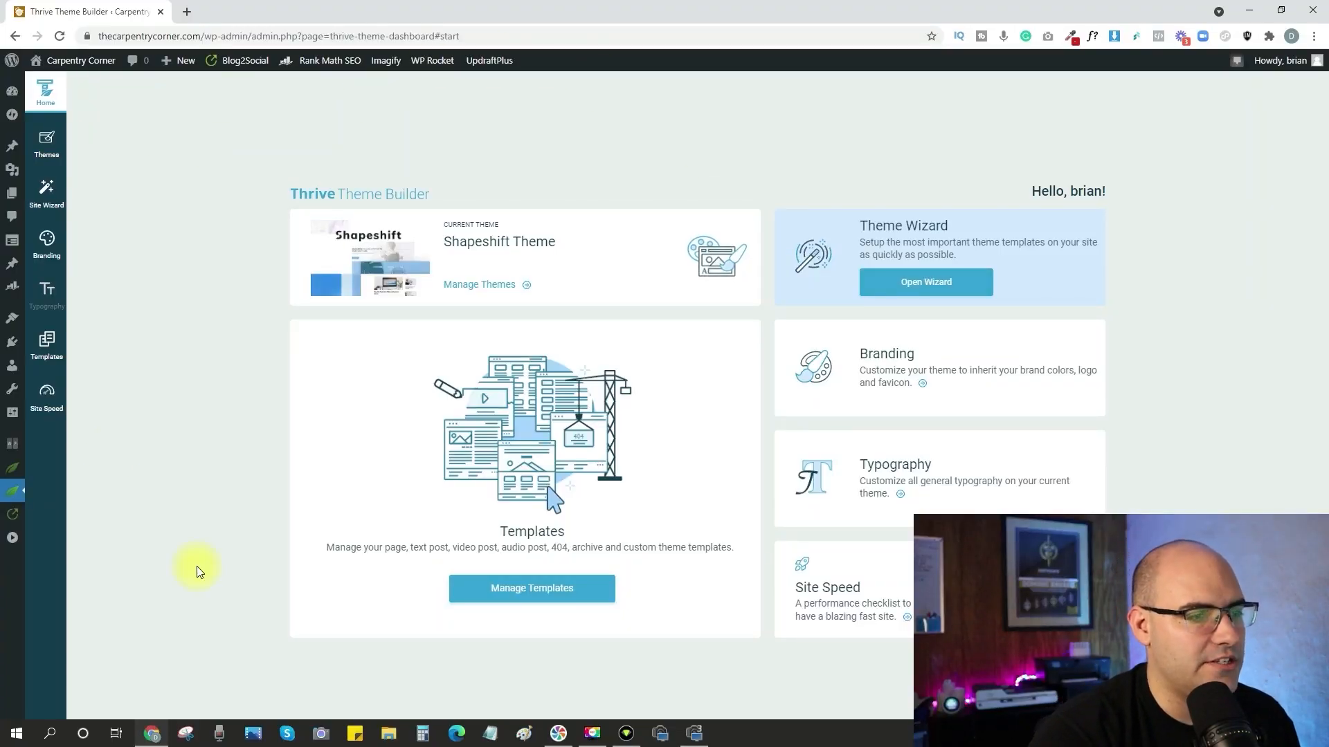
left_click(923, 283)
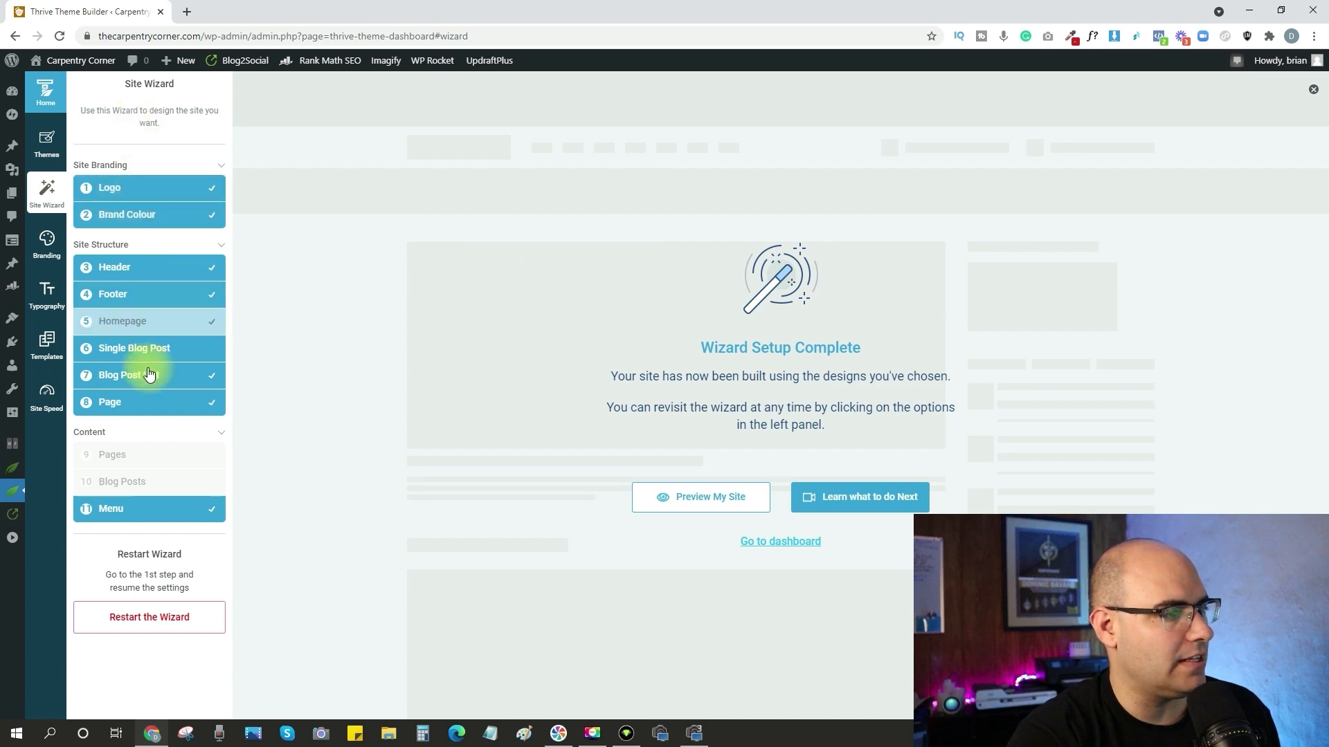
left_click(132, 190)
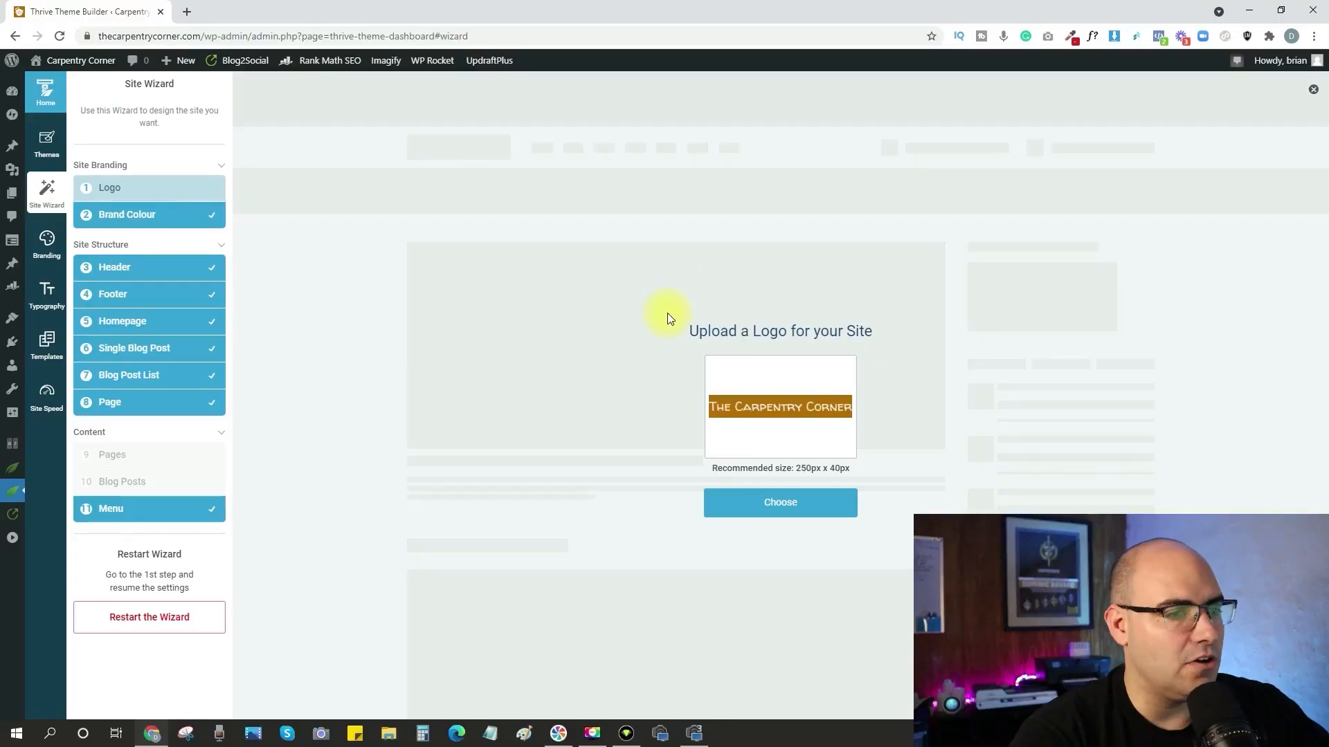
left_click(163, 213)
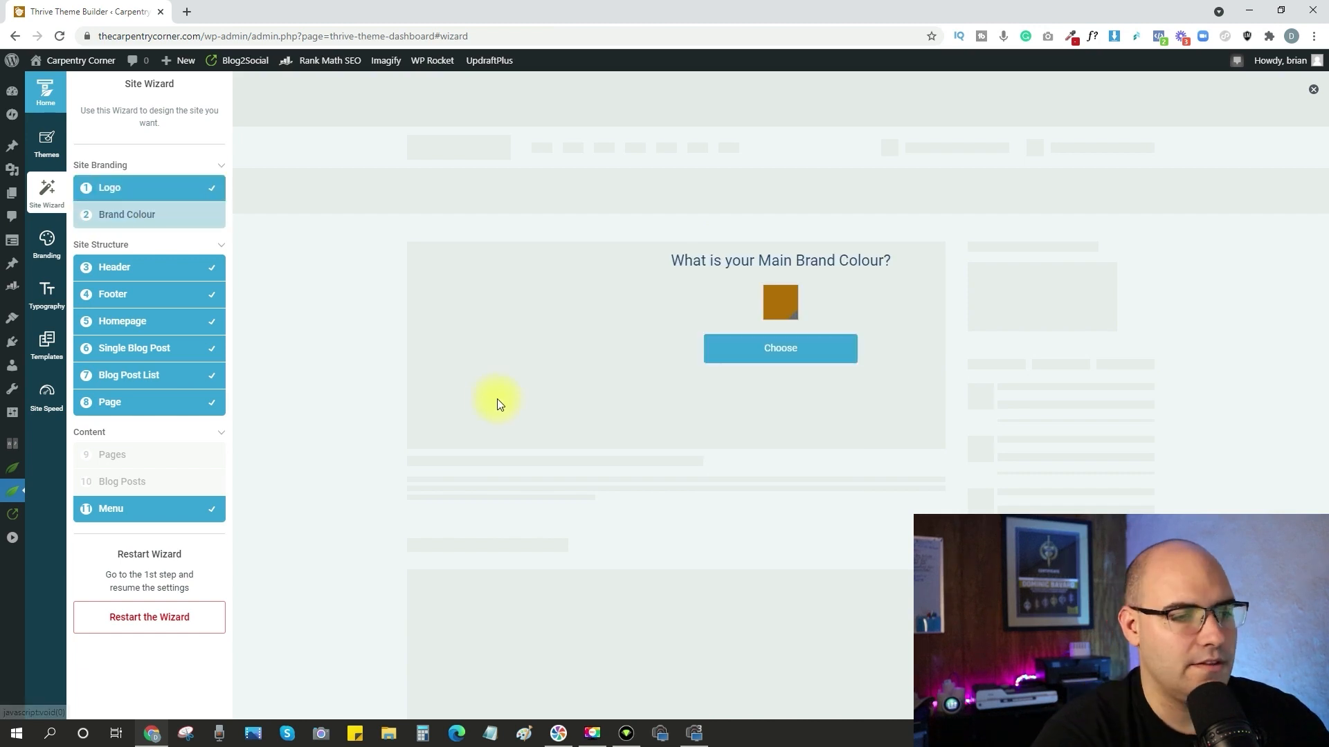
Open the main brand colour picker, sample a colour from the page with the eyedropper, and apply the existing brand colour #b56e03.
left_click(794, 308)
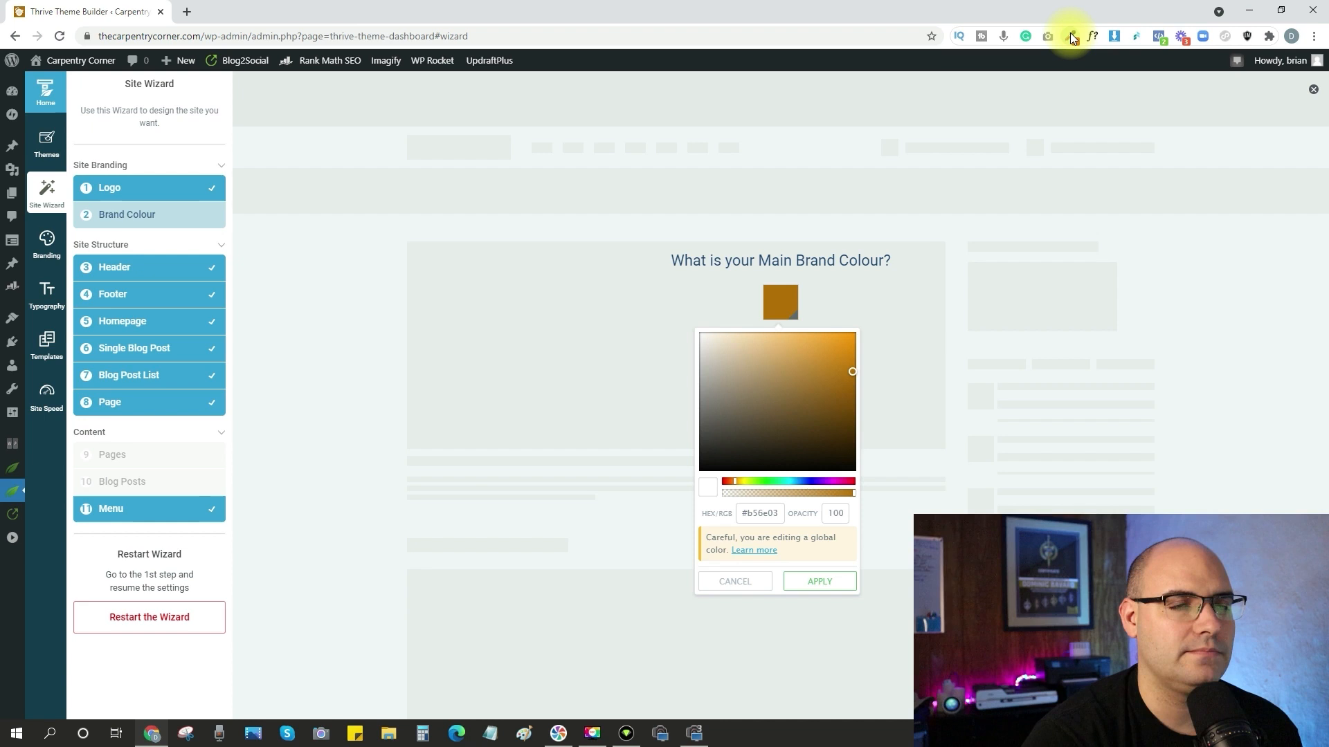
left_click(1070, 34)
left_click(1016, 57)
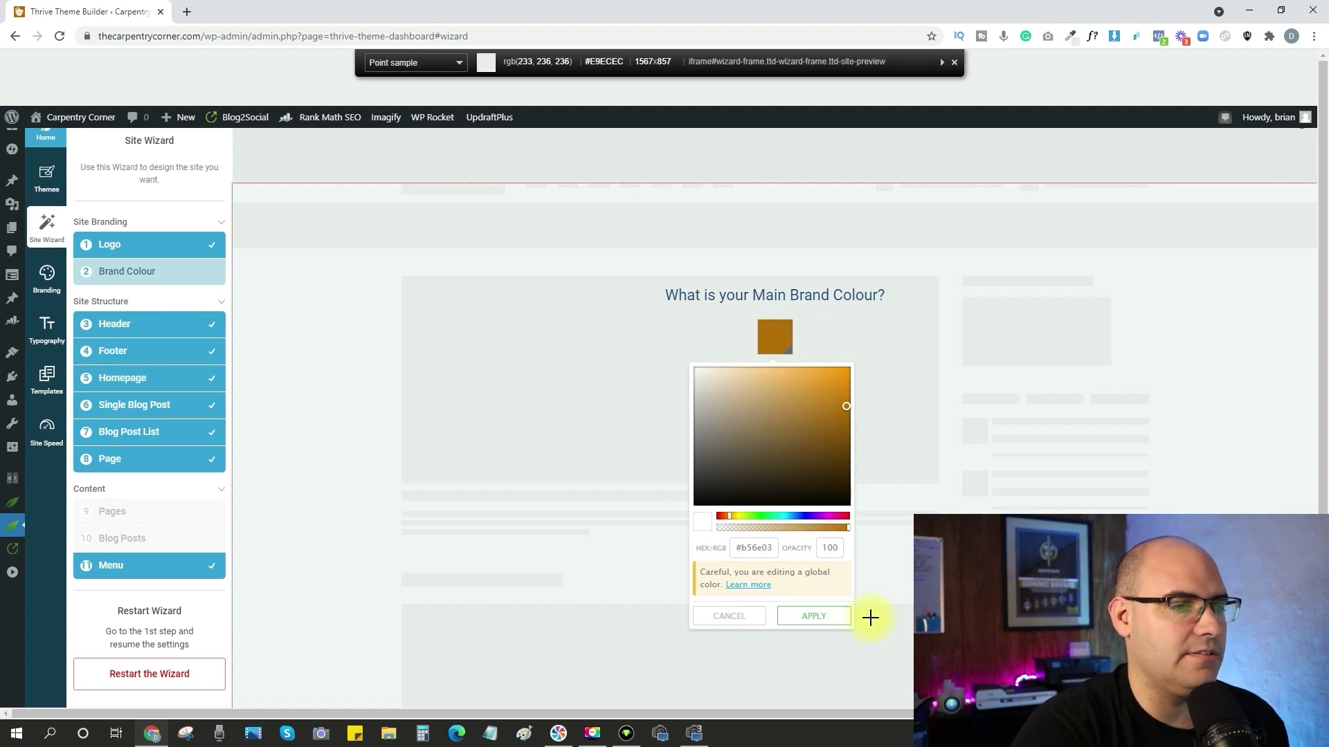
left_click(805, 619)
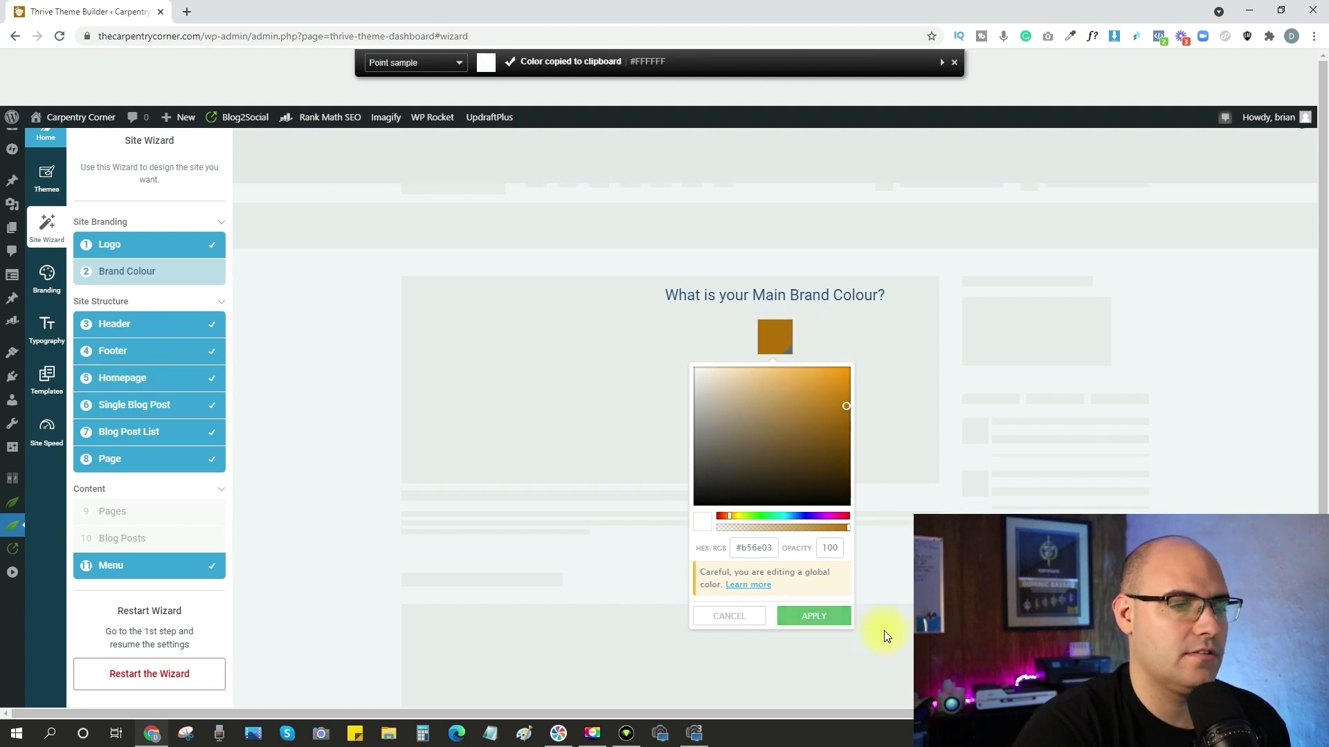
left_click(835, 626)
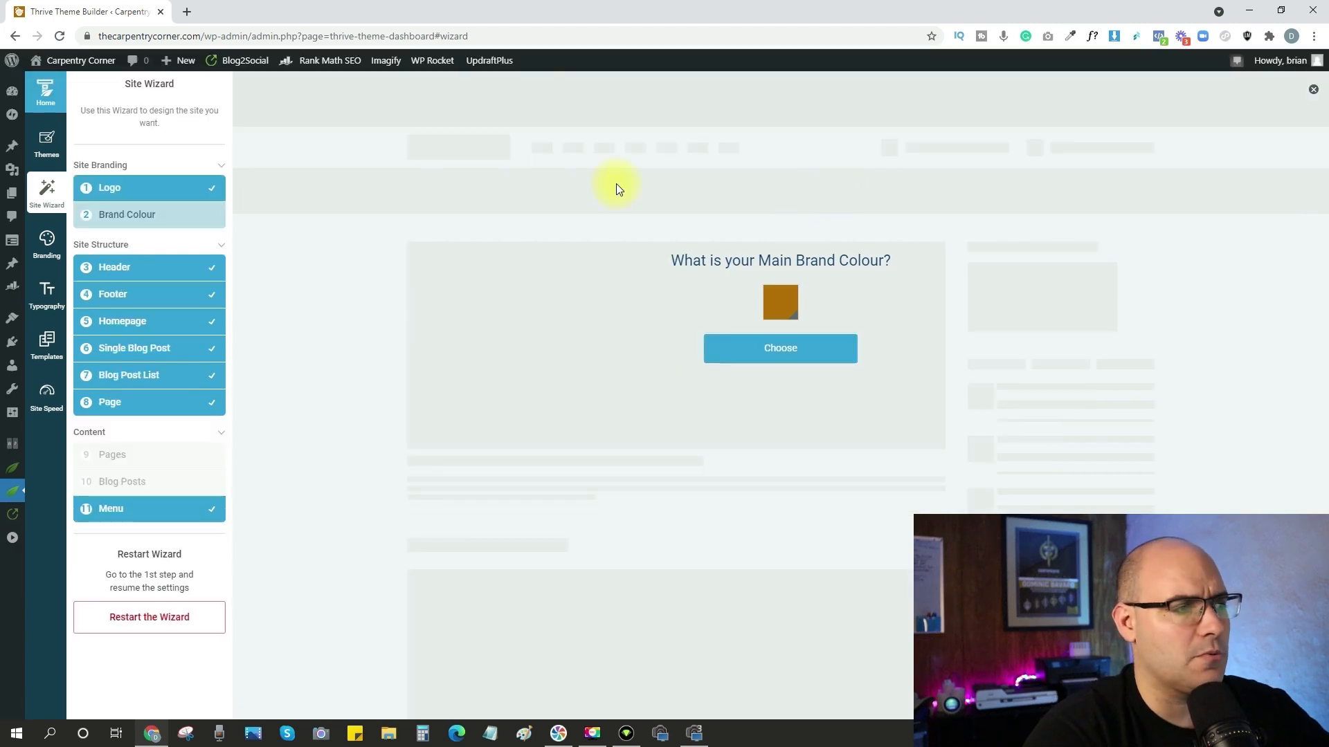
Look at the wizard's Header step and at the theme's logo, favicon and typography settings.
left_click(123, 271)
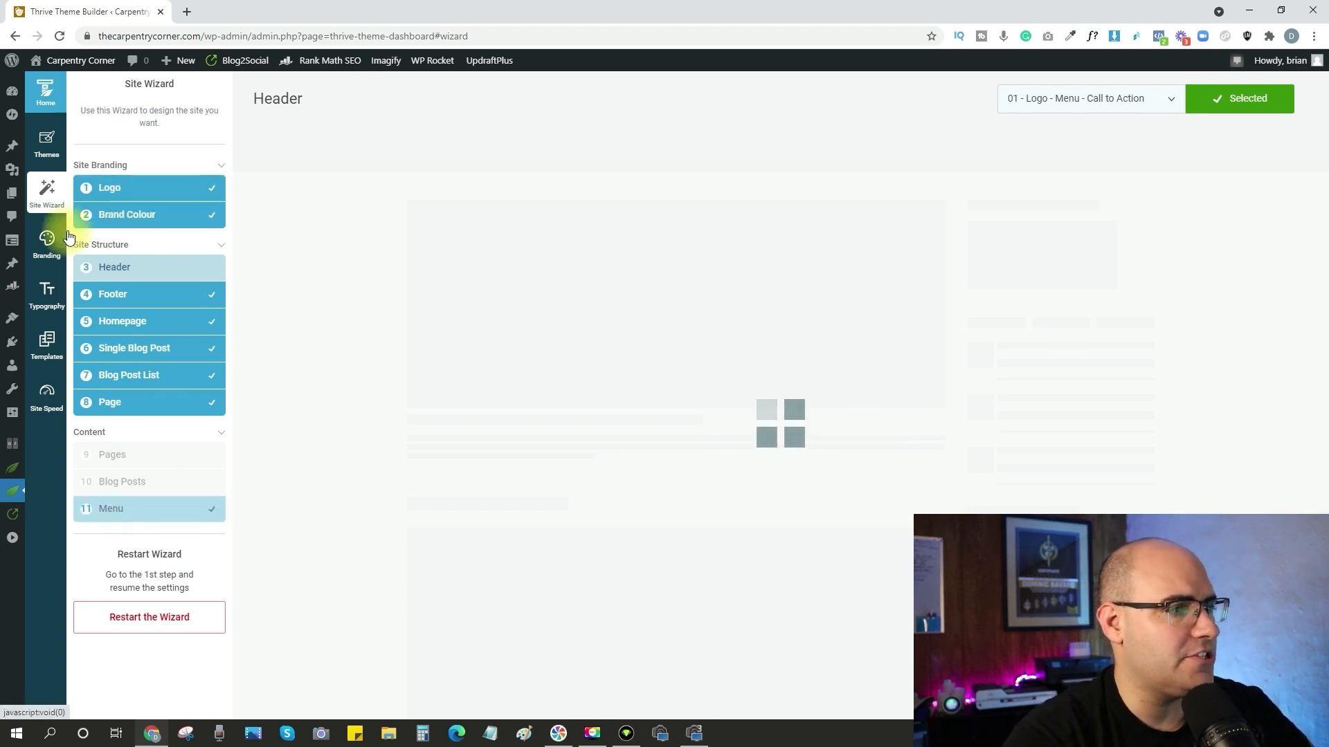
left_click(48, 247)
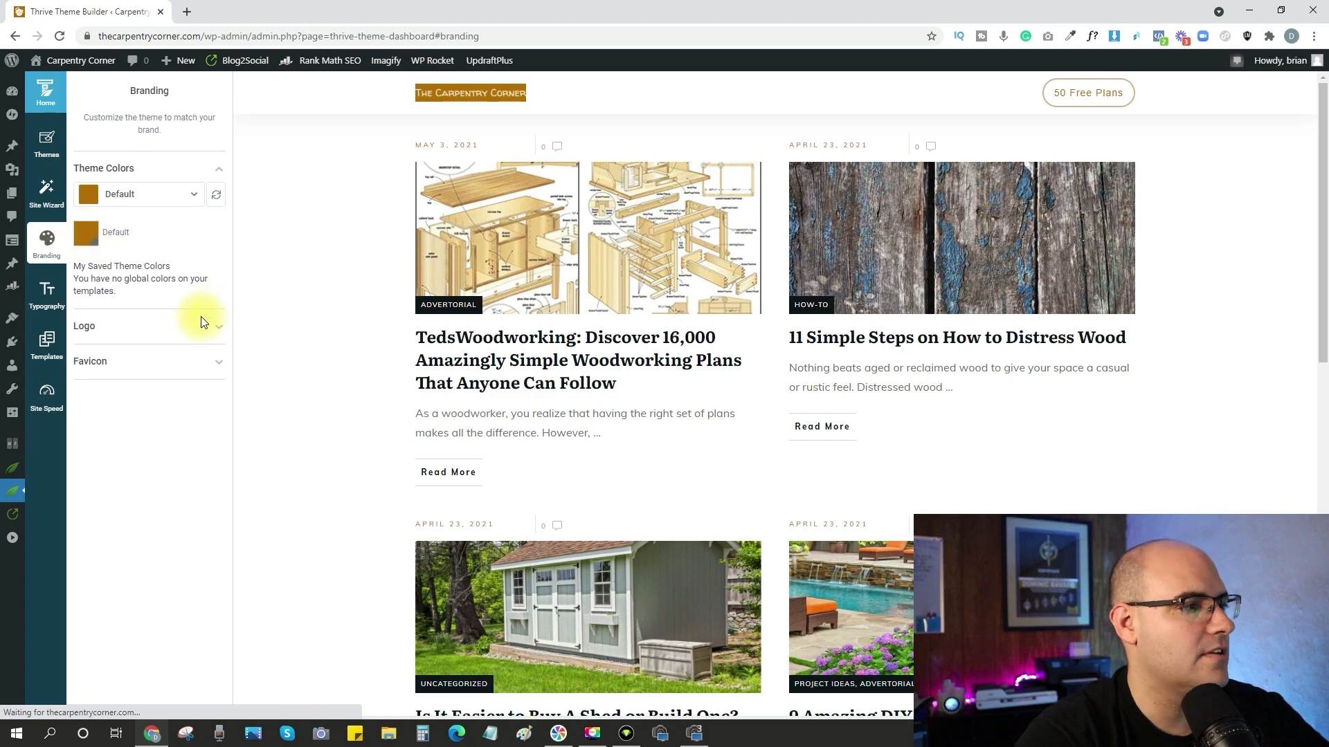
left_click(222, 333)
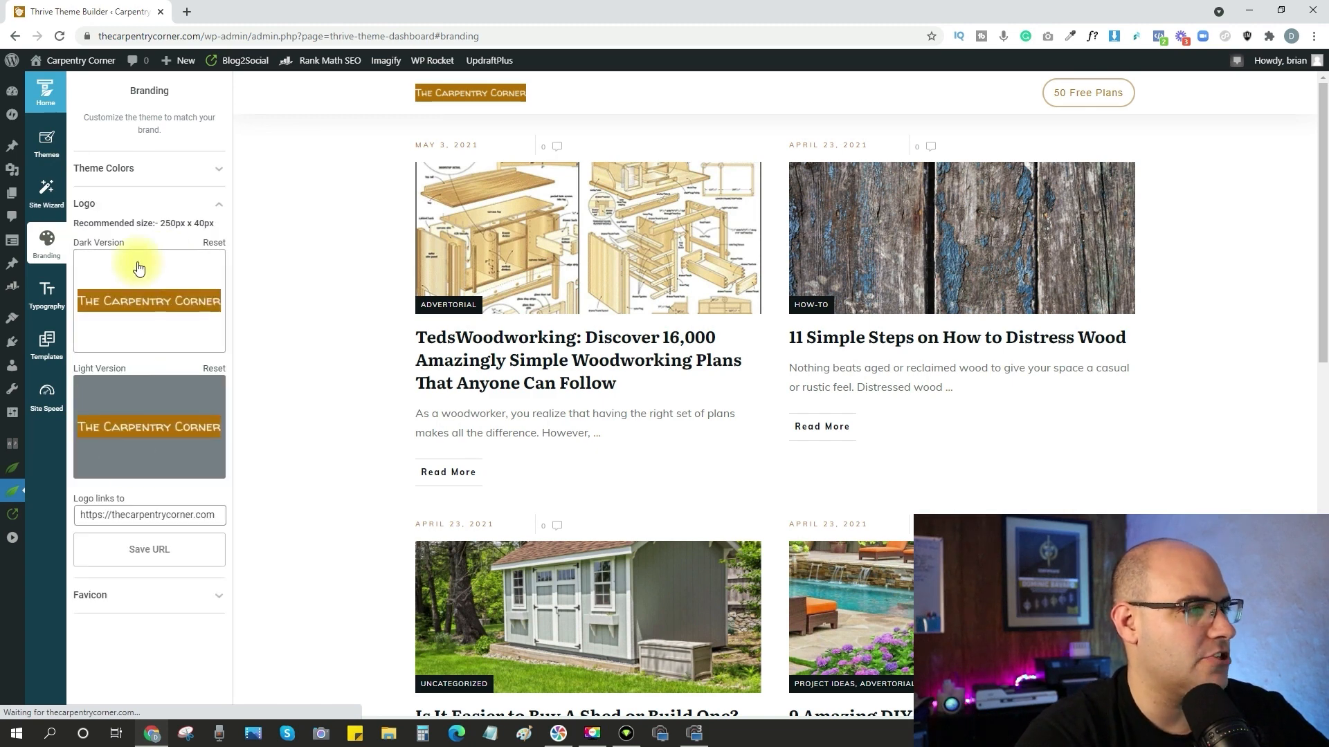
left_click(216, 598)
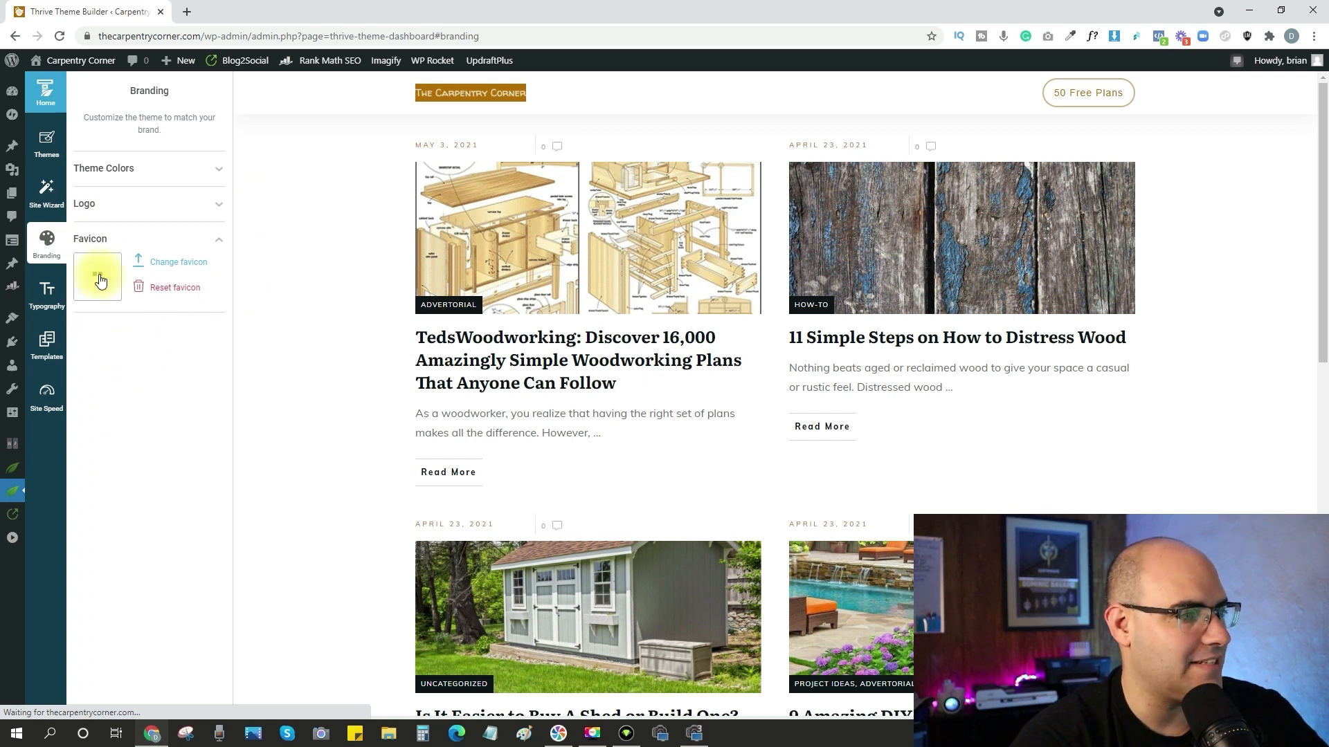
left_click(211, 243)
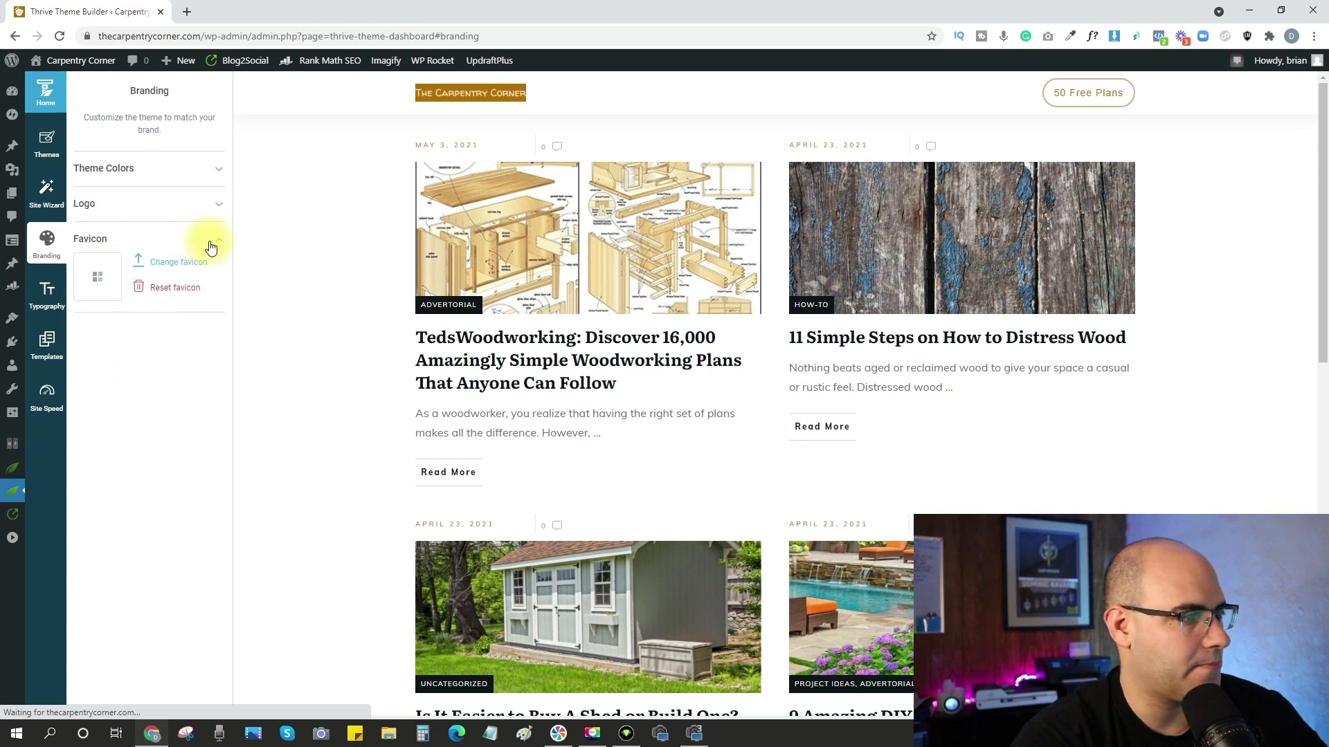
left_click(48, 287)
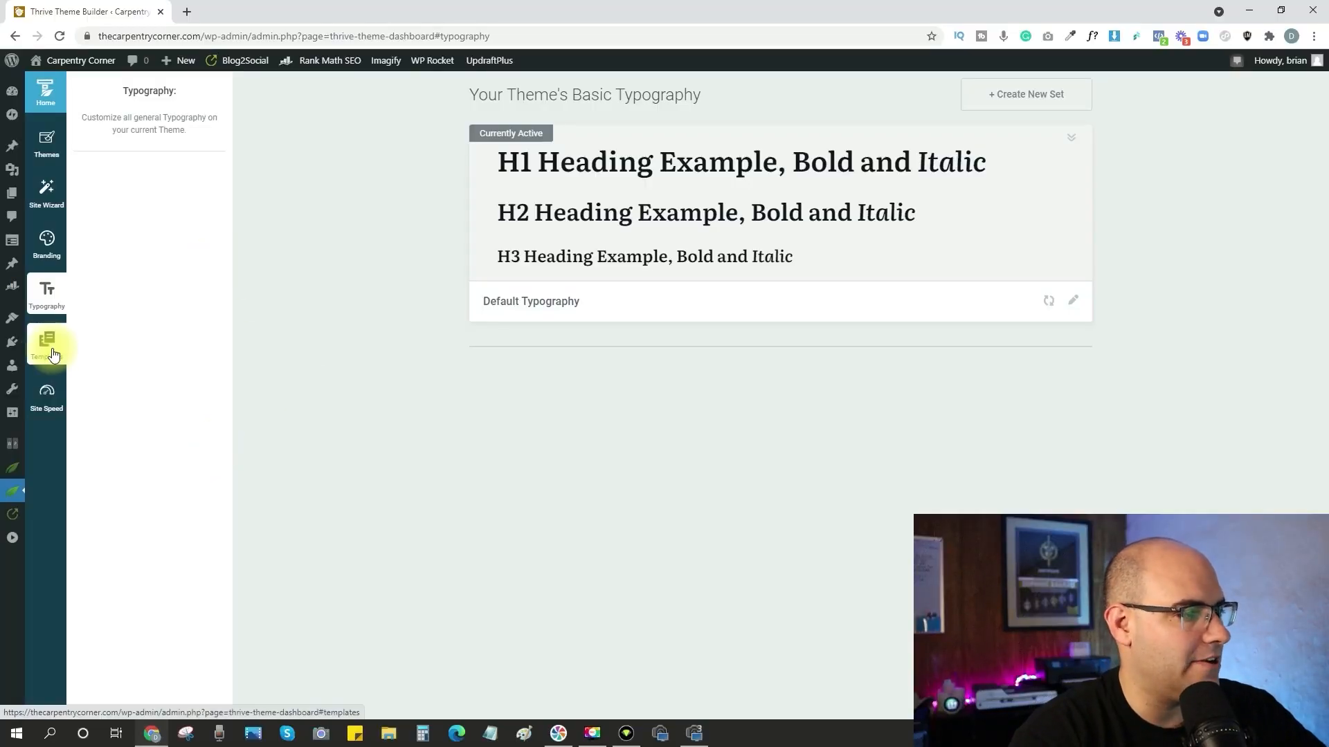
Start adding a single Standard post template named test to the theme templates, based on a ready-made template.
left_click(54, 353)
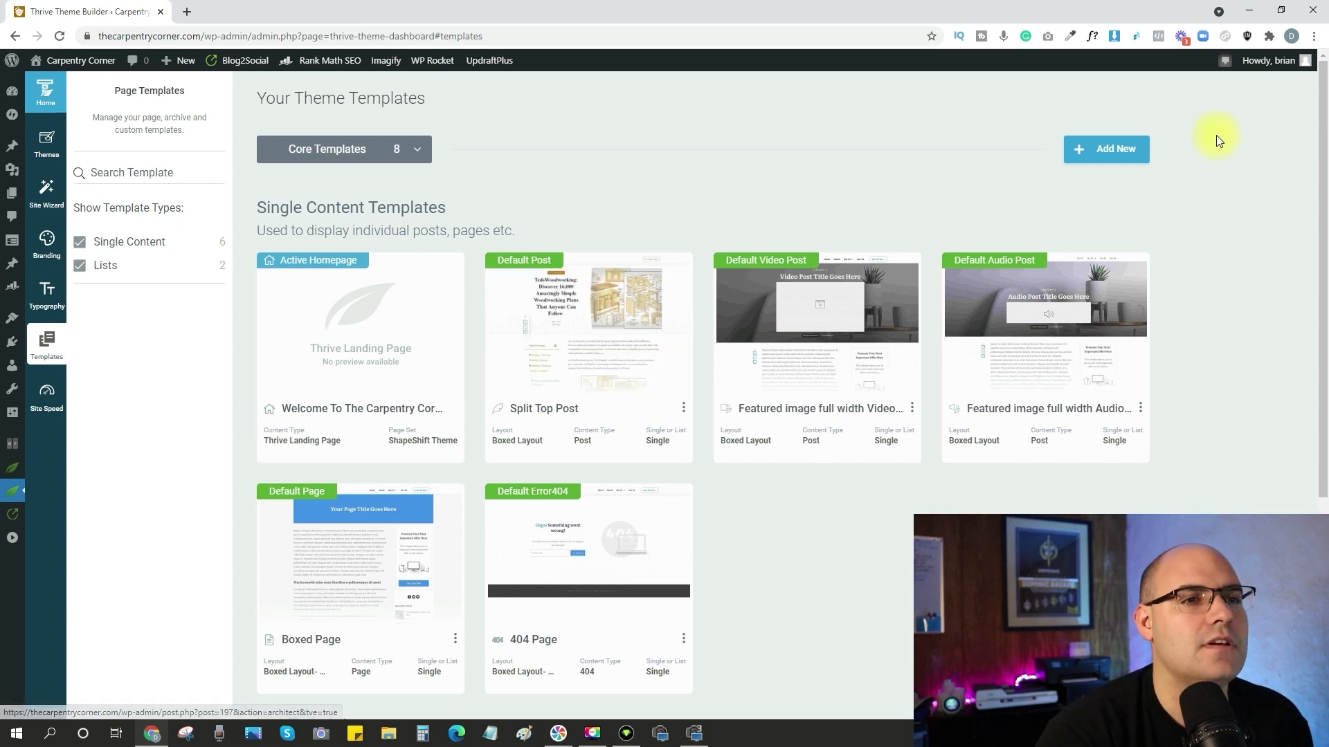
left_click(1112, 153)
type("test")
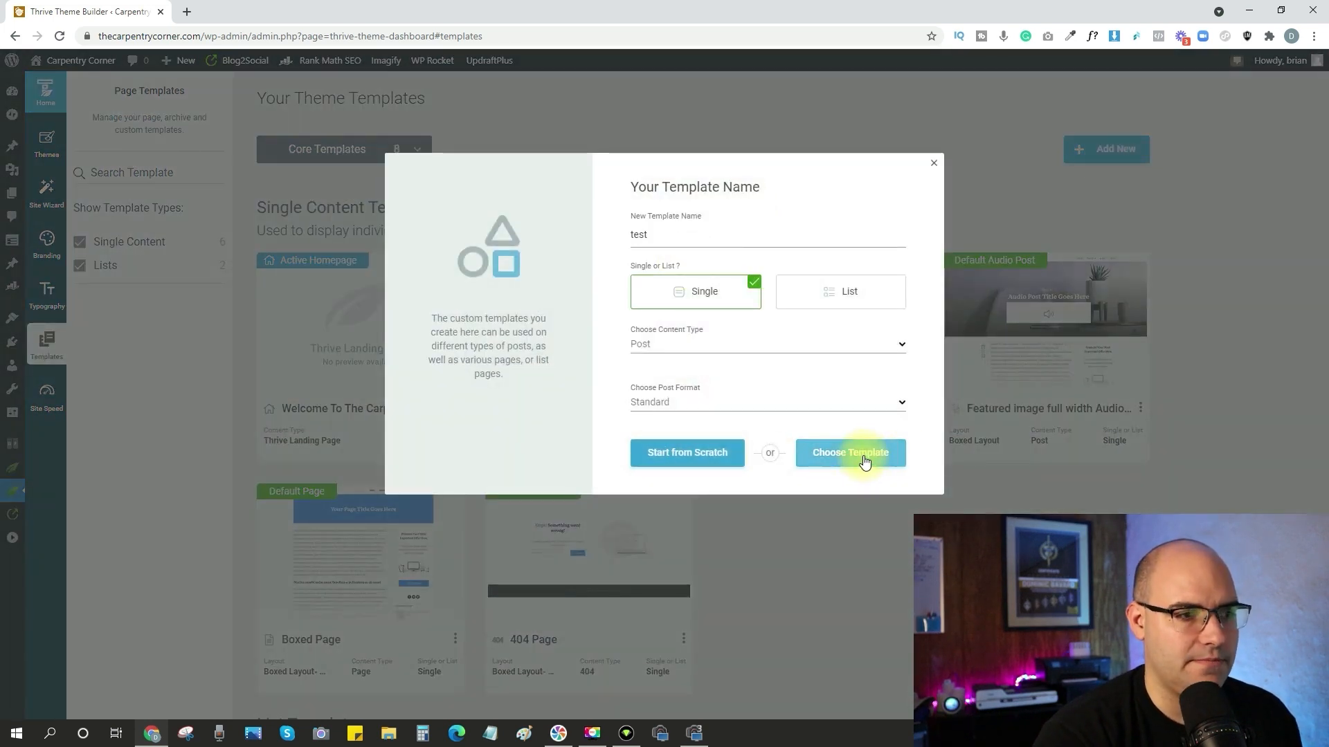
left_click(864, 460)
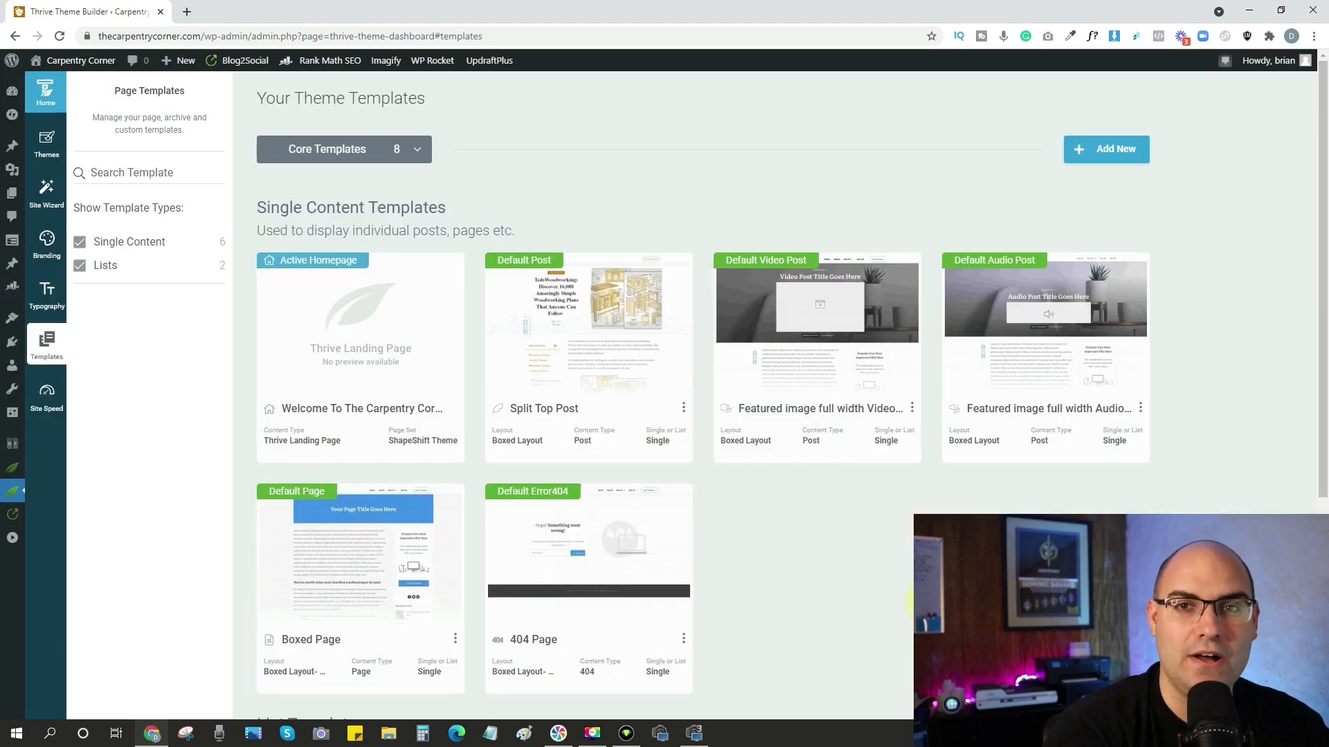
Look through the live Privacy Policy page to examine how the default page template displays it.
scroll(299, 494, "down", 1)
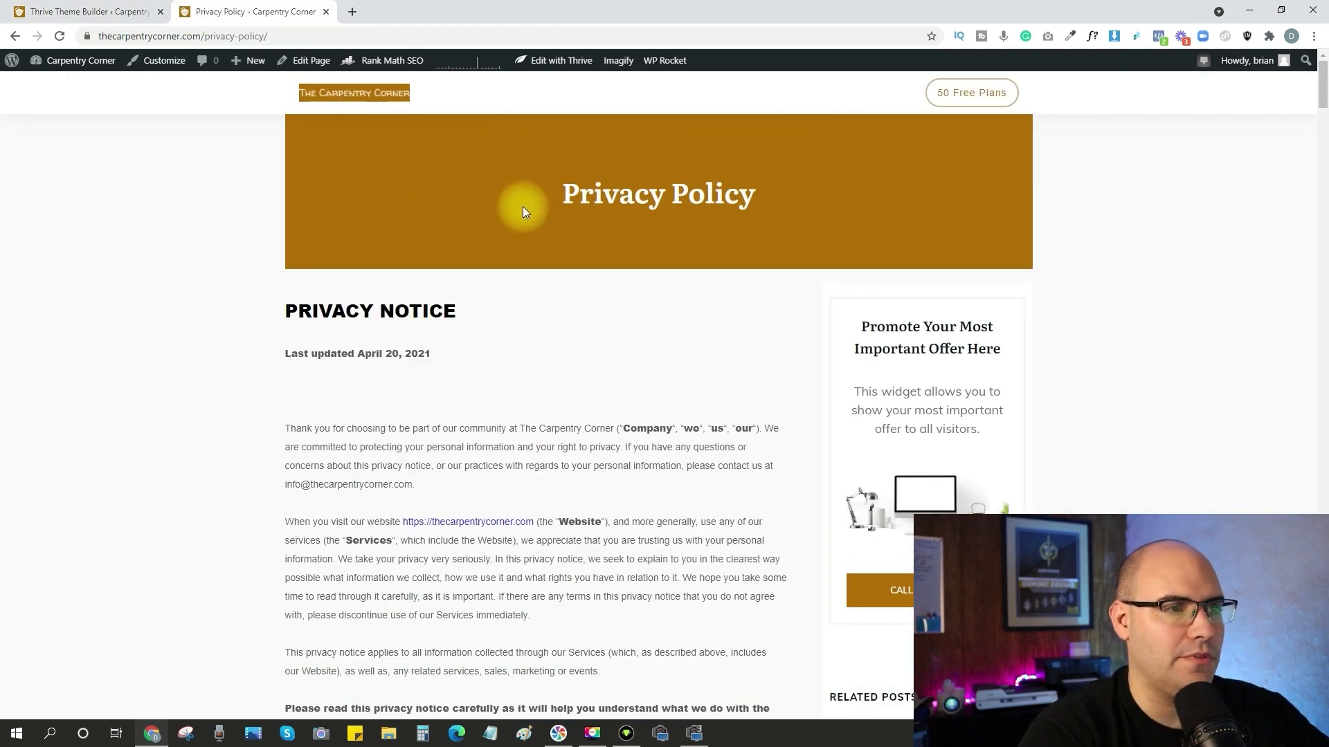
scroll(367, 313, "down", 18)
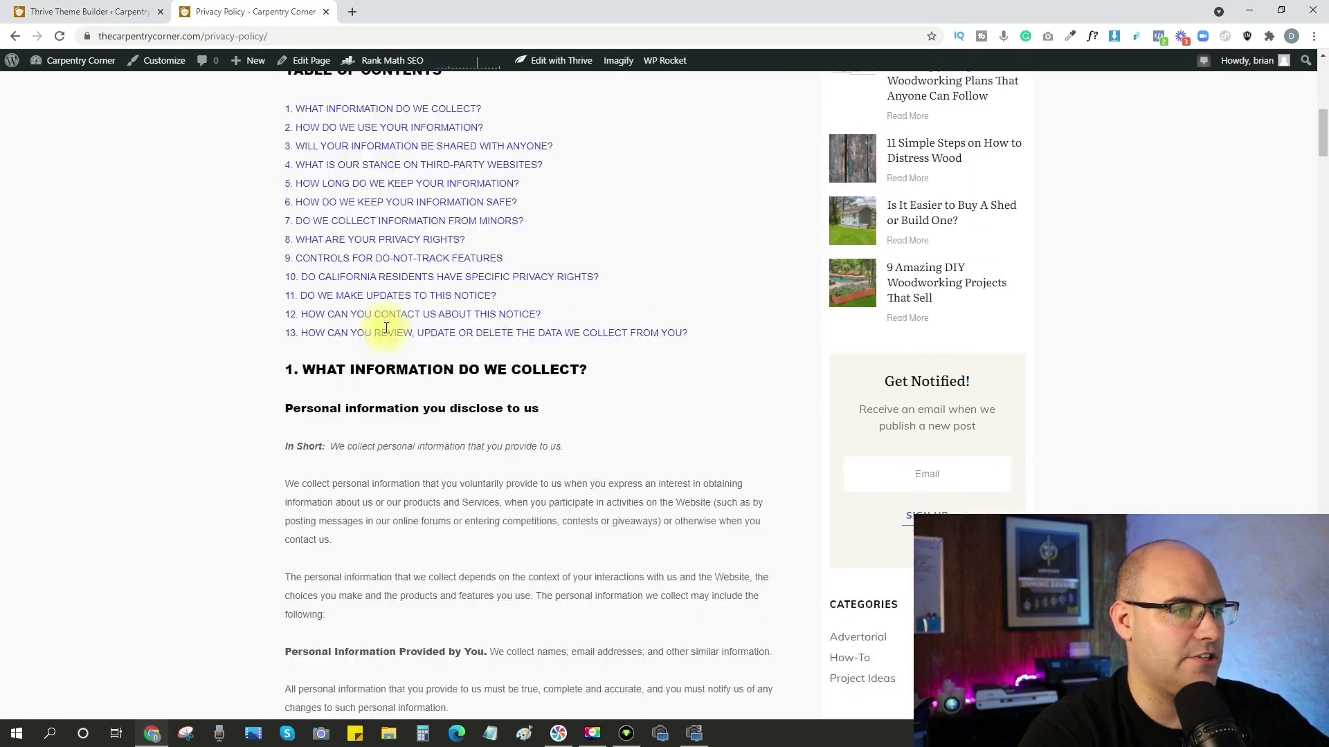
scroll(387, 328, "down", 18)
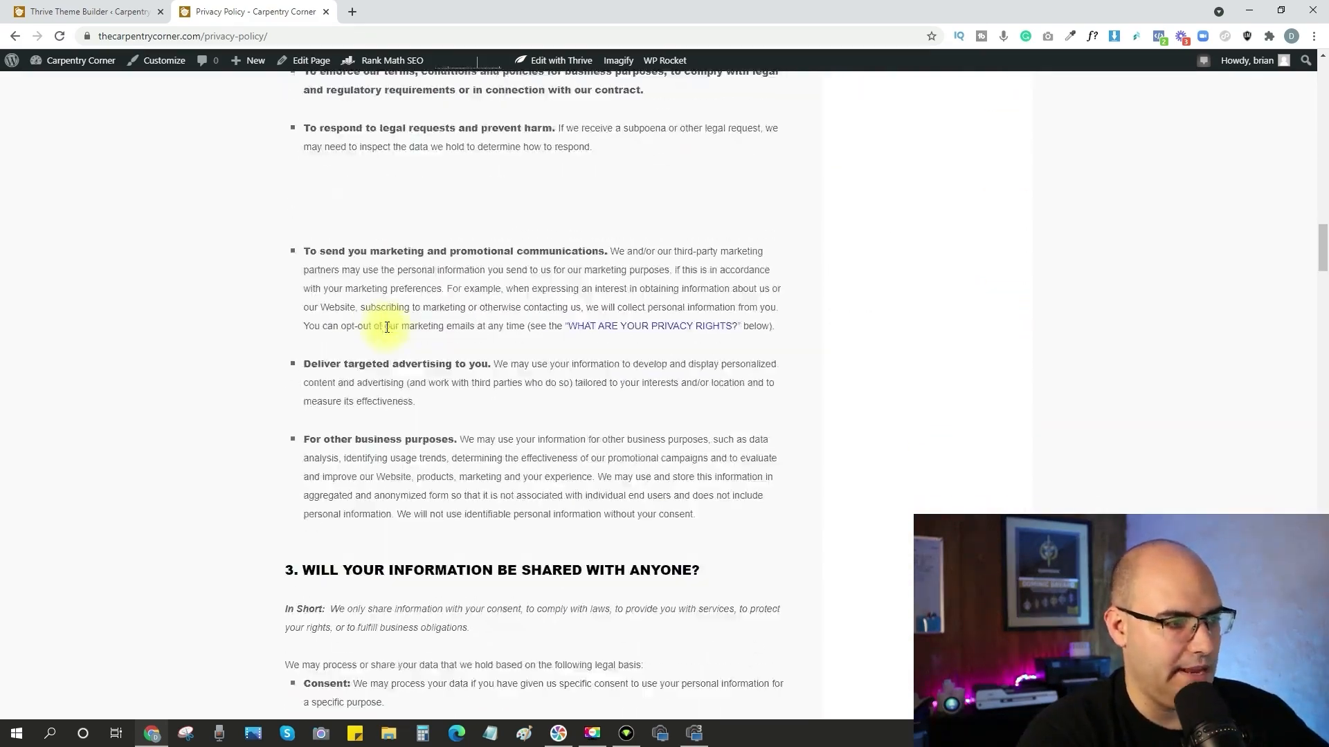
scroll(386, 328, "up", 8)
scroll(386, 328, "up", 15)
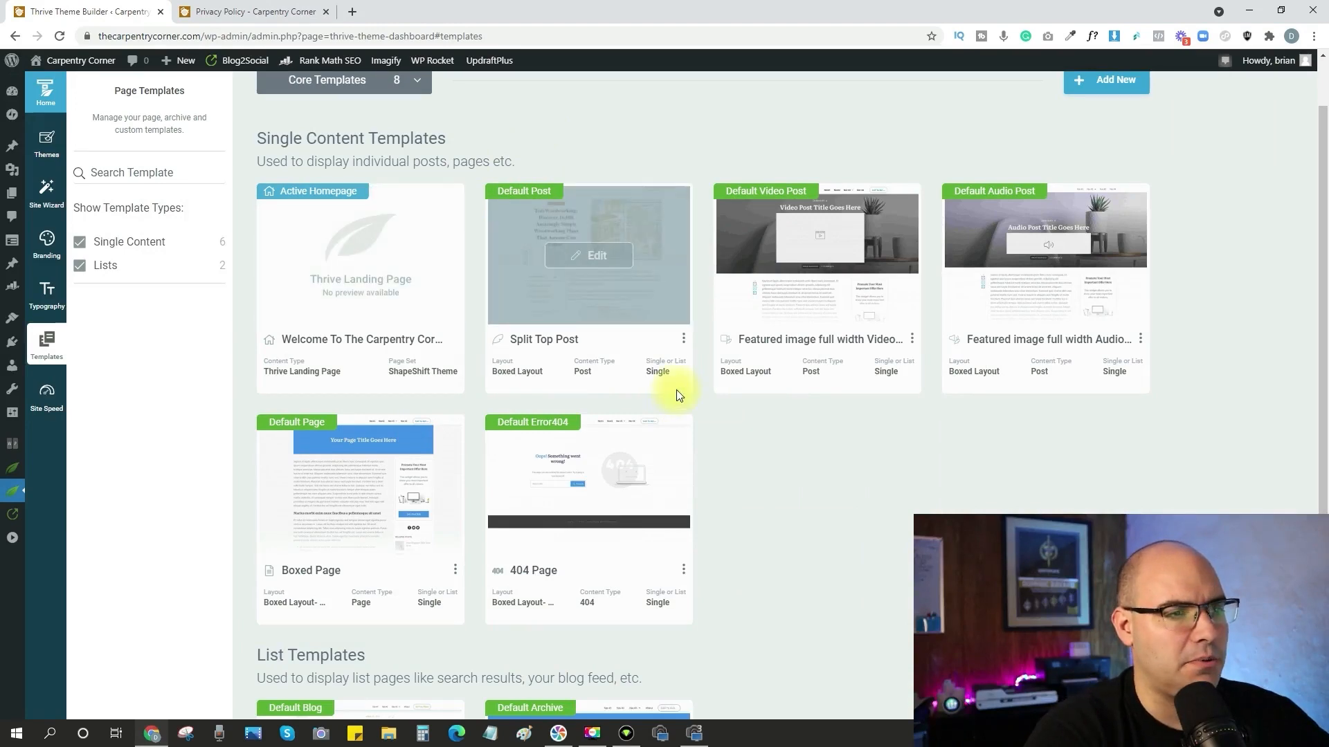
Examine how the live post 9 Amazing DIY Woodworking Projects That Sell and the site's homepage display with the theme templates.
left_click(638, 339)
left_click(350, 11)
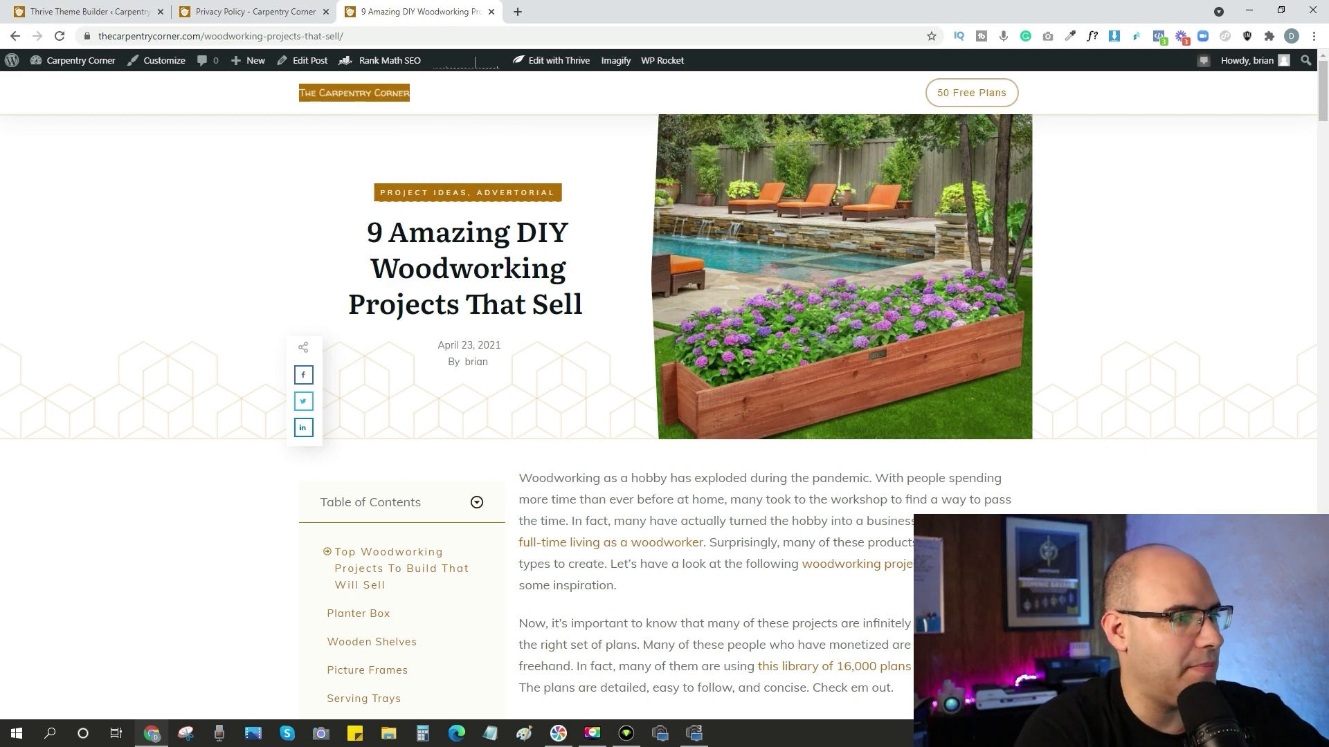
scroll(923, 395, "down", 4)
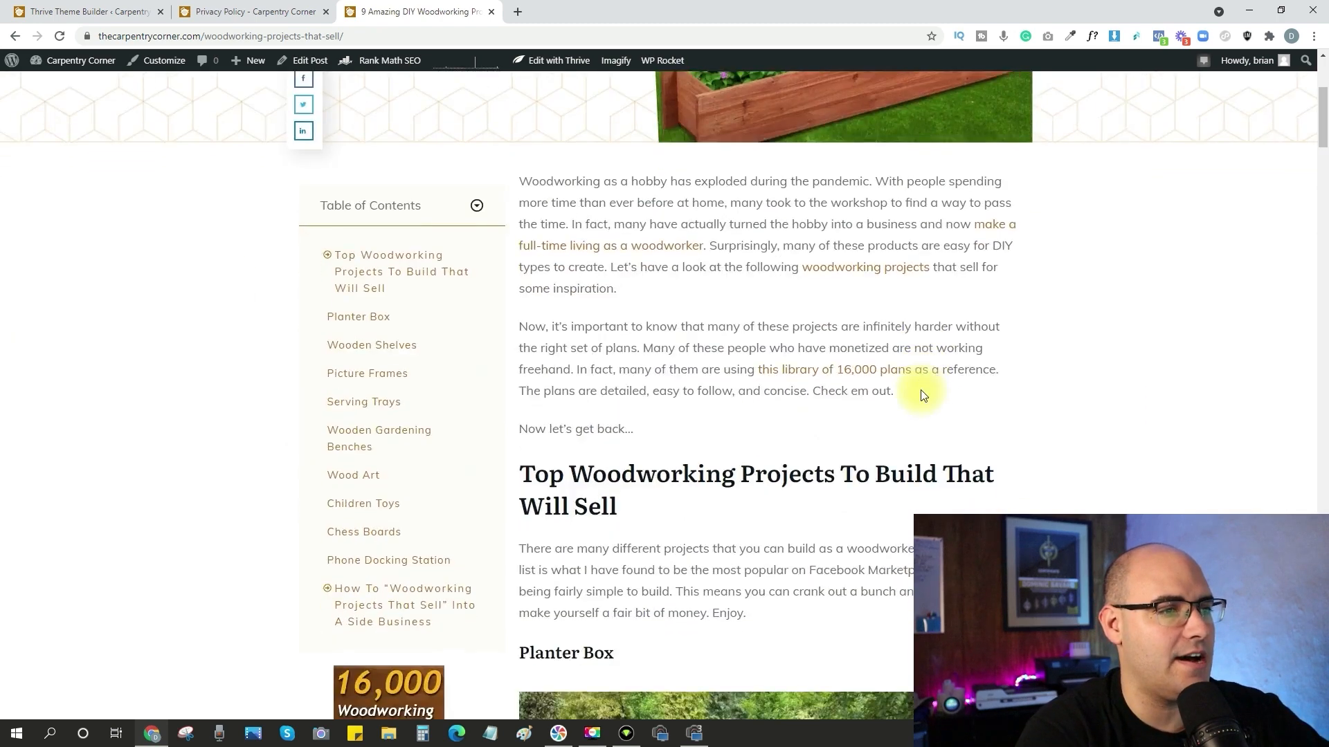
scroll(922, 395, "down", 20)
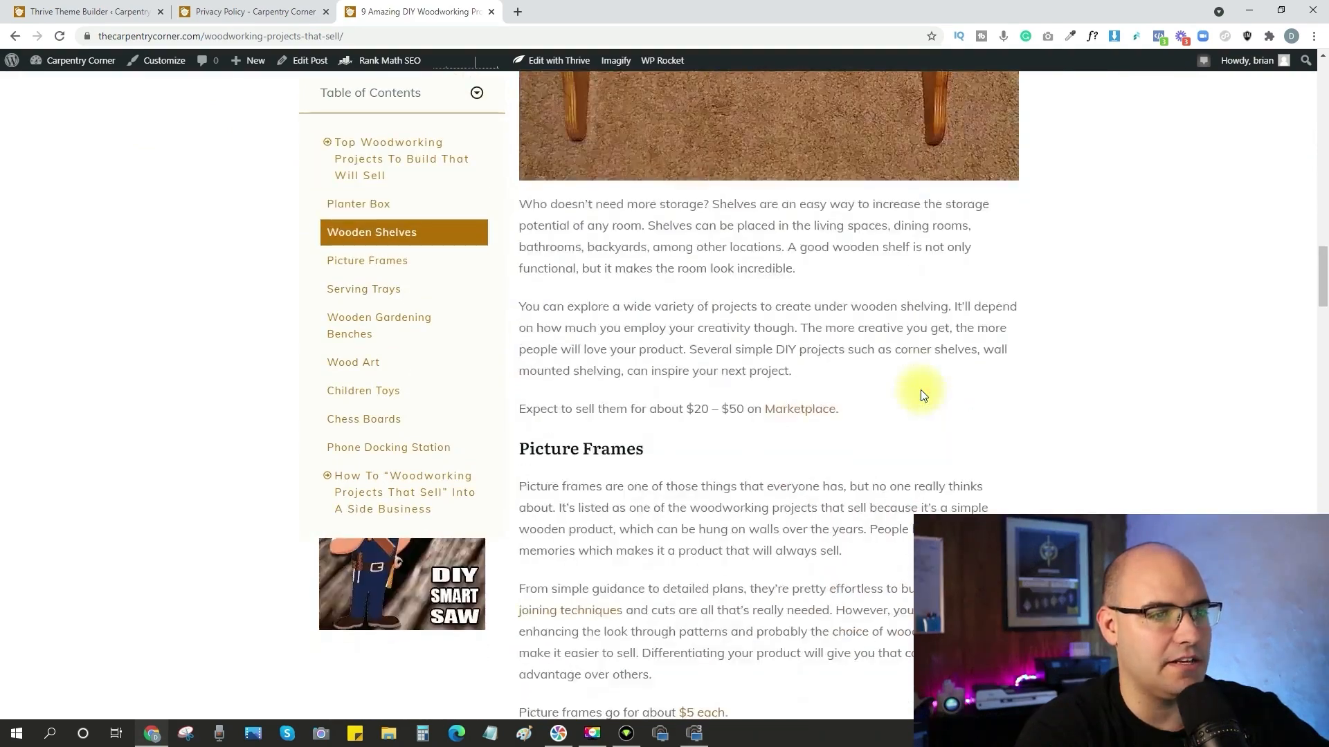
scroll(920, 395, "down", 20)
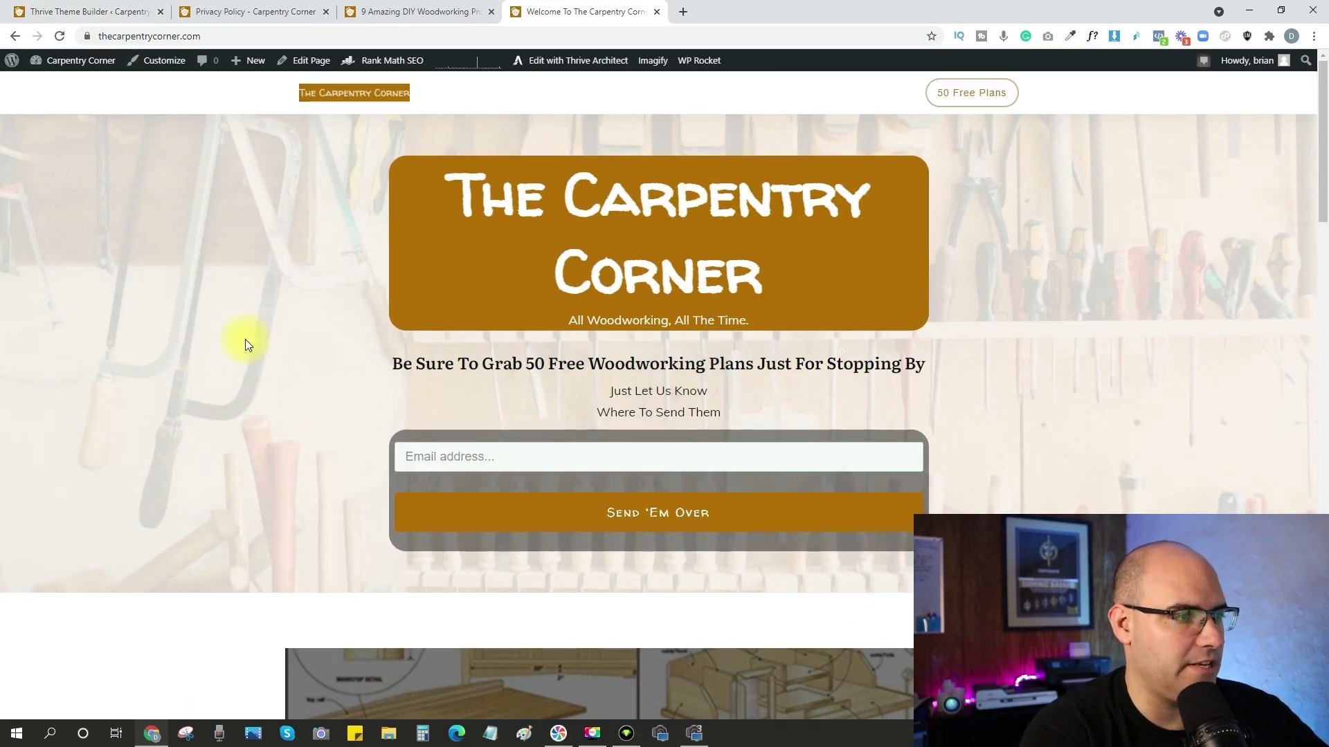
scroll(755, 363, "down", 8)
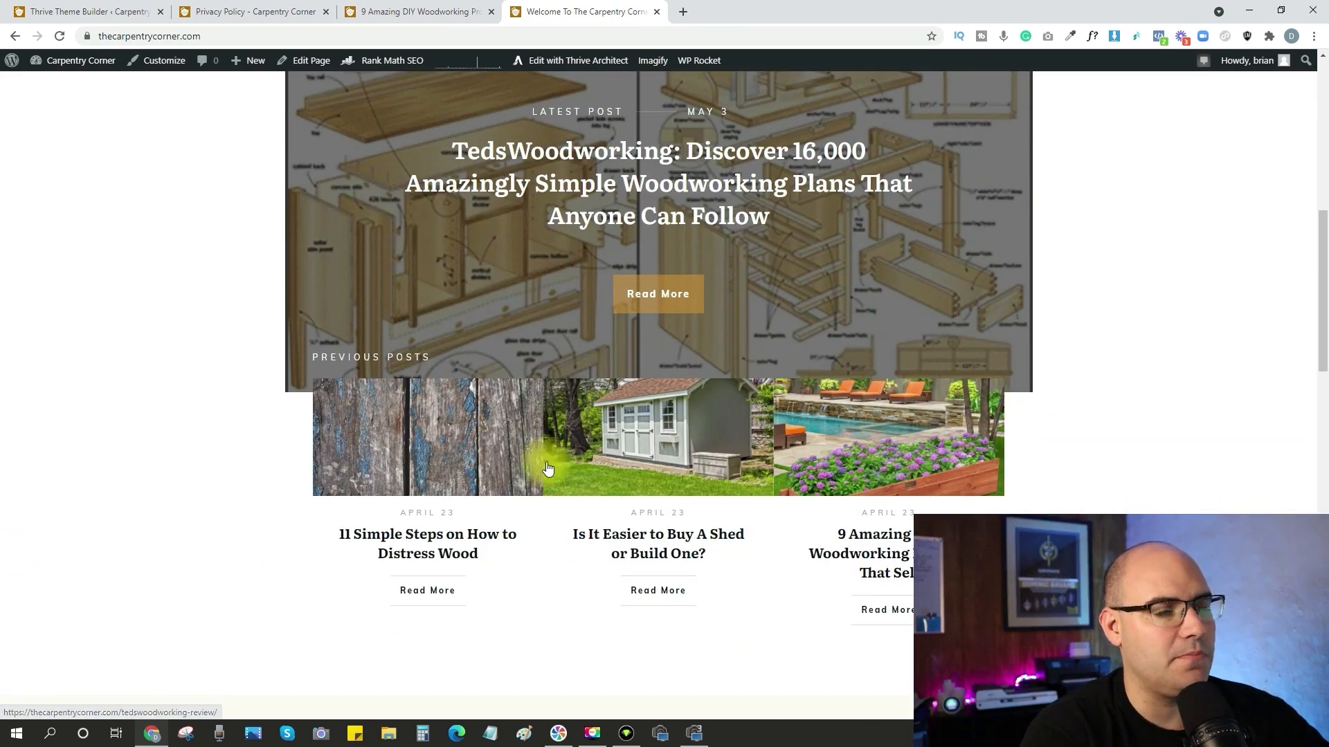
Look through the live homepage from the latest posts and free plan offer to the footer, examining its layout.
scroll(861, 438, "down", 4)
scroll(863, 438, "down", 3)
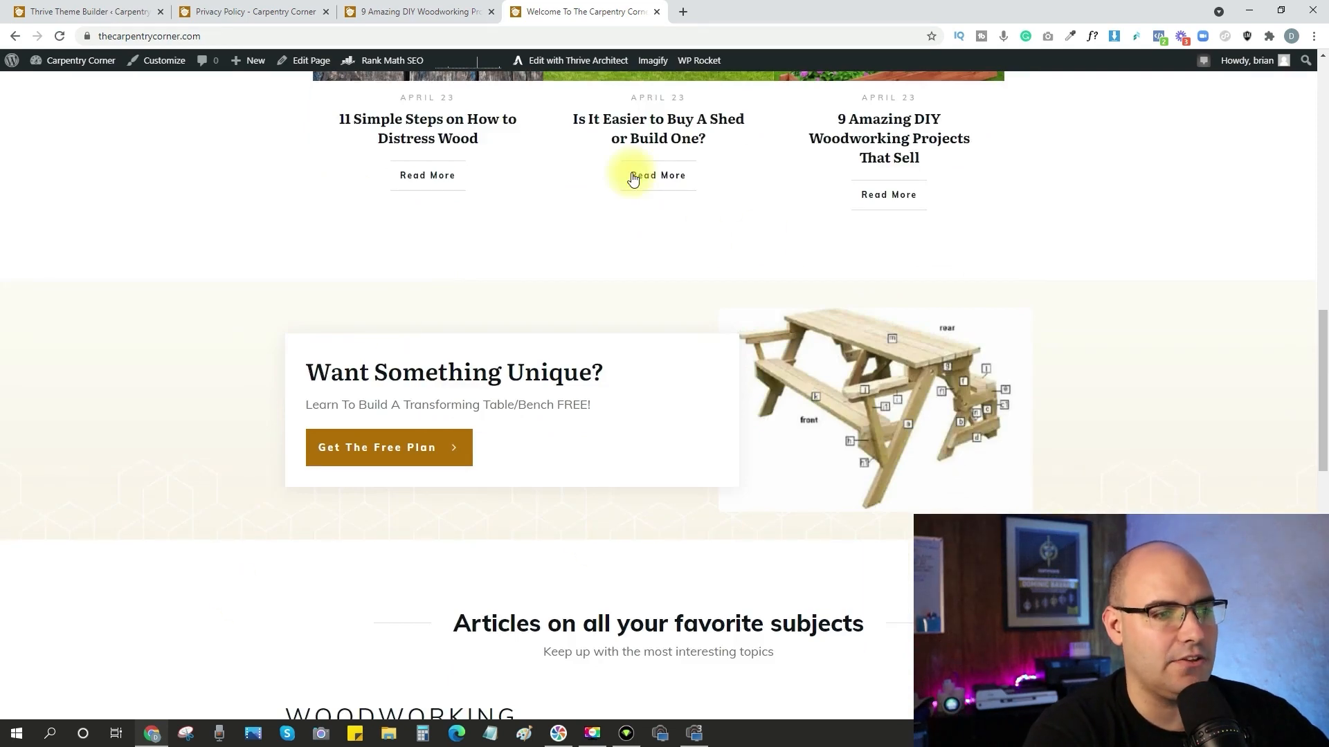
scroll(611, 482, "down", 8)
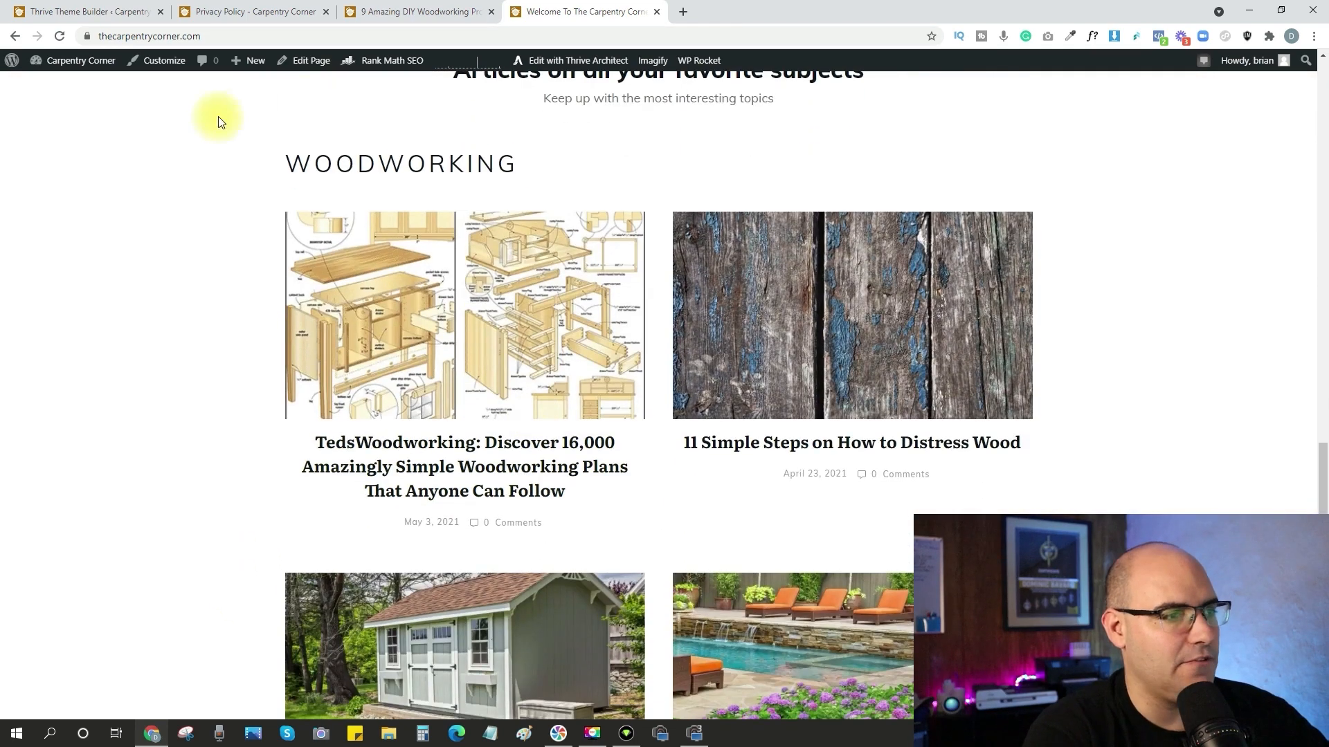
scroll(495, 305, "down", 3)
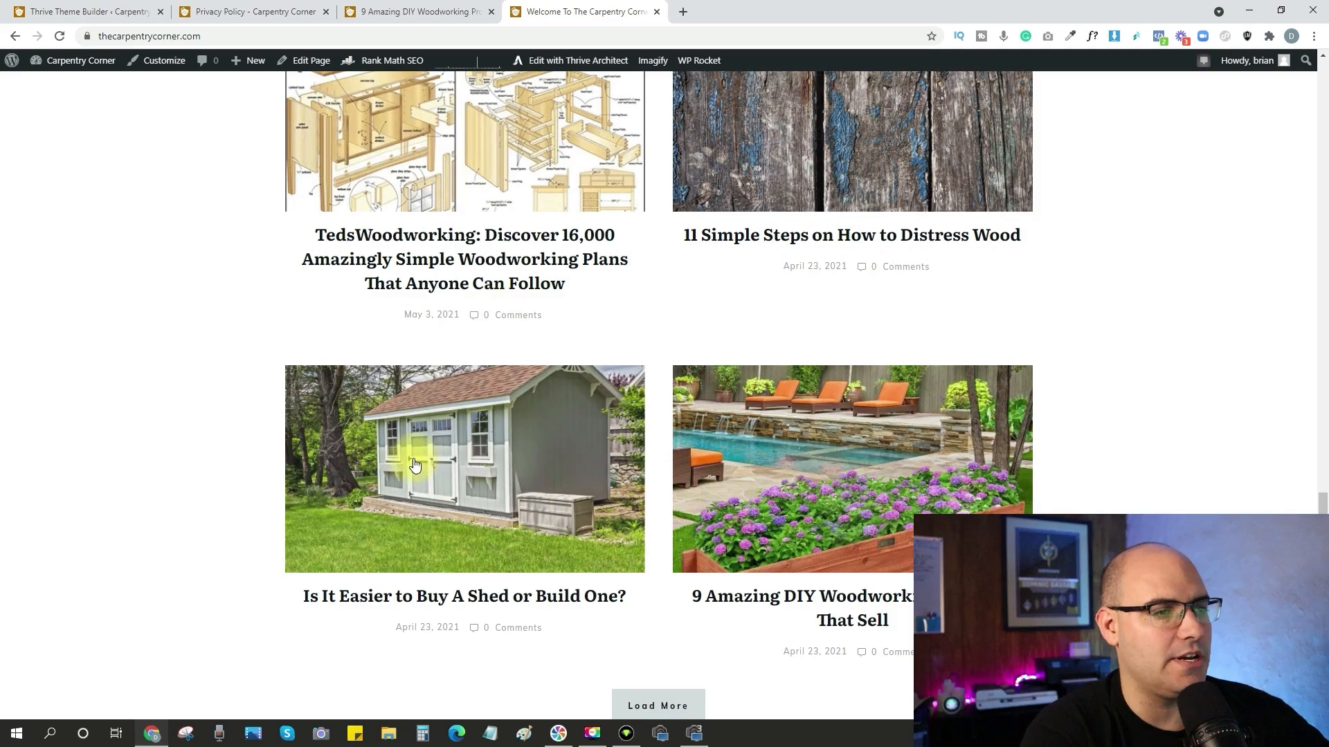
scroll(415, 416, "down", 3)
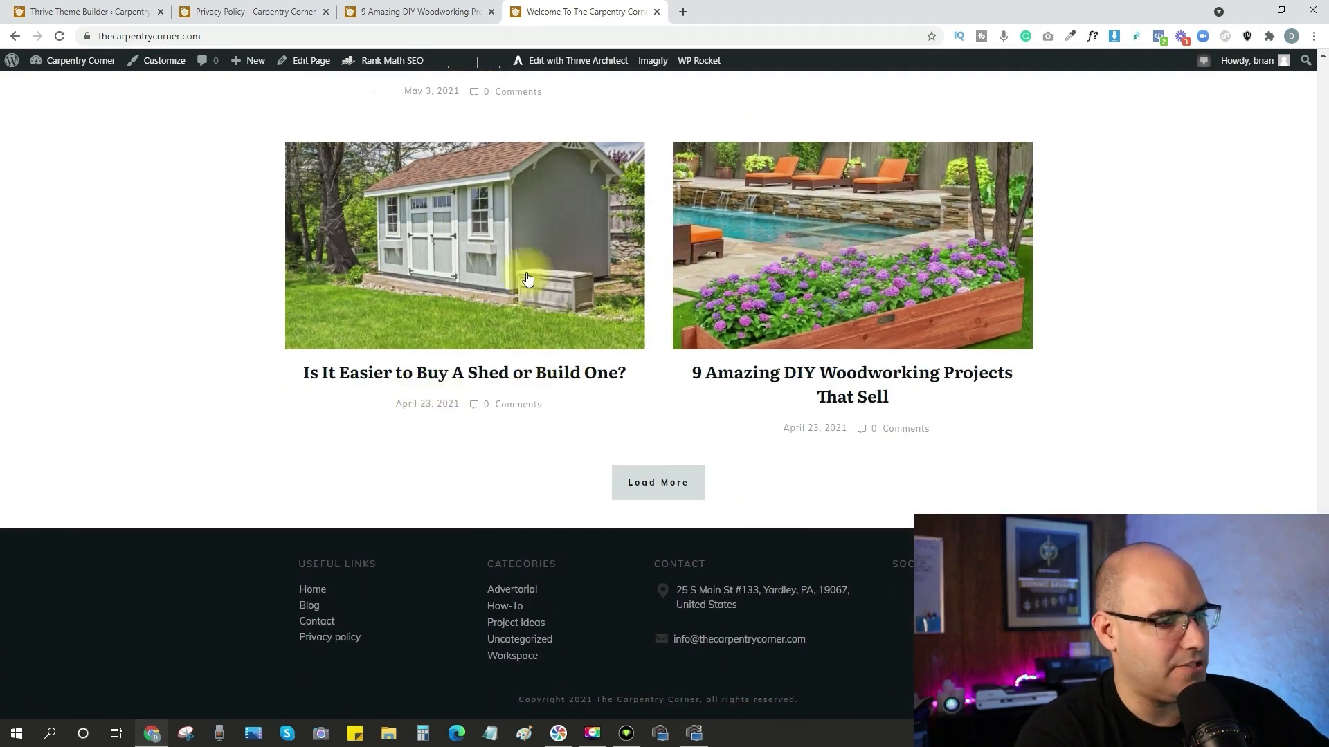
scroll(479, 266, "up", 5)
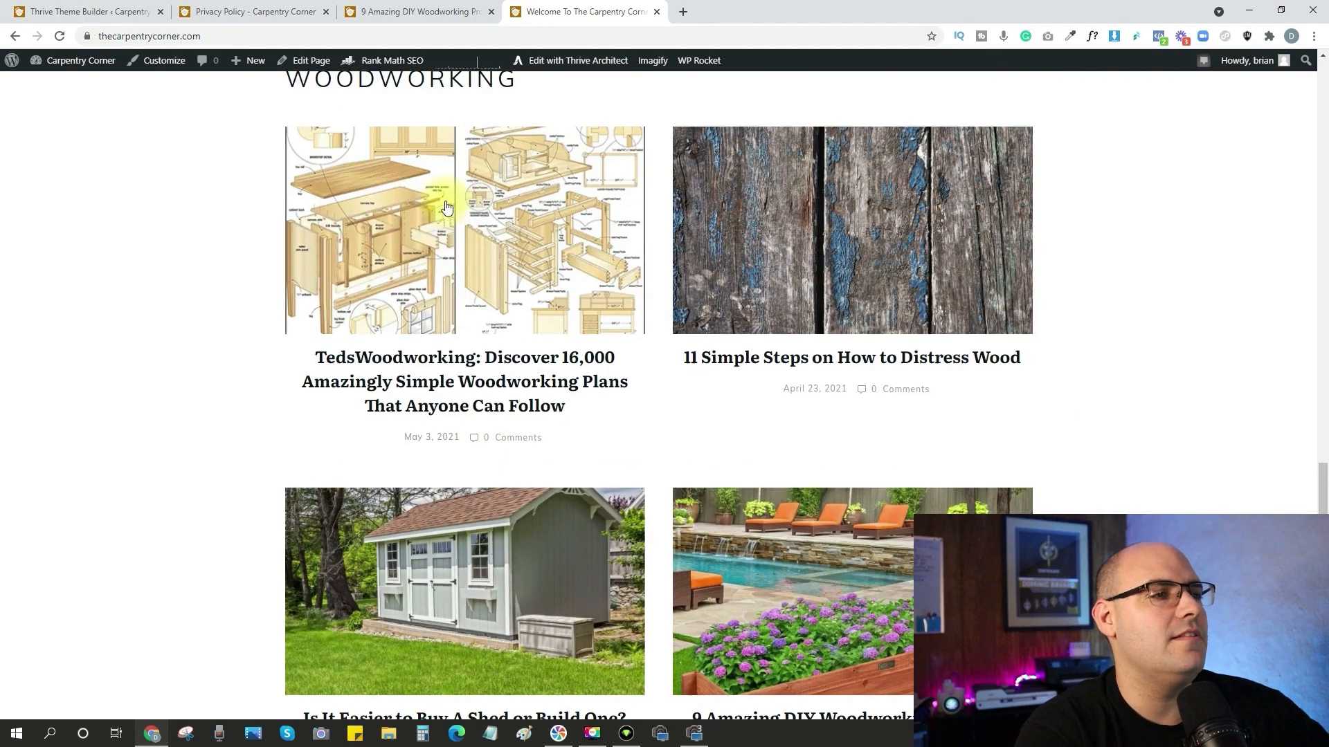
scroll(440, 218, "down", 5)
scroll(460, 231, "up", 11)
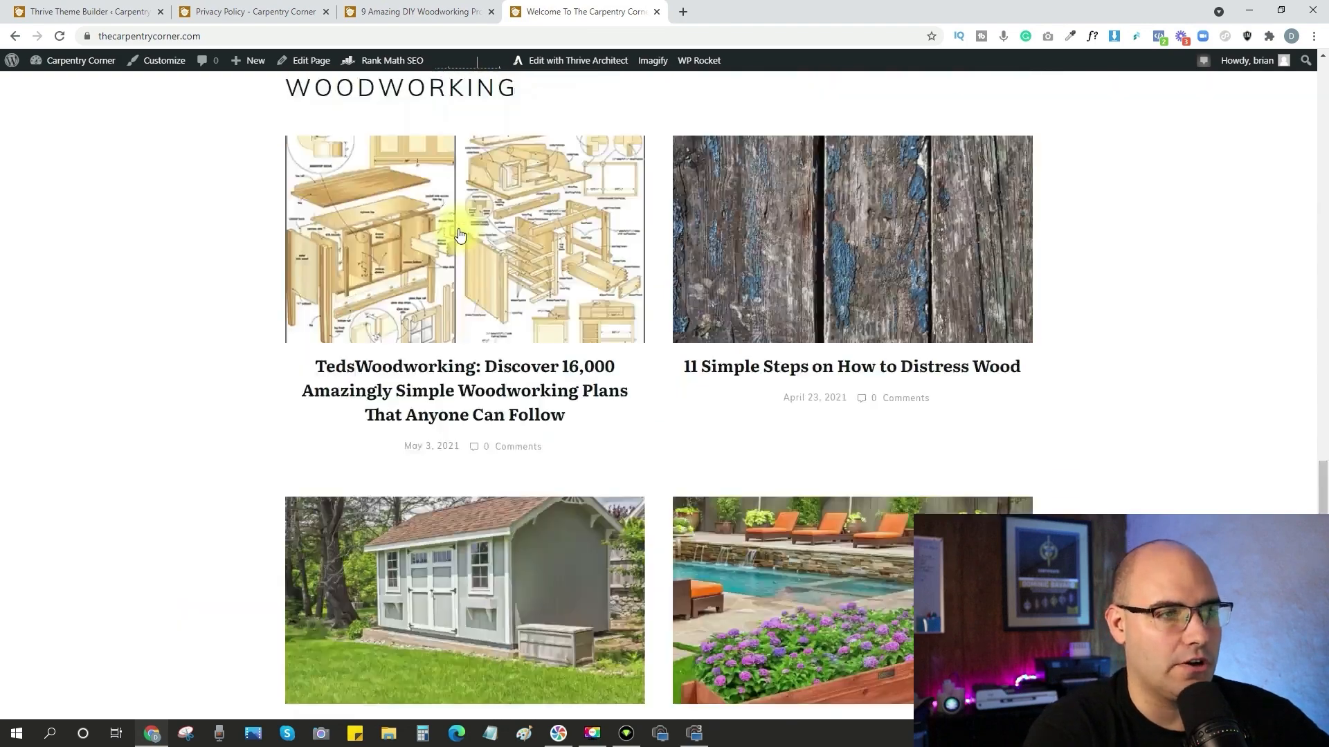
scroll(459, 229, "up", 15)
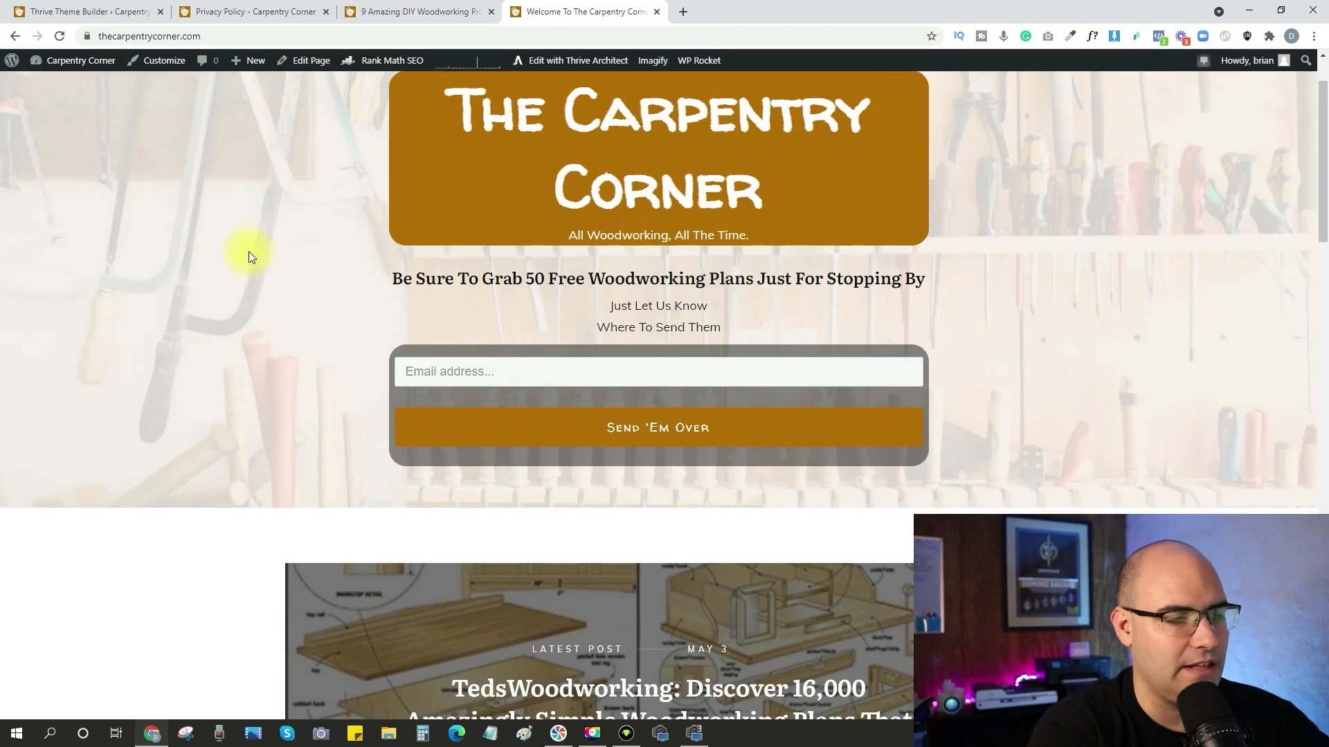
scroll(430, 384, "down", 5)
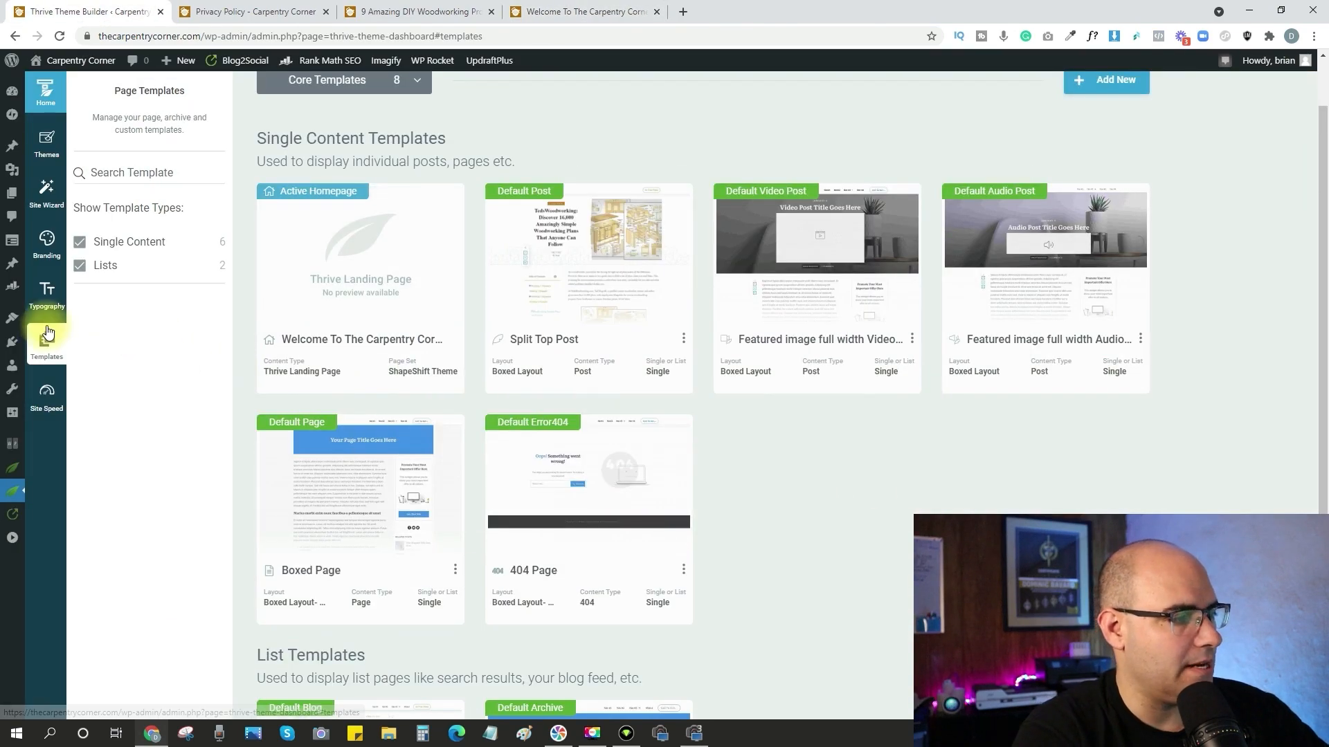
Review the theme's site speed options for minification and caching, image optimization and Accelerated Mobile Pages.
left_click(48, 401)
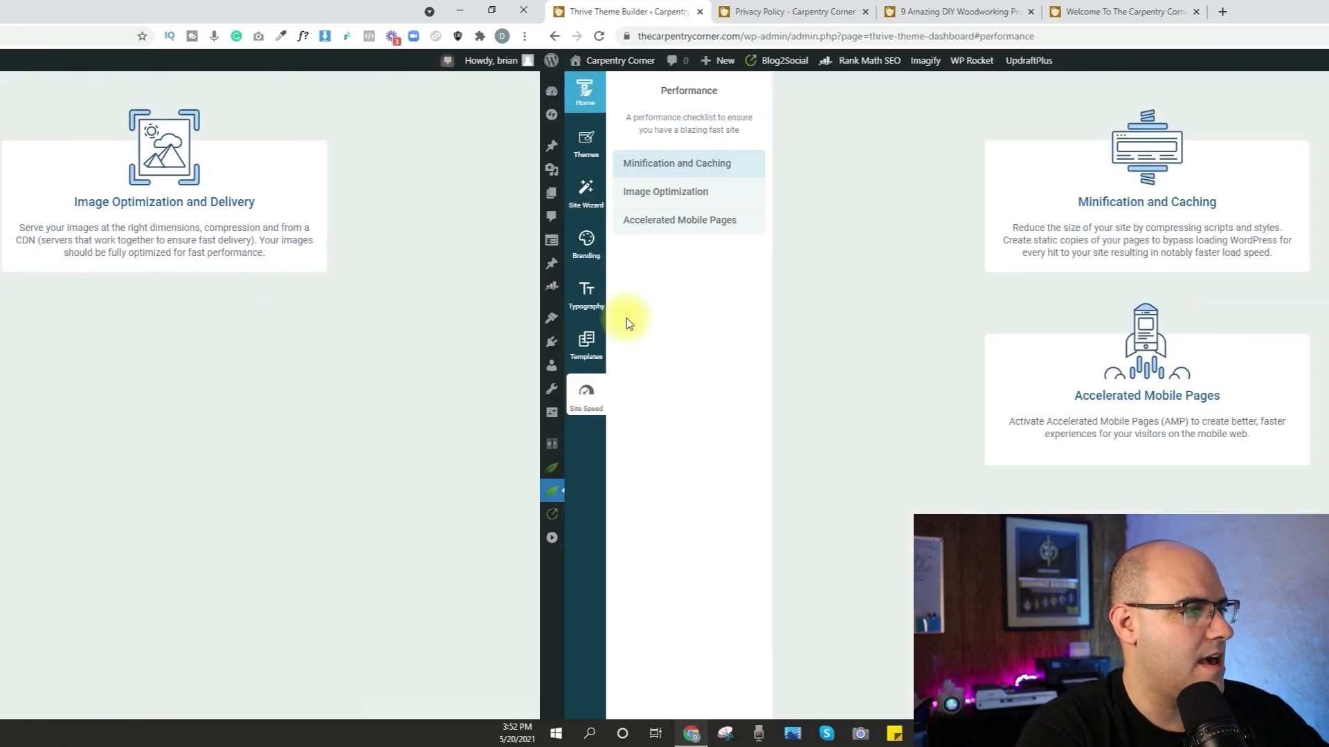
left_click(171, 171)
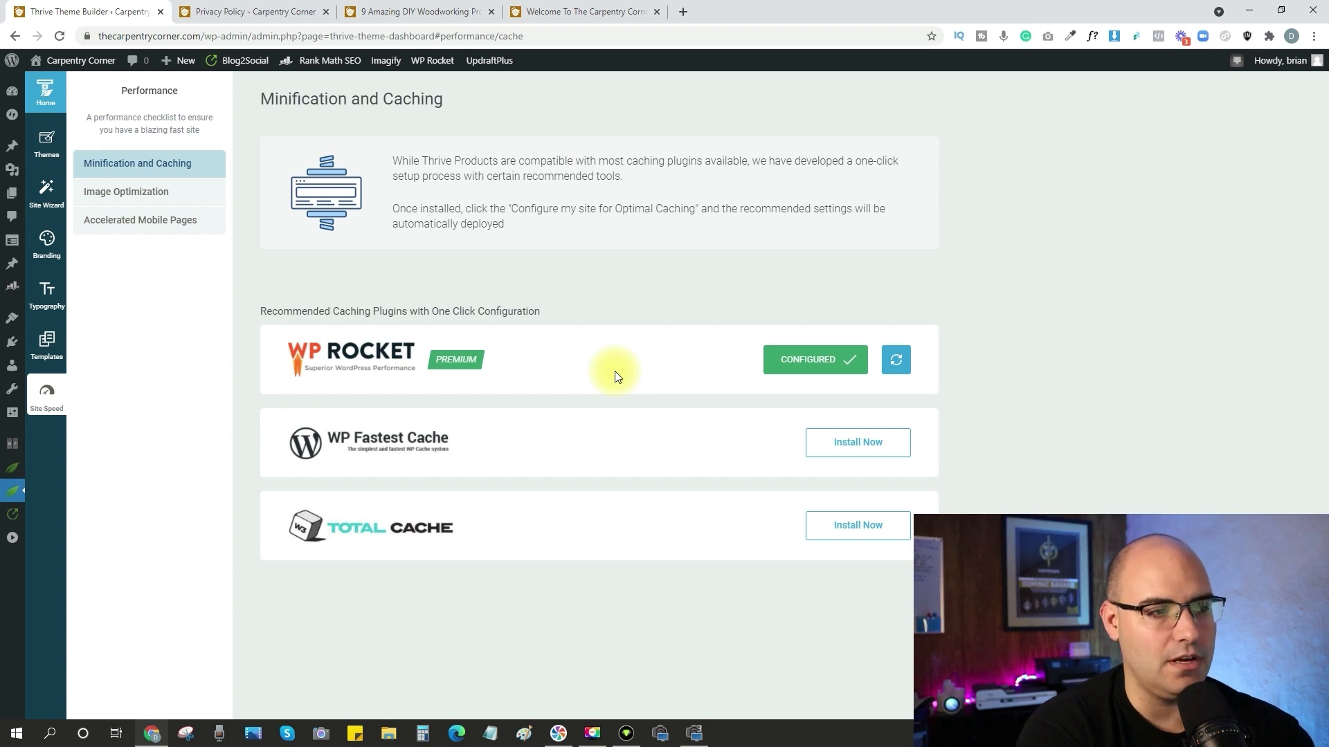
left_click(135, 199)
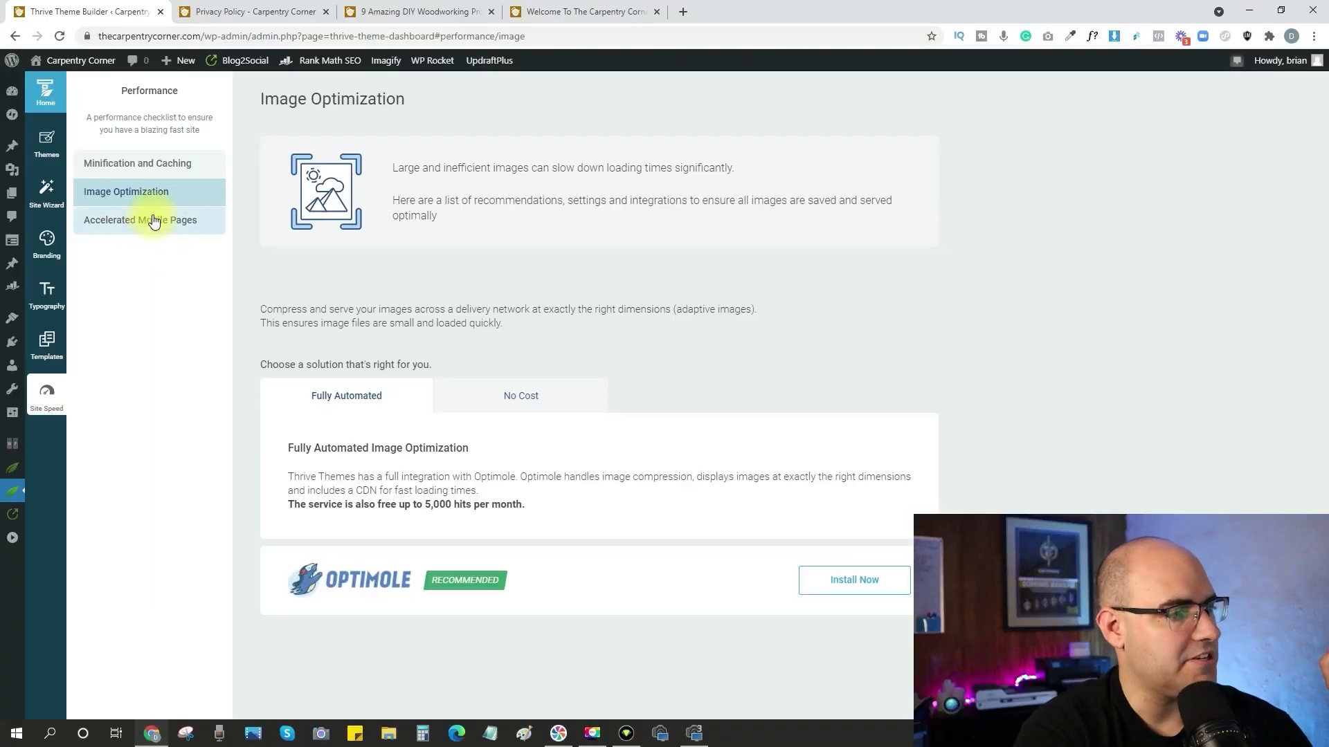
left_click(154, 223)
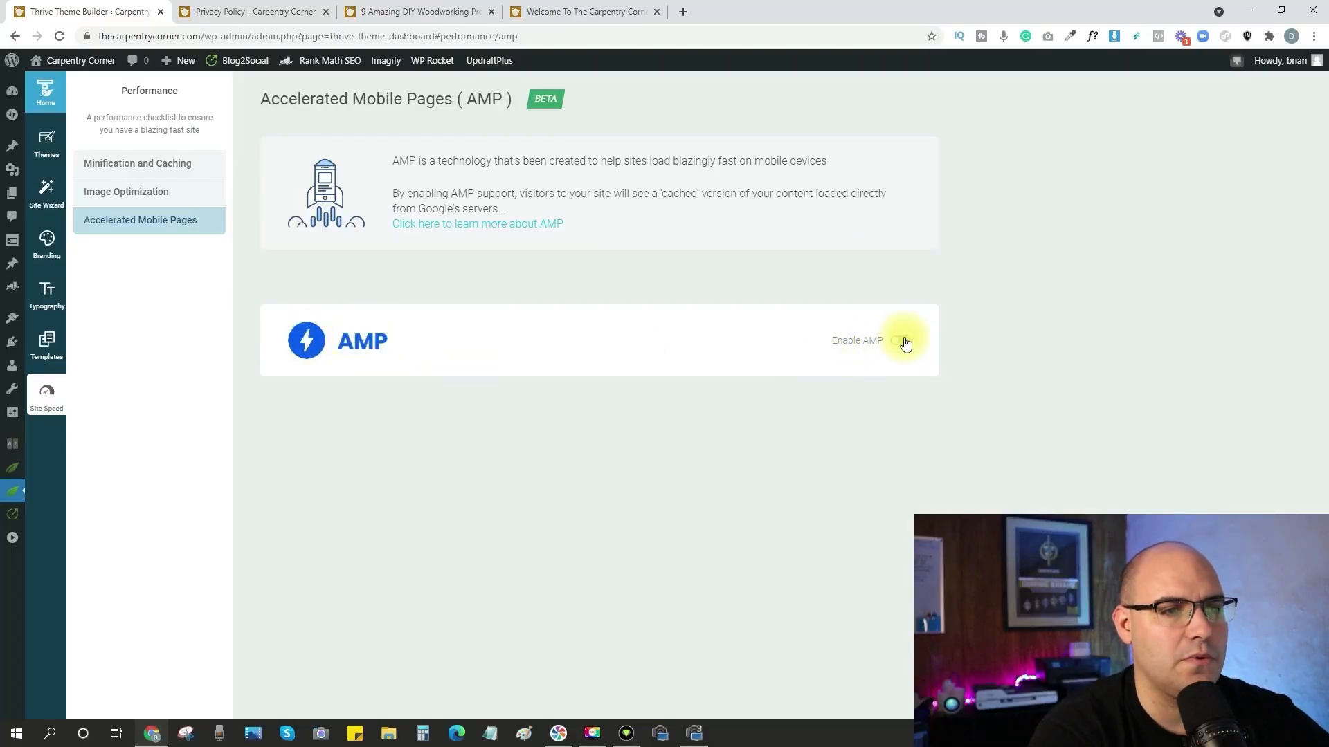
left_click(897, 343)
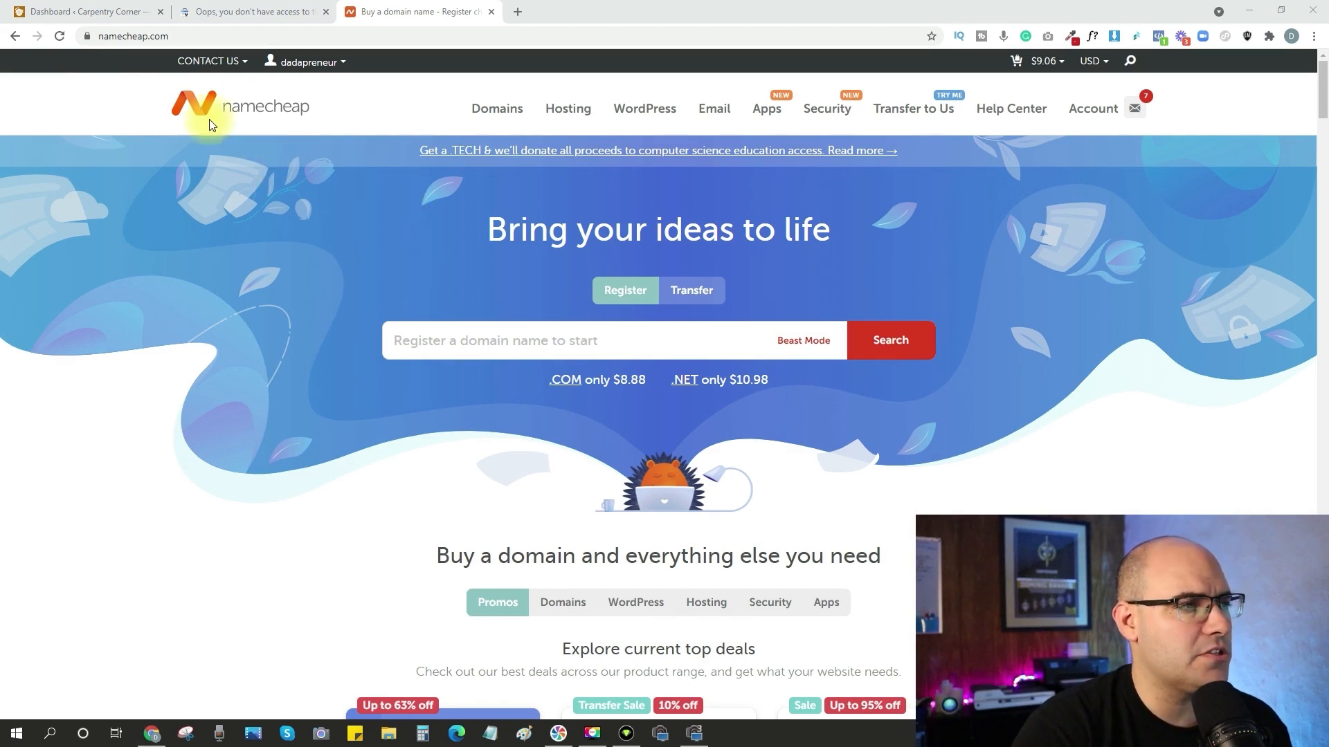
Switch to Google Search Console and add a Domain property for carpentrycorners.com, continuing to its DNS verification.
left_click(78, 14)
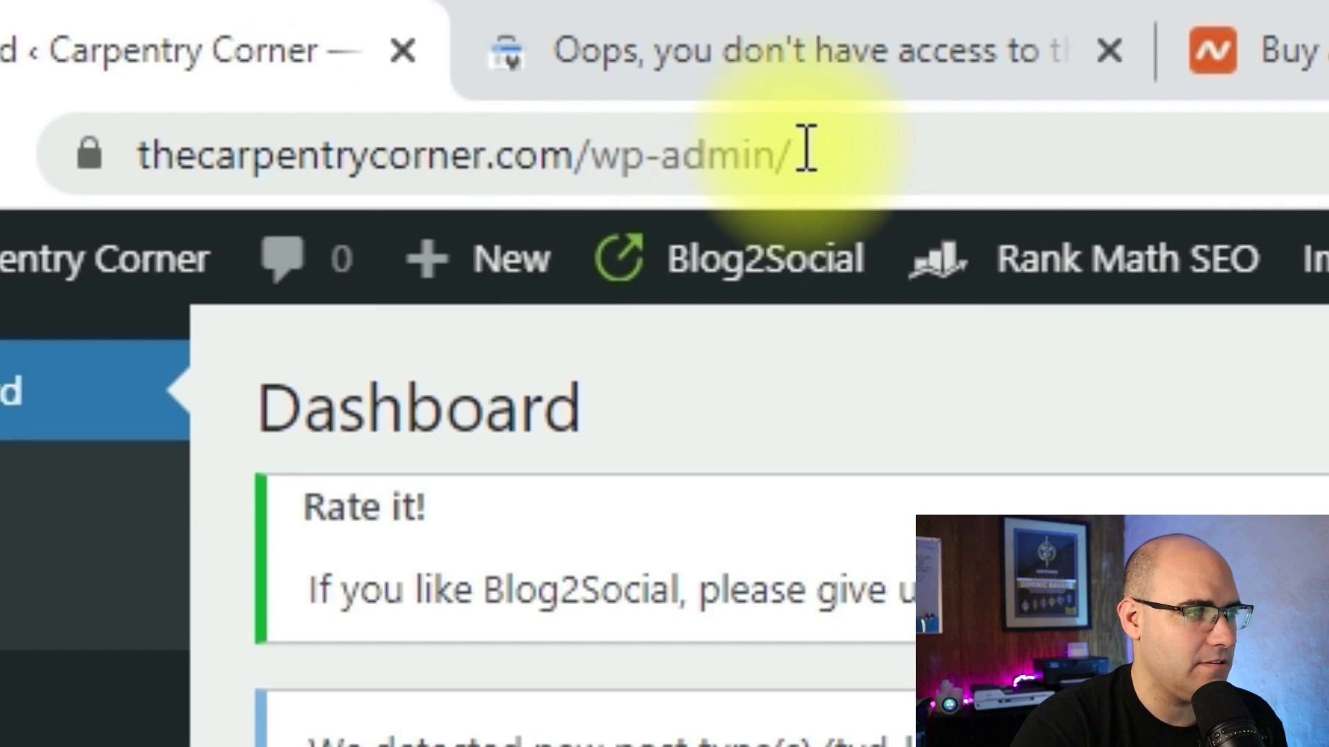
left_click(713, 52)
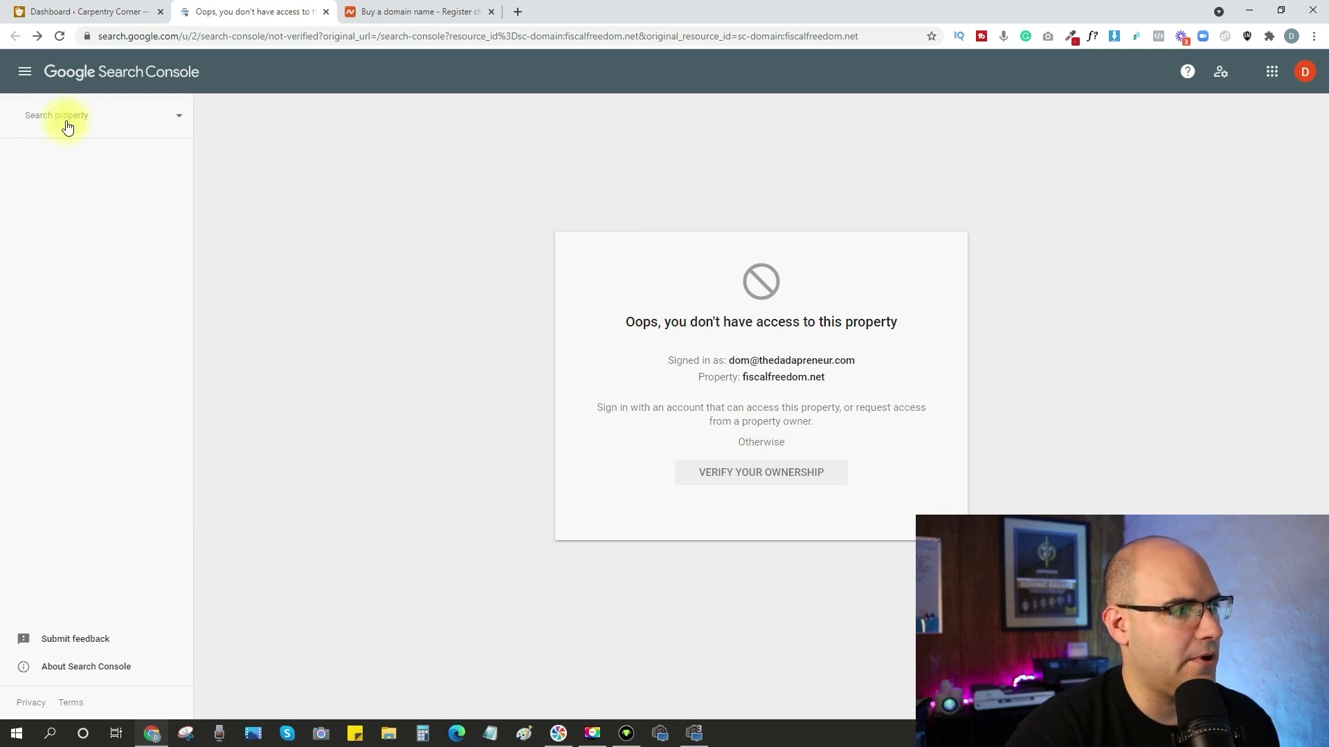
left_click(179, 120)
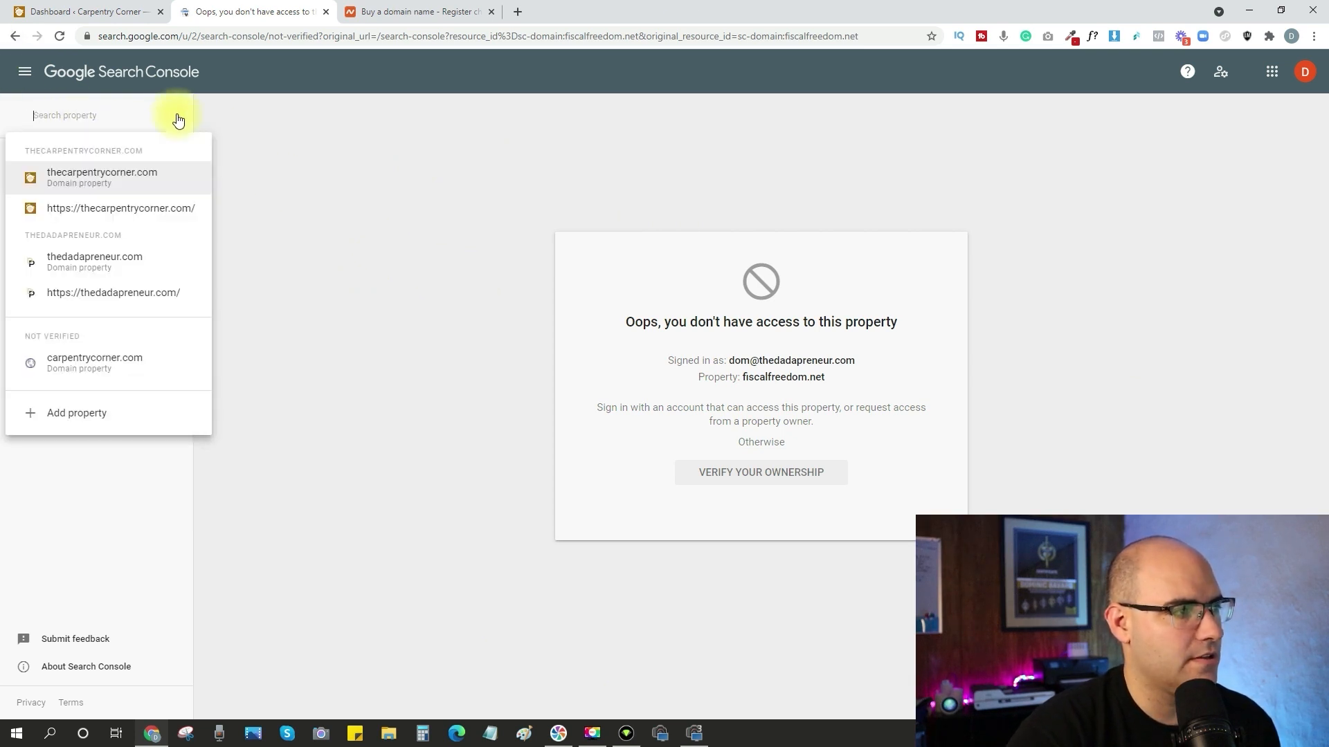
left_click(59, 414)
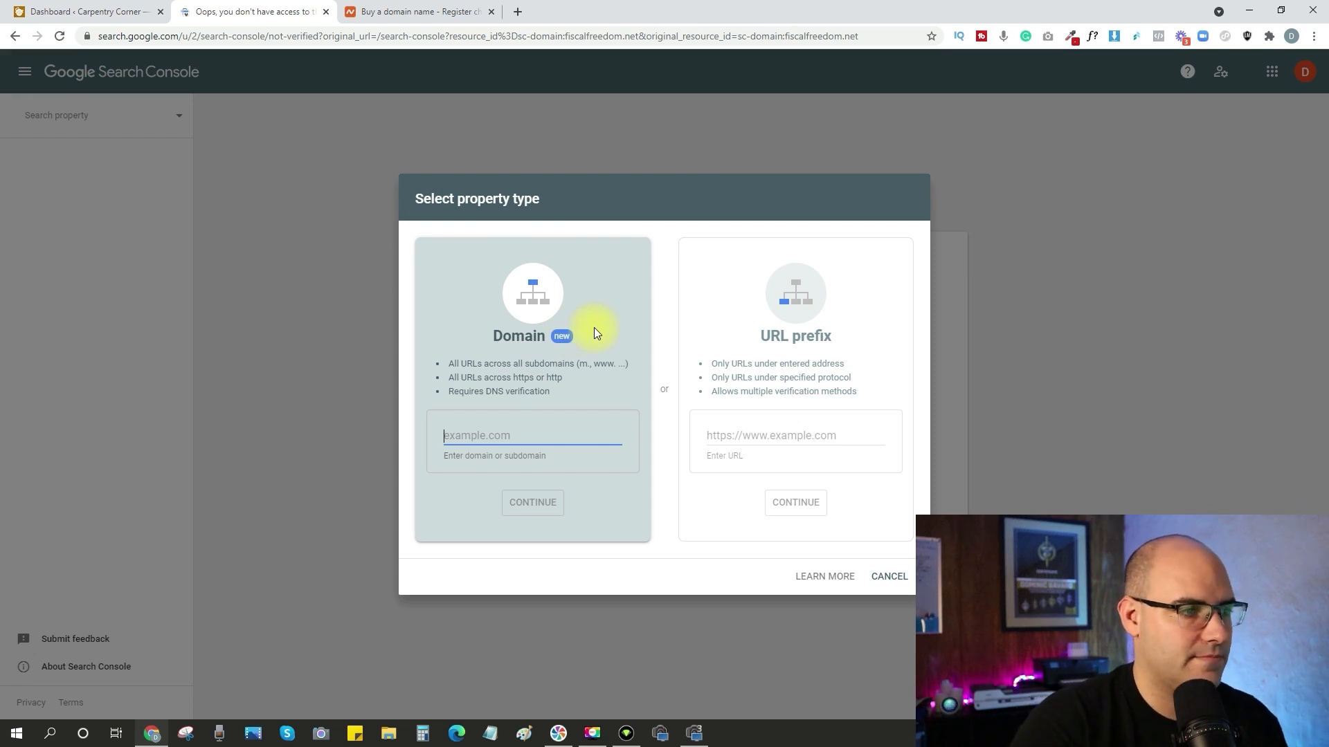
type("carpentrycorners.com")
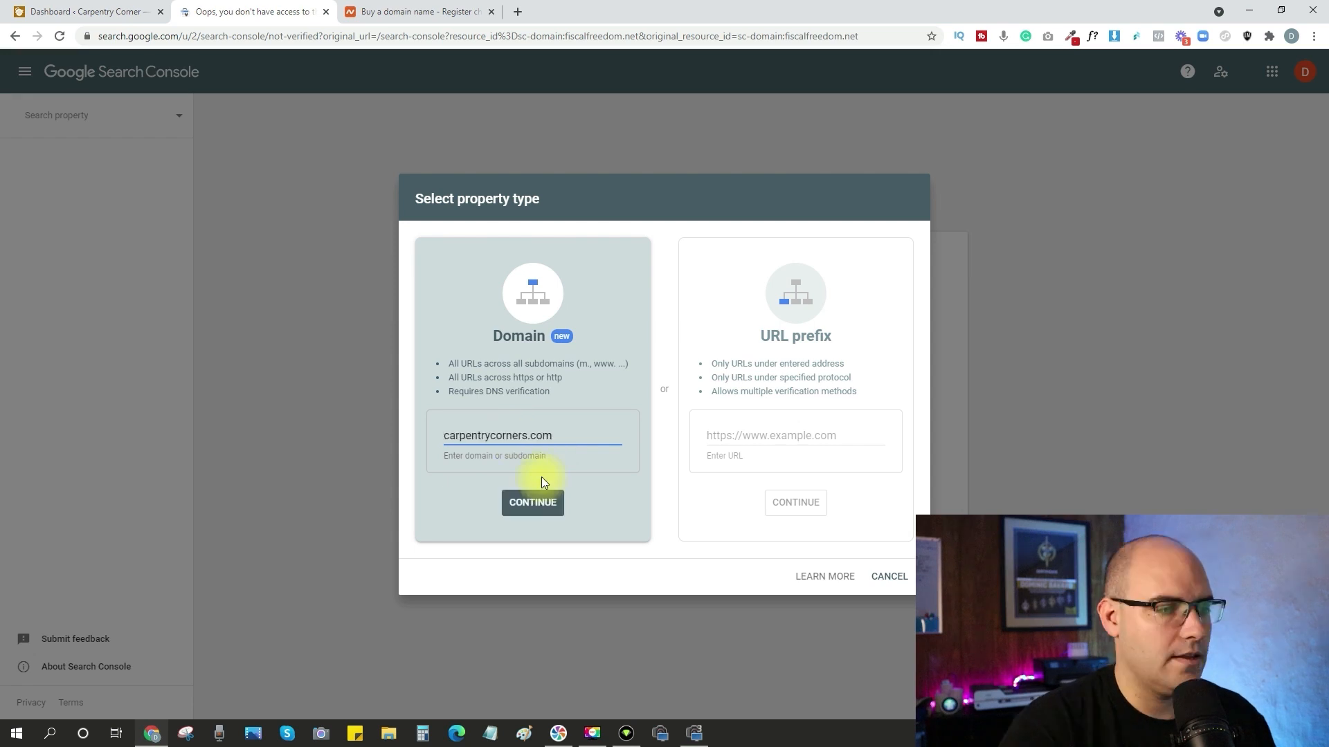
left_click(542, 507)
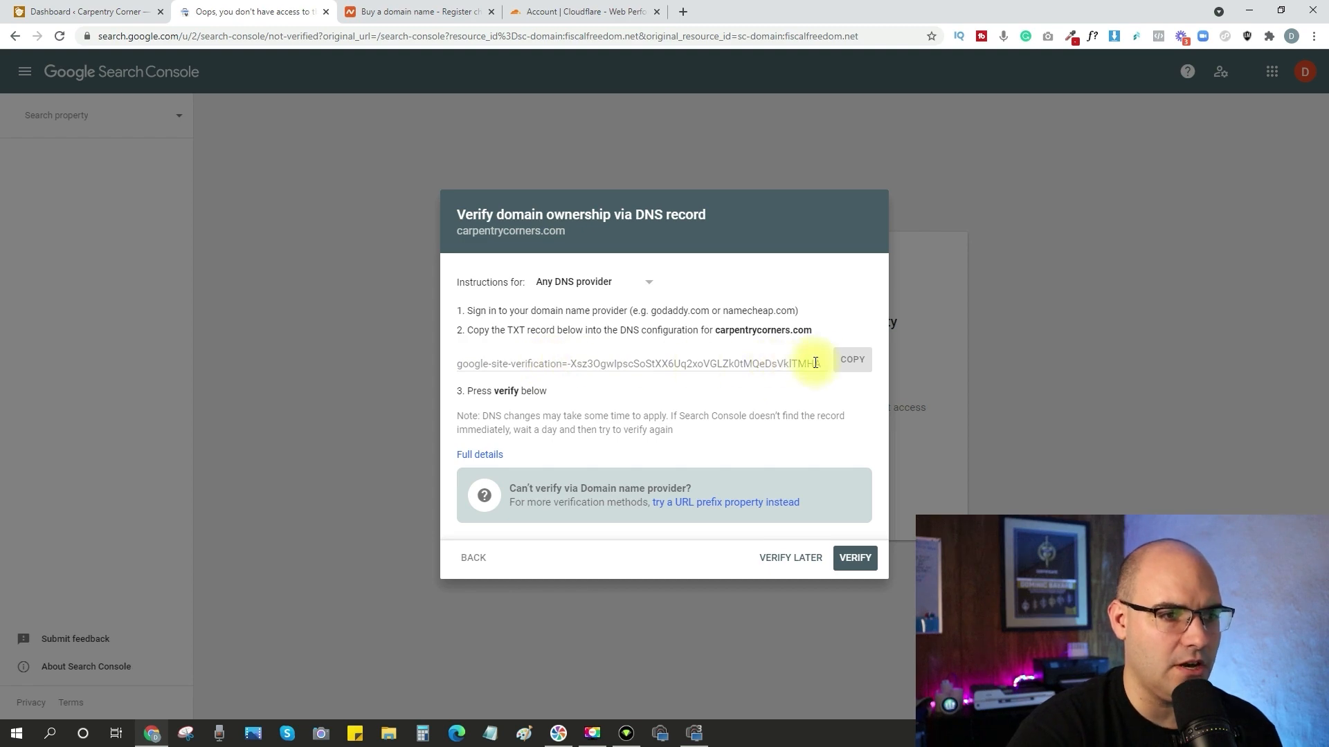
Copy the Google verification TXT record and start a new DNS record for thecarpentrycorner.com in Cloudflare.
left_click(856, 371)
key("ctrl+Tab")
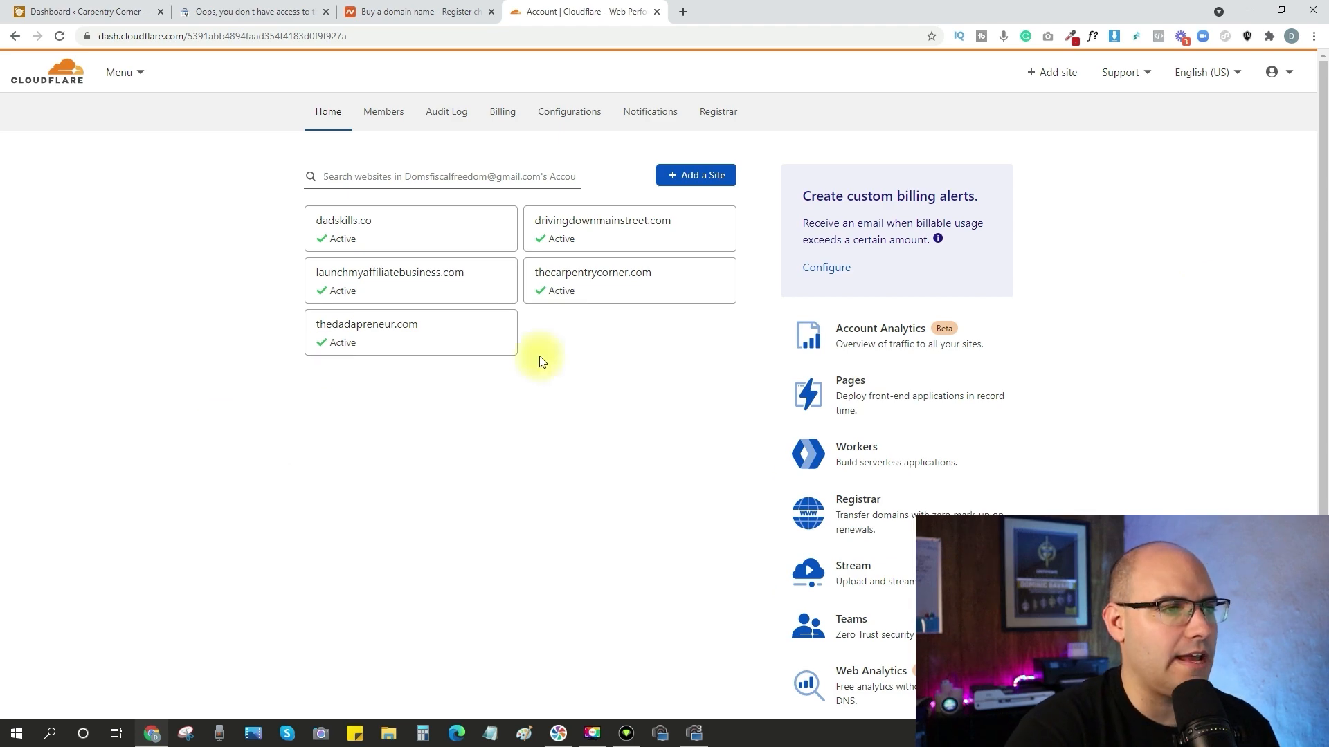
left_click(636, 285)
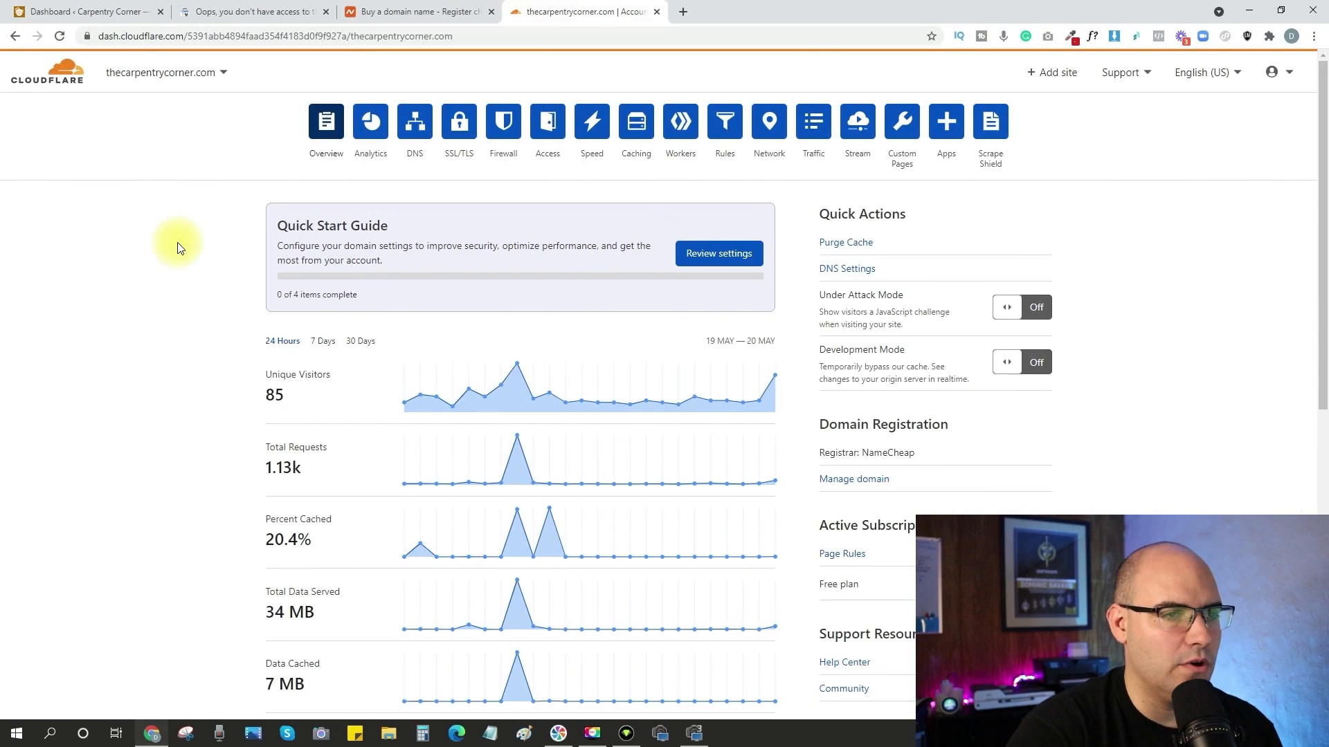
left_click(414, 127)
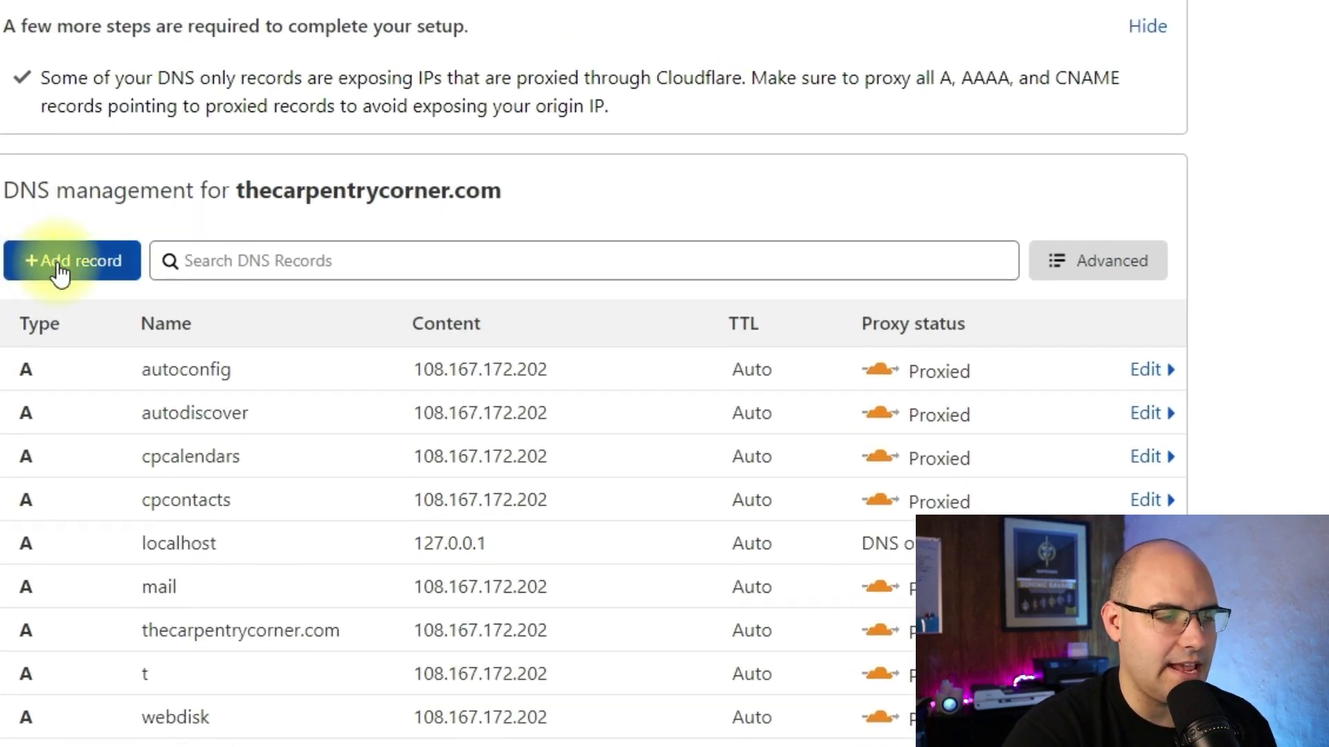
left_click(59, 269)
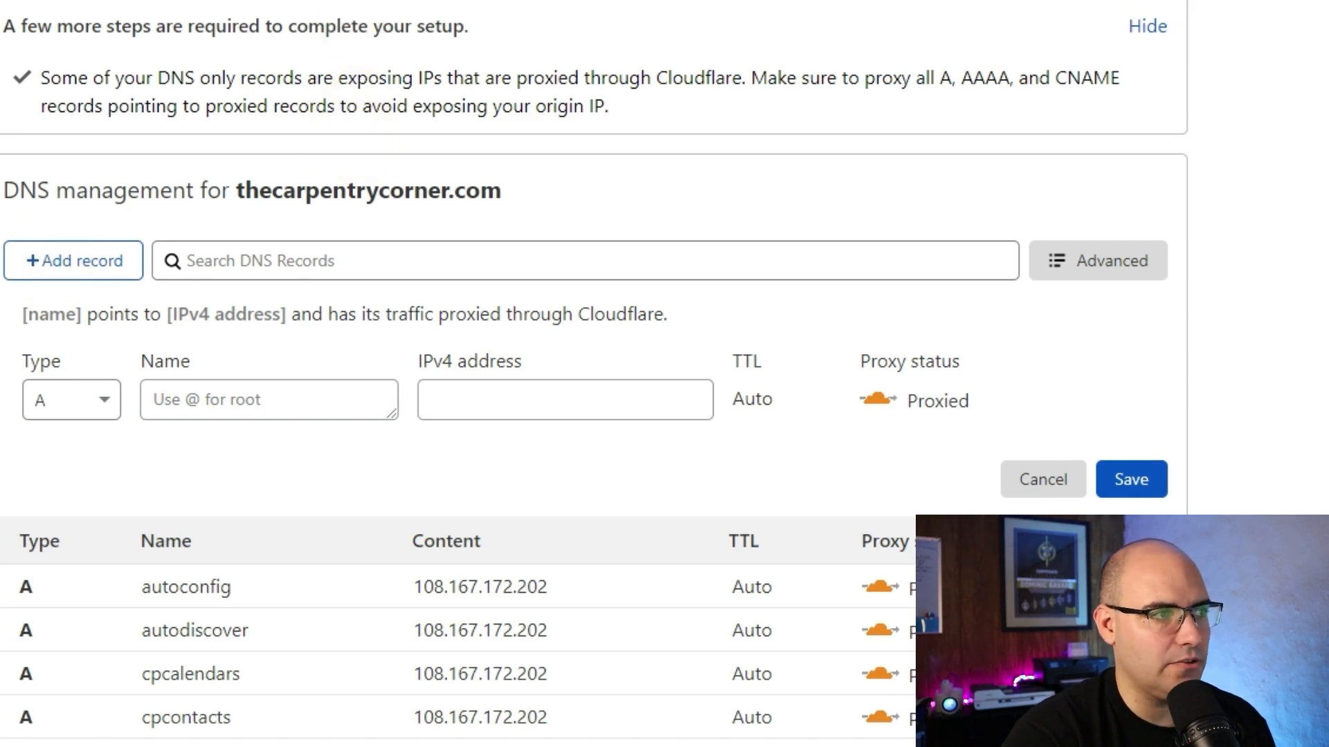
Check the verification instructions in Search Console, and set the new Cloudflare DNS record's type to TXT.
left_click(263, 12)
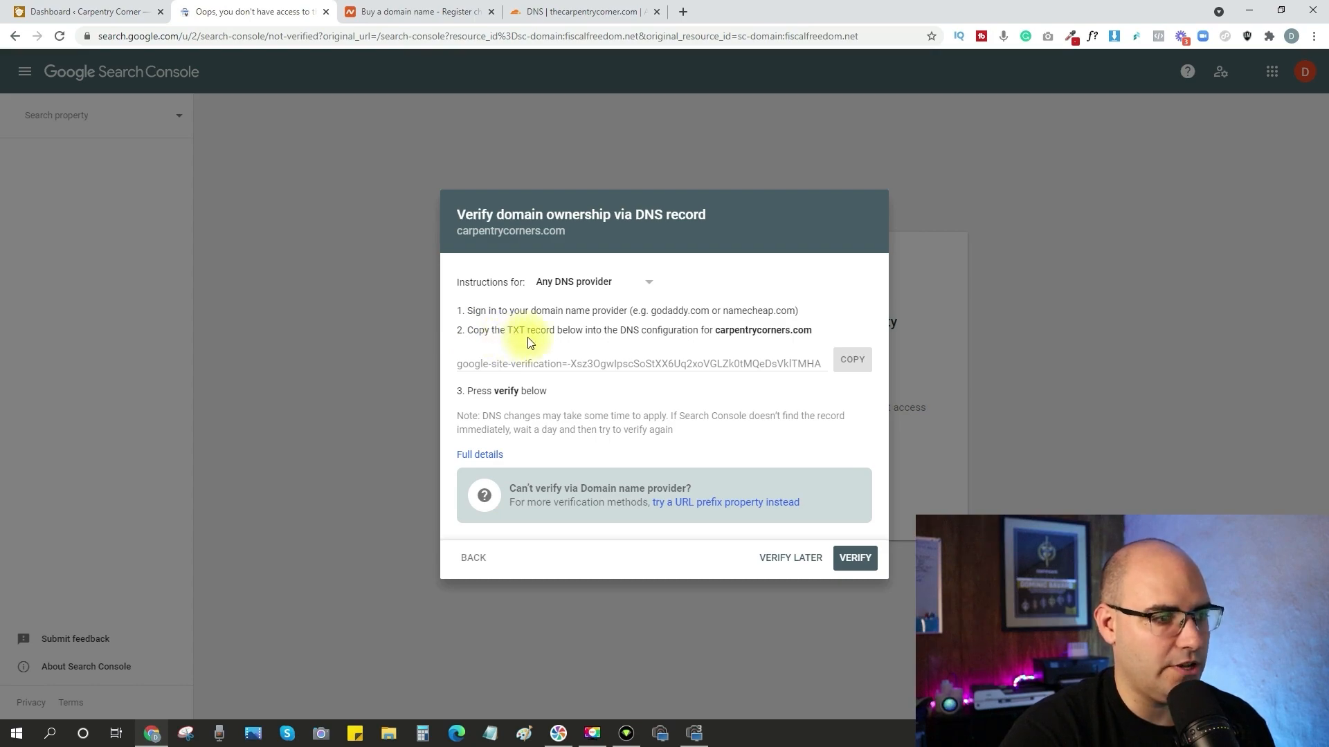
left_click(581, 12)
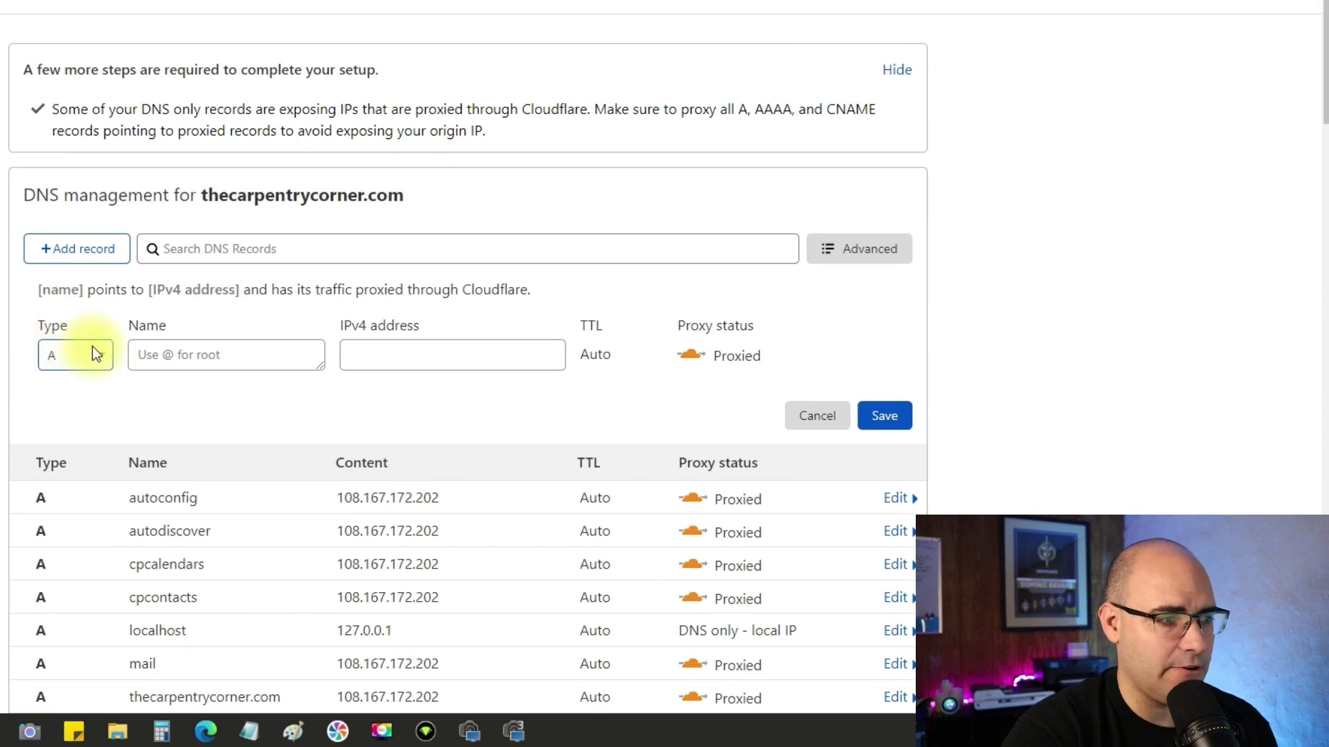
left_click(102, 356)
scroll(61, 415, "down", 4)
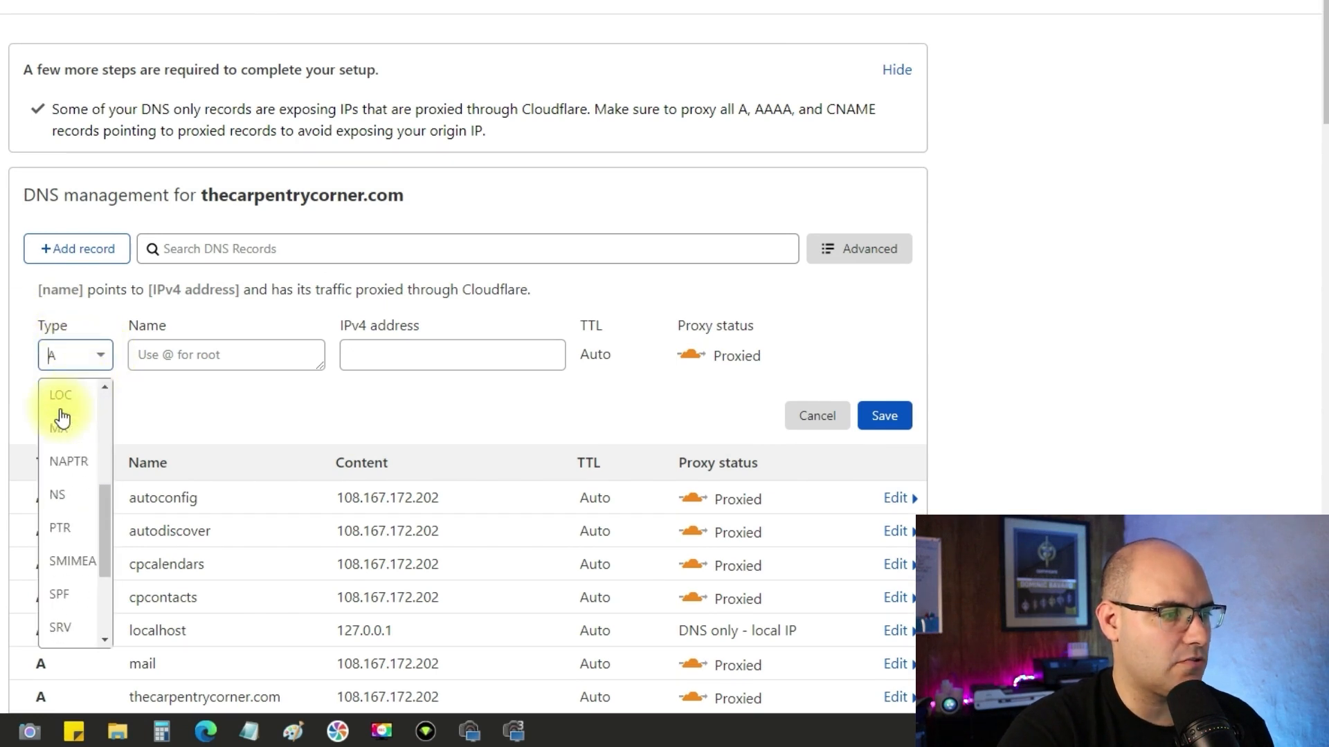
scroll(61, 415, "down", 3)
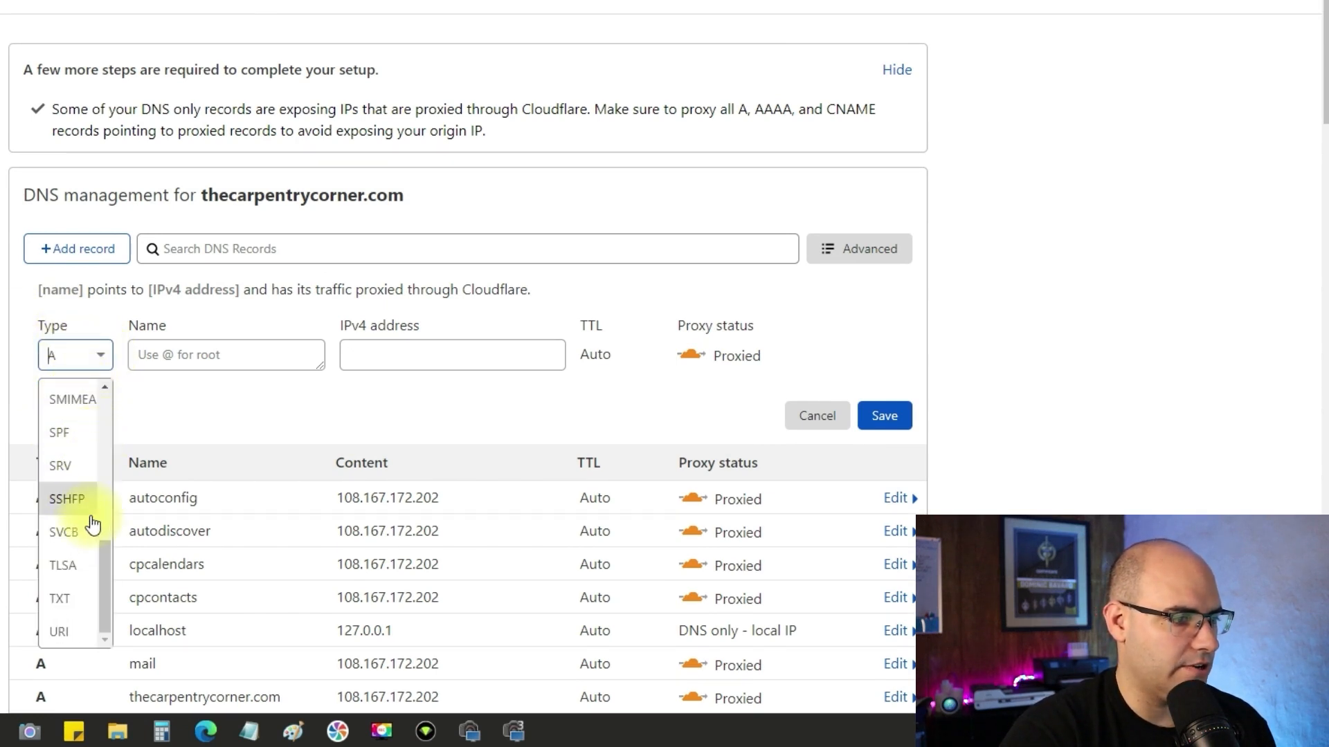
left_click(62, 599)
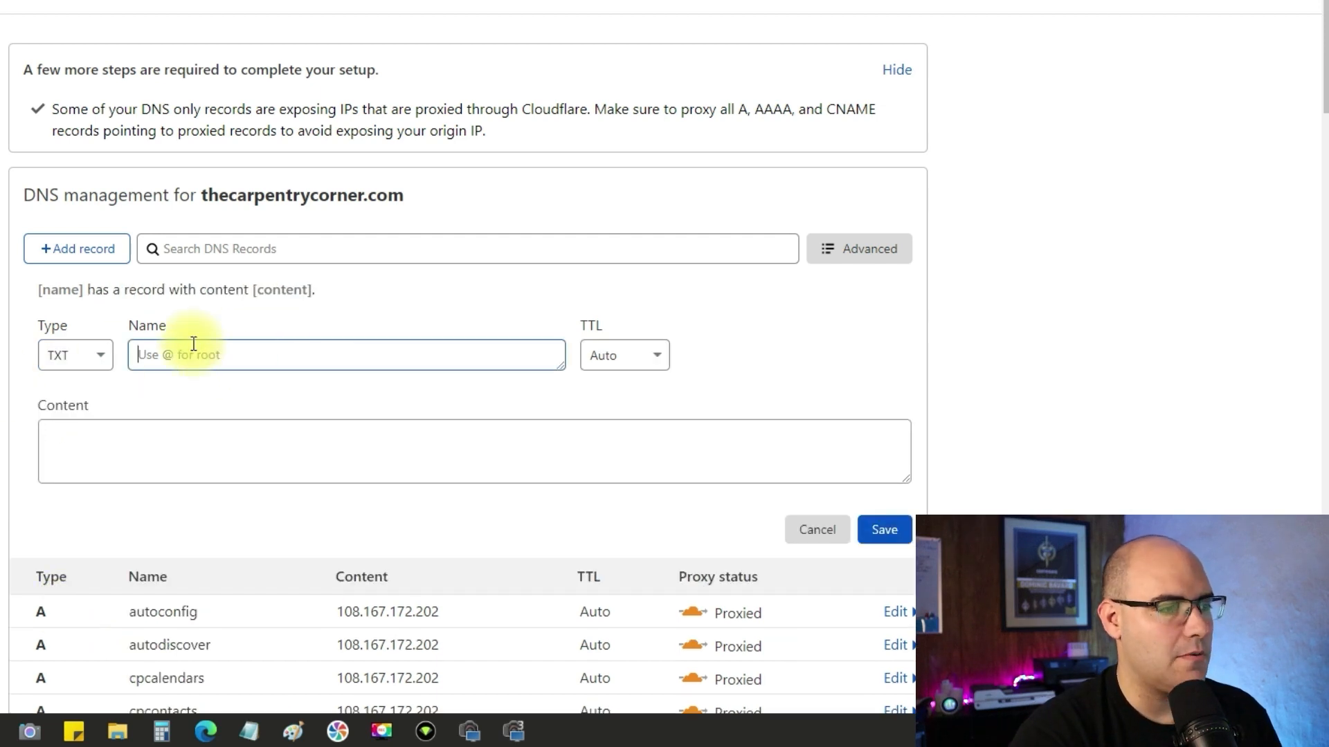
Complete the TXT record with name @ and the copied Google site verification code as content, and check the DNS record list.
type("@")
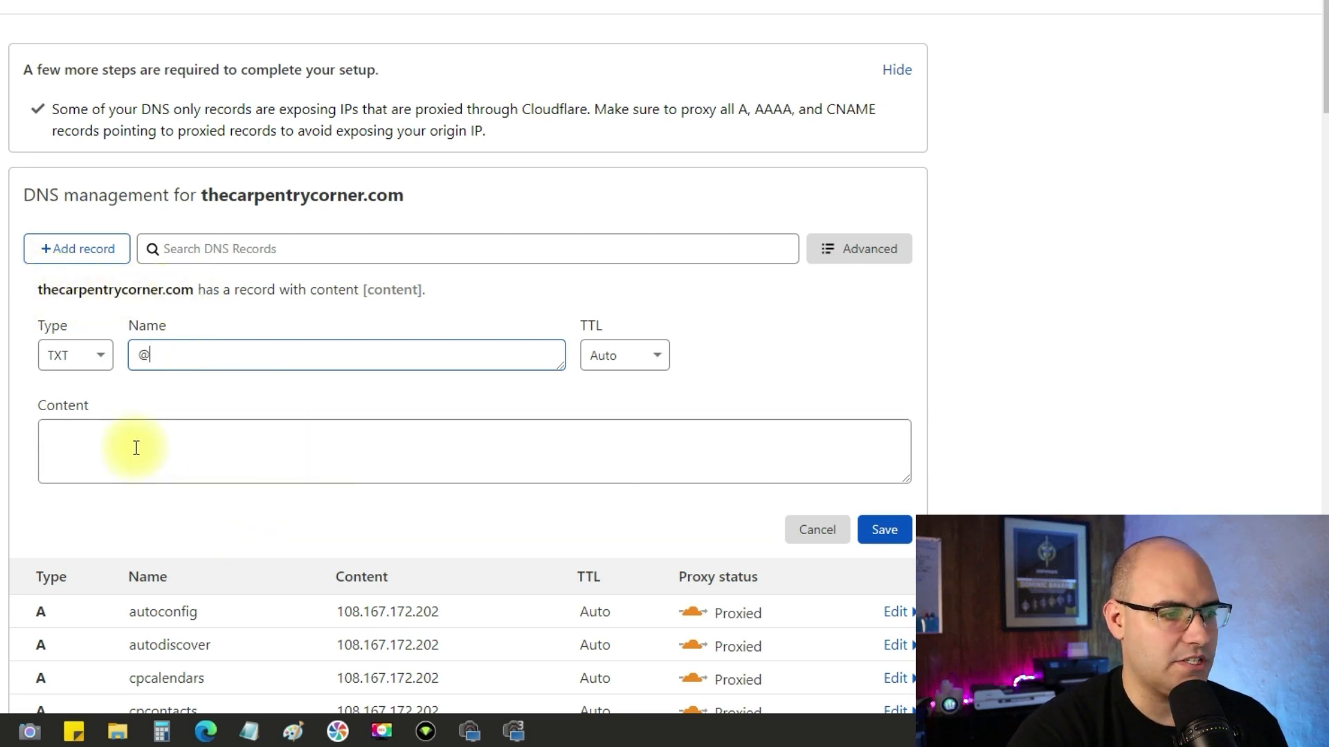
left_click(98, 444)
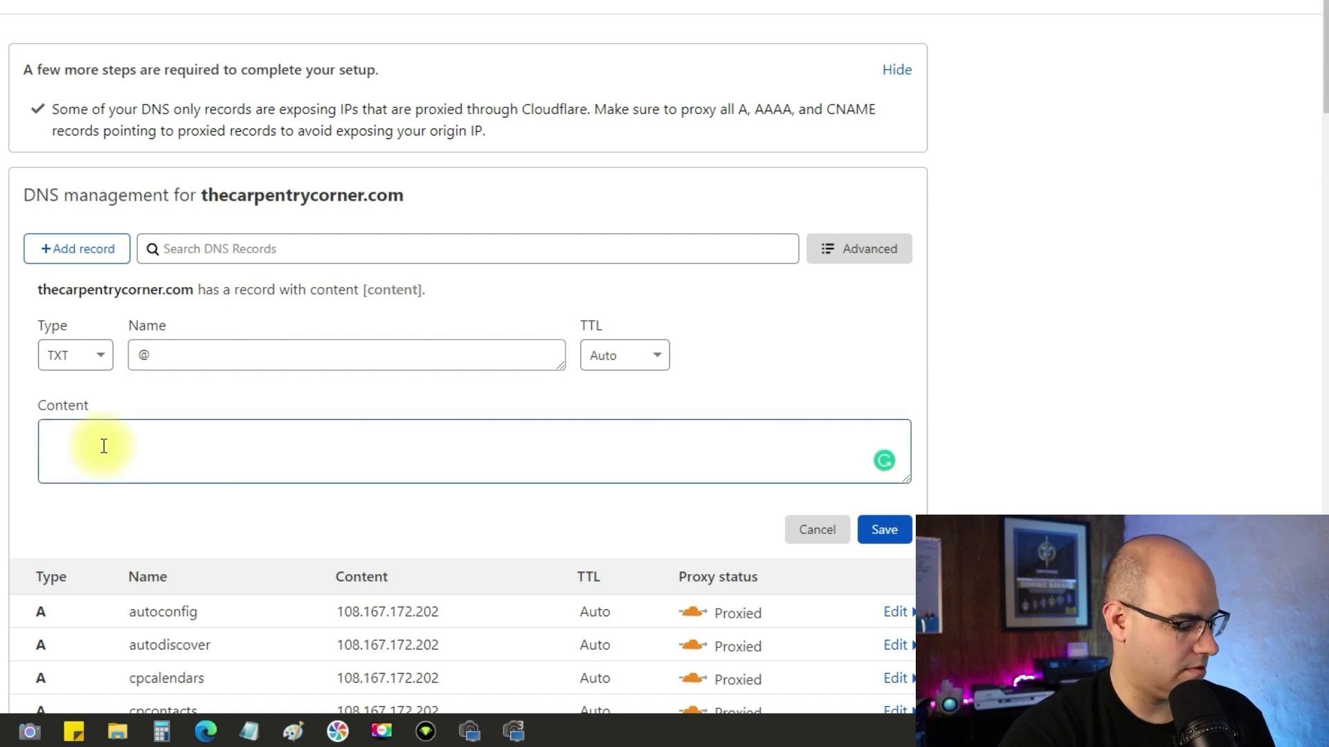
key("ctrl+v")
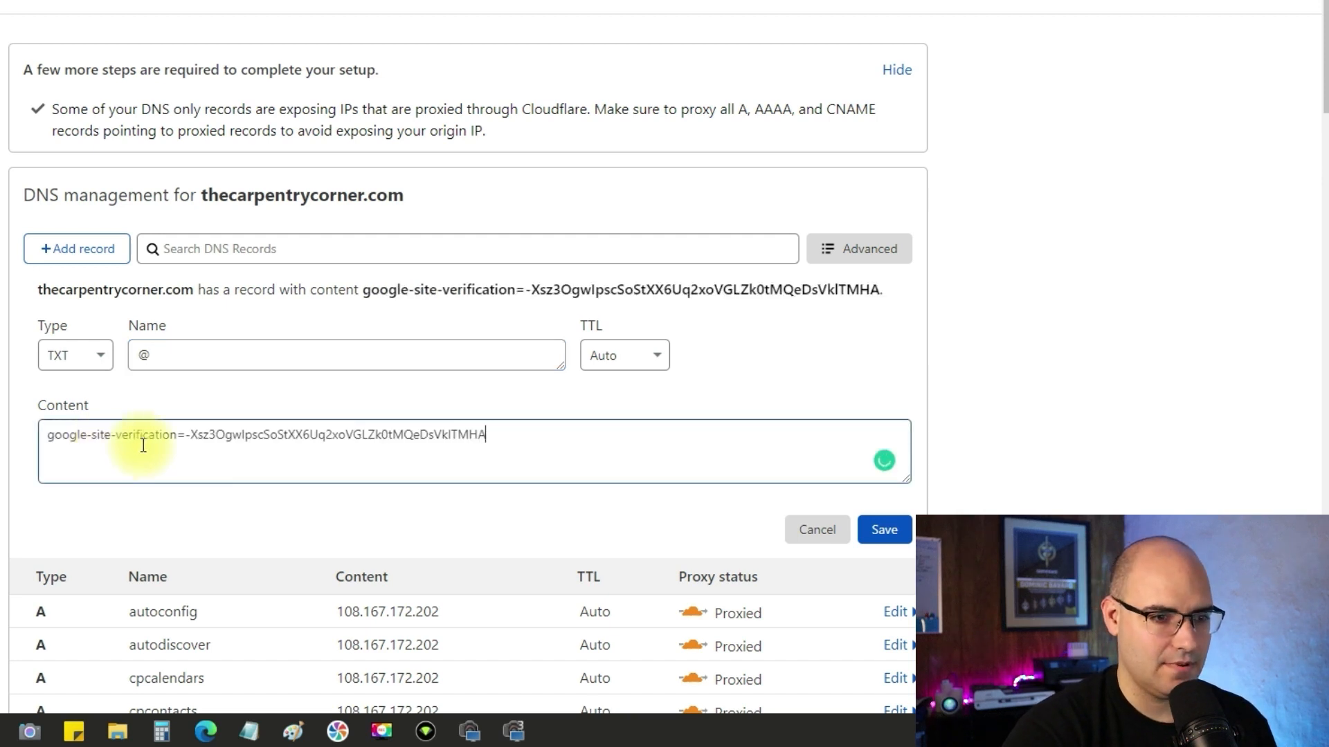
left_click(897, 534)
scroll(1007, 526, "down", 20)
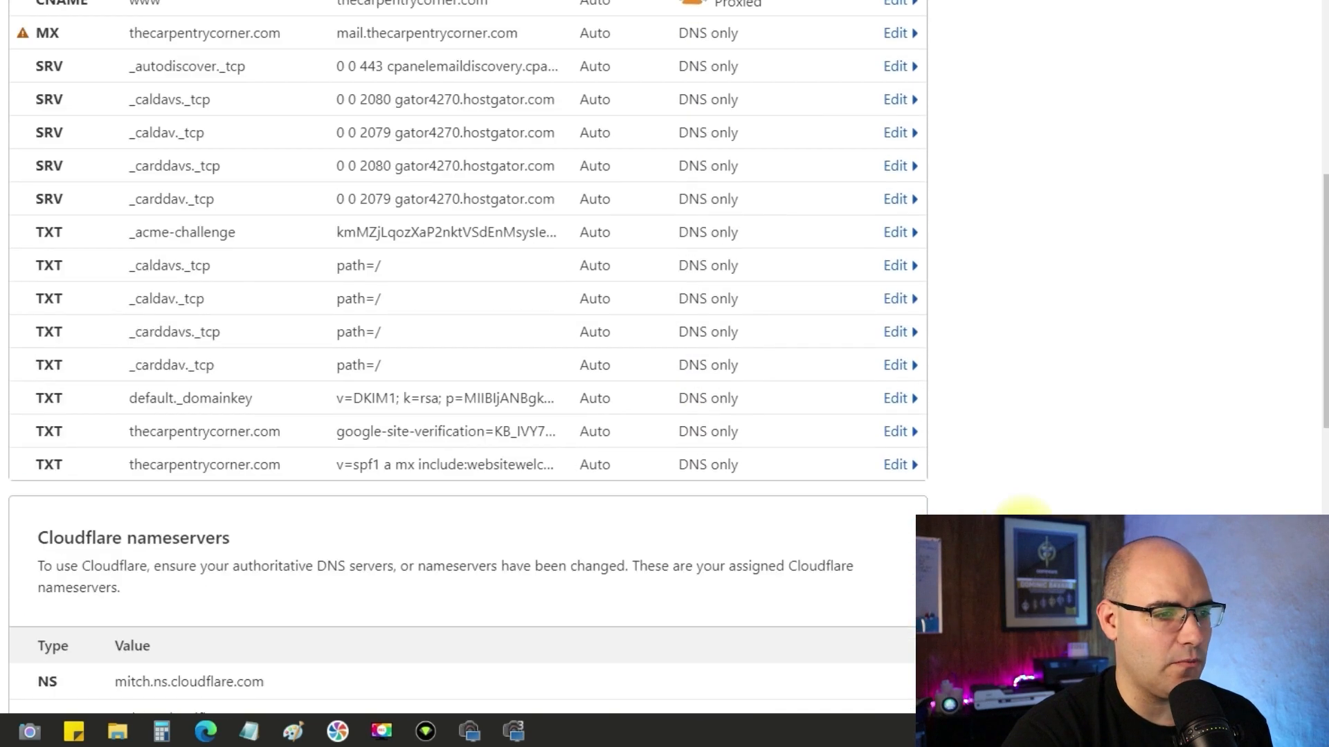
scroll(1074, 519, "up", 6)
scroll(1074, 515, "up", 1)
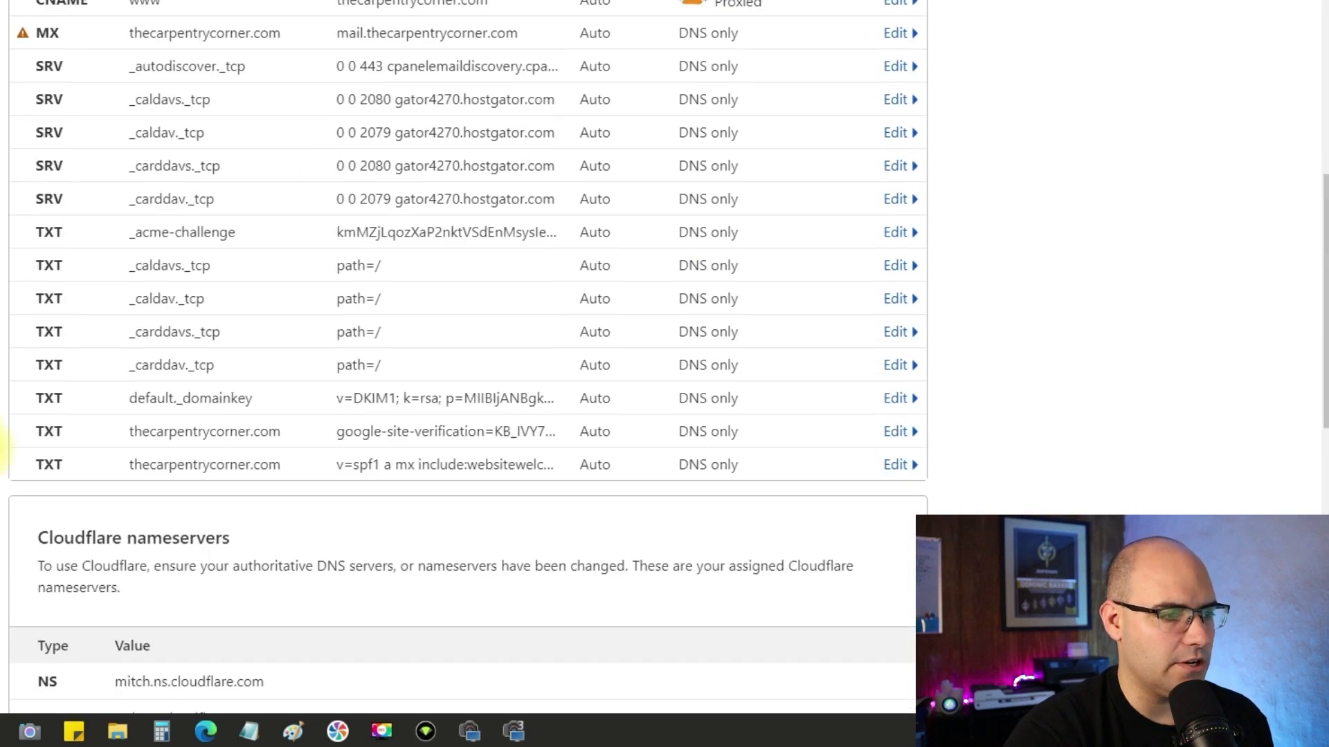
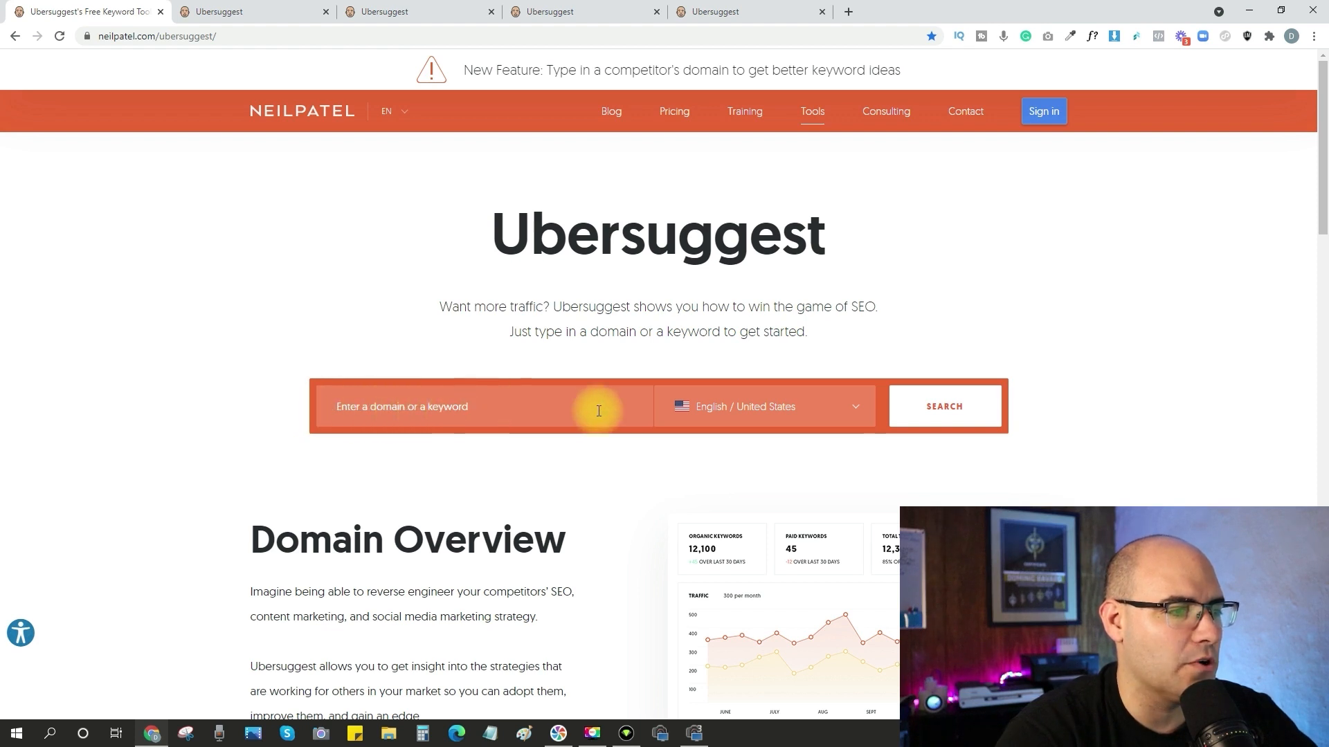
Open the Ubersuggest overview for "woodworking" and examine its search volume, SEO difficulty and keyword ideas.
left_click(240, 14)
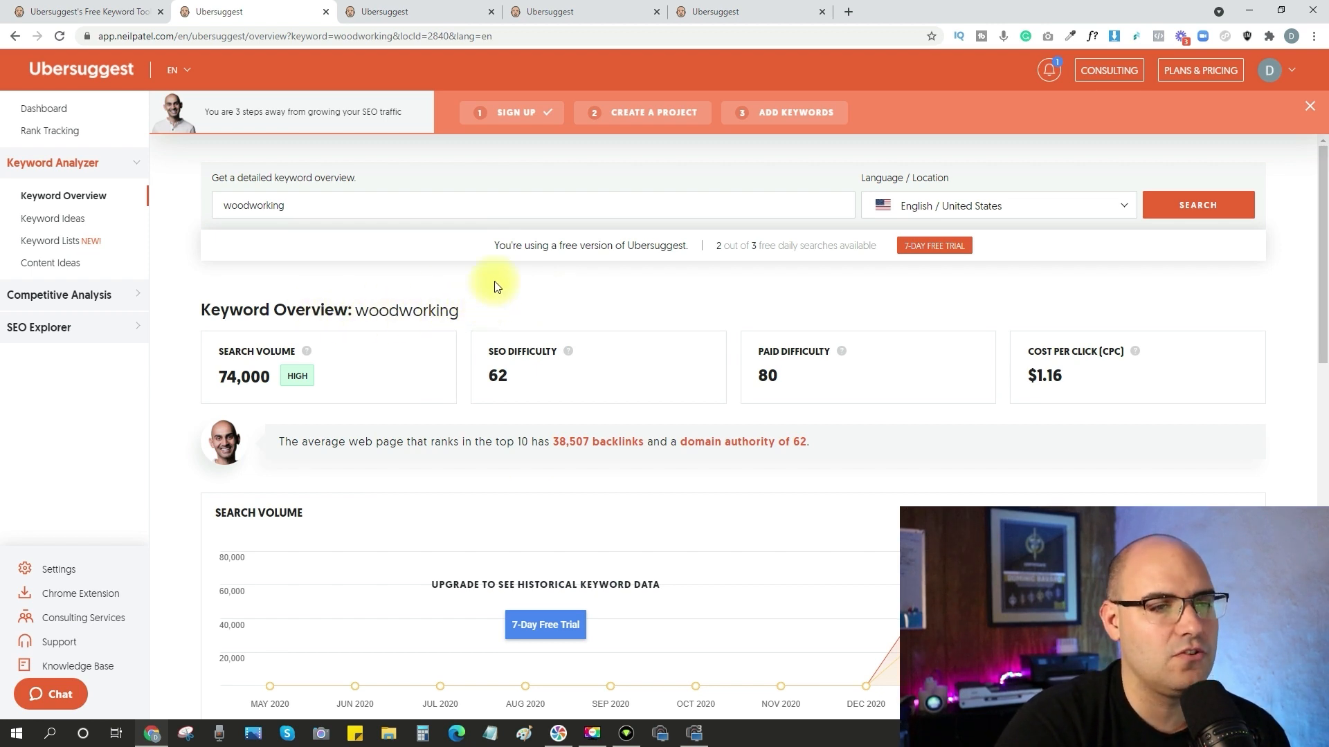
scroll(487, 298, "down", 1)
scroll(526, 312, "up", 1)
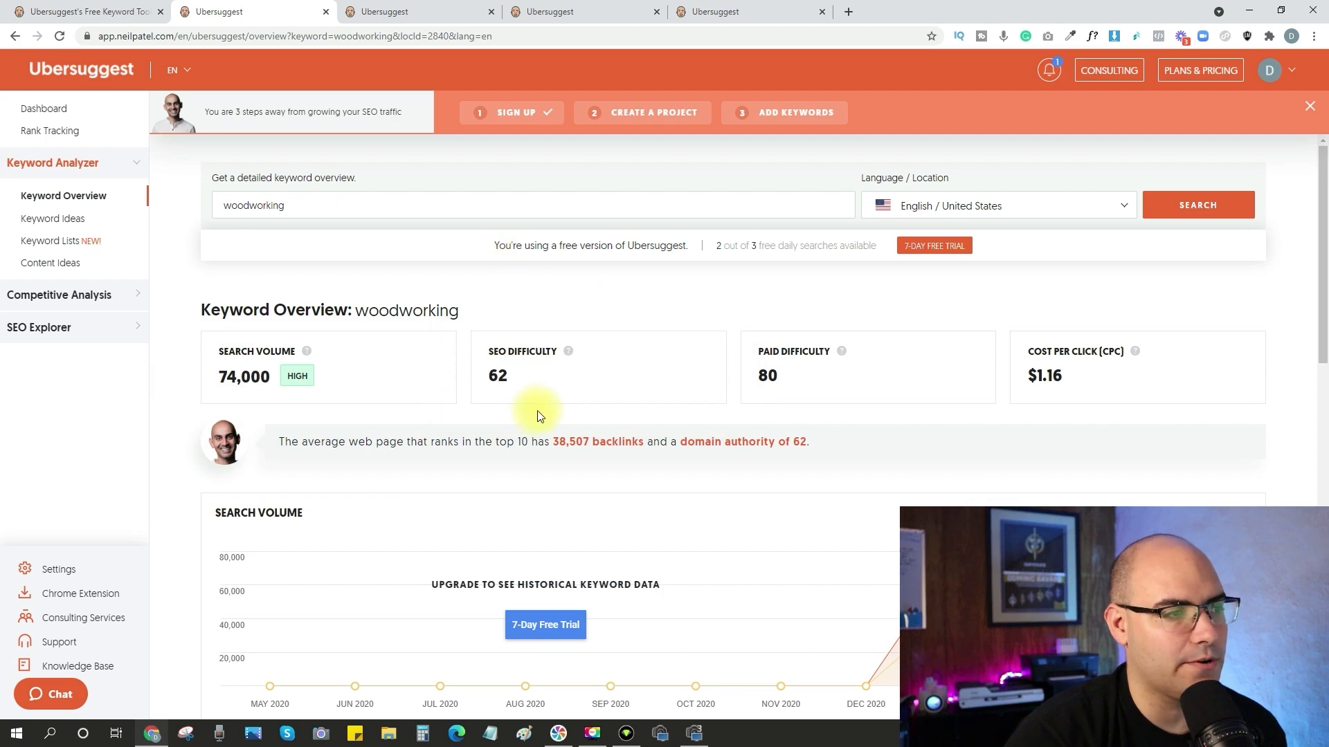
scroll(537, 415, "down", 10)
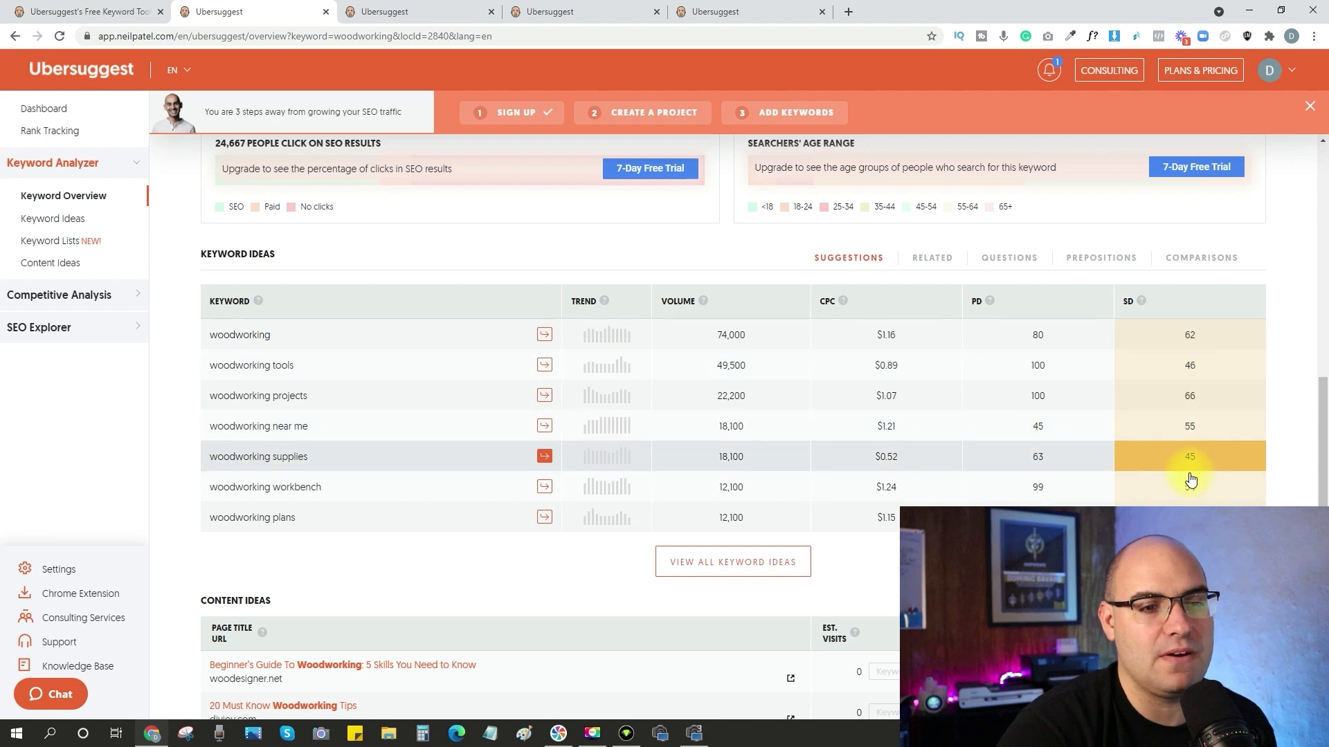
Examine the keyword overview for "woodworking projects that sell" and the volume and SEO difficulty of its suggested keywords.
key("ctrl+Tab")
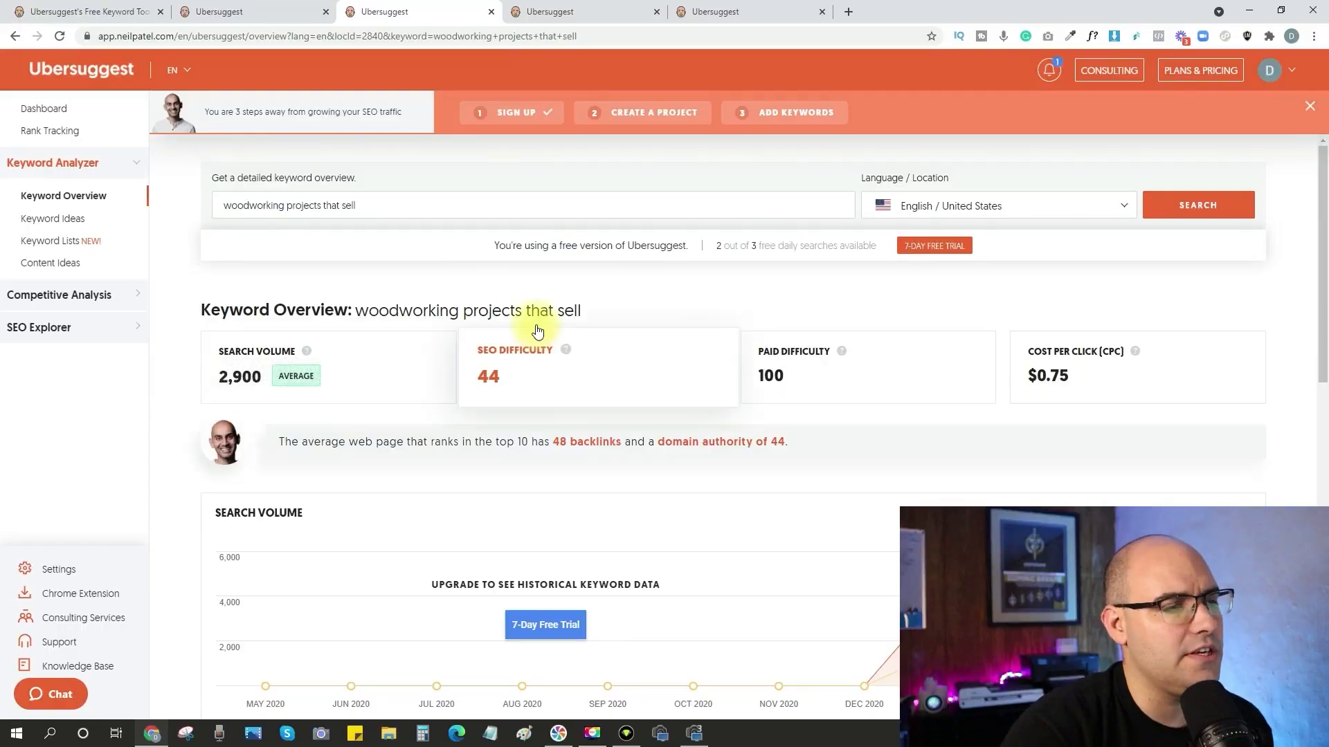
scroll(443, 311, "down", 9)
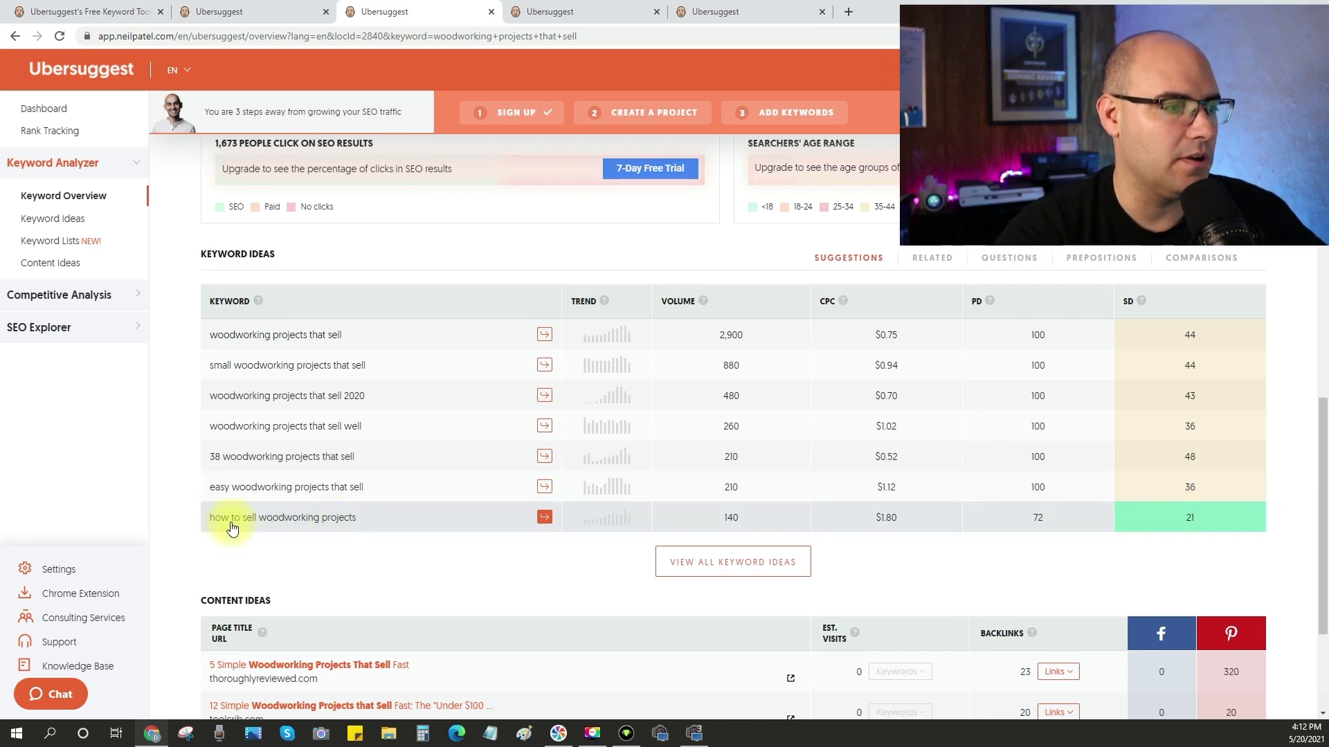
scroll(475, 531, "up", 4)
scroll(317, 450, "down", 4)
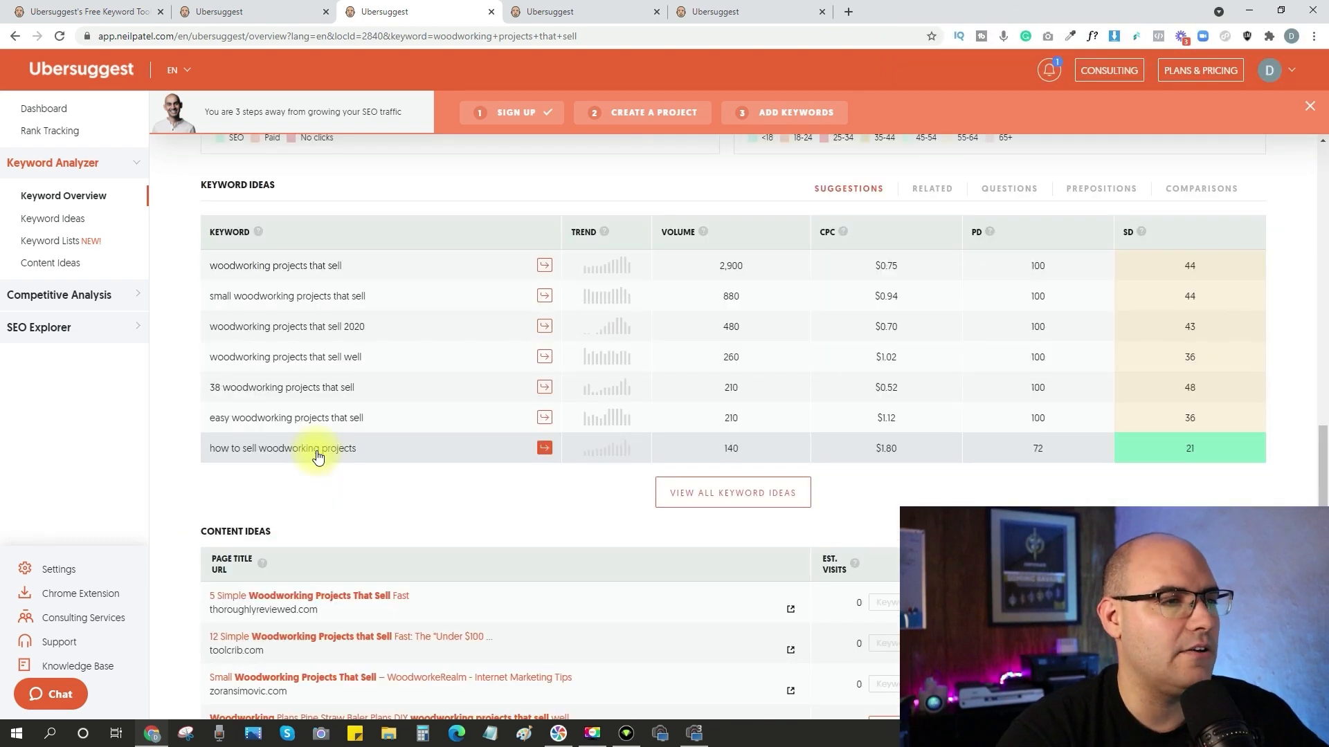
scroll(311, 430, "up", 10)
Compare the keyword overviews for "is it cheaper to buy or build a shed" and "how to bend wood", including their keyword ideas.
left_click(576, 12)
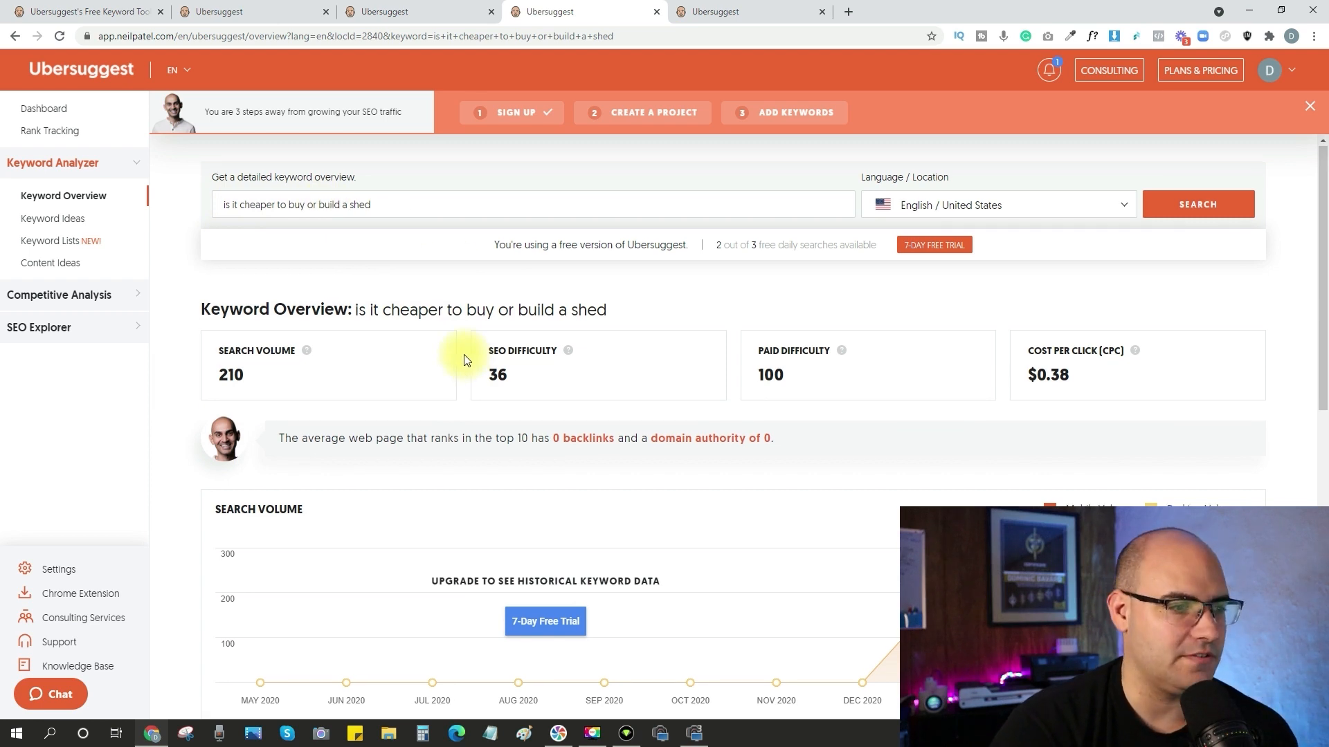
scroll(459, 356, "down", 8)
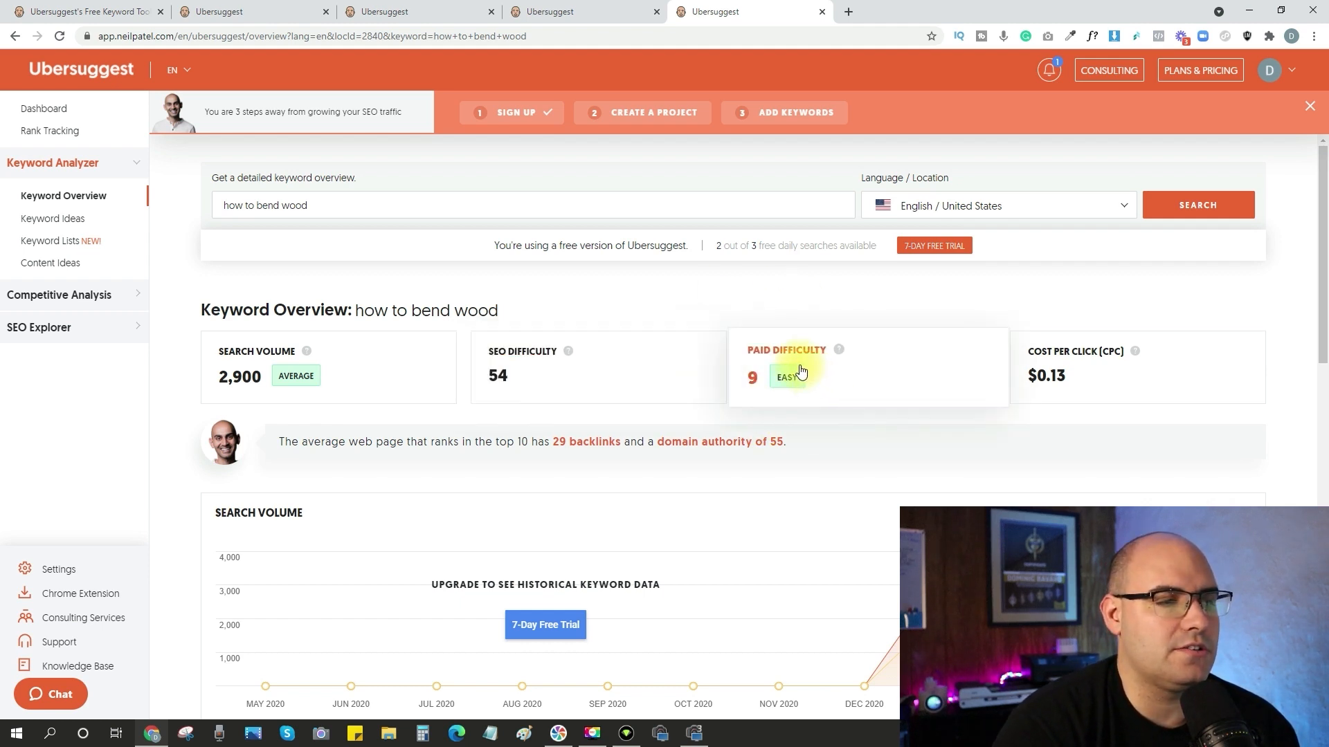
scroll(384, 346, "down", 6)
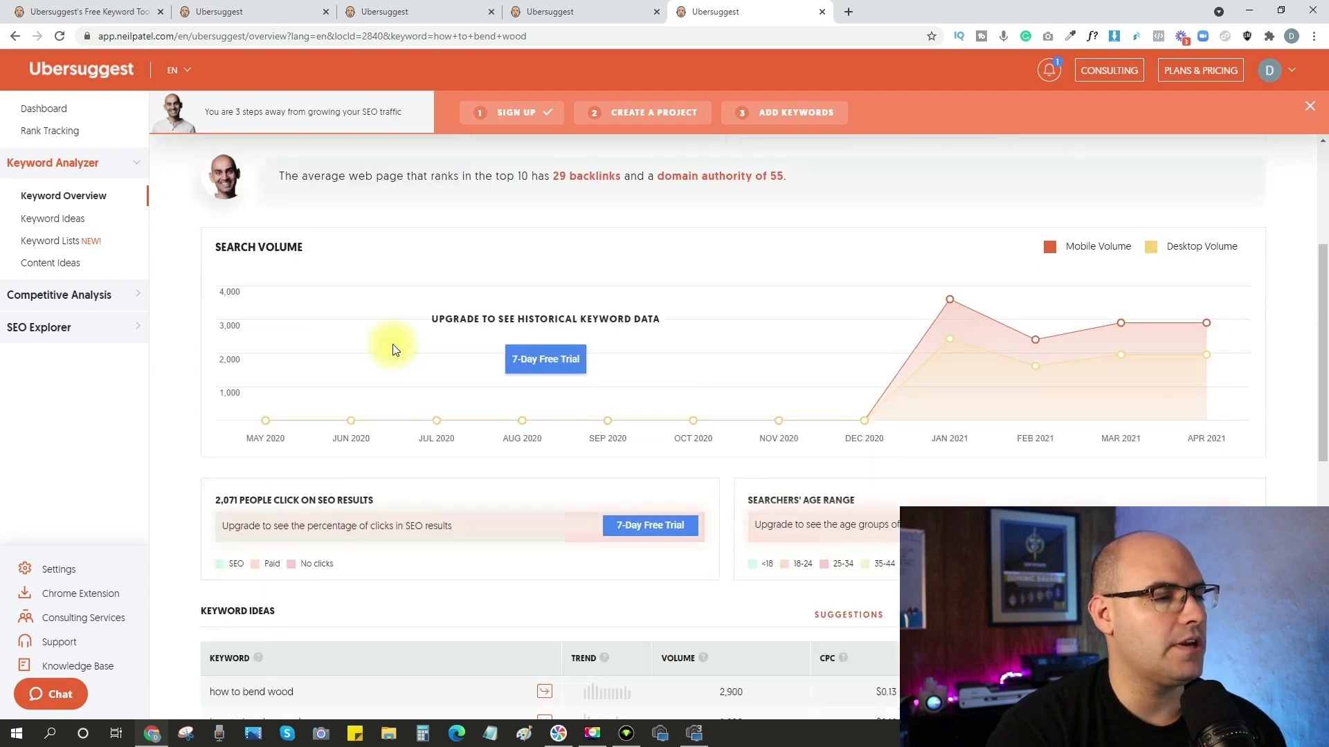
scroll(383, 339, "down", 3)
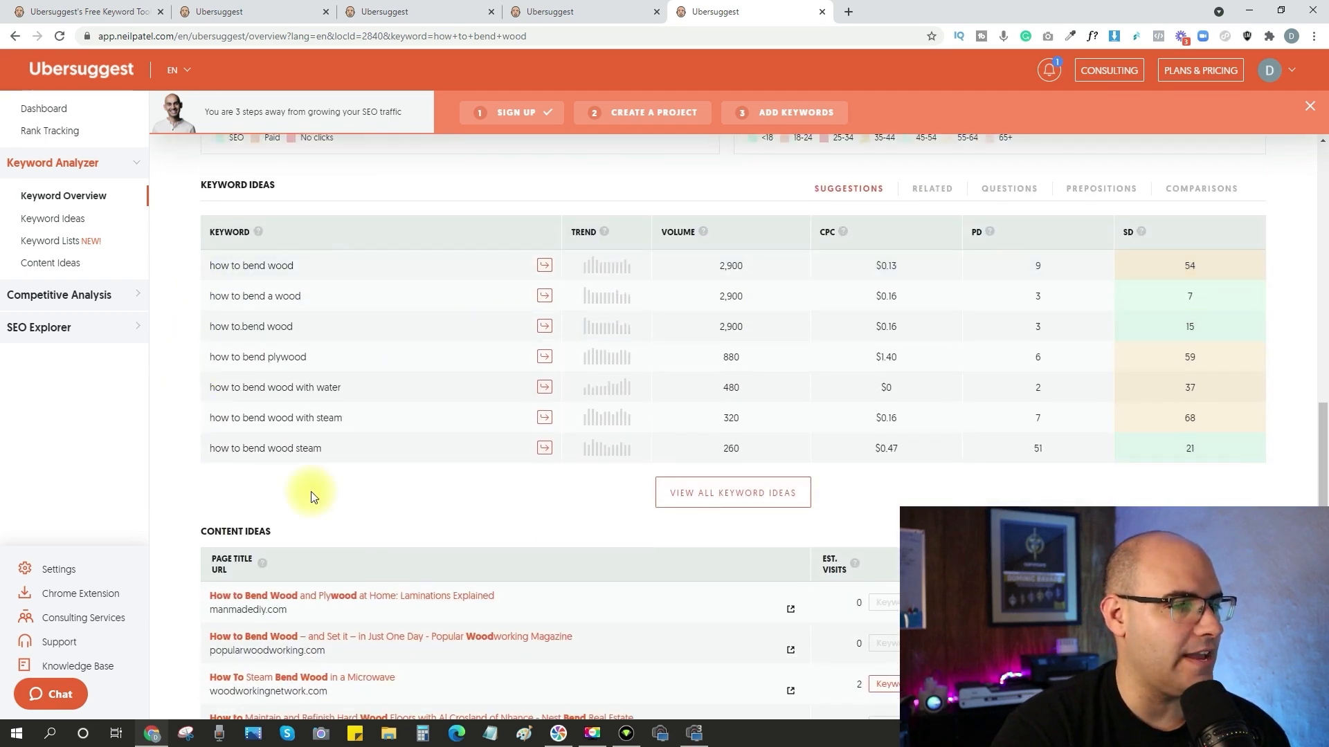